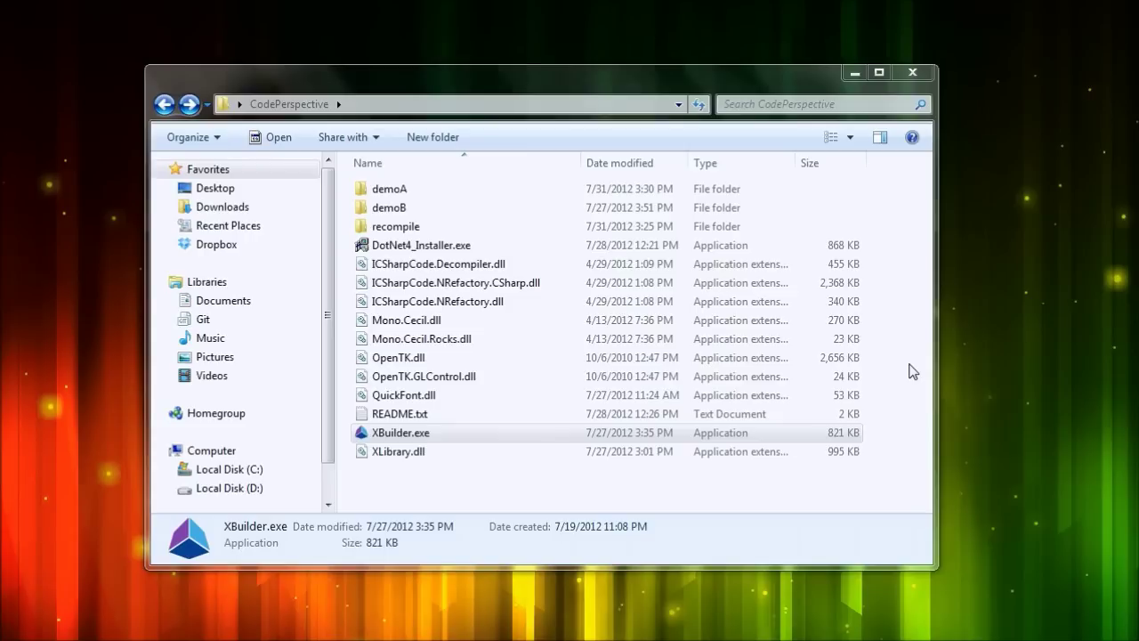
Examine the contents of the demoA and demoB folders inside the CodePerspective folder
left_click(418, 435)
left_click(402, 192)
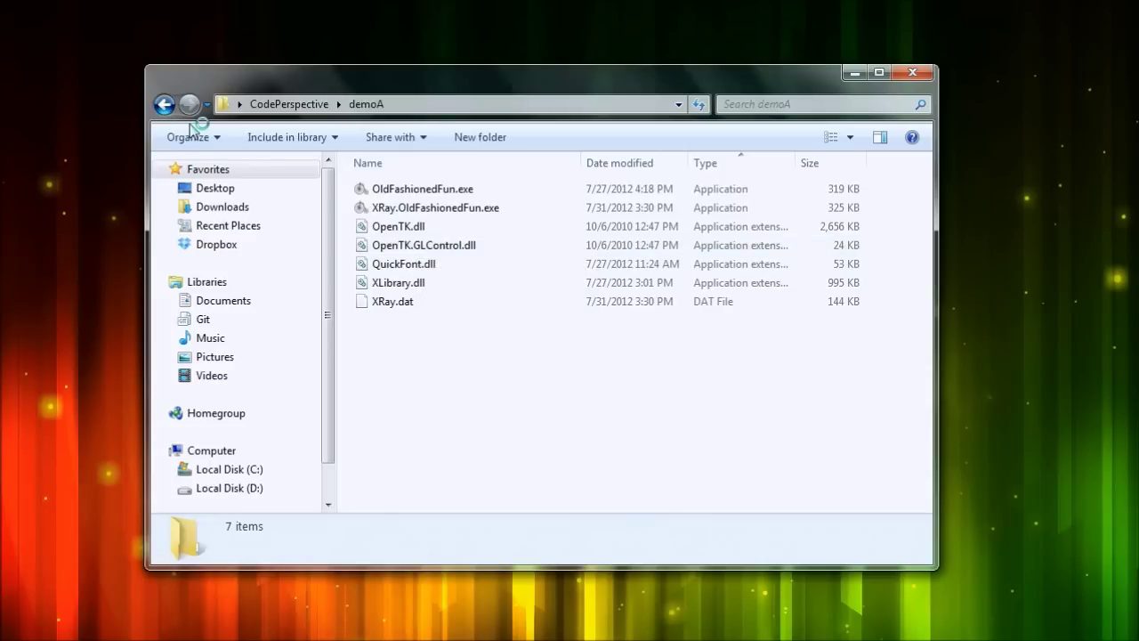
left_click(163, 104)
double_click(406, 212)
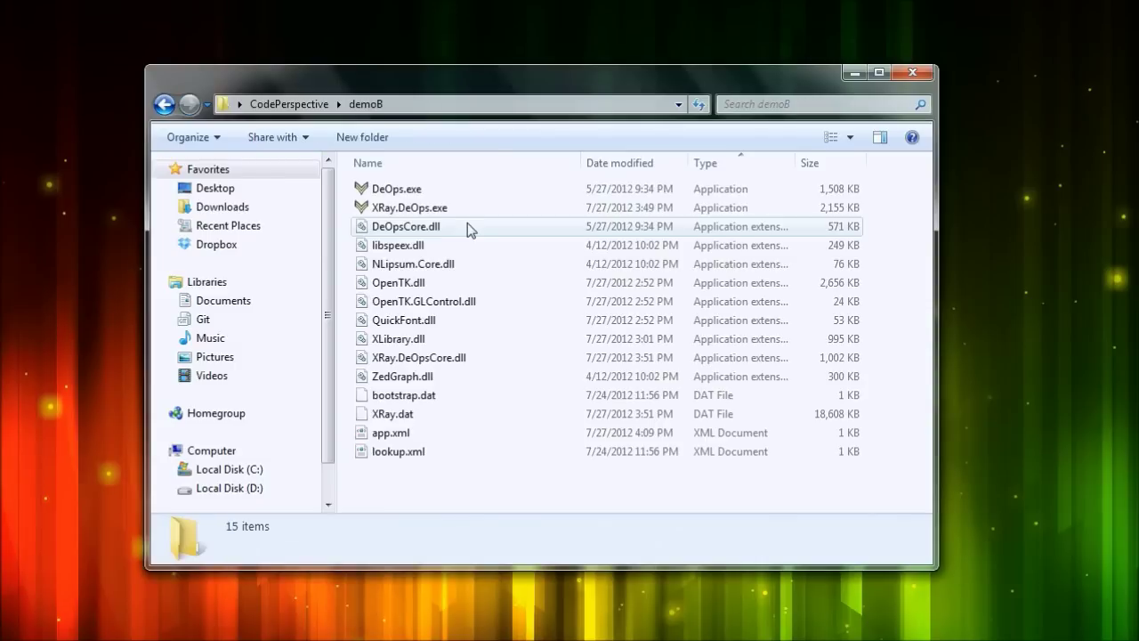
left_click(165, 105)
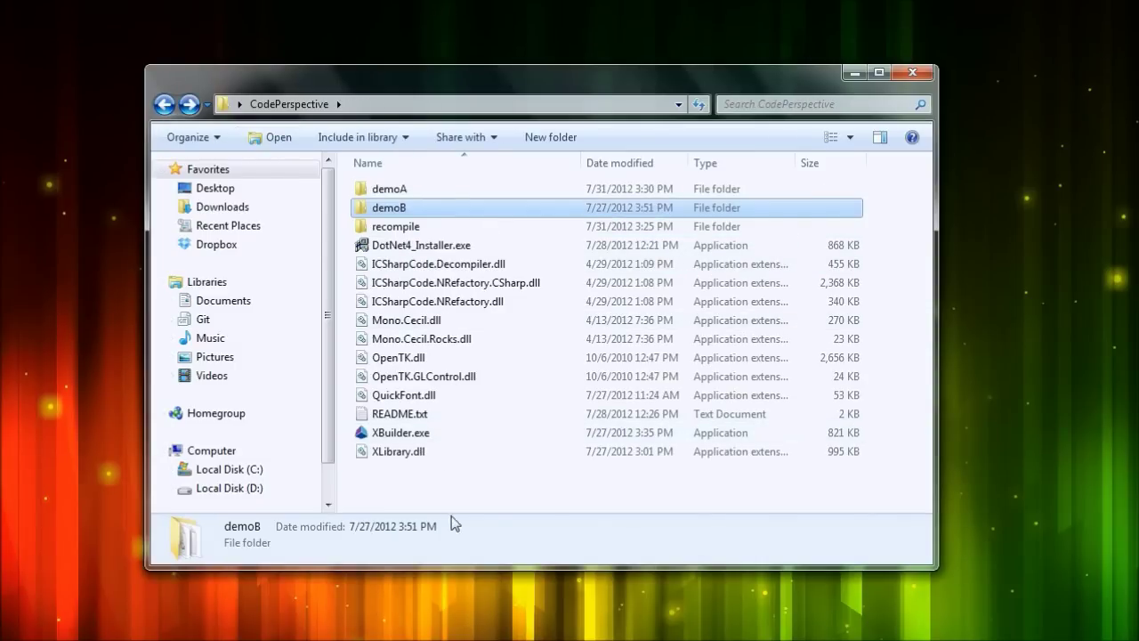
Launch XBuilder.exe from the CodePerspective folder and move its window fully into view
double_click(395, 433)
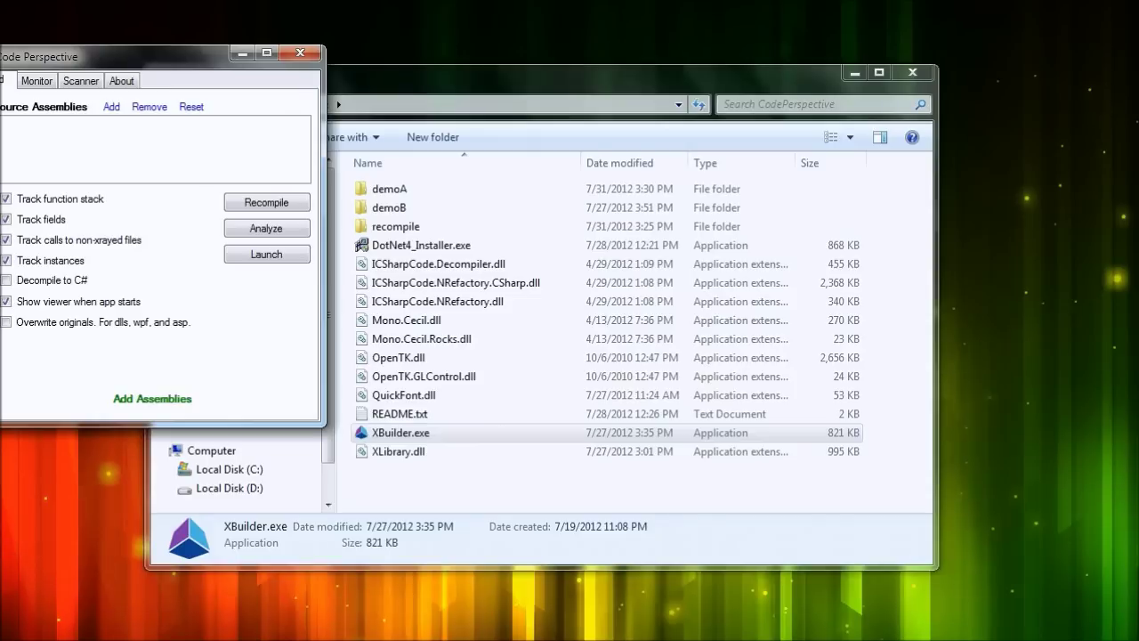
left_click_drag(188, 68, 713, 71)
left_click_drag(581, 62, 186, 52)
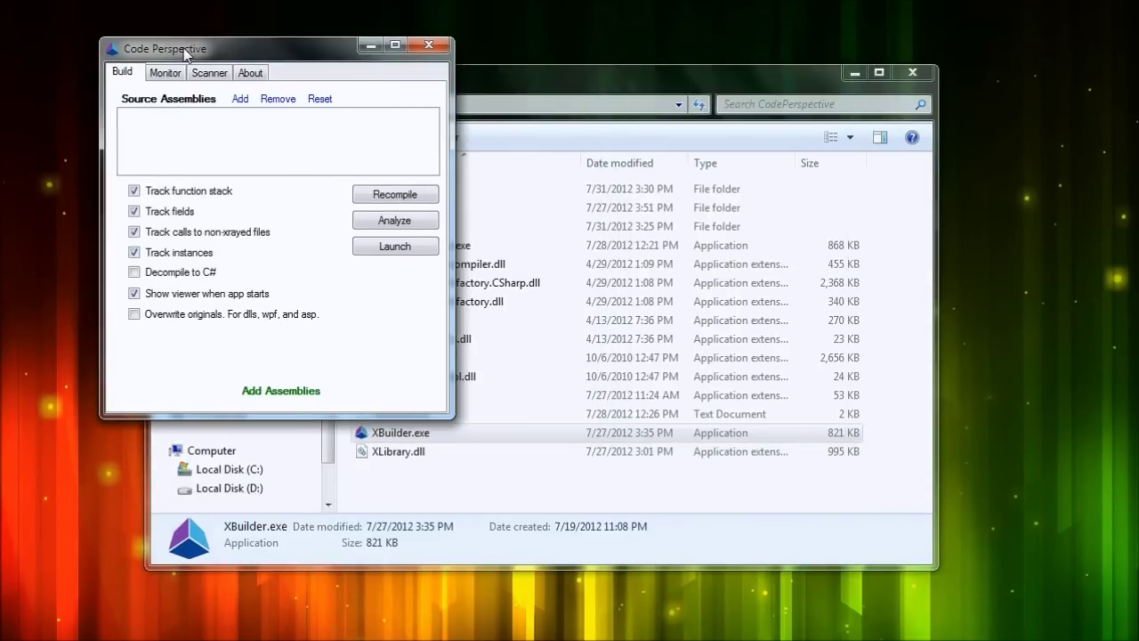
Add OldFashionedFun.exe from demoA as a source assembly and recompile it with Decompile to C# enabled
left_click(241, 101)
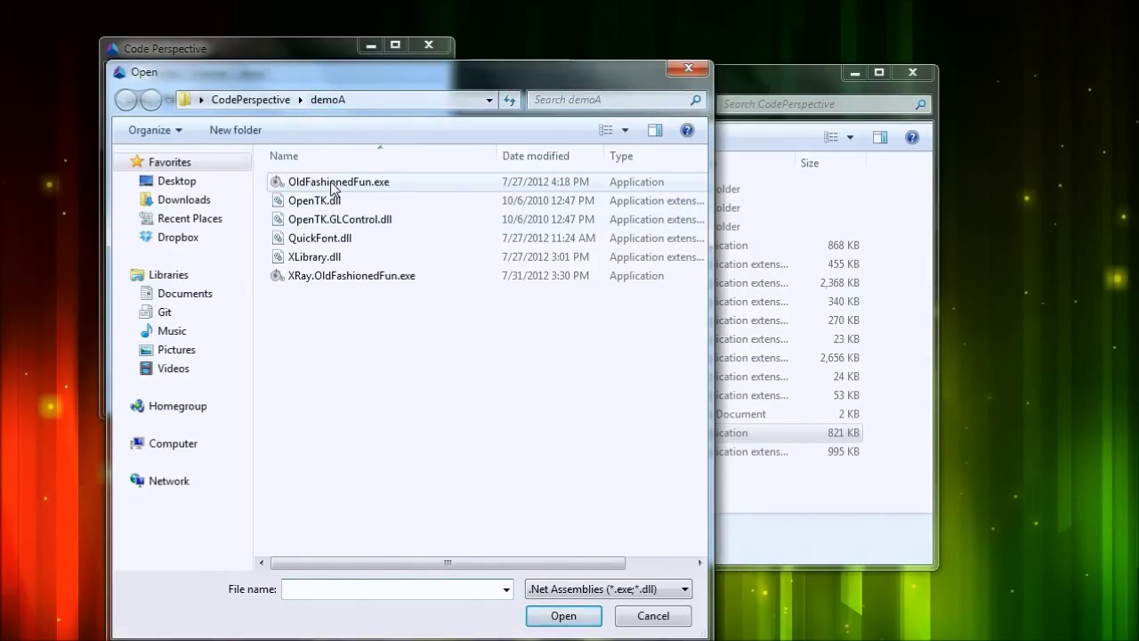
double_click(331, 184)
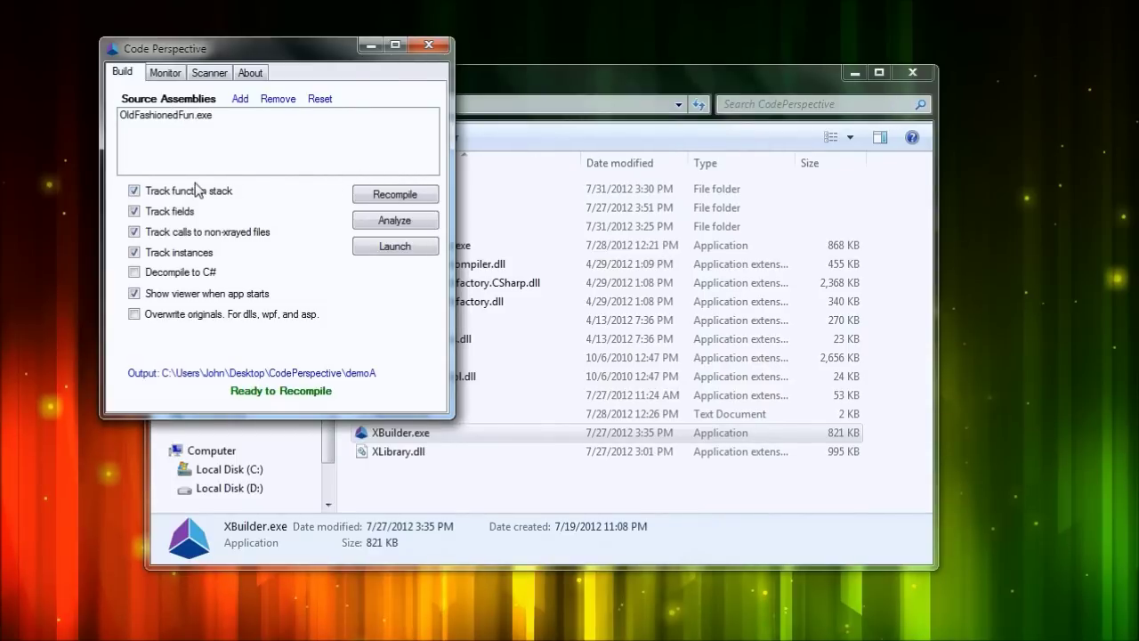
left_click(179, 275)
mouse_move(192, 322)
left_click(381, 194)
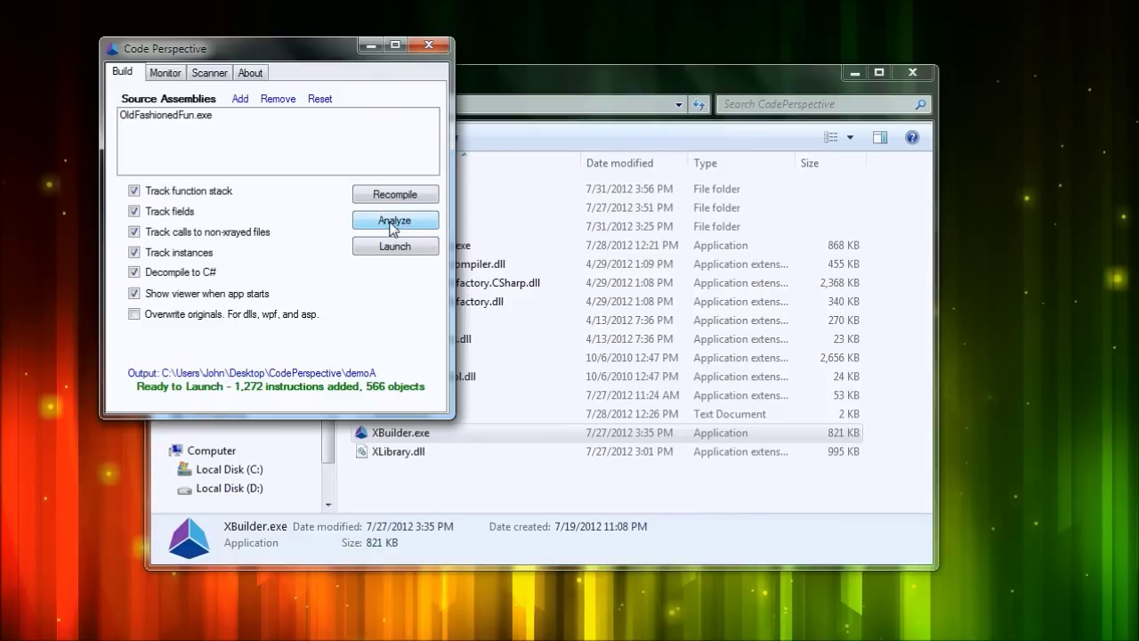
Analyze the recompiled assembly, look over its tree map in the viewer, and close the viewer
left_click(392, 223)
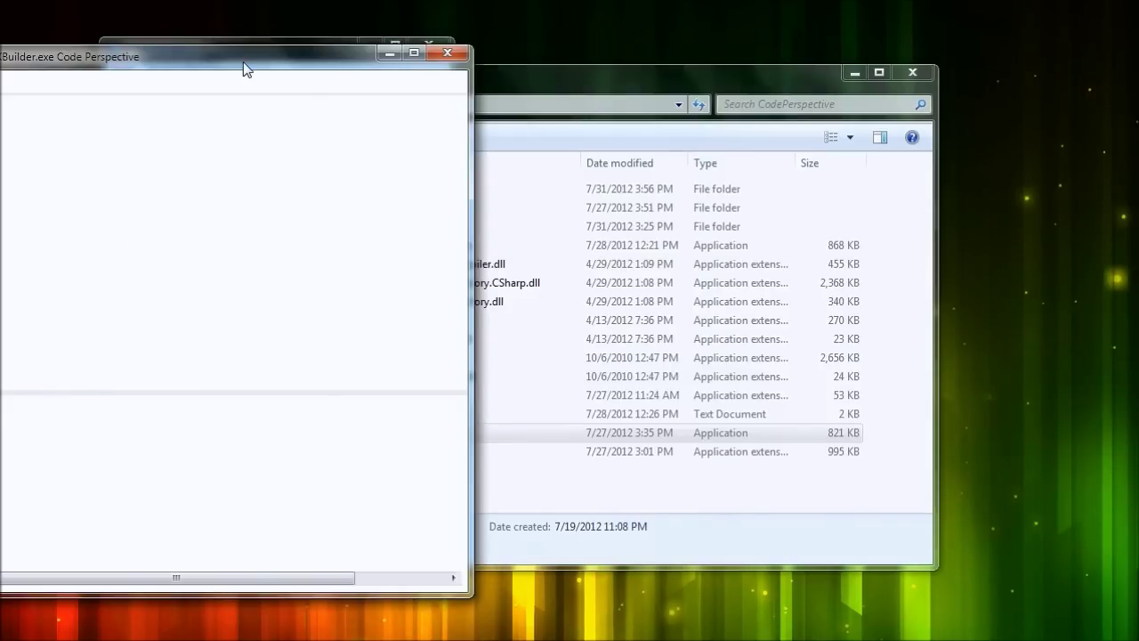
mouse_move(246, 69)
left_mouse_down()
mouse_move(271, 25)
mouse_move(304, 25)
mouse_move(505, 89)
left_mouse_up()
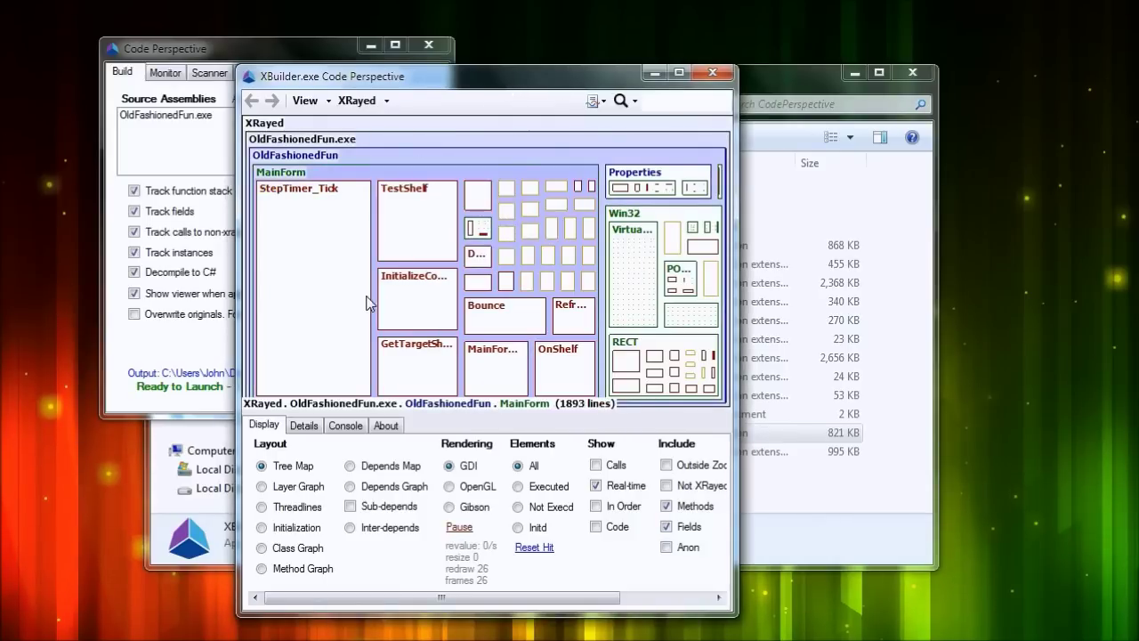
left_click(712, 71)
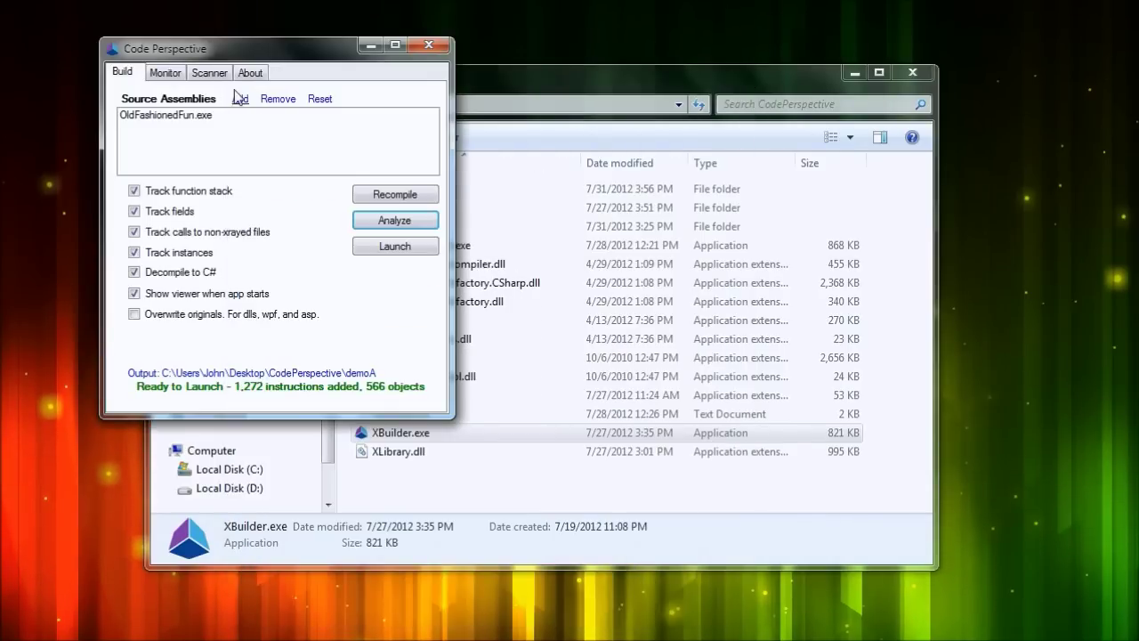
Inspect the recompile output in the demoA folder, including XRay.OldFashionedFun.exe, the OpenTK, QuickFont and XLibrary DLLs, and XRay.dat
left_click(490, 89)
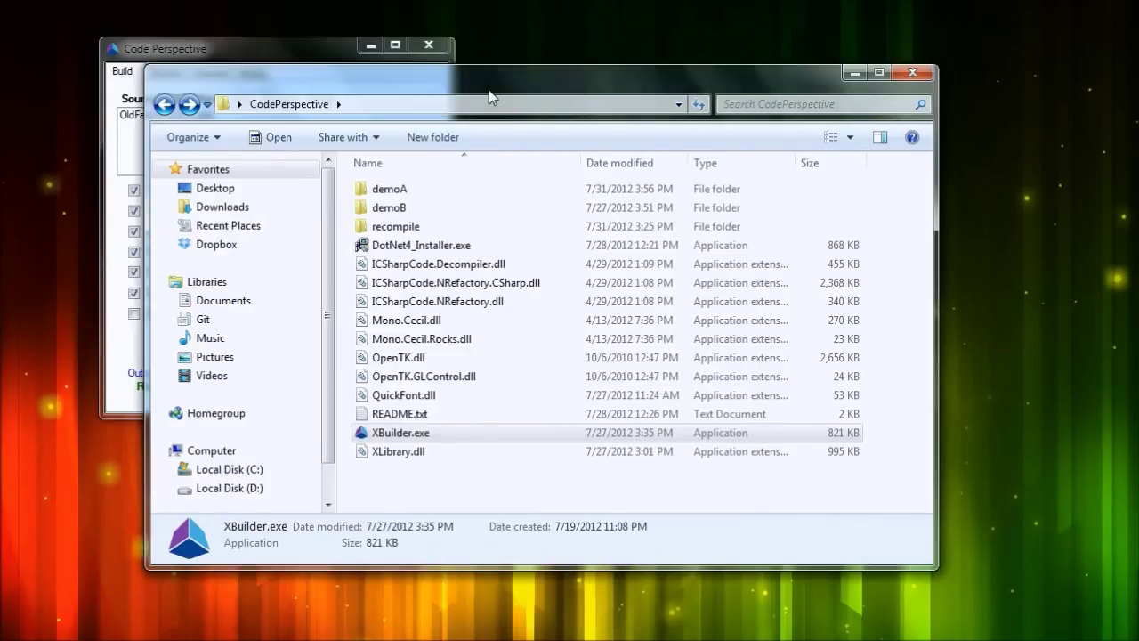
left_click(382, 190)
double_click(380, 190)
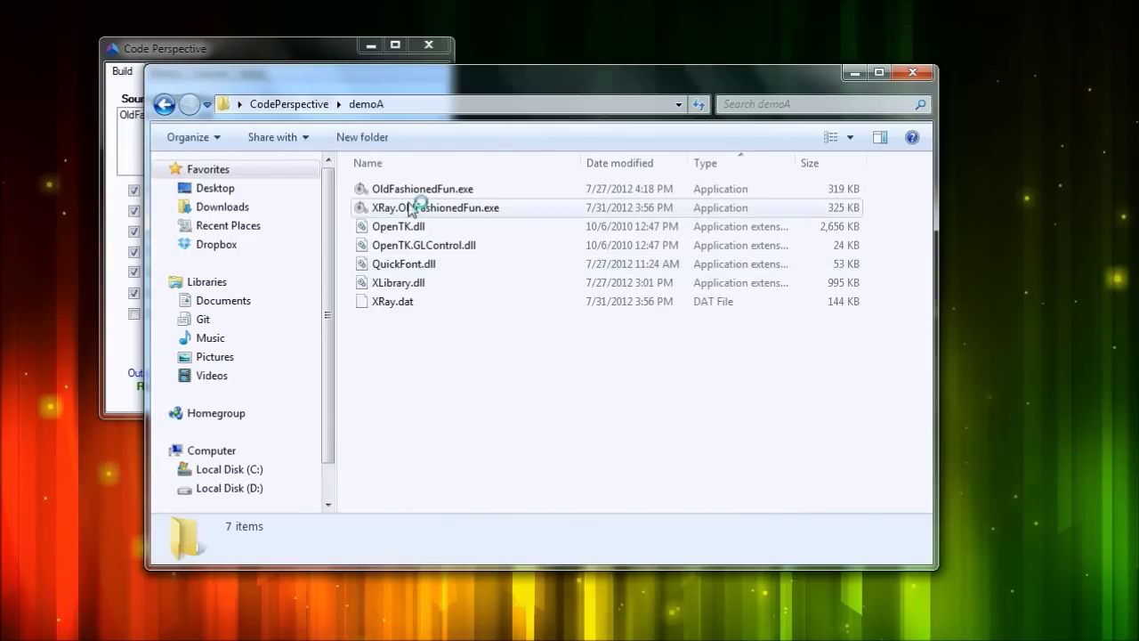
left_click(419, 207)
left_click_drag(445, 307, 419, 229)
left_click(410, 244)
left_click(405, 226)
left_click(396, 267)
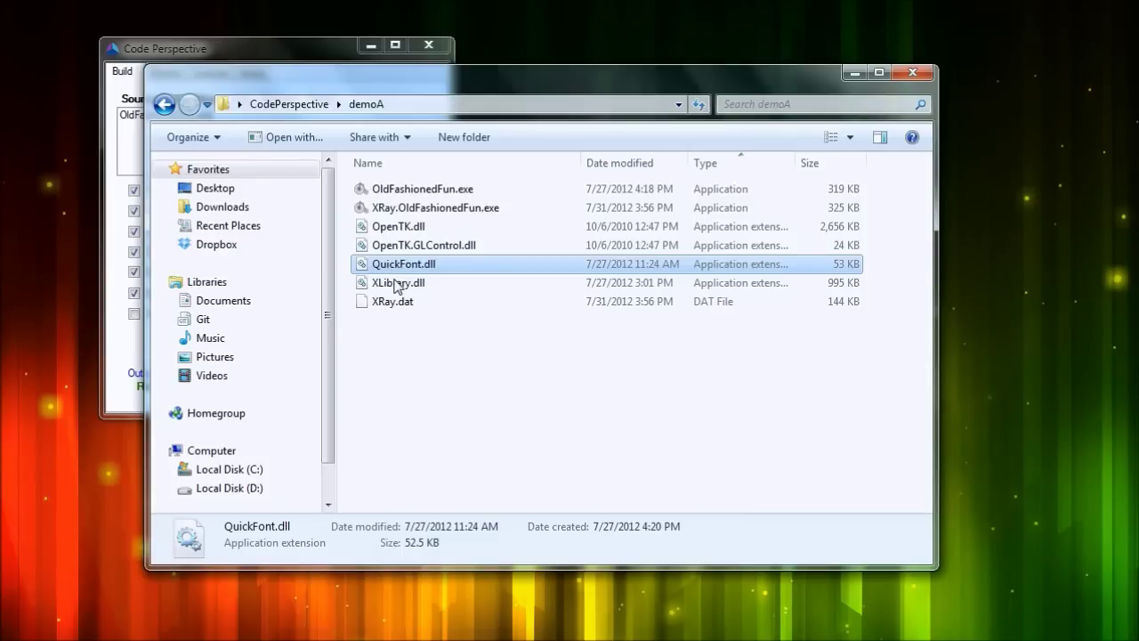
left_click(396, 283)
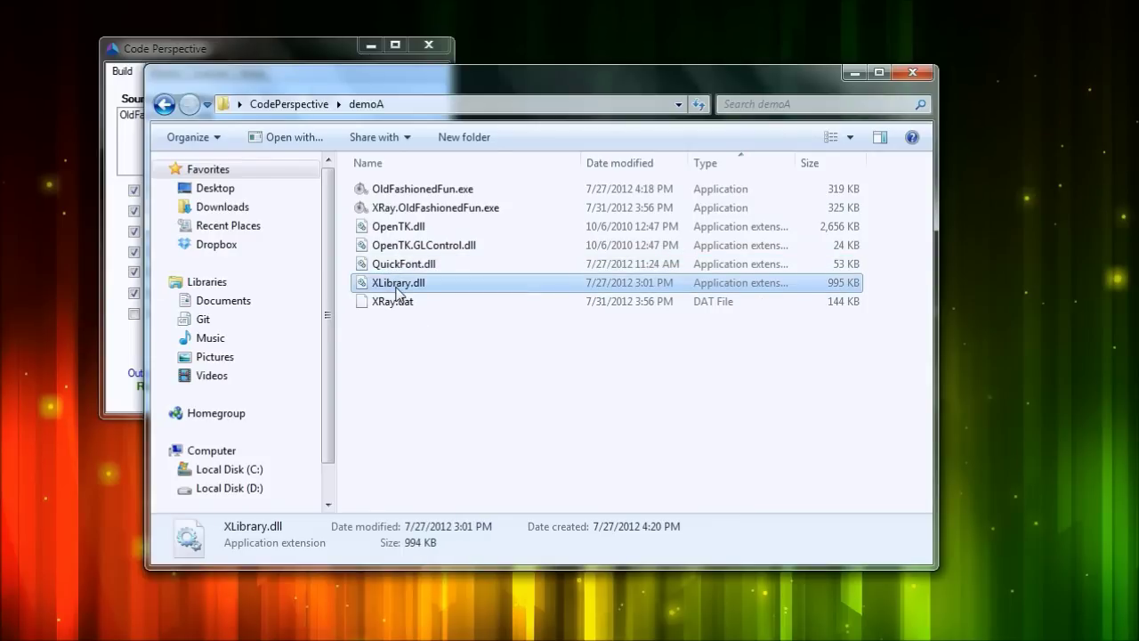
left_click(397, 304)
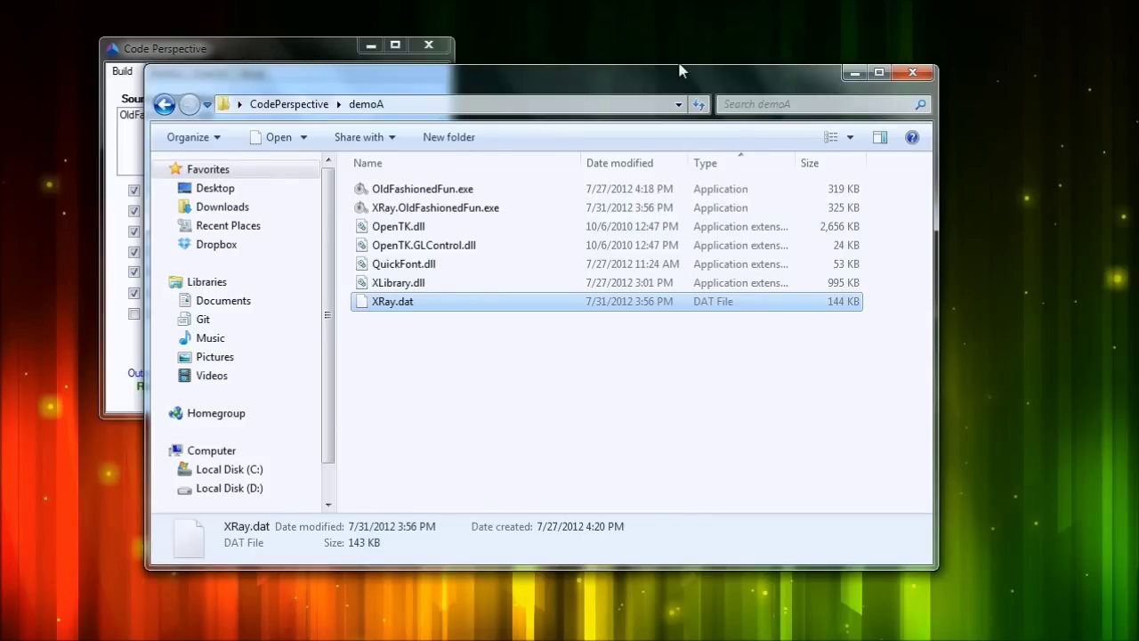
Launch the recompiled OldFashionedFun program from the builder and clear space by rearranging windows and minimizing the file browser
left_click(325, 57)
left_click(414, 247)
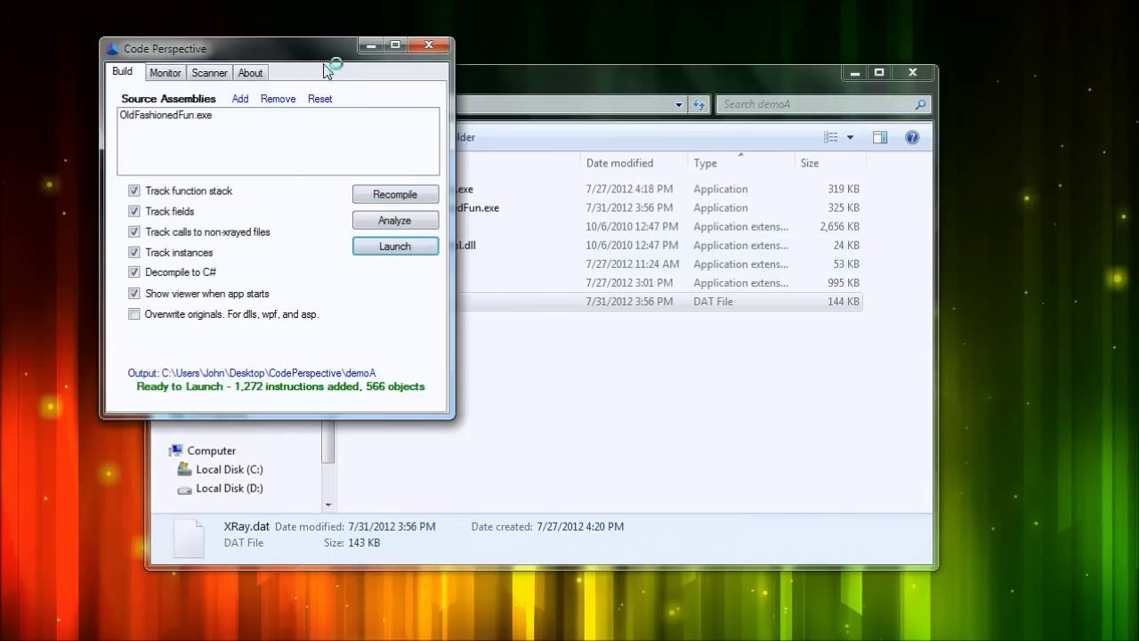
left_click_drag(311, 58, 352, 135)
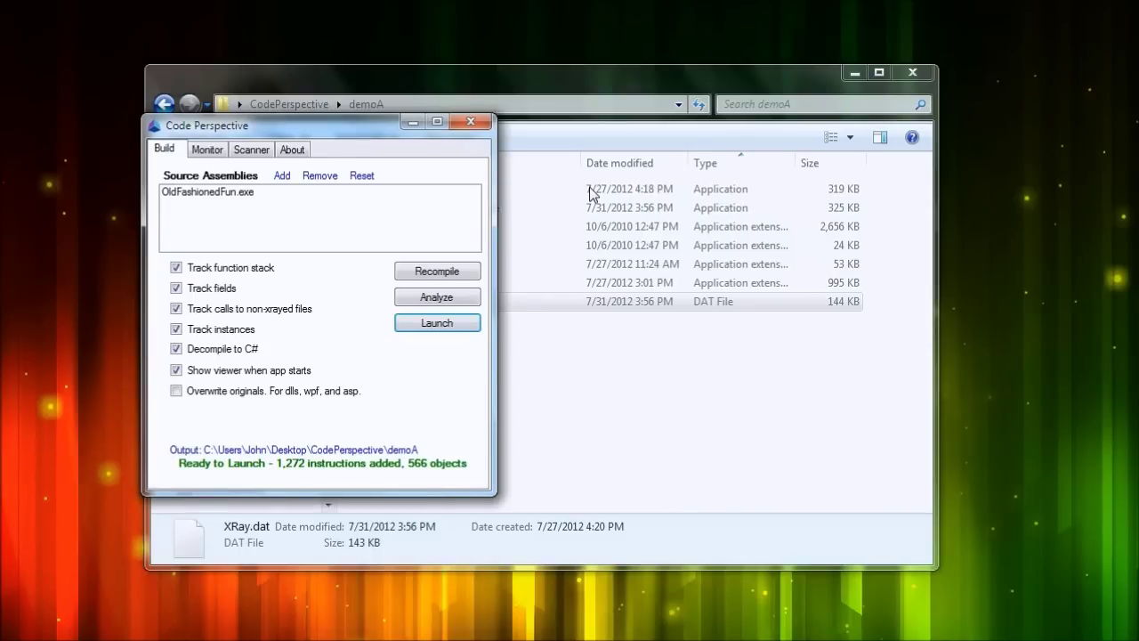
left_click_drag(119, 75, 875, 227)
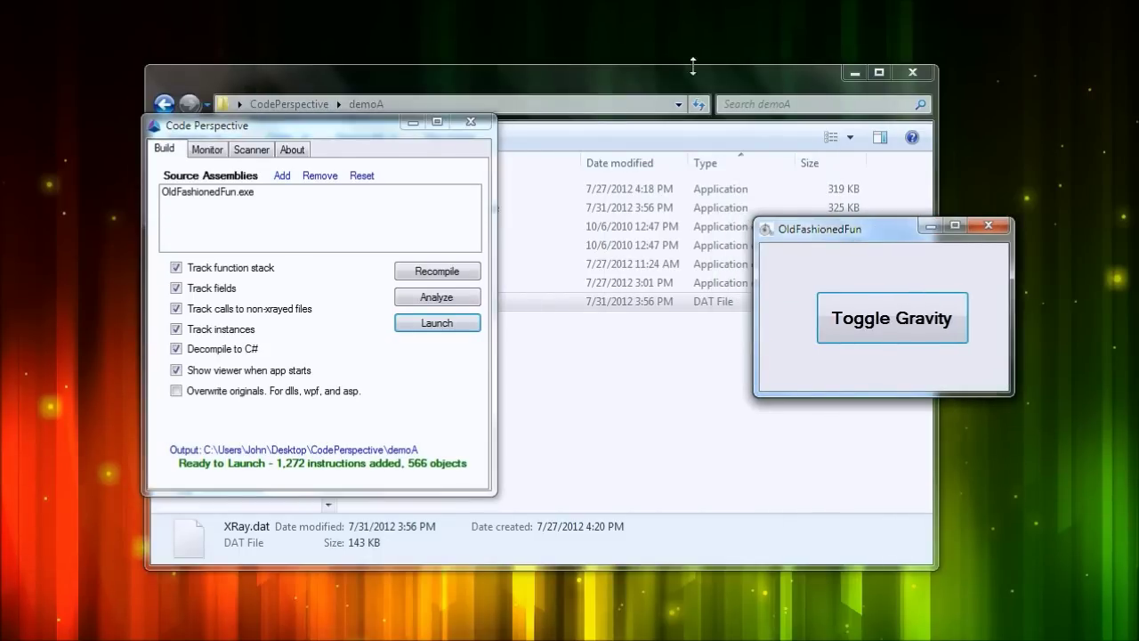
left_click(855, 72)
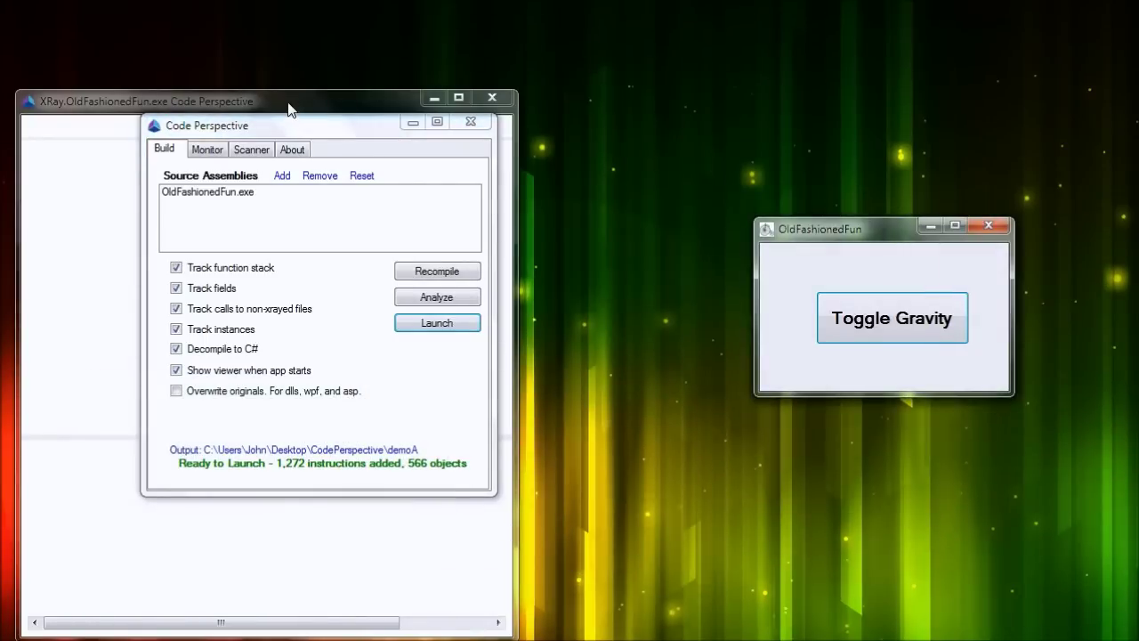
Bring the XRay.OldFashionedFun.exe viewer forward, look over its tree map, and close the viewer
left_click(194, 95)
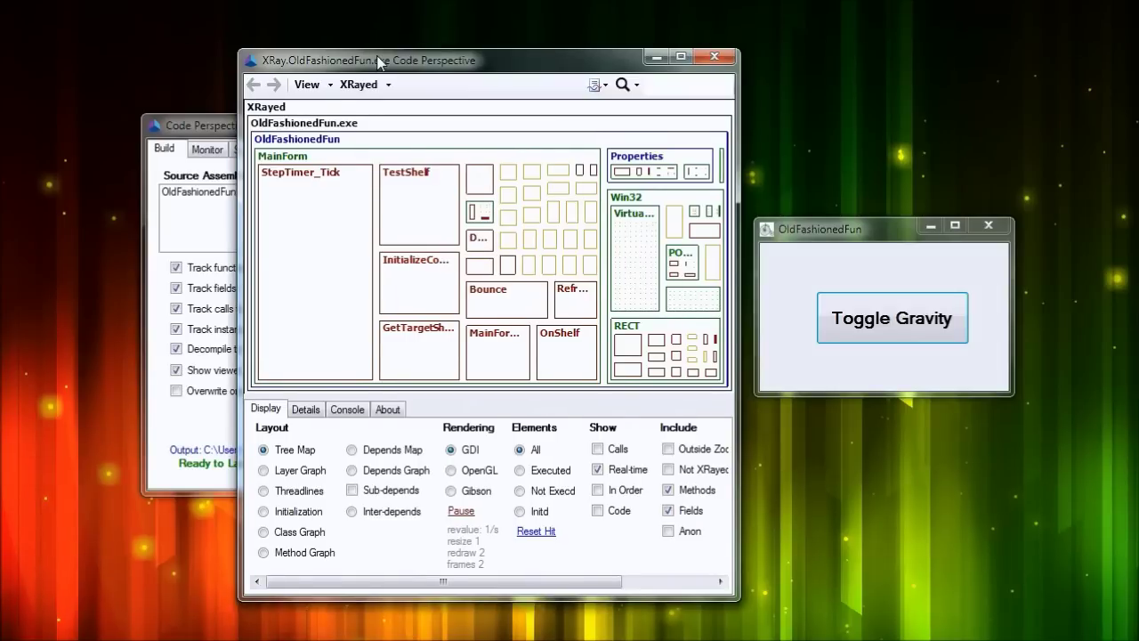
left_click_drag(381, 59, 362, 63)
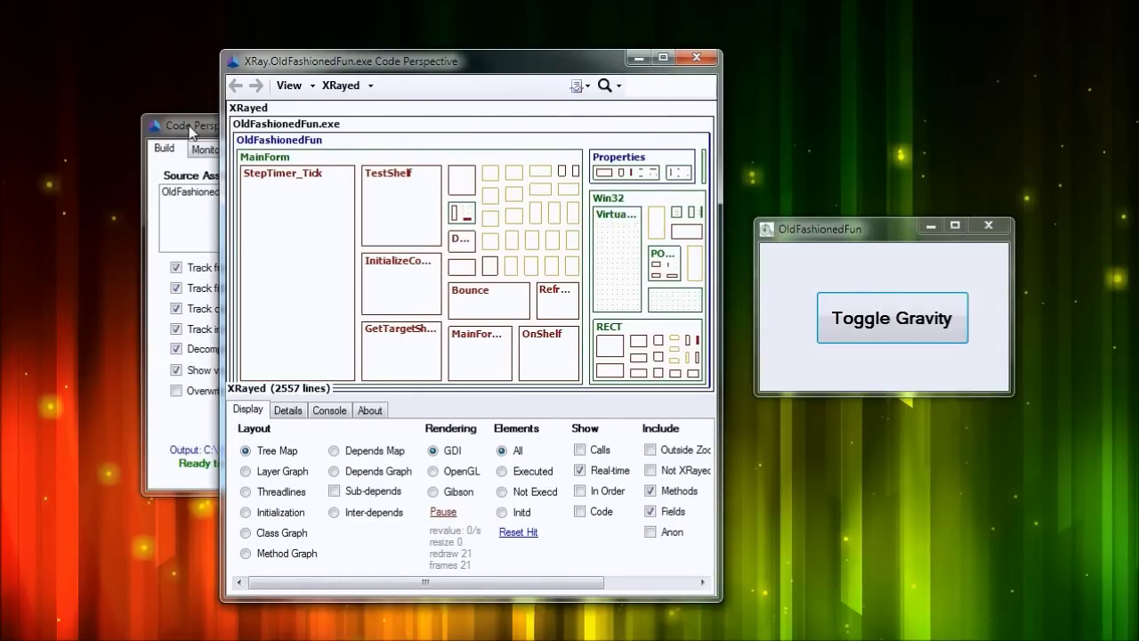
left_click(695, 59)
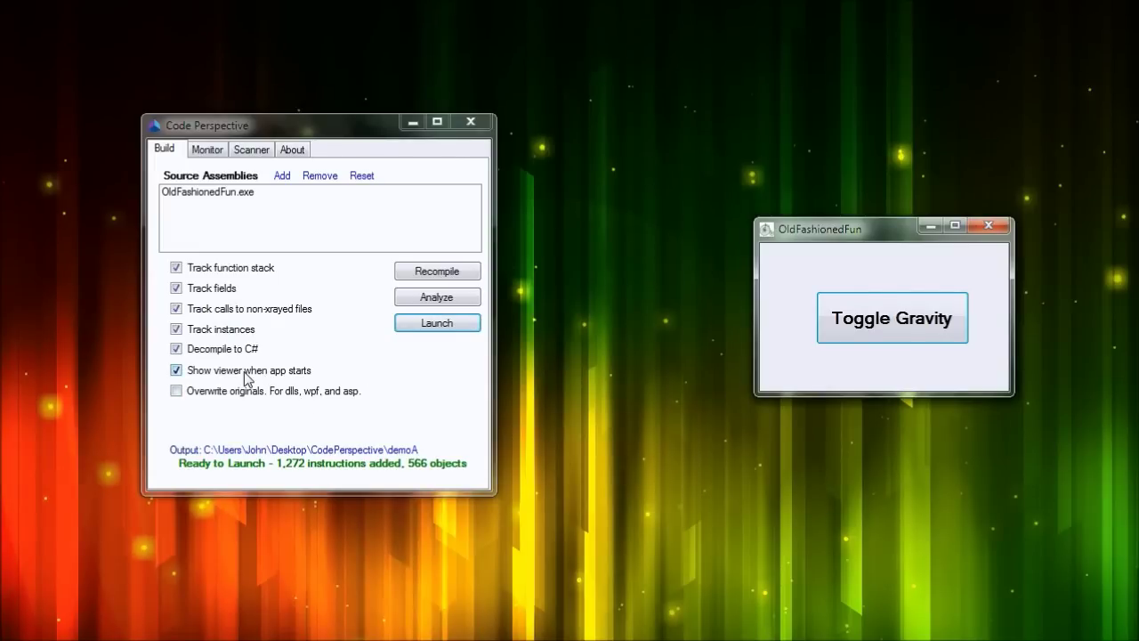
Reopen the viewer for the monitored XRay.OldFashionedFun.exe process and bring it fully into view
left_click(208, 148)
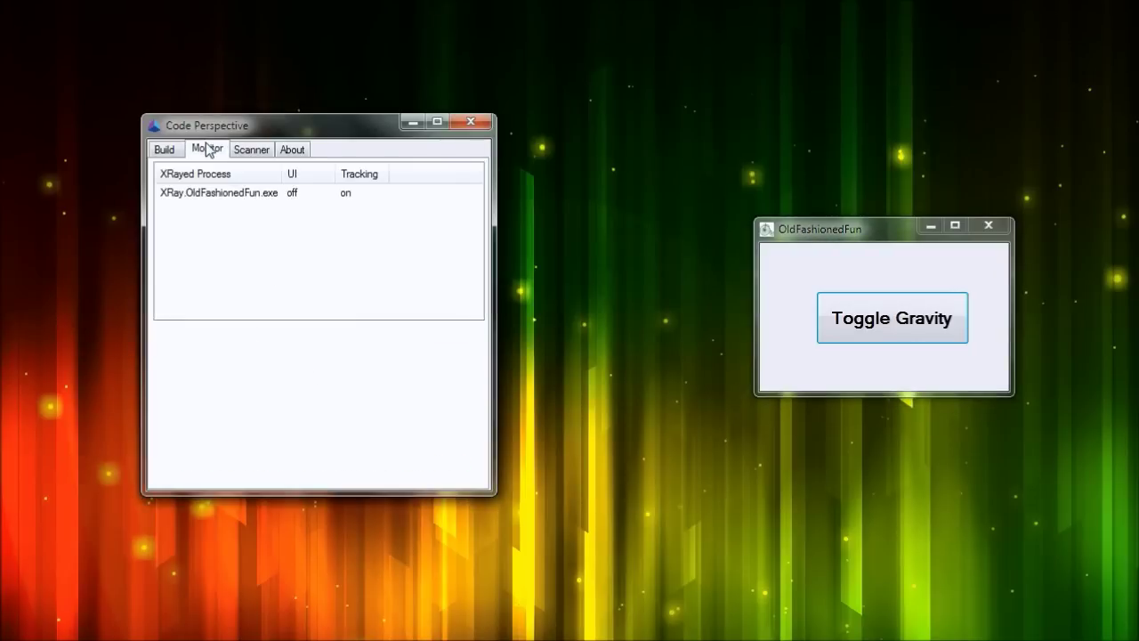
left_click(225, 195)
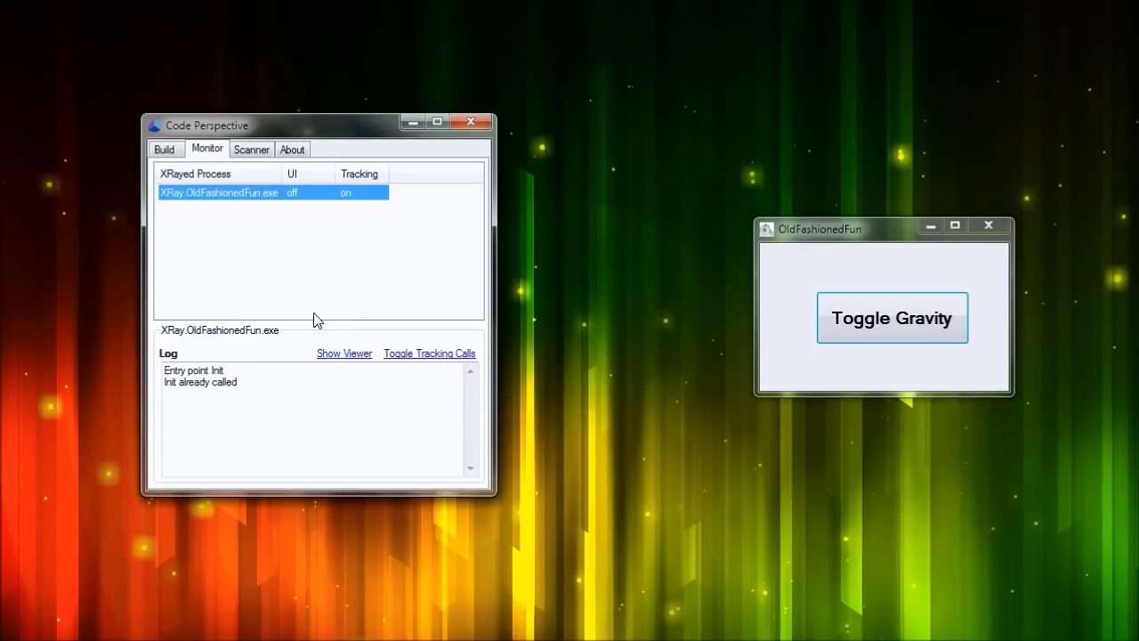
left_click(345, 354)
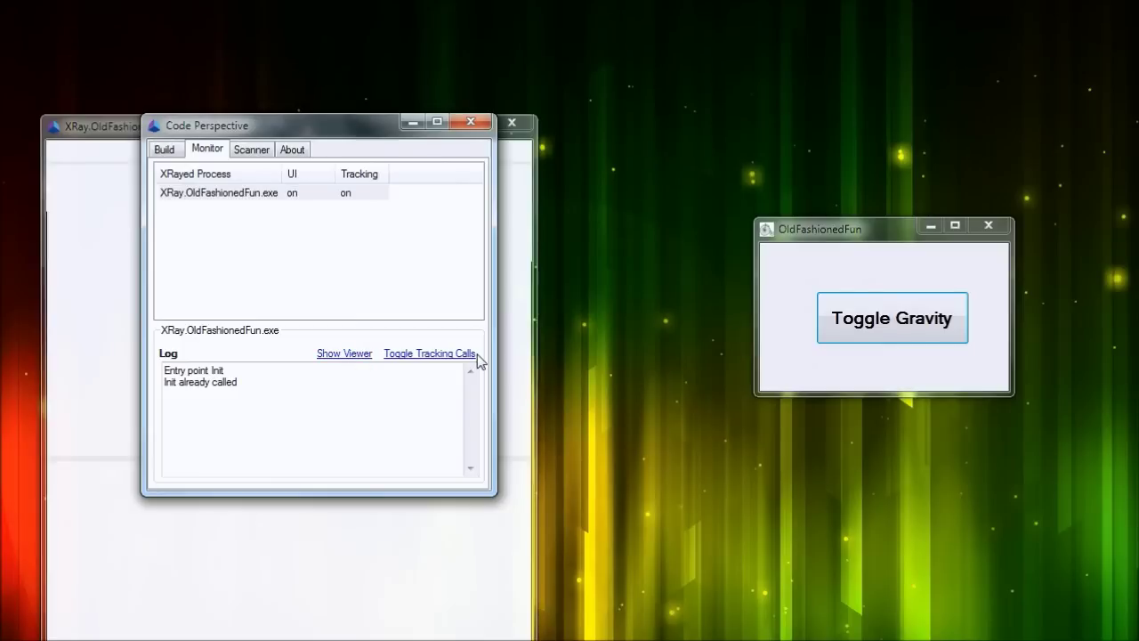
left_click(98, 134)
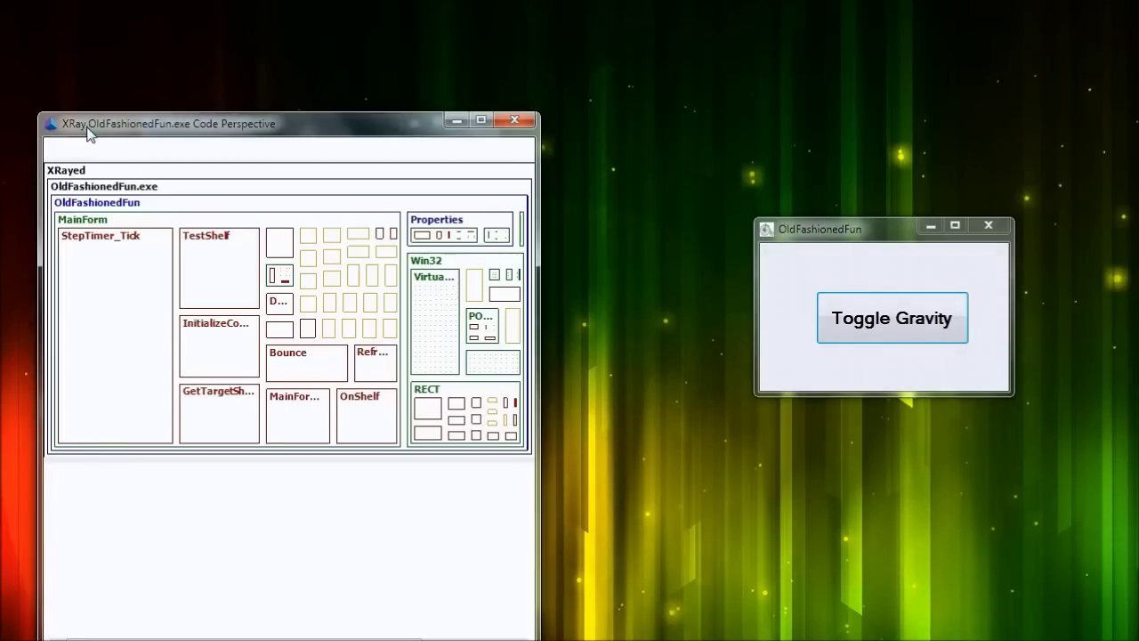
left_click_drag(98, 133, 325, 90)
Review the builder's Scanner, Monitor and Build pages, and close the builder window
left_click(250, 130)
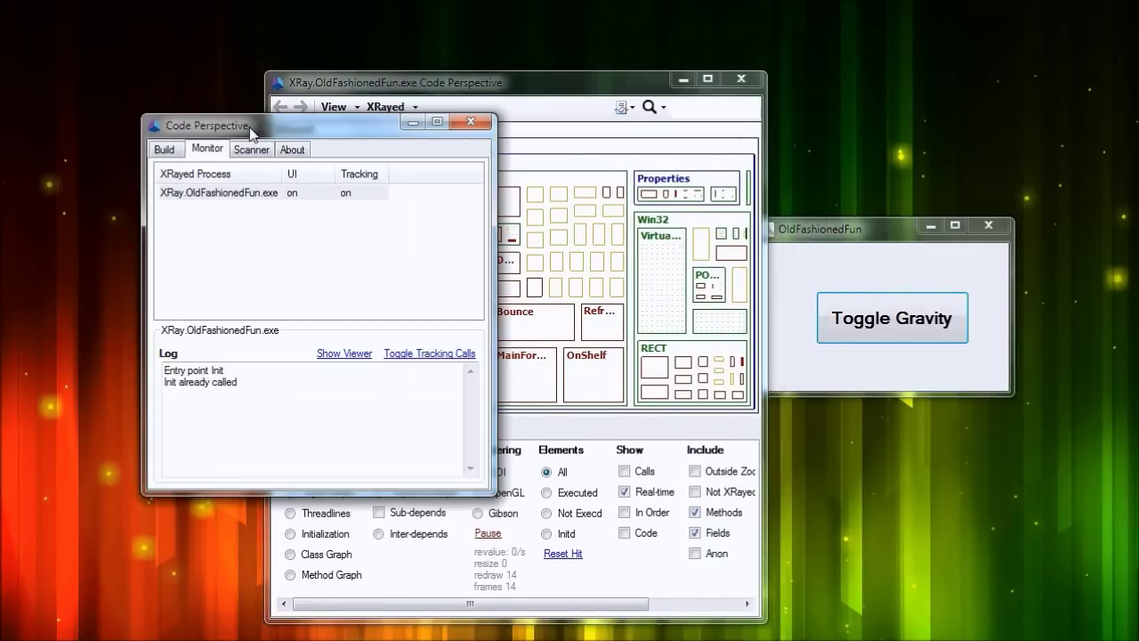
left_click_drag(250, 130, 214, 136)
left_click(218, 156)
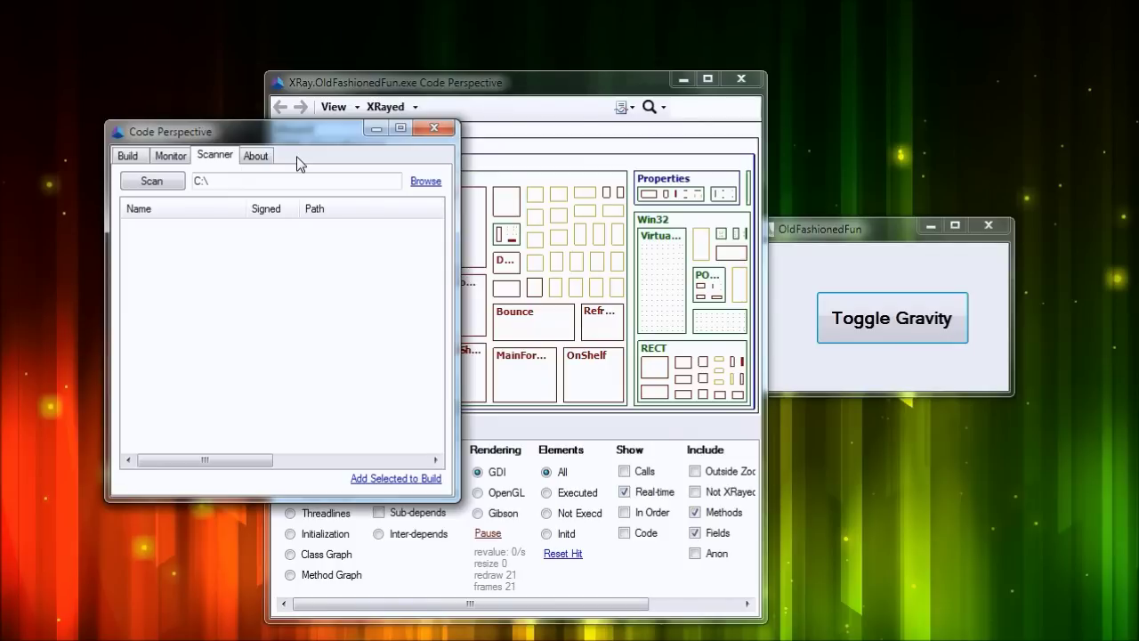
left_click(174, 157)
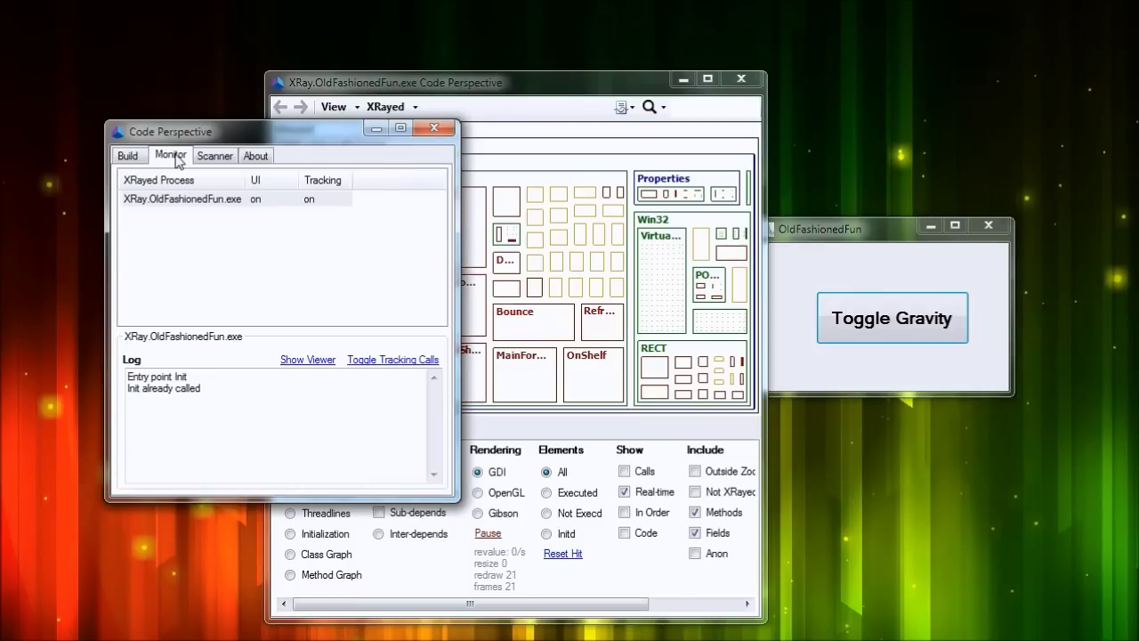
left_click(130, 157)
left_click_drag(278, 143, 244, 175)
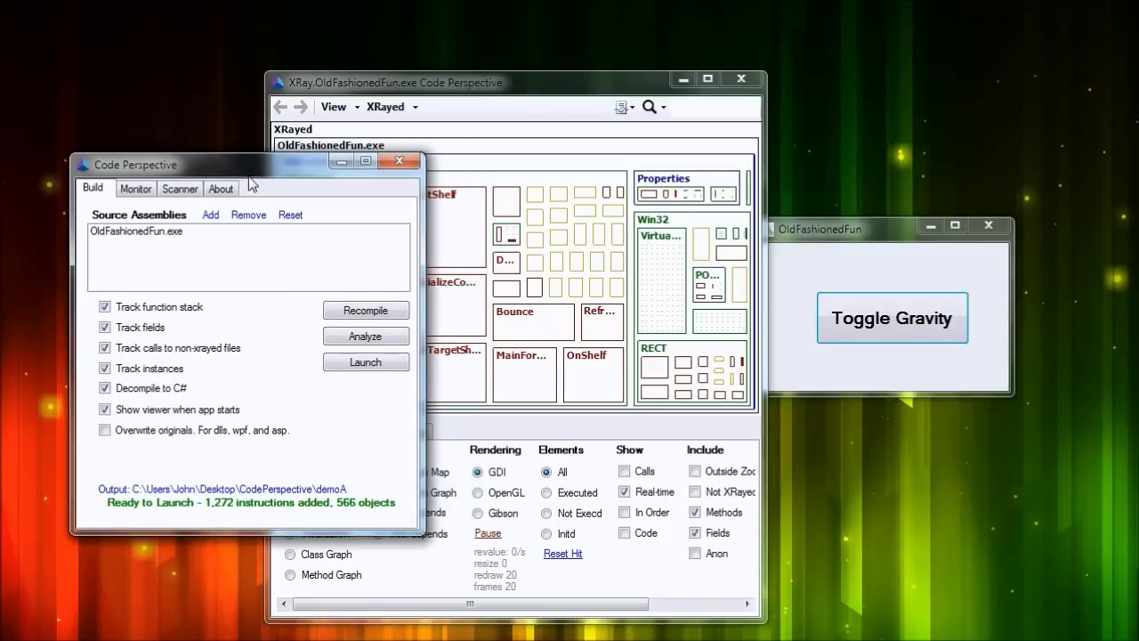
left_click(400, 161)
Enlarge the viewer beside the OldFashionedFun window until all display options fit, and switch its rendering to OpenGL
left_click_drag(572, 84, 457, 77)
left_click_drag(876, 229, 843, 220)
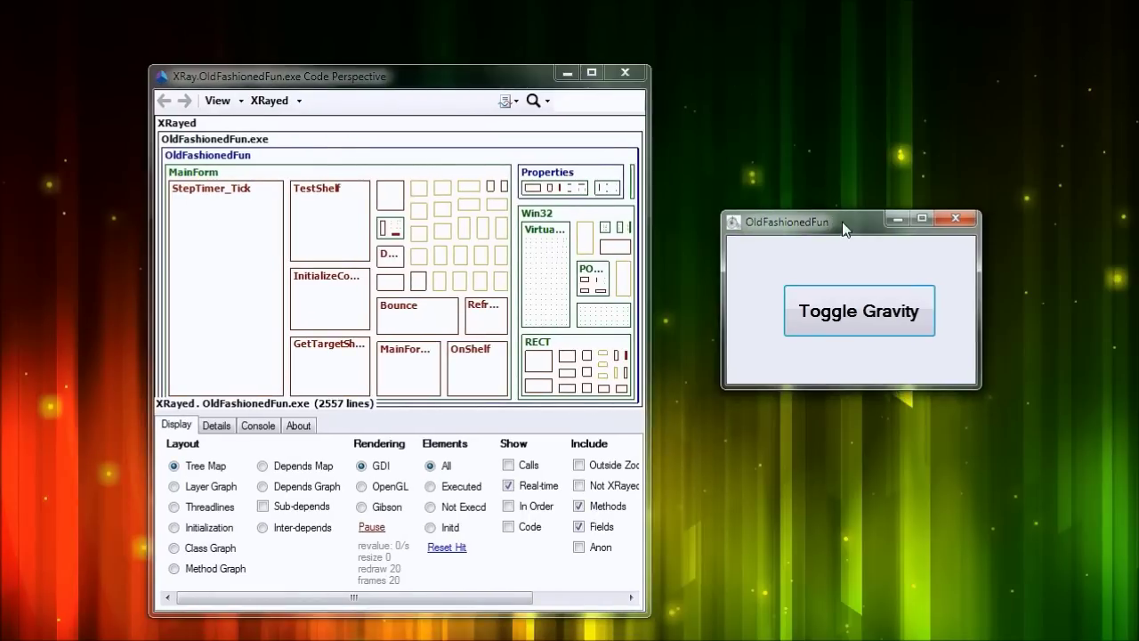
left_click_drag(377, 83, 259, 32)
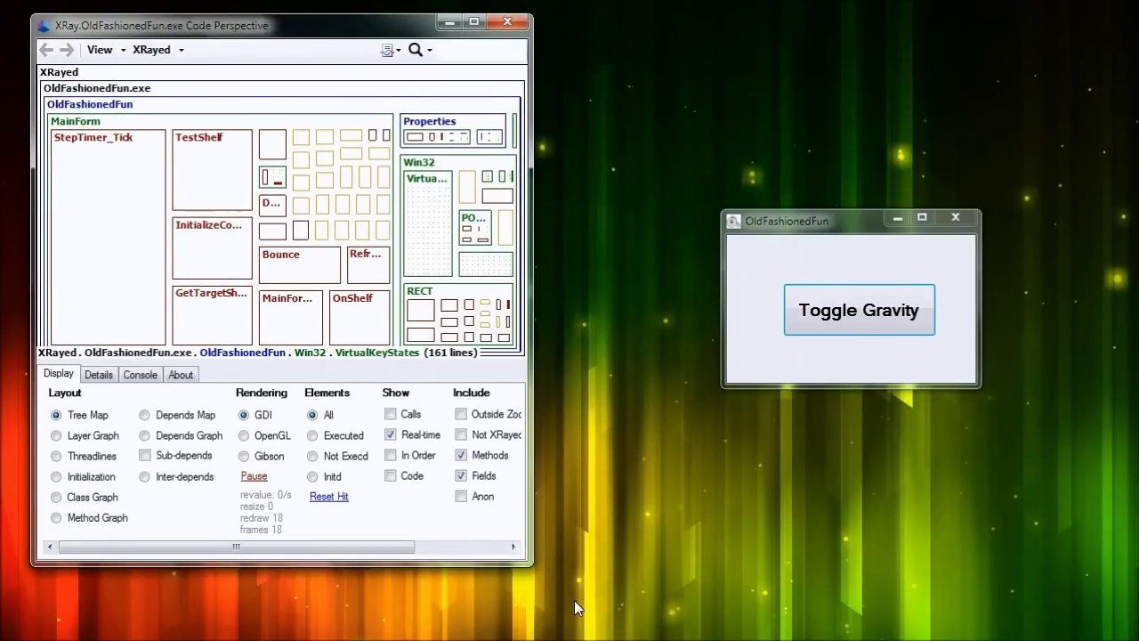
left_click_drag(649, 628, 705, 637)
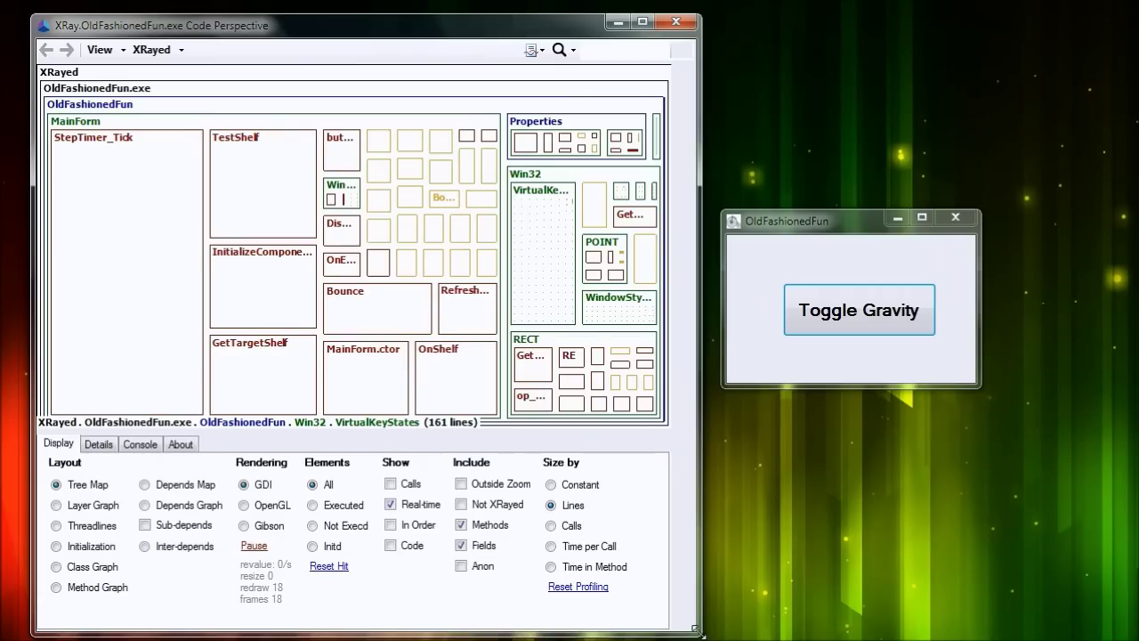
left_click_drag(820, 223, 942, 222)
left_click(245, 506)
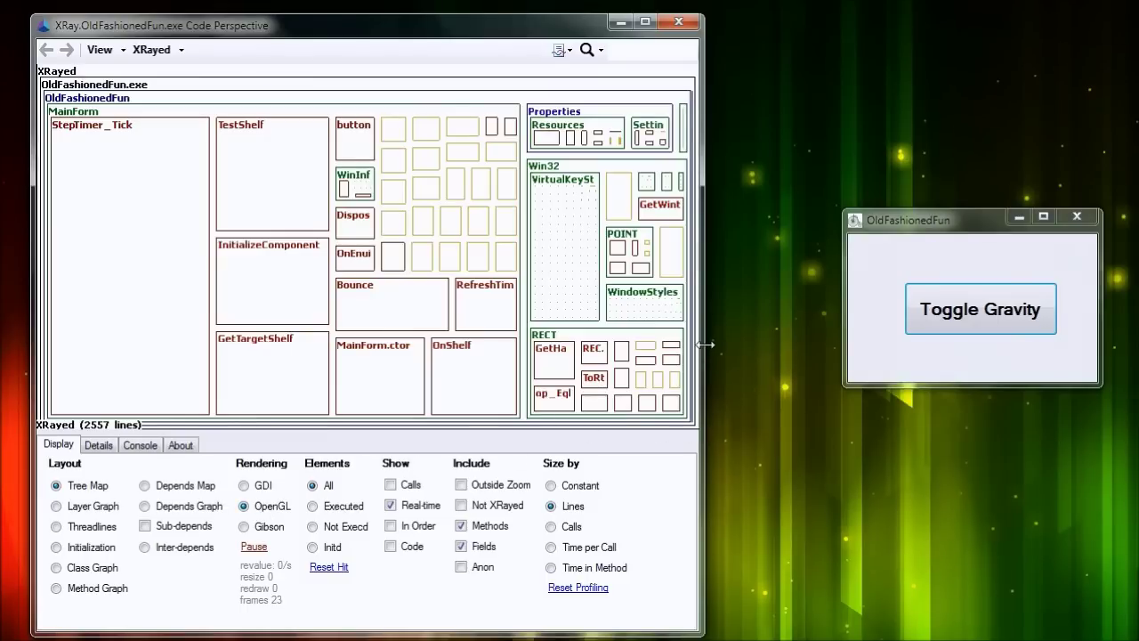
Widen the viewer window, zoom the tree map into MainForm, and return to the OldFashionedFun namespace level
left_click_drag(704, 344, 775, 350)
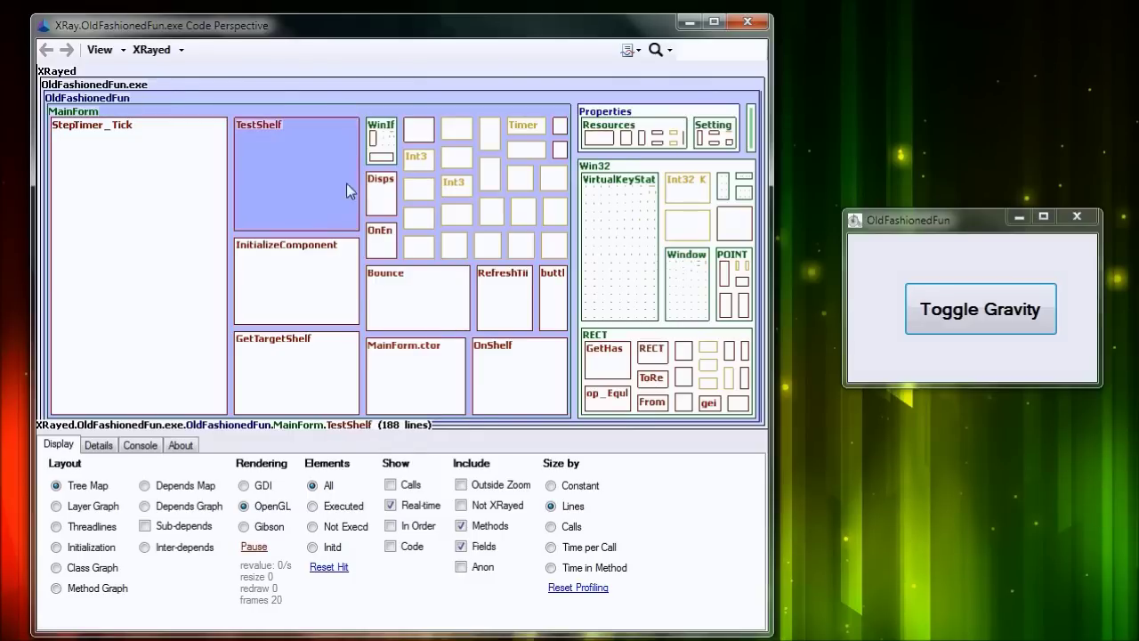
left_click(130, 114)
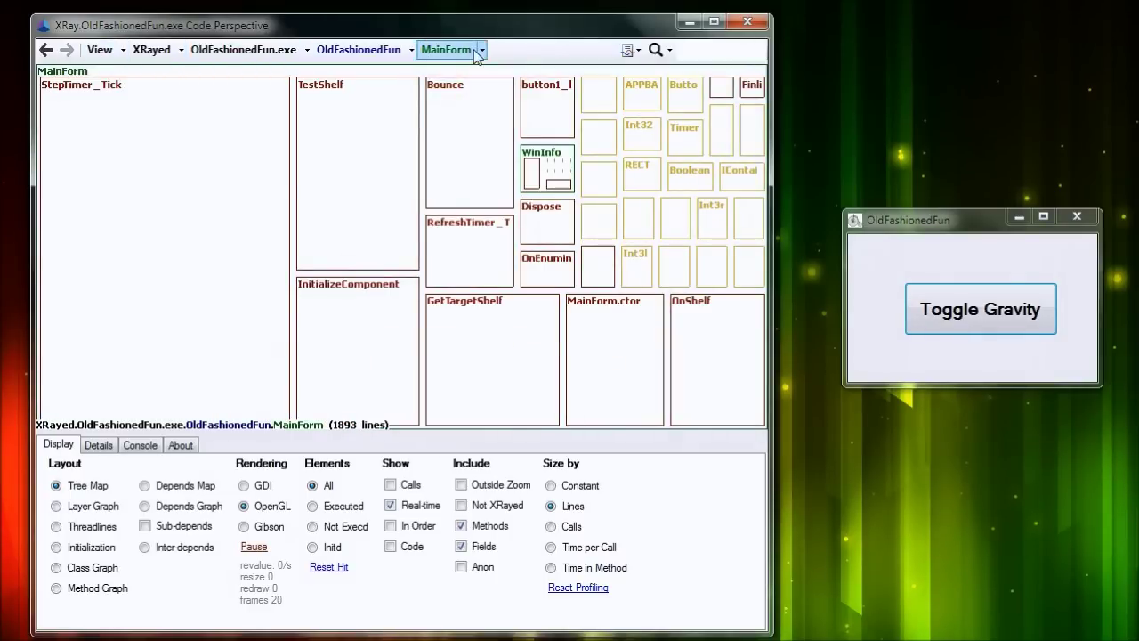
left_click(358, 51)
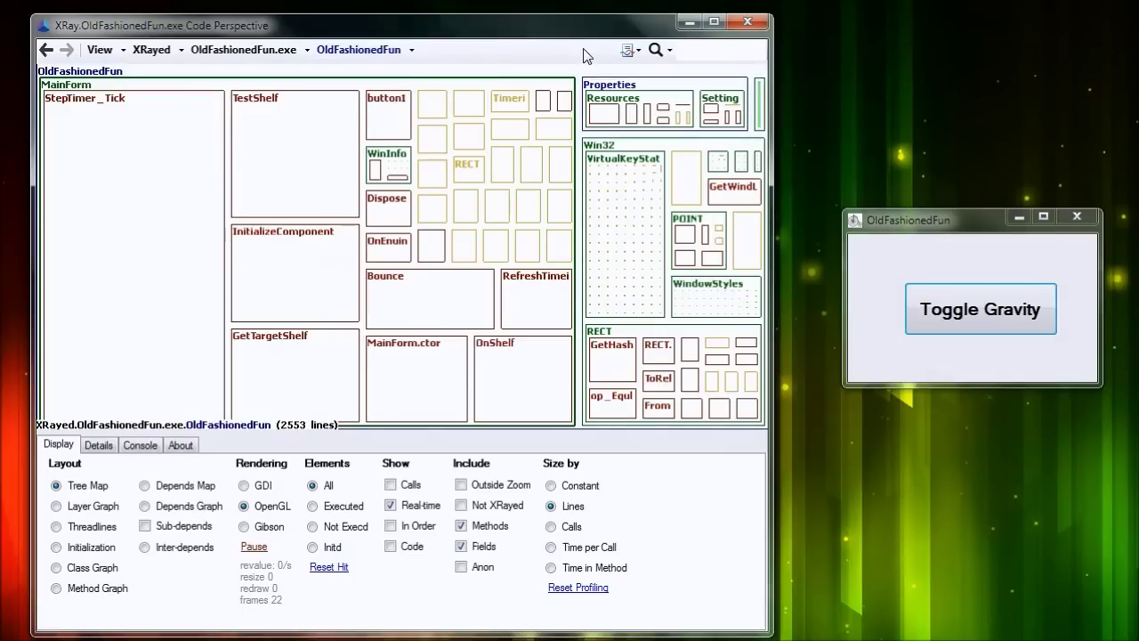
Look over the thread filter options, including Show All, Multi-Select and Thread 1: Main
left_click(639, 51)
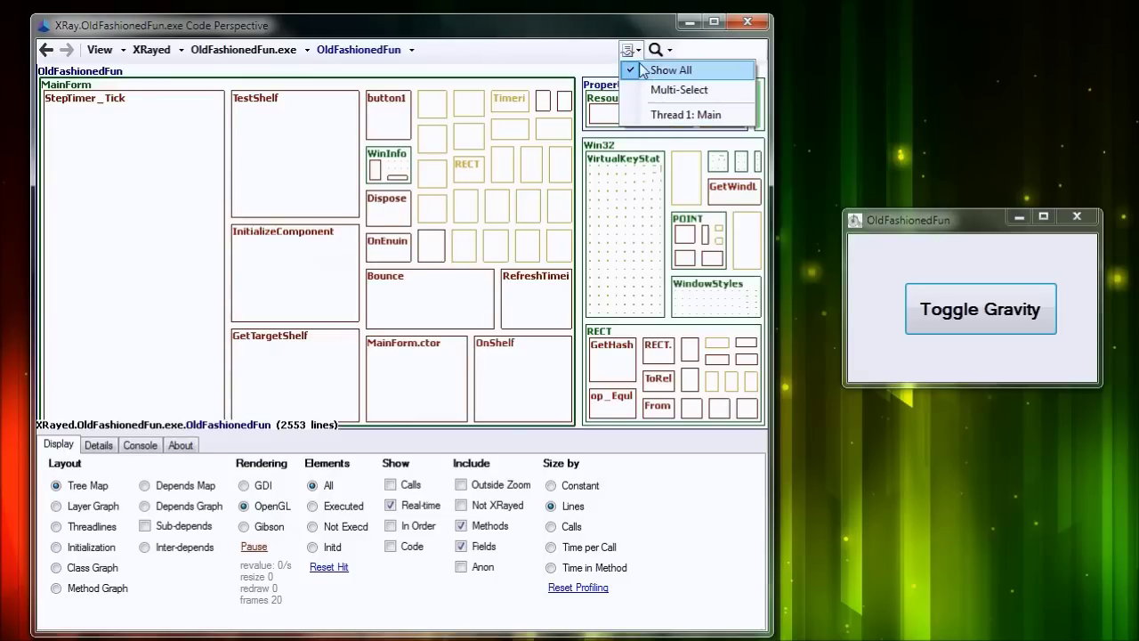
left_click(667, 123)
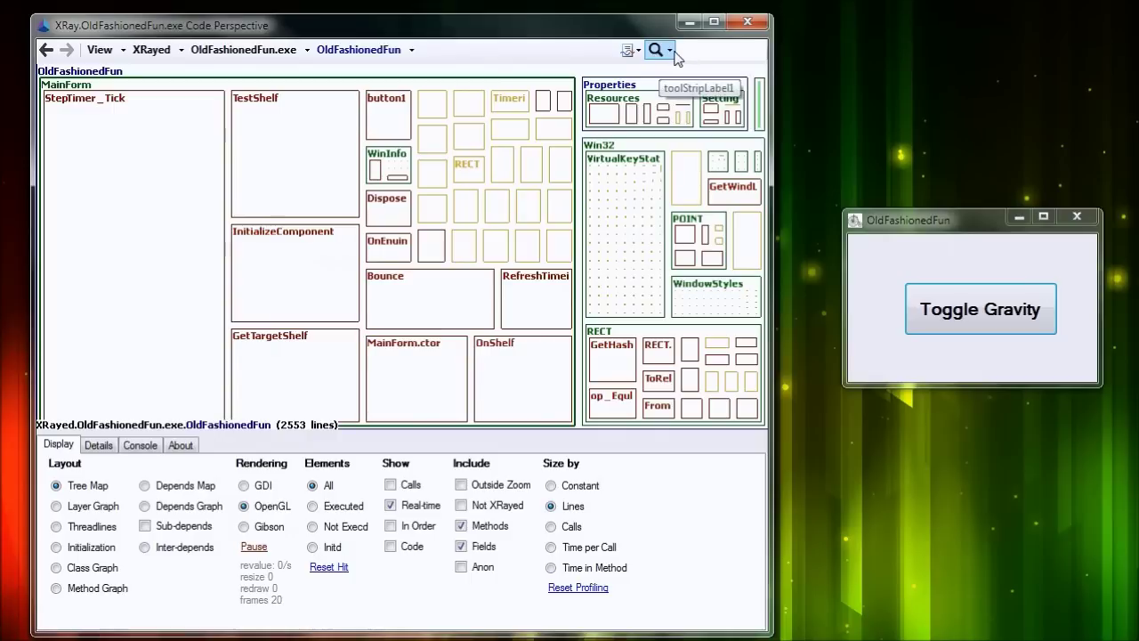
left_click(632, 51)
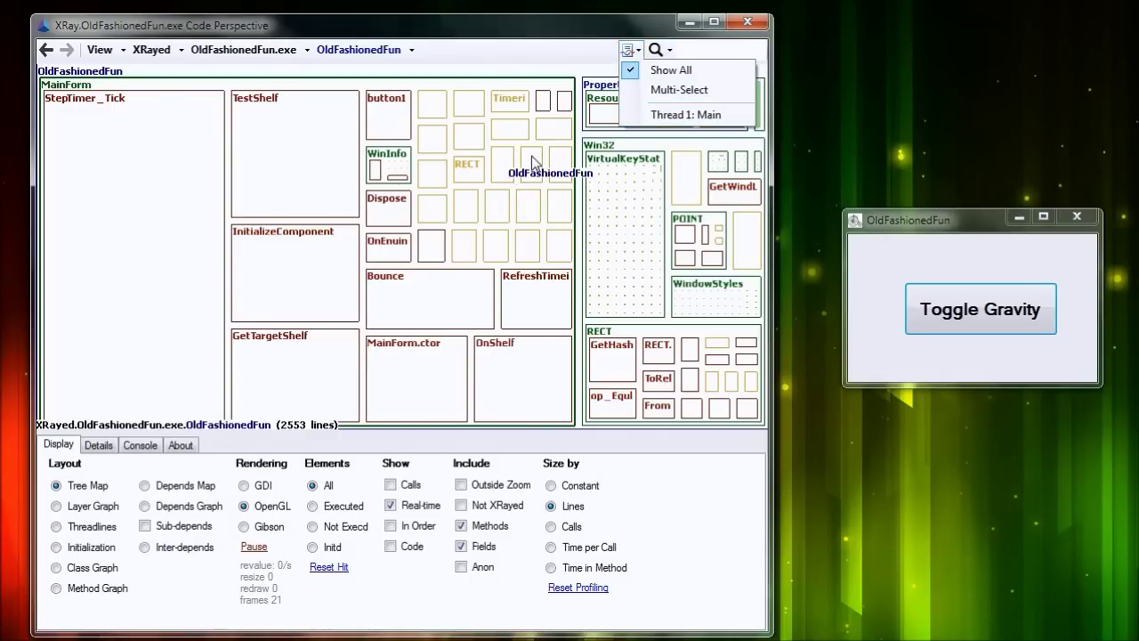
left_click(639, 53)
Look at the search options, search the tree map for "BOUNCE", and clear the search text
left_click(671, 51)
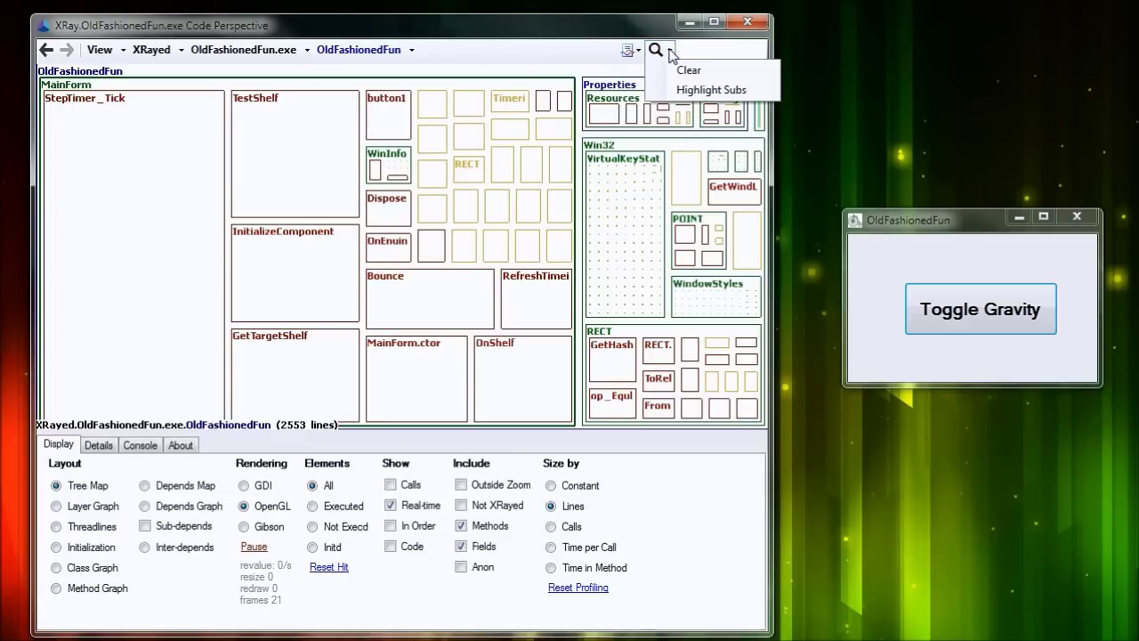
left_click(670, 51)
type("BOUNCE")
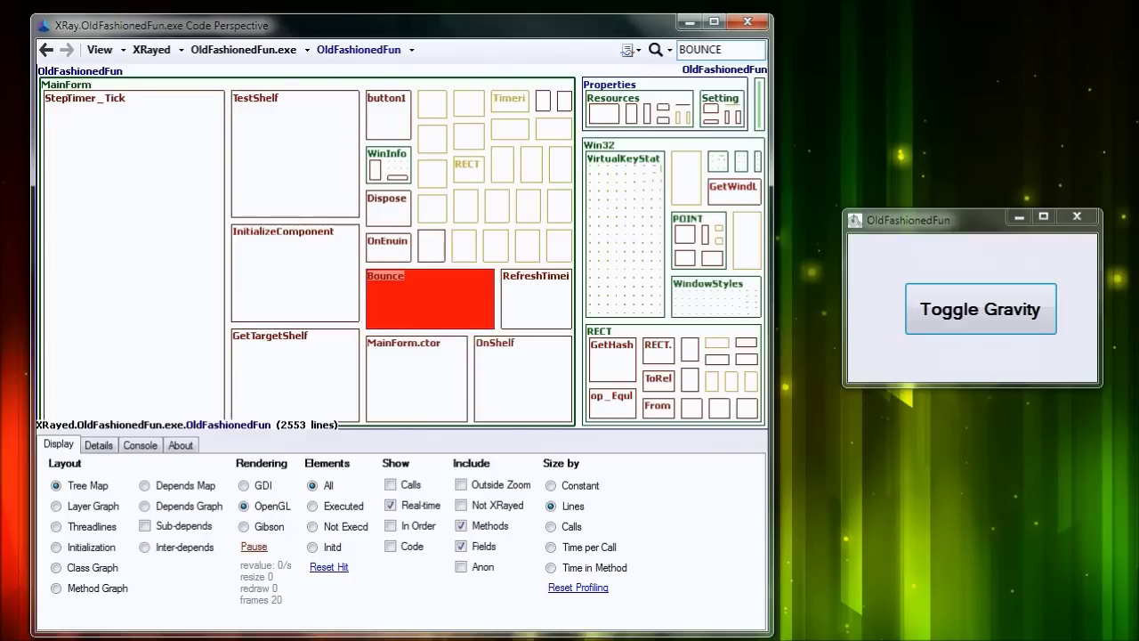
key("BackSpace")
key("BackSpace")
key("BackSpace")
key("BackSpace")
key("BackSpace")
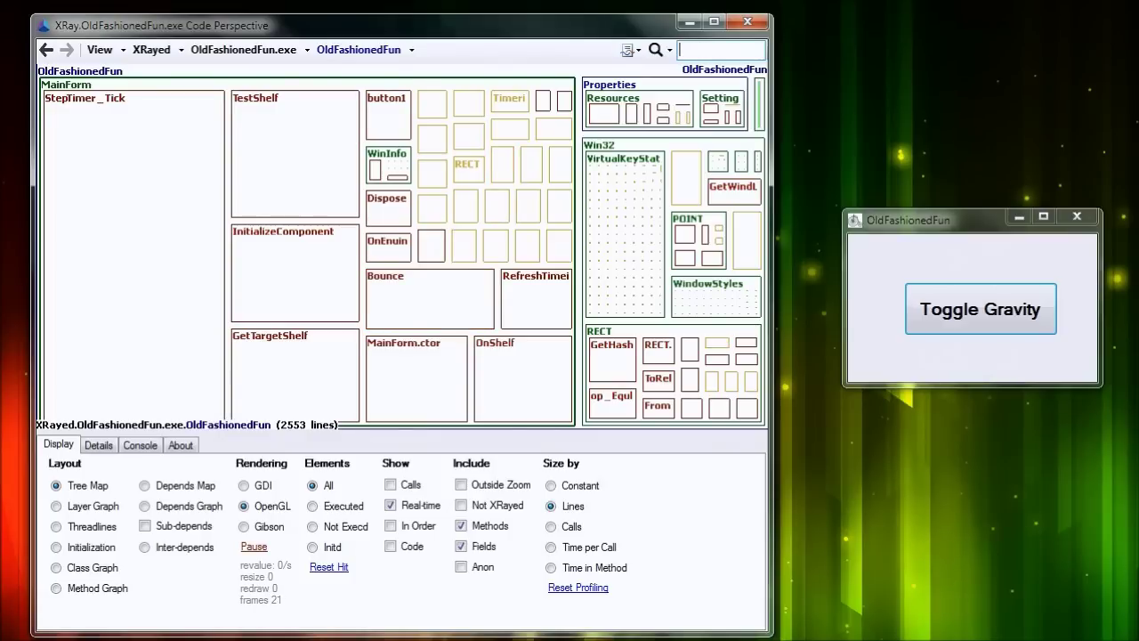
Enable Highlight Subs for searches, search the tree map for "MAINFORM", and clear the search text
left_click(671, 54)
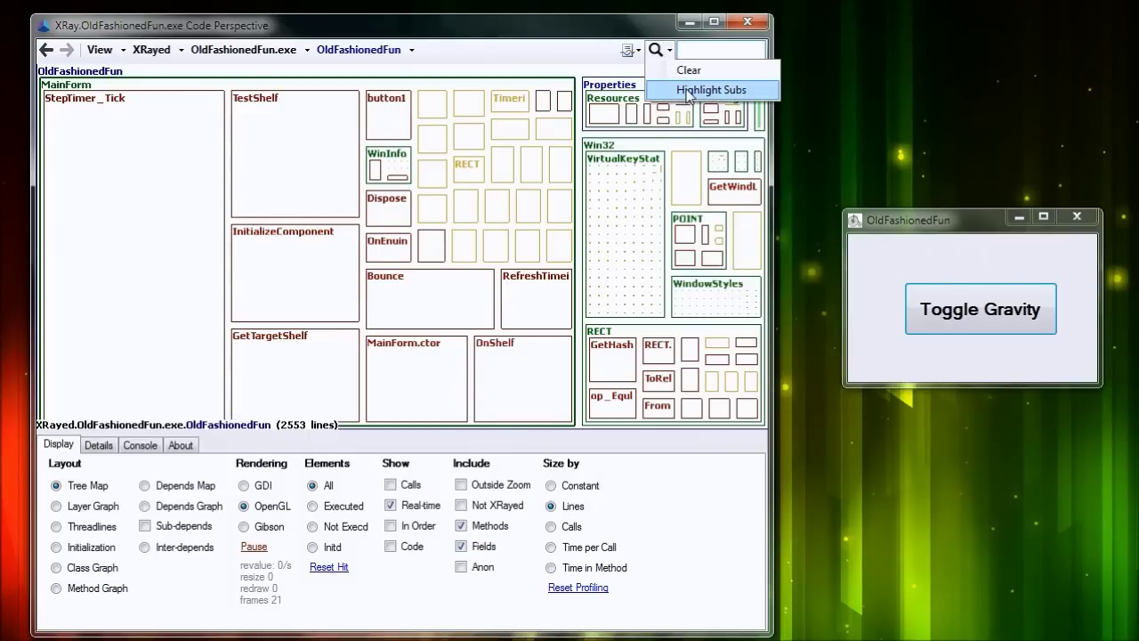
left_click(683, 91)
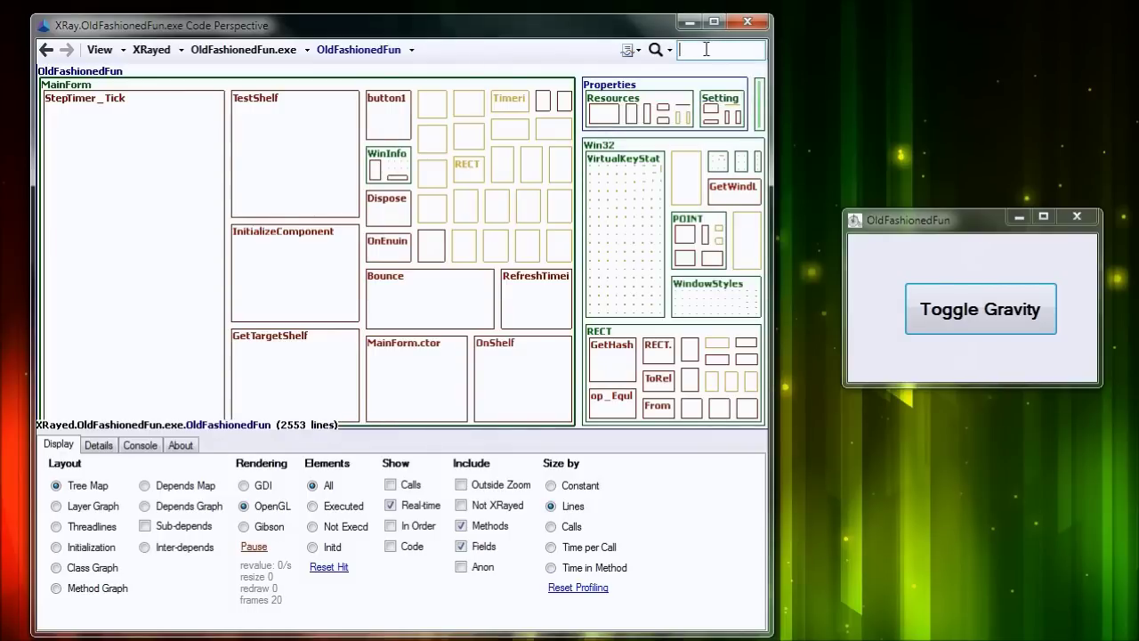
type("MAINFORM")
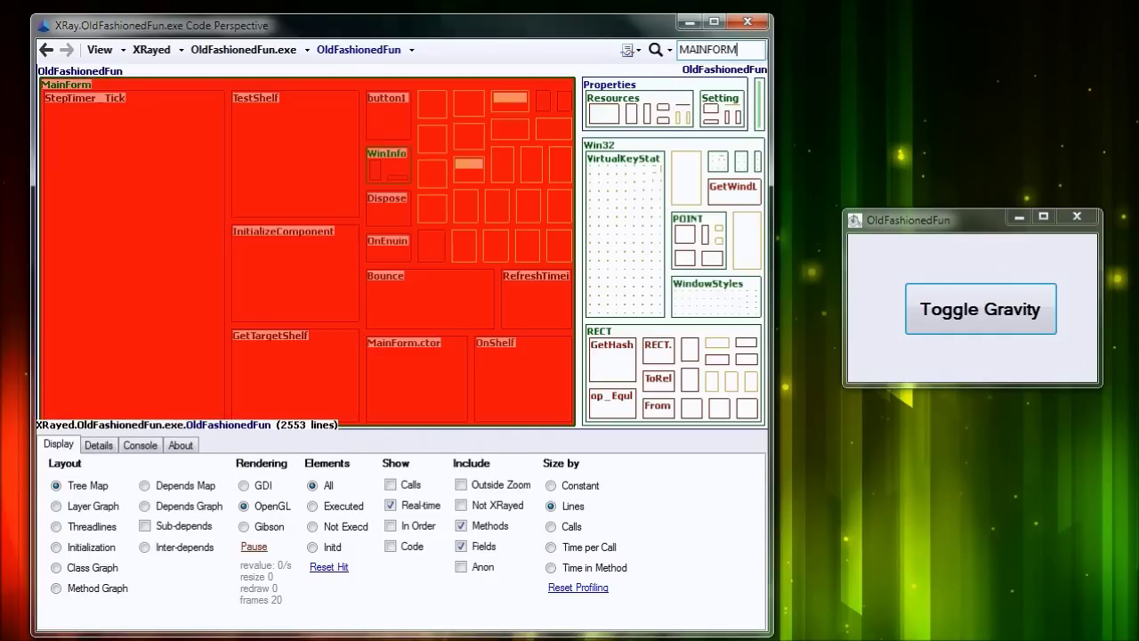
key("BackSpace")
key("BackSpace")
key("BackSpace")
key("BackSpace")
key("BackSpace")
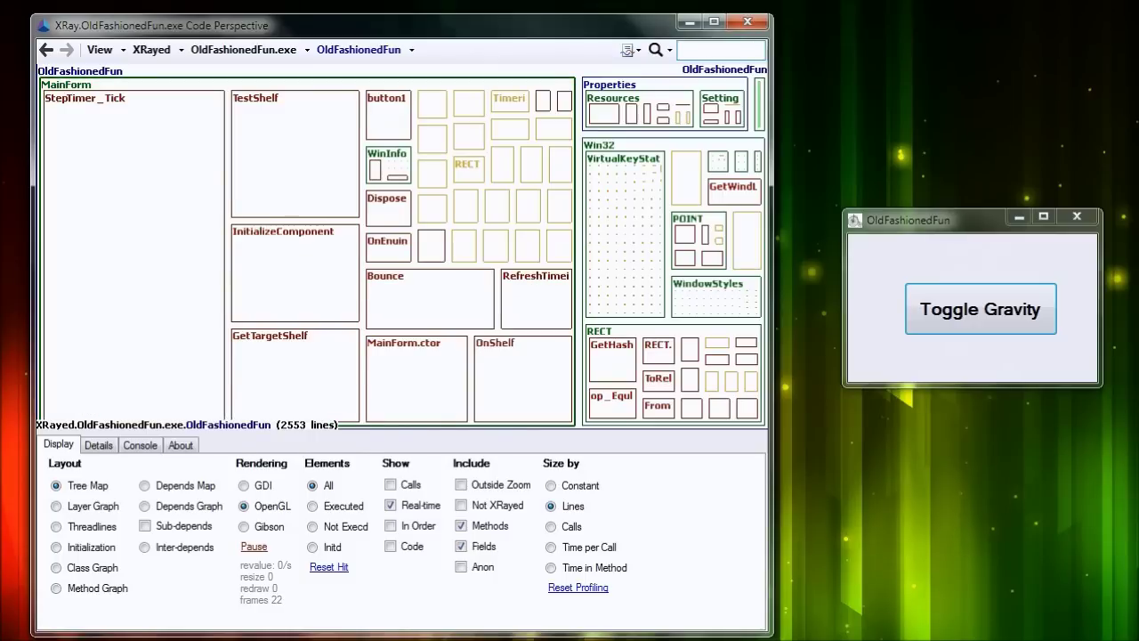
Change the layout to Class Graph and then Method Graph, and search the method graph for "mainform"
left_click(93, 576)
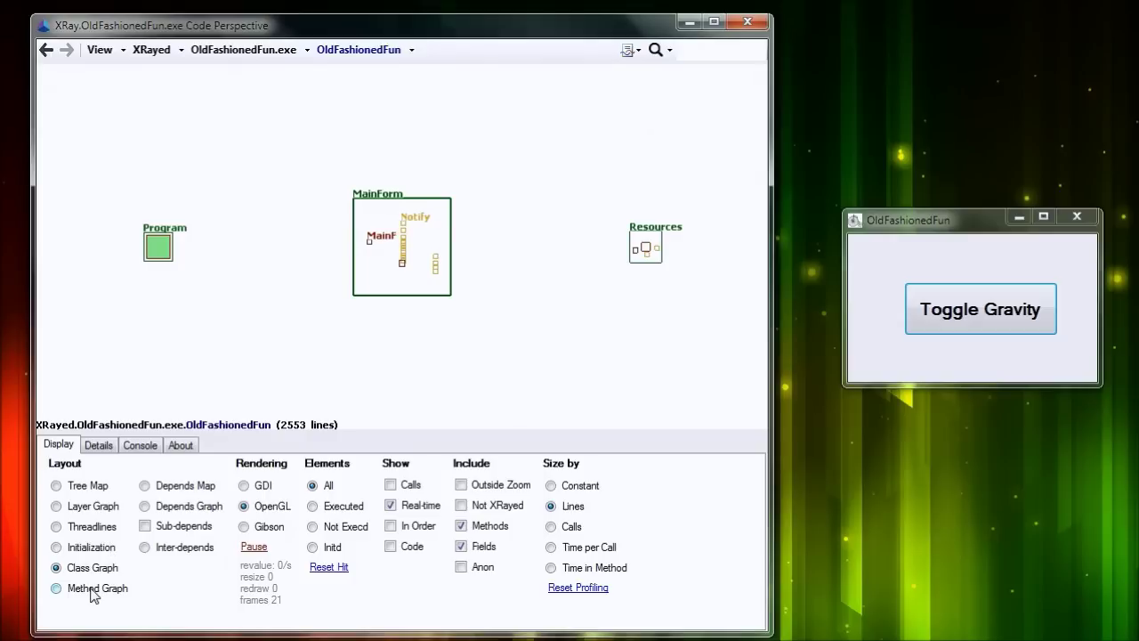
left_click(95, 595)
left_click(721, 51)
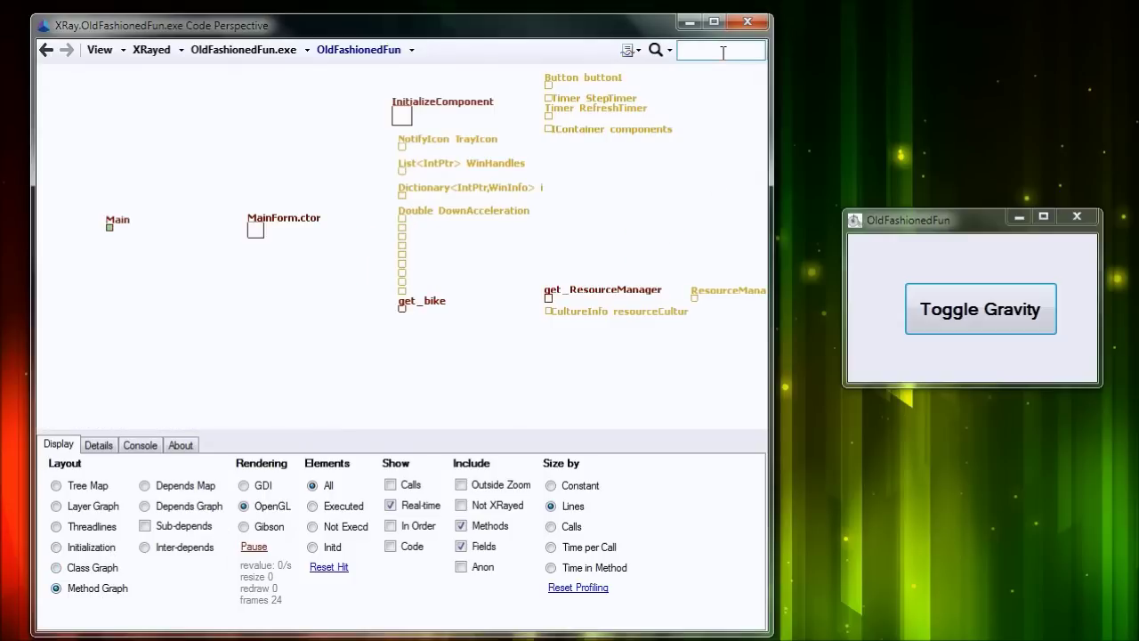
type("mainform")
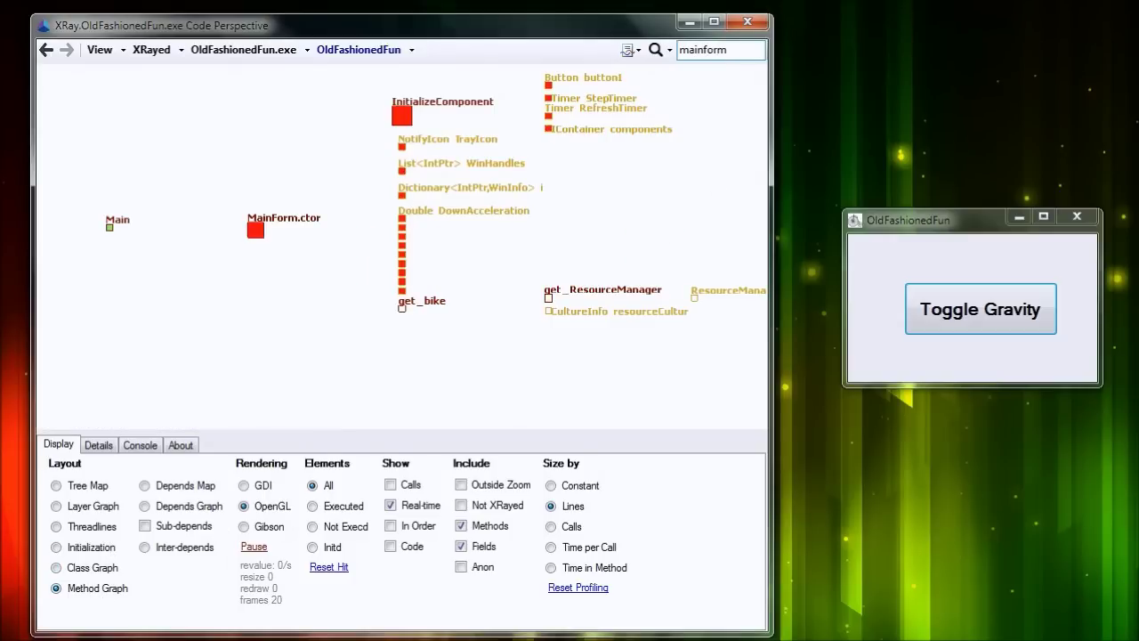
Disable Highlight Subs for the "mainform" search and clear the search text
left_click(671, 52)
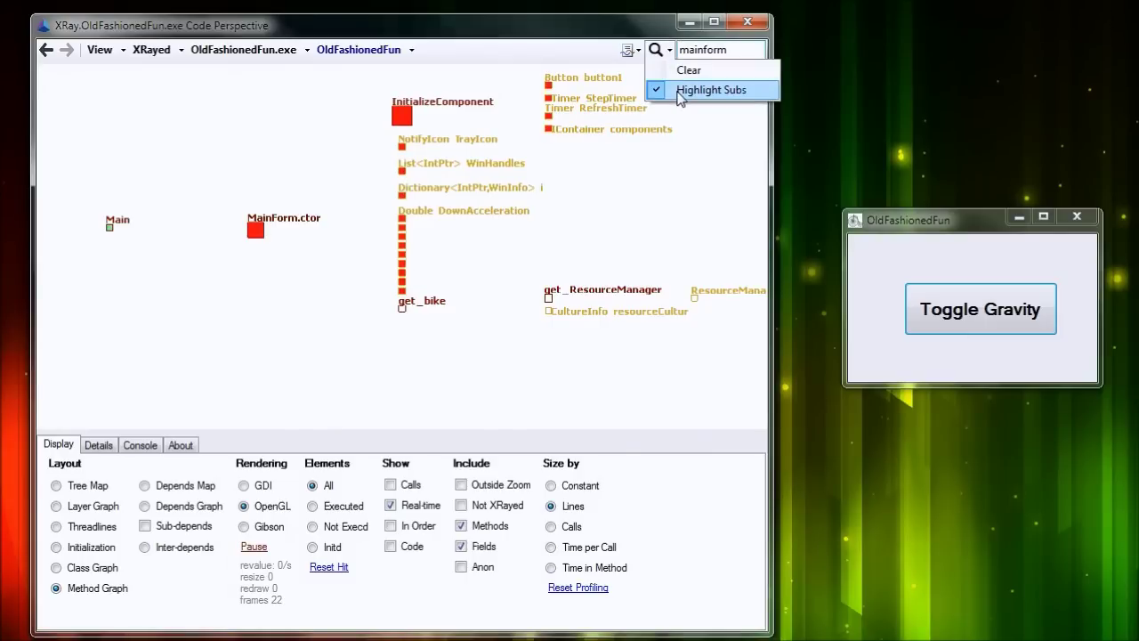
left_click(679, 91)
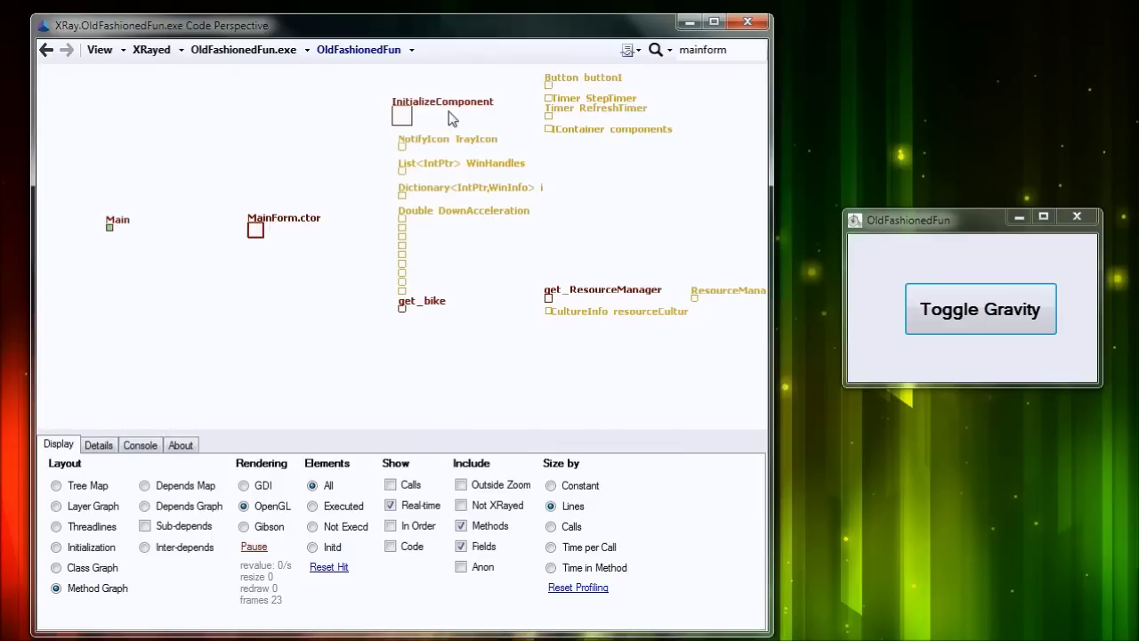
double_click(757, 50)
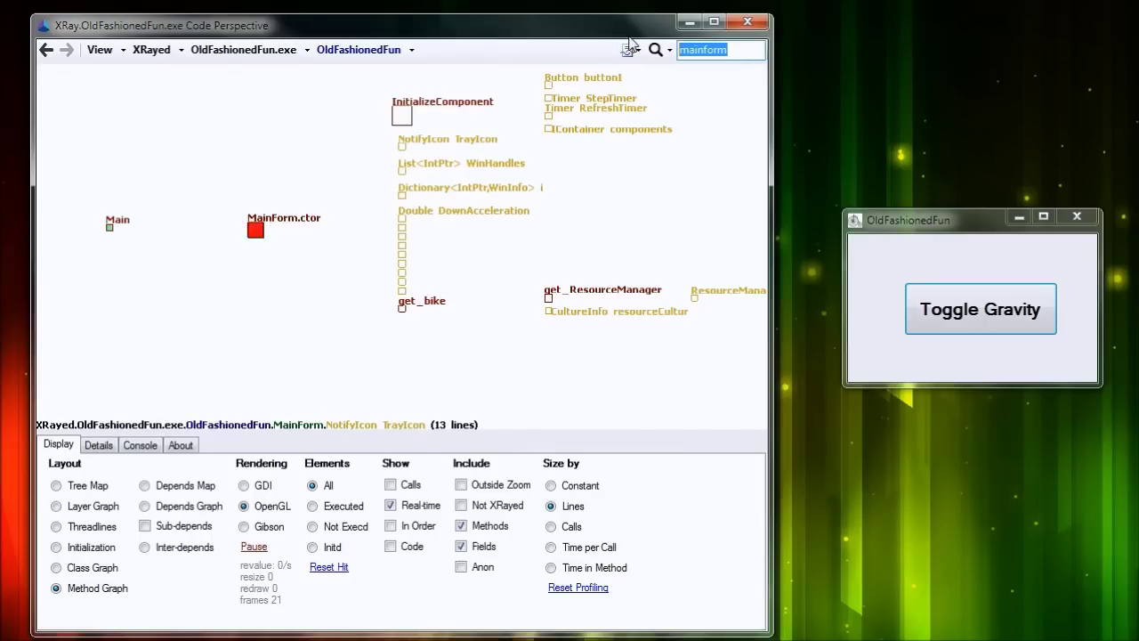
key("BackSpace")
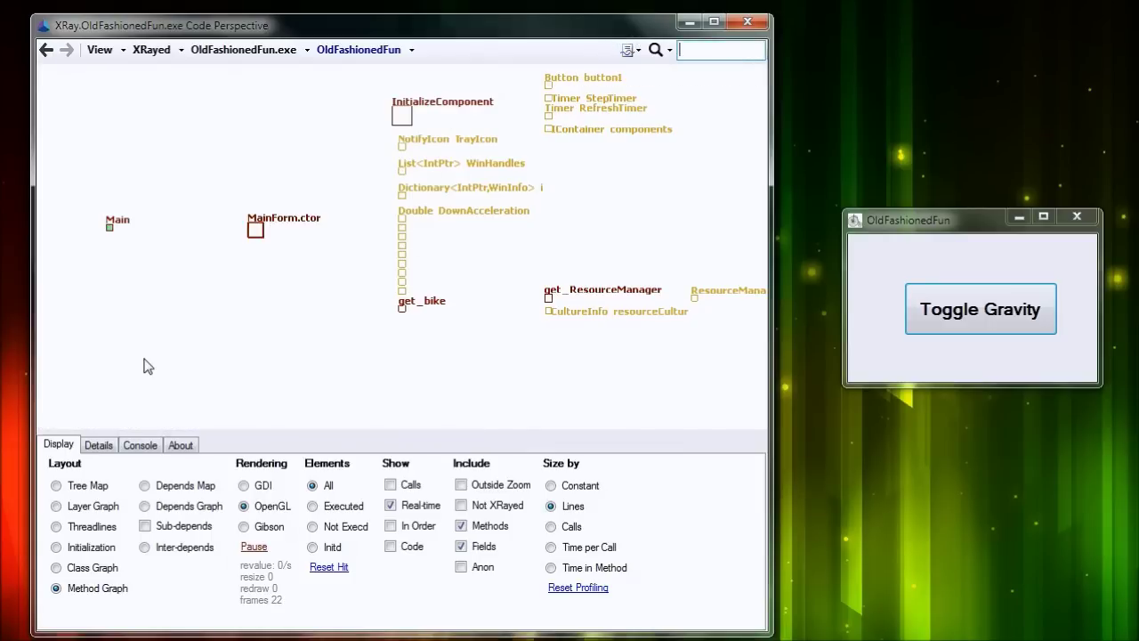
Compare the Tree Map and Layer Graph layouts of the OldFashionedFun namespace, ending on Tree Map
left_click(105, 494)
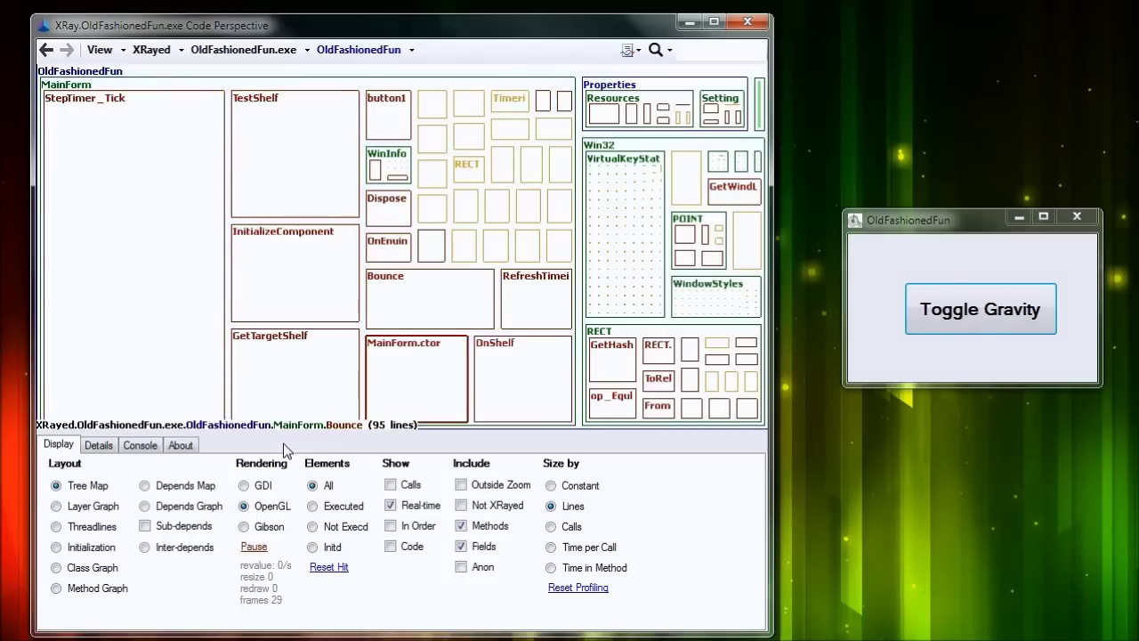
left_click(94, 509)
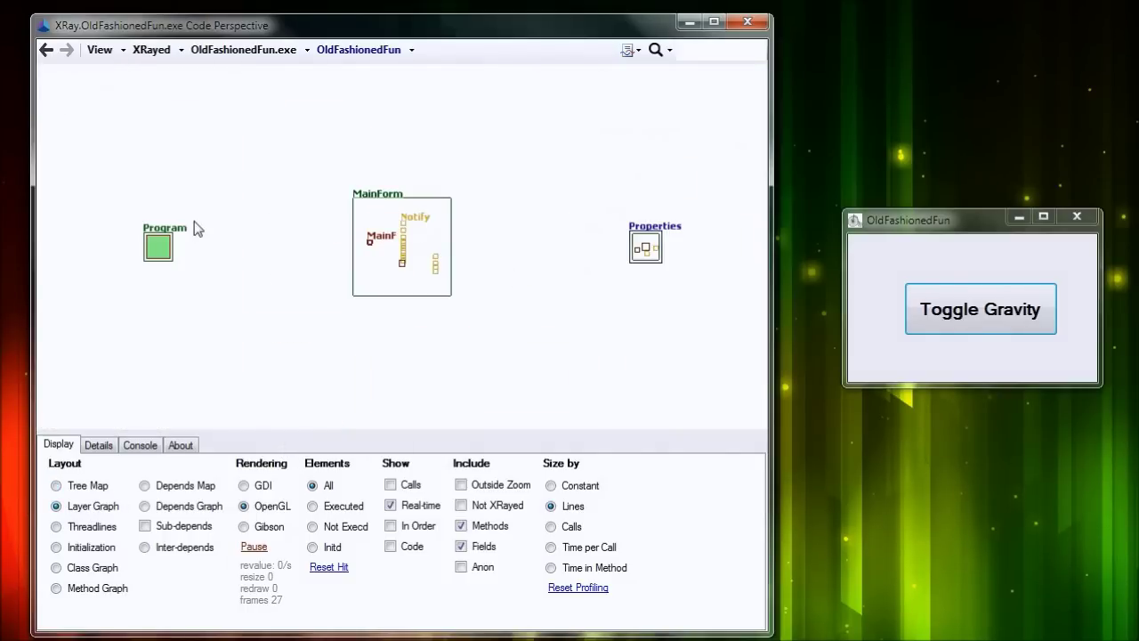
left_click(100, 492)
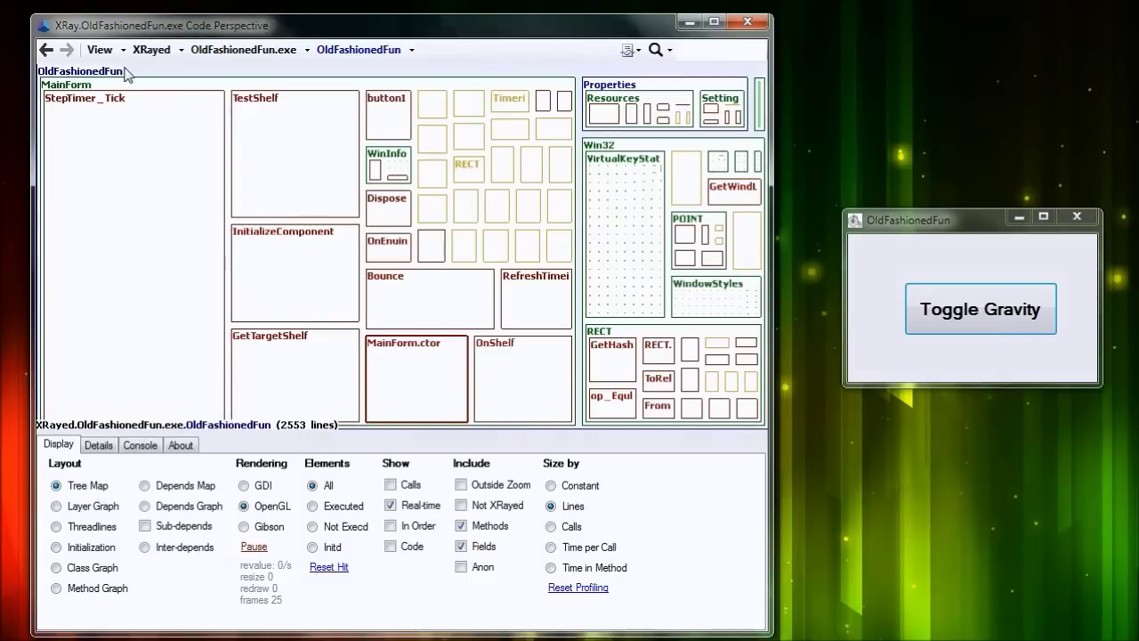
Return the view to the XRayed root, show it as a Layer Graph, and inspect MainForm's contents up close
left_click(108, 52)
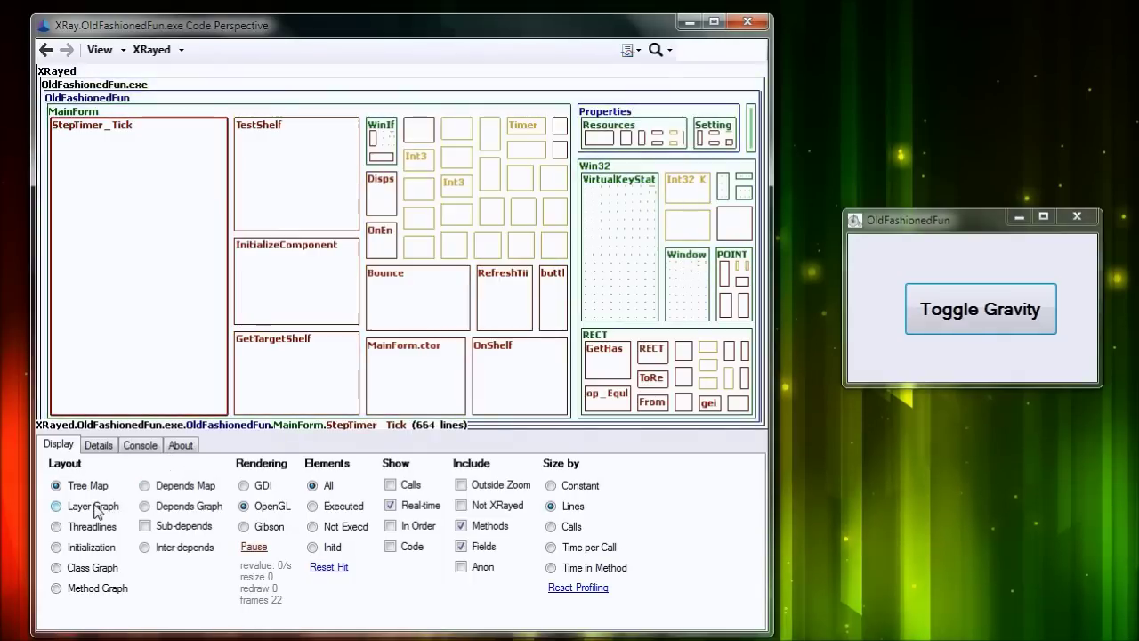
left_click(94, 504)
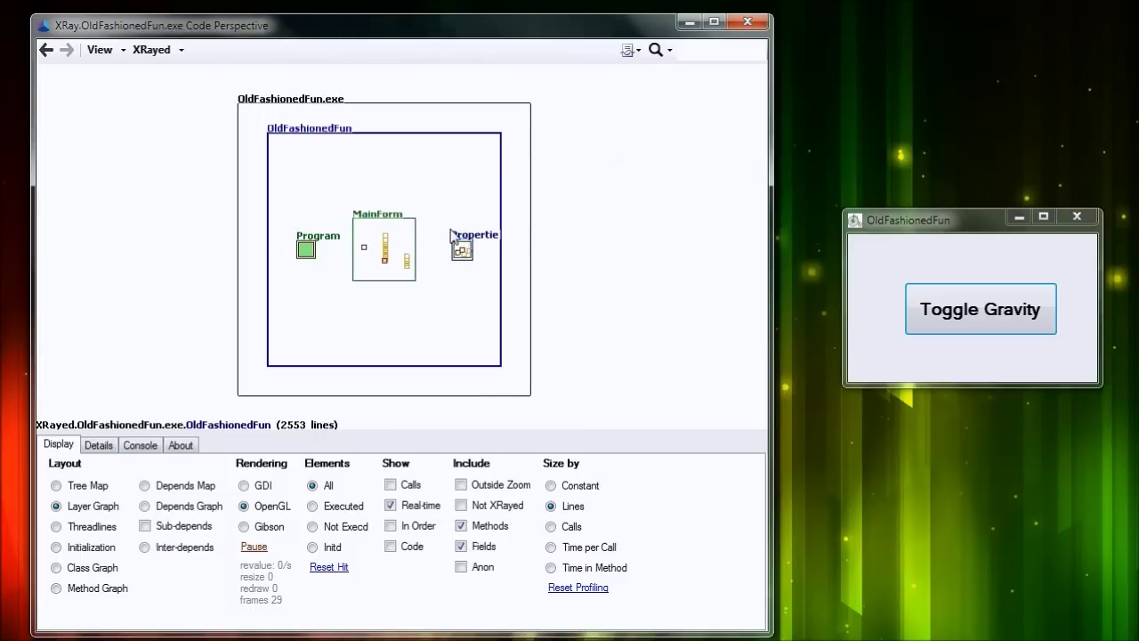
scroll(382, 260, "up", 2)
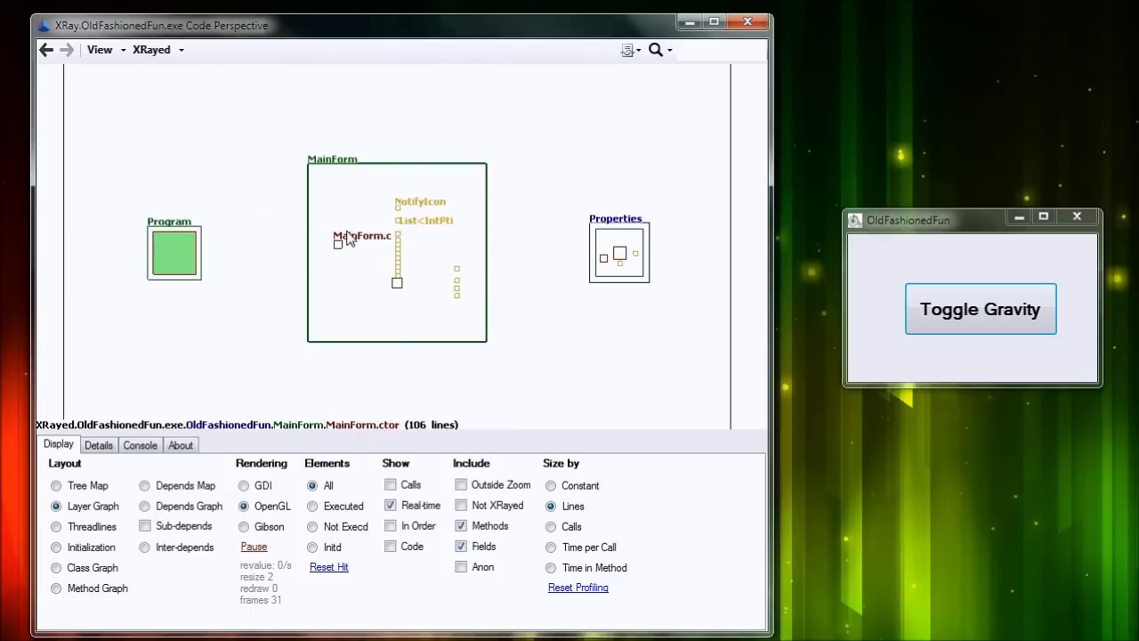
scroll(347, 238, "up", 1)
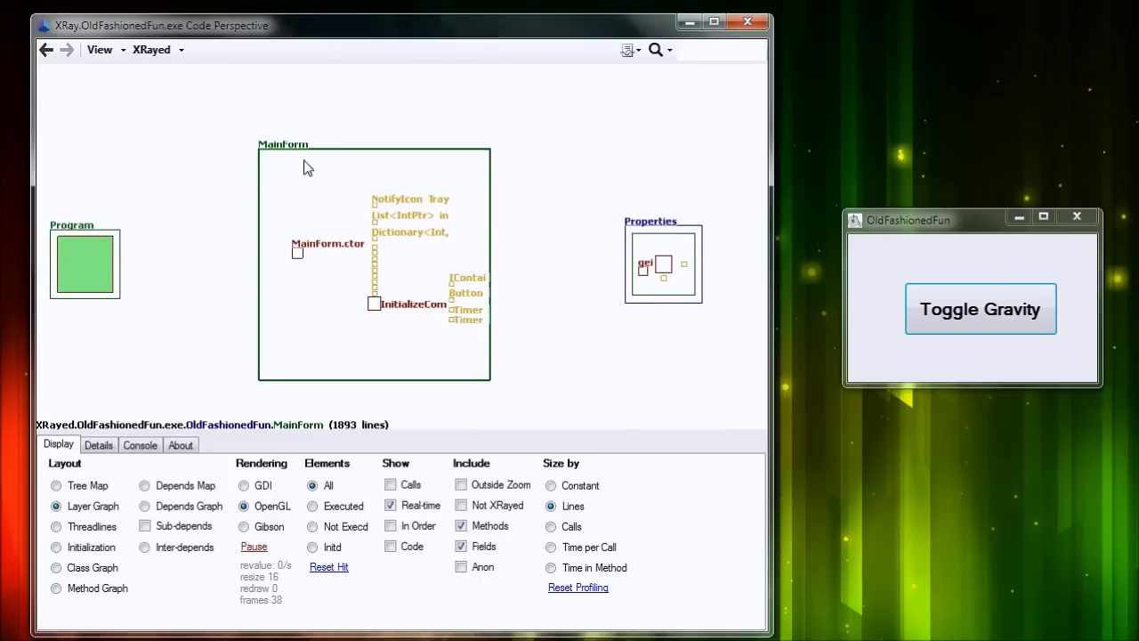
Switch to Tree Map and back to Layer Graph for comparison, and examine the nested layers from MainForm out to OldFashionedFun.exe
left_click(94, 483)
left_click(100, 506)
scroll(395, 254, "up", 2)
scroll(395, 253, "up", 1)
scroll(396, 259, "down", 3)
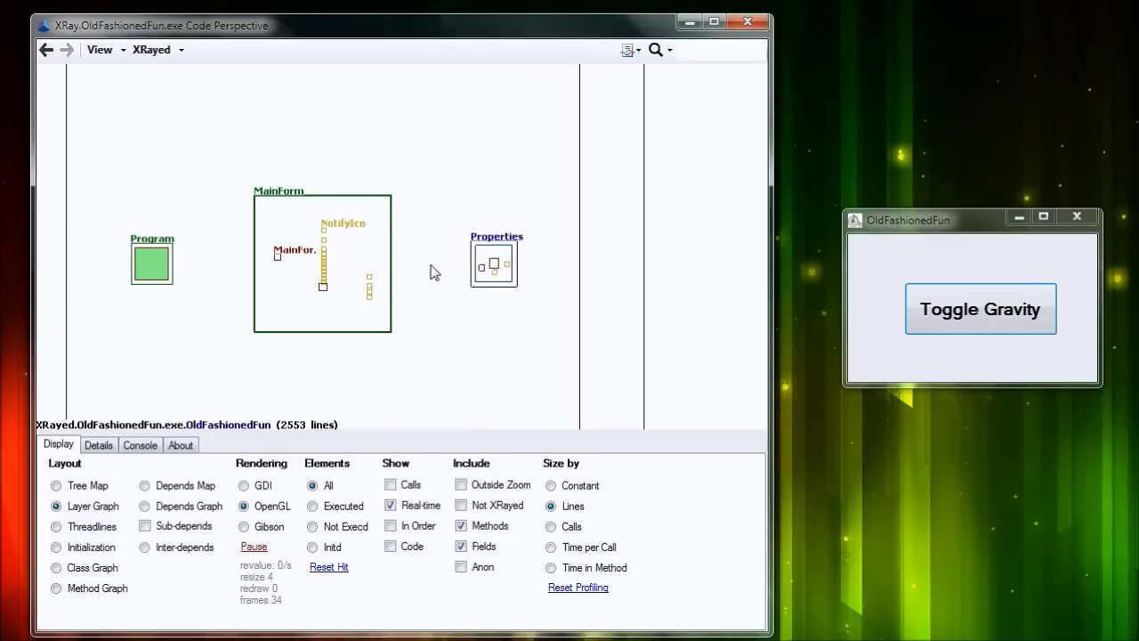
scroll(369, 178, "down", 3)
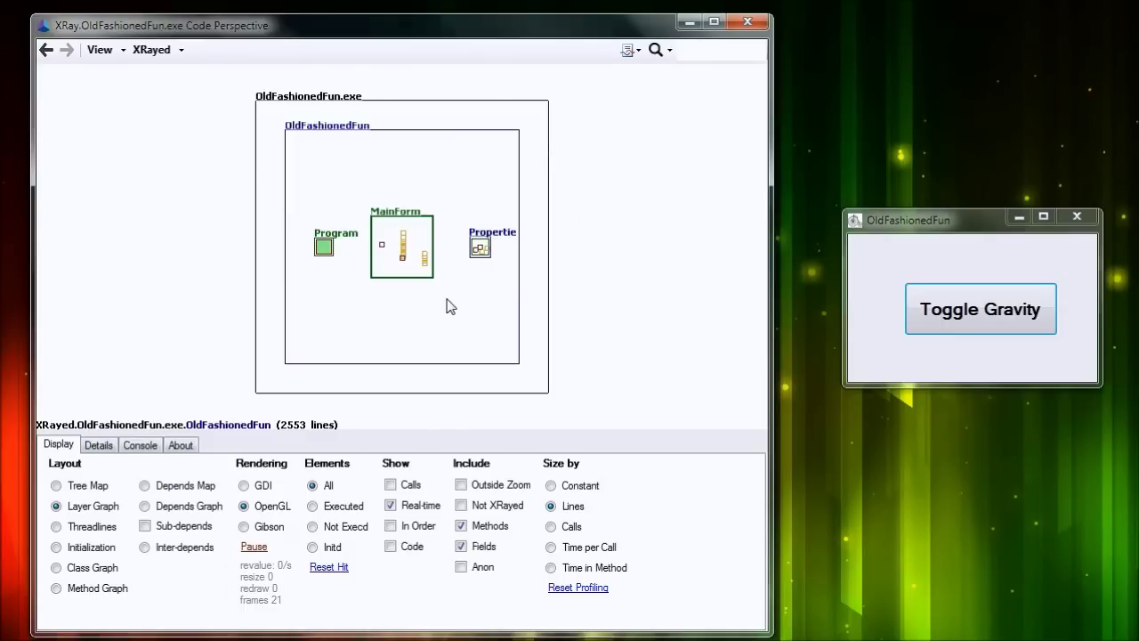
Switch the layout to Threadlines, drill into the Main method, and return to the XRayed root
left_click(103, 526)
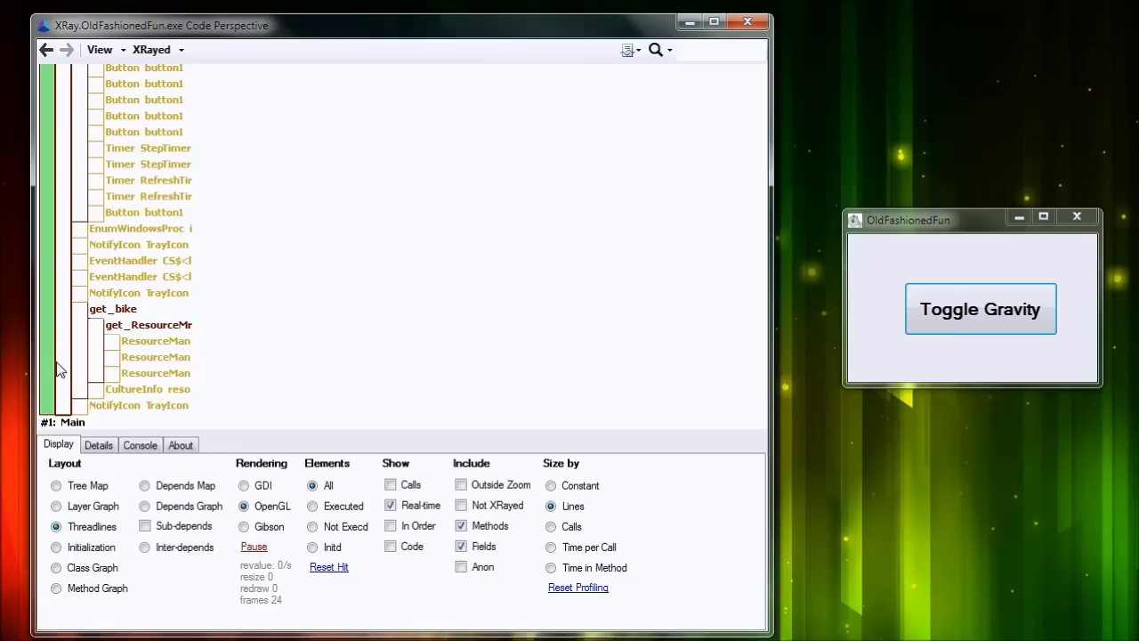
left_click(54, 363)
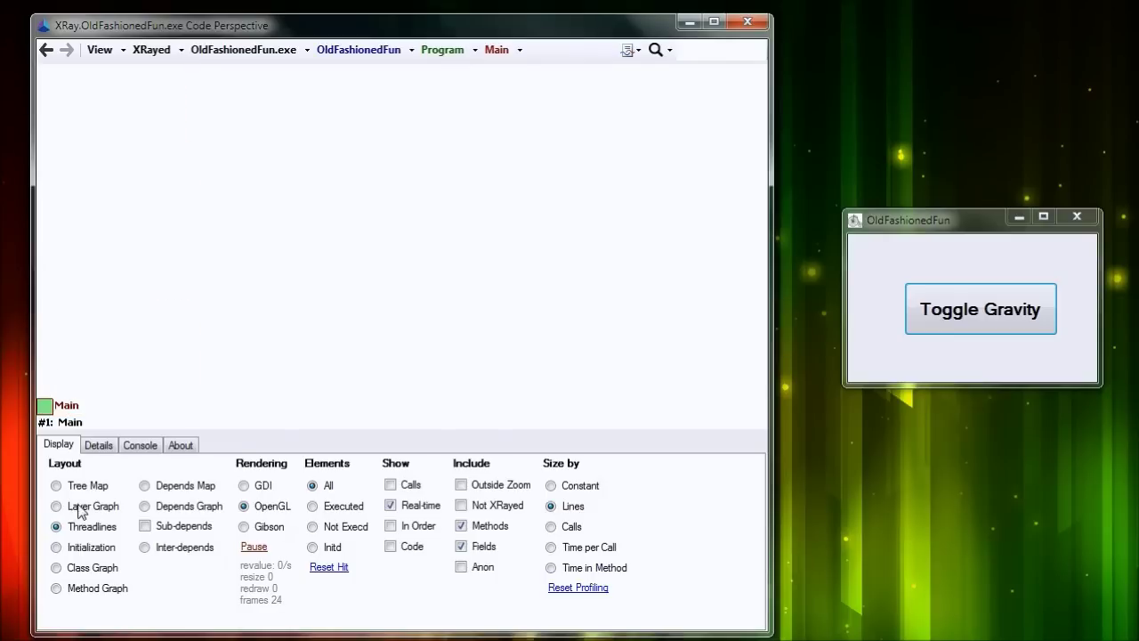
left_click(113, 55)
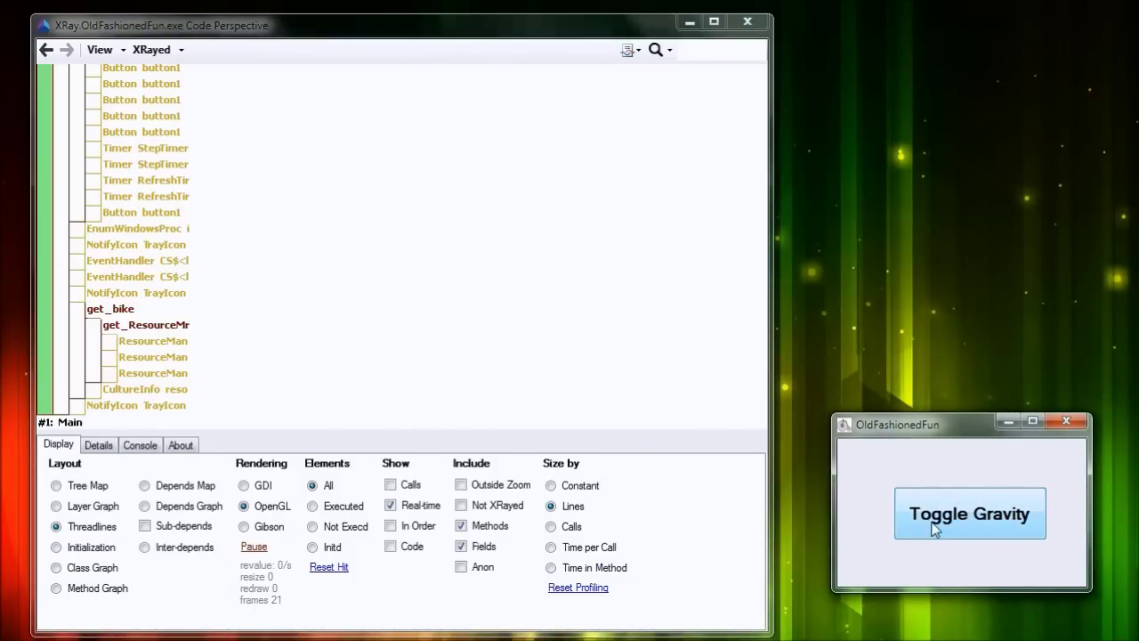
Turn gravity on and back off in the OldFashionedFun window, and examine the recorded calls and GravityEnabled accesses in the threadlines
left_click(936, 529)
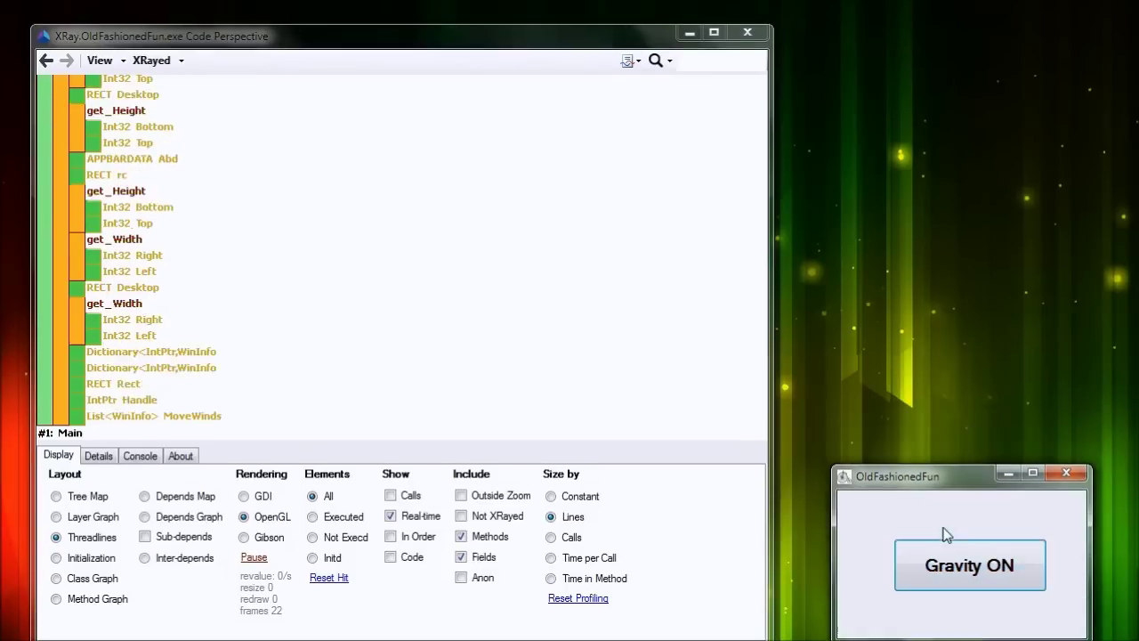
left_click(942, 564)
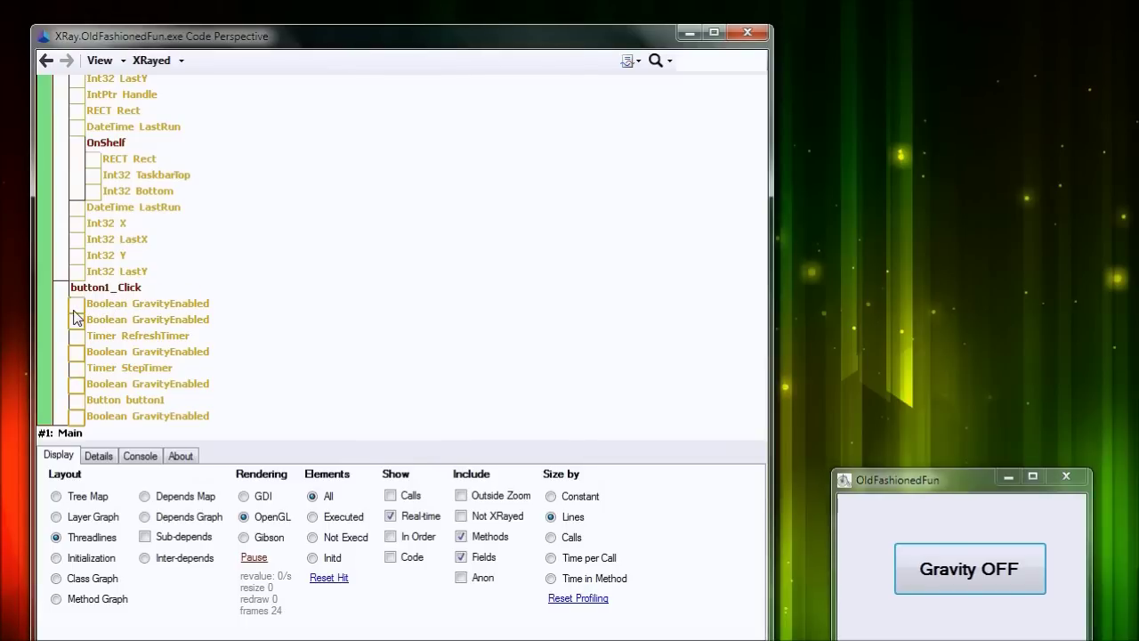
mouse_move(76, 327)
mouse_move(80, 372)
Switch the viewer's layout to Initialization for the whole XRayed program
left_click(90, 560)
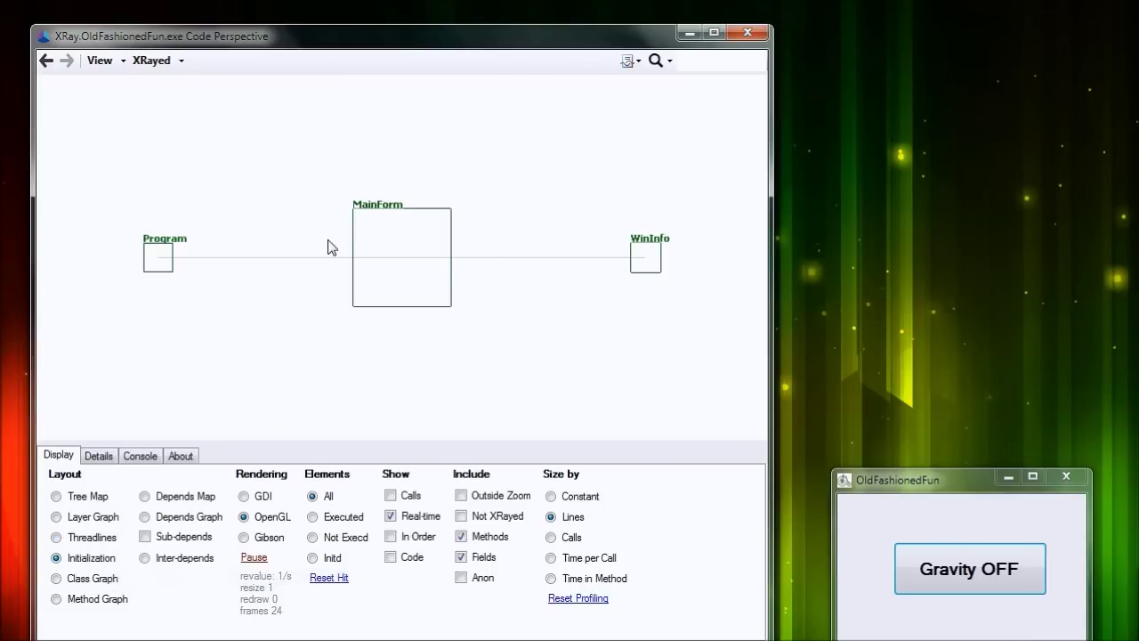
Switch the layout to Class Graph, and toggle the methods and fields off and back on
mouse_move(372, 233)
left_click(88, 580)
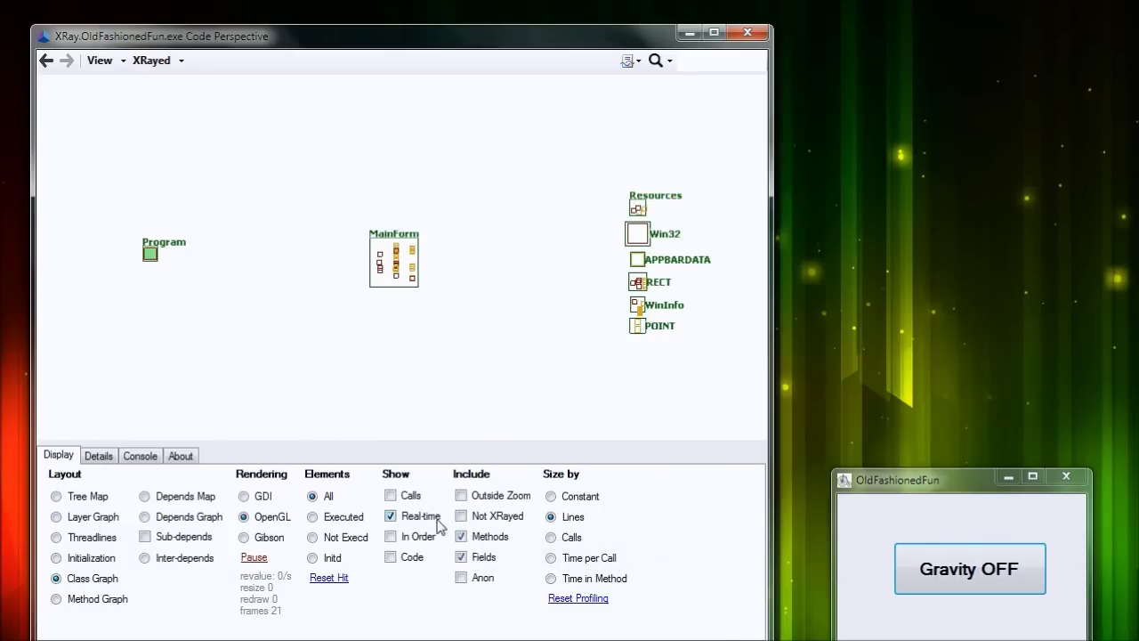
left_click(481, 537)
left_click(481, 559)
left_click(482, 558)
left_click(476, 539)
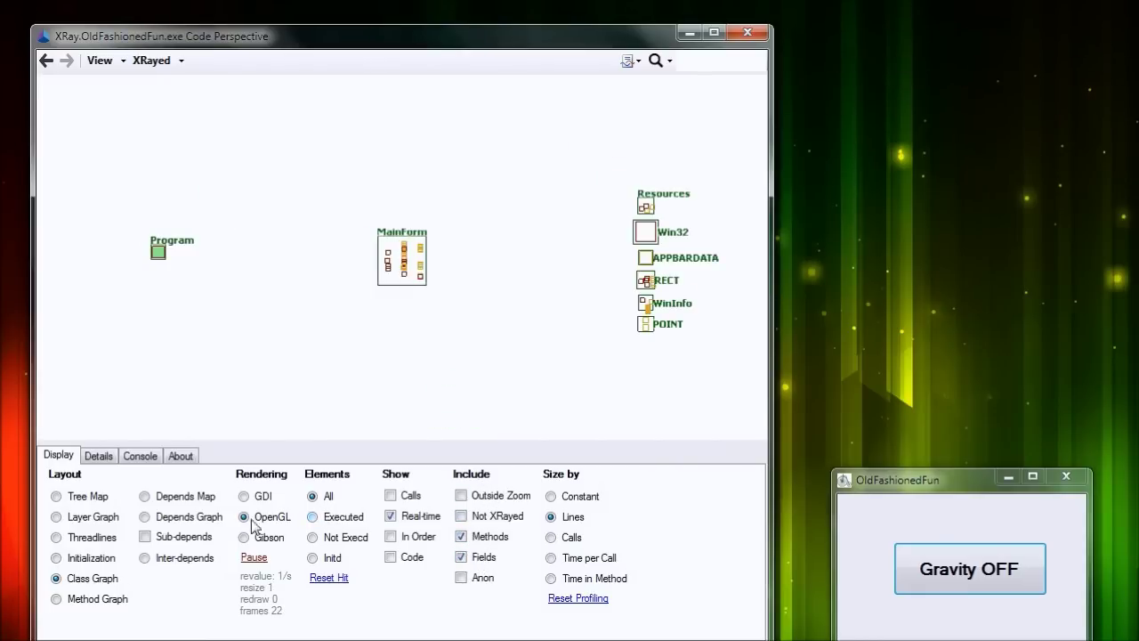
Switch the layout to Method Graph, and briefly show and hide the calls between methods
left_click(98, 602)
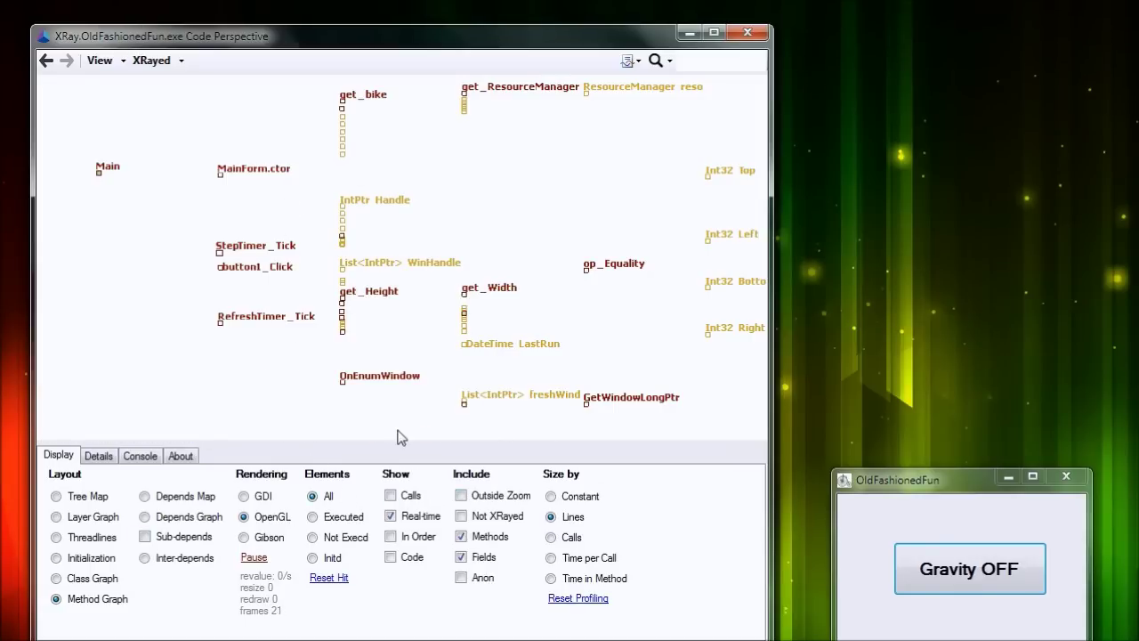
left_click(407, 497)
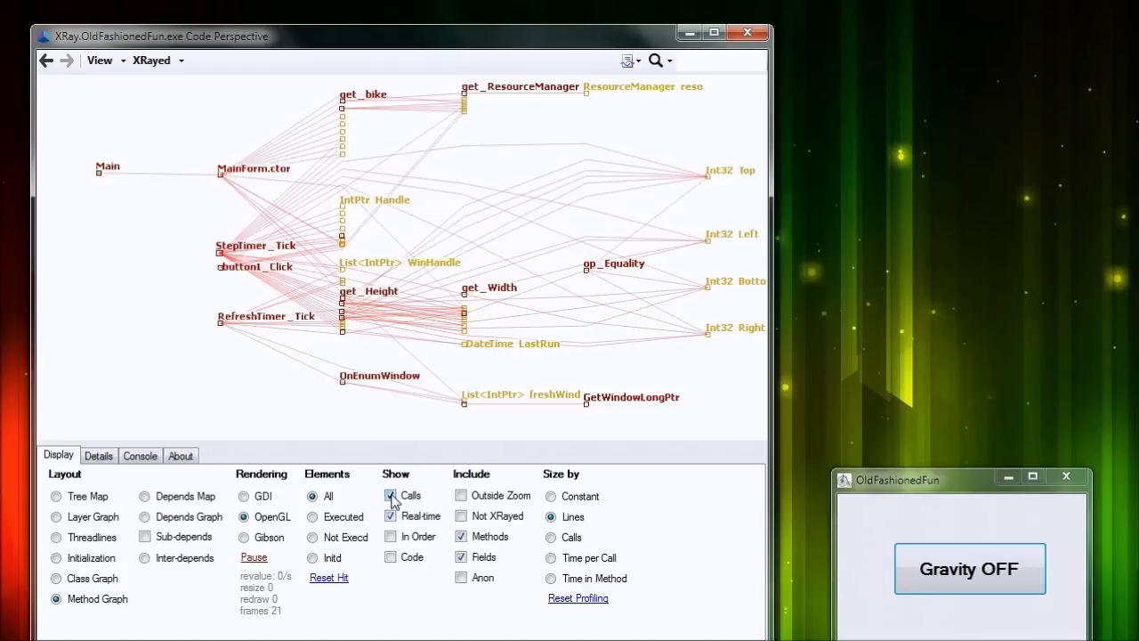
left_click(392, 496)
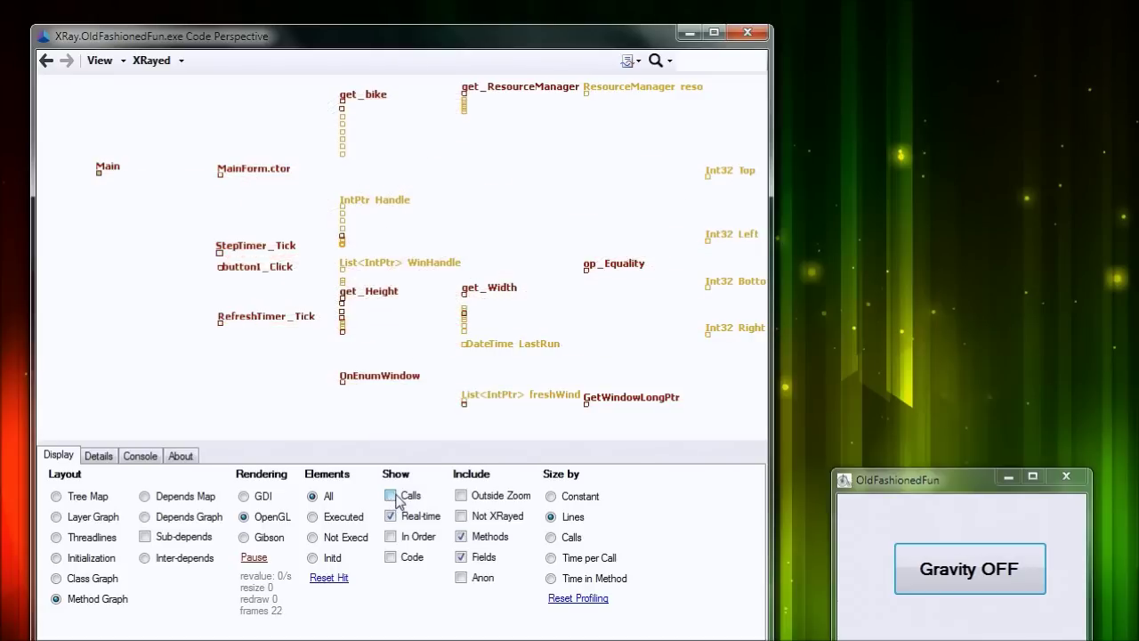
Turn gravity on in the OldFashionedFun window, compare the real-time activity with and without all calls shown, and turn gravity back off
left_click(977, 573)
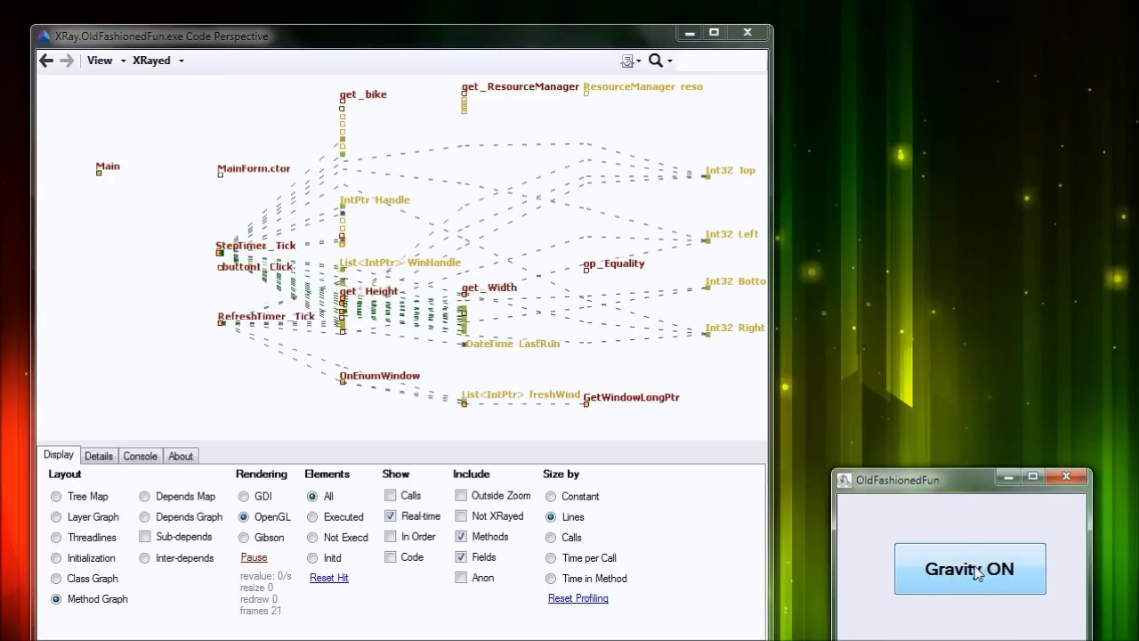
left_click(410, 497)
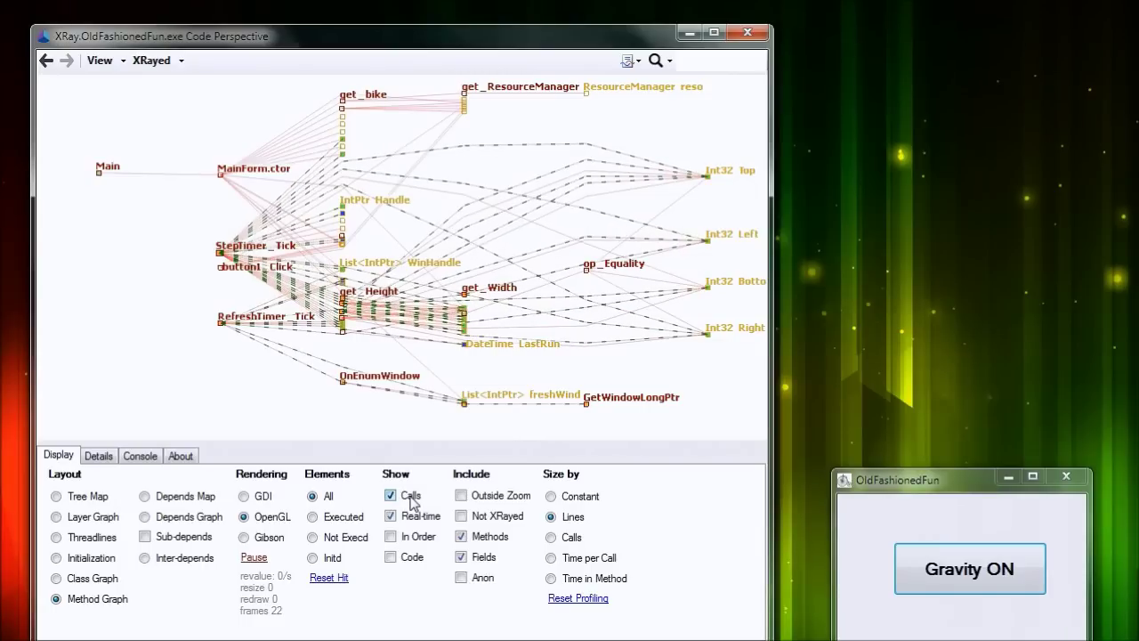
left_click(410, 499)
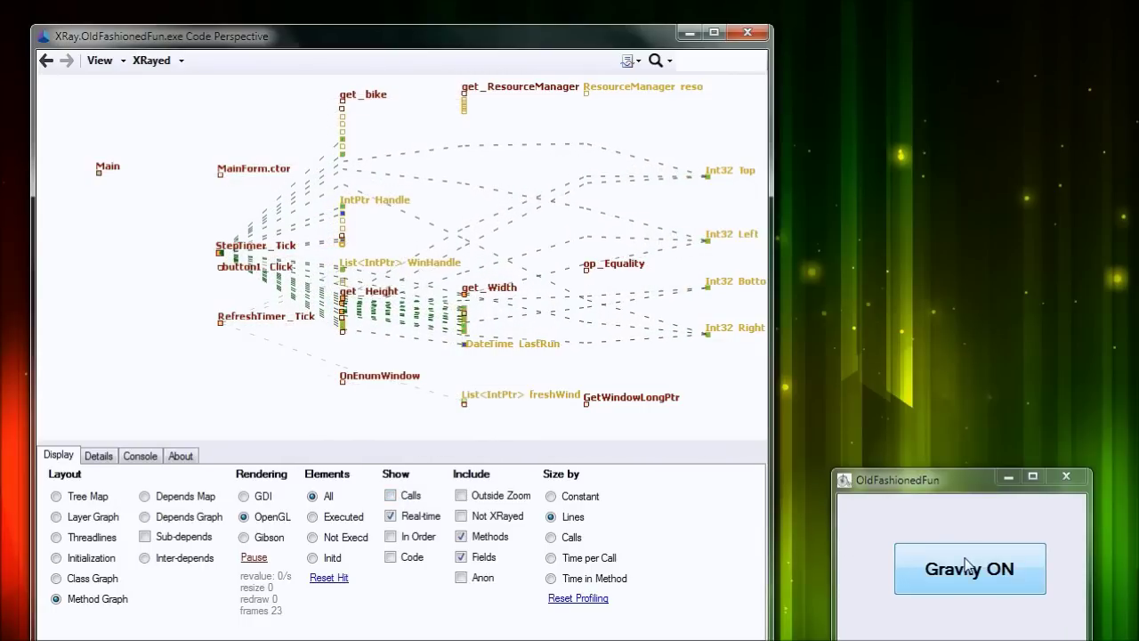
left_click(935, 570)
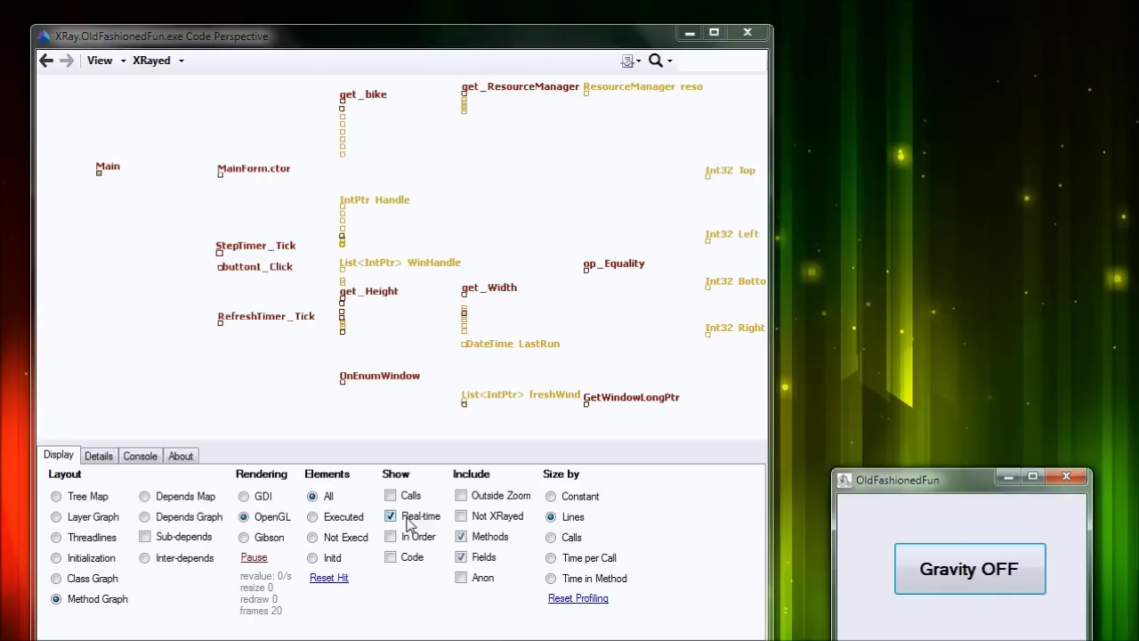
Drill into RECT's get_Height method in the Method Graph and show its calls
left_click(357, 301)
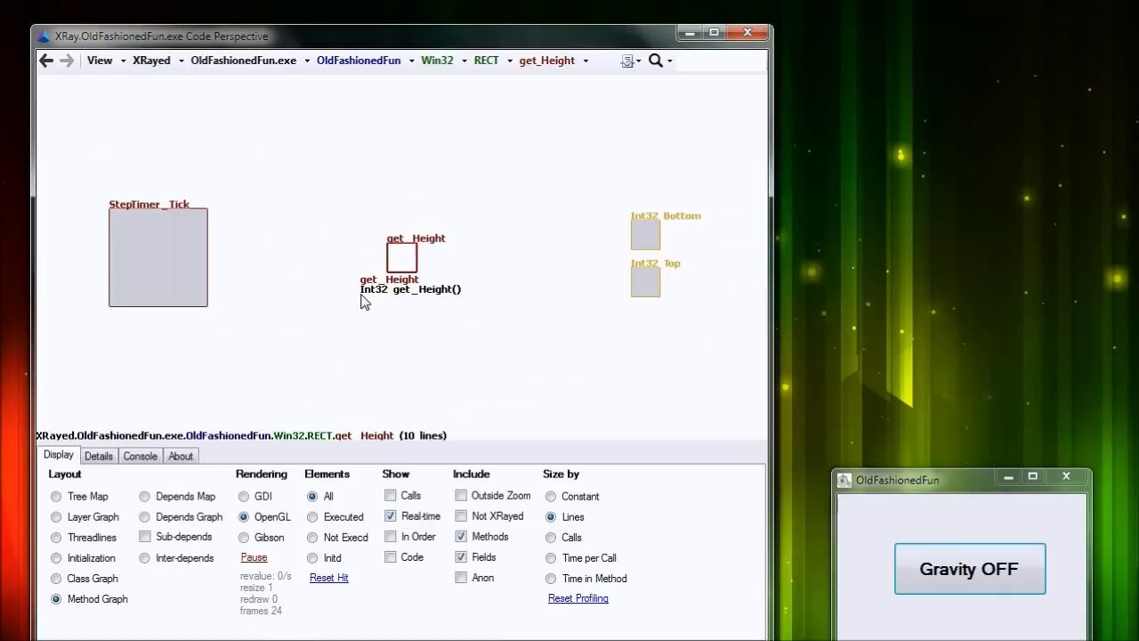
left_click(396, 501)
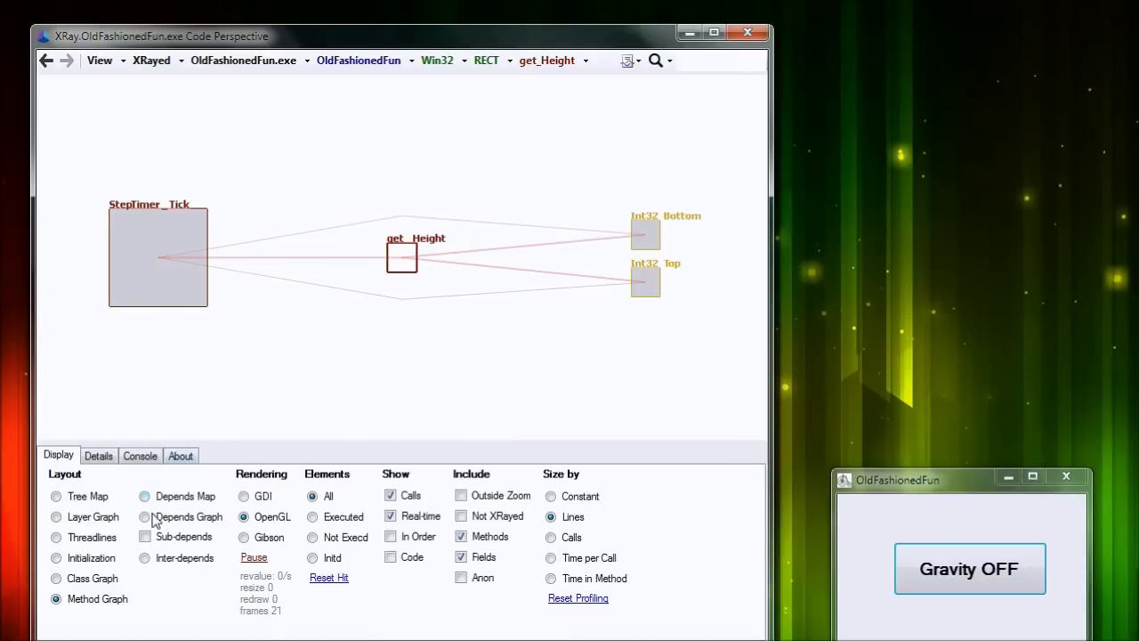
View RECT's dependencies in Class Graph, hide the calls, and switch the layout to Layer Graph
left_click(107, 579)
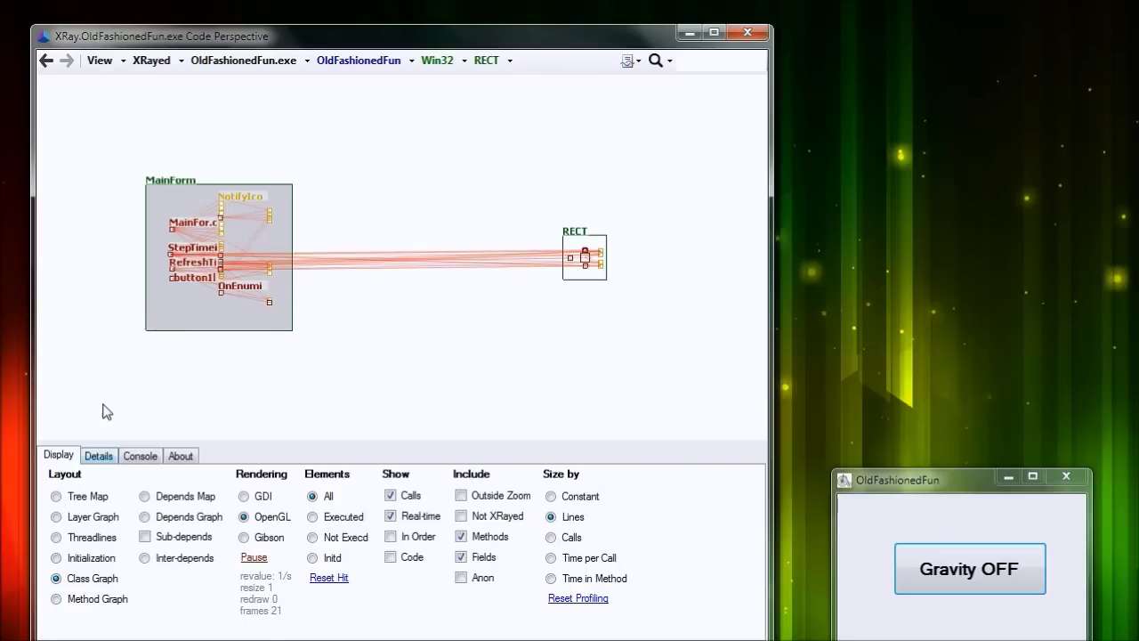
left_click(390, 495)
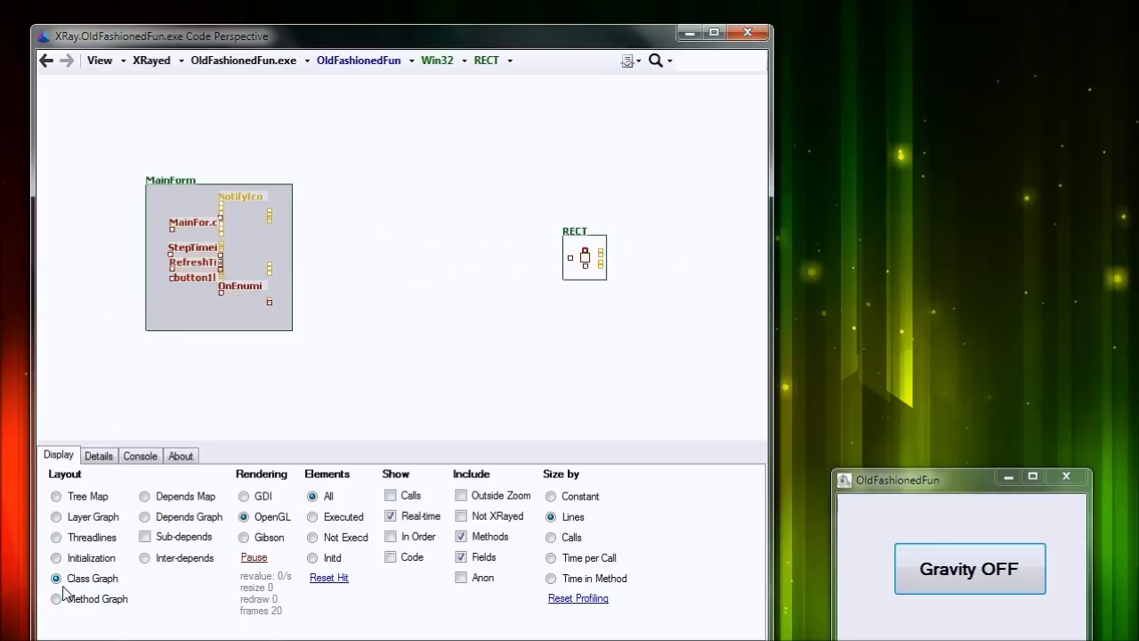
left_click(94, 520)
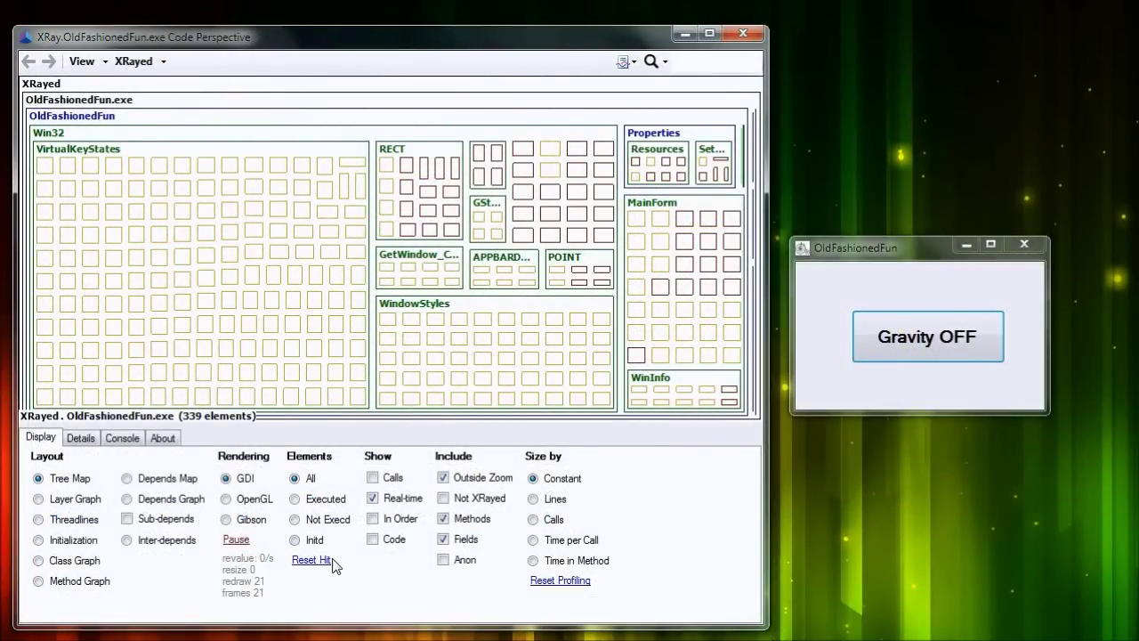
Switch the whole XRayed program from Tree Map to Method Graph and show the calls
left_click(104, 587)
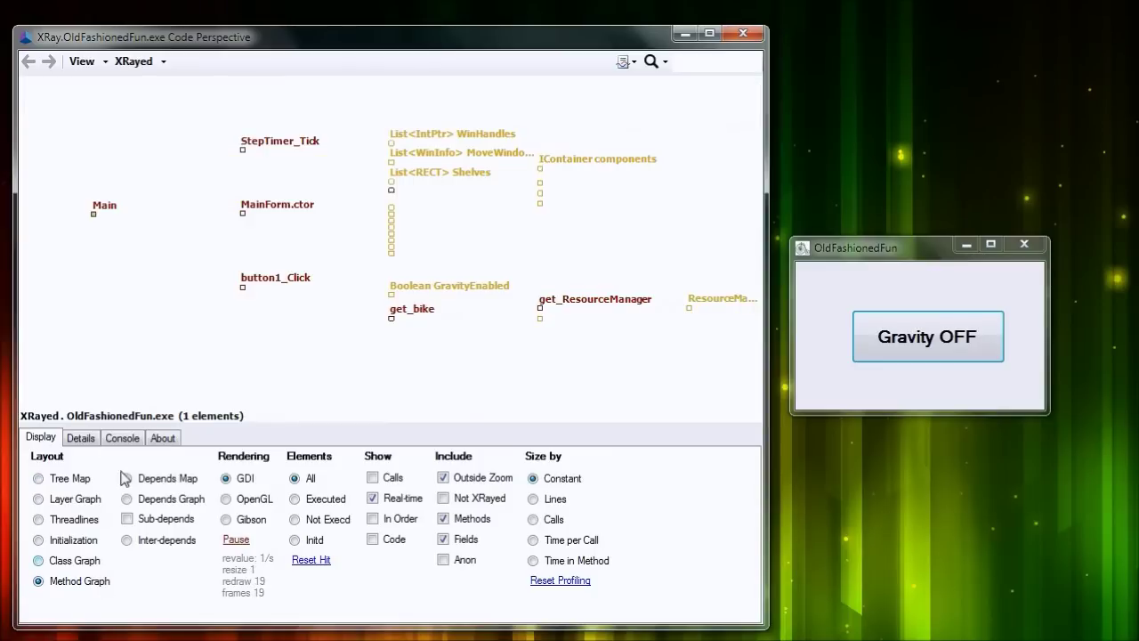
left_click(388, 481)
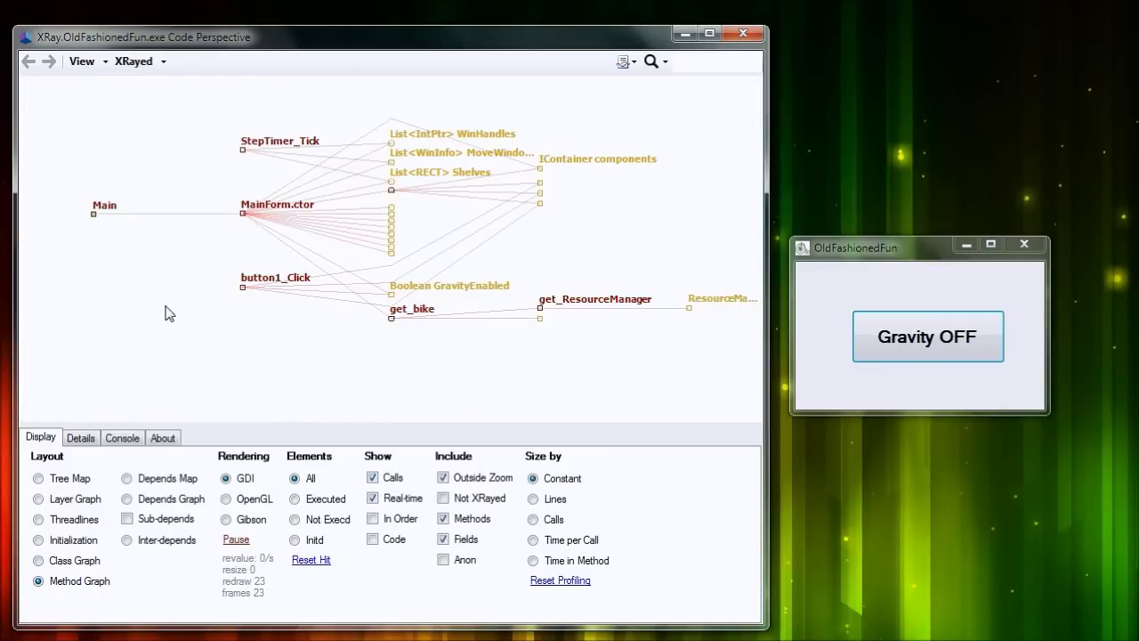
Examine the Main method's node and its call link to MainForm.ctor in the Method Graph
scroll(159, 256, "up", 5)
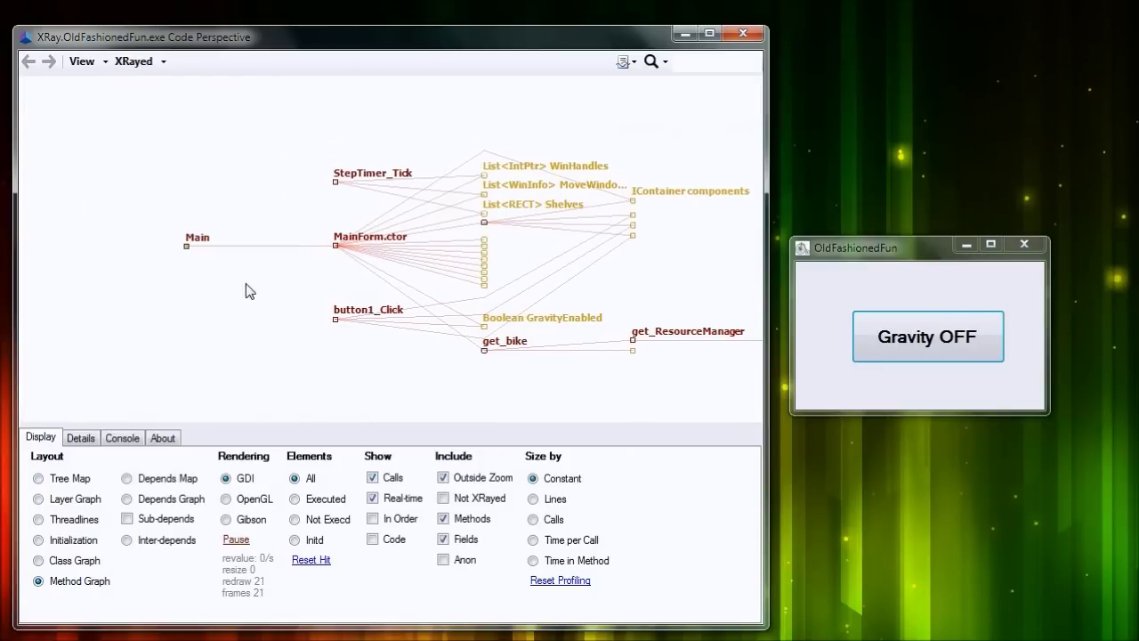
scroll(190, 238, "up", 5)
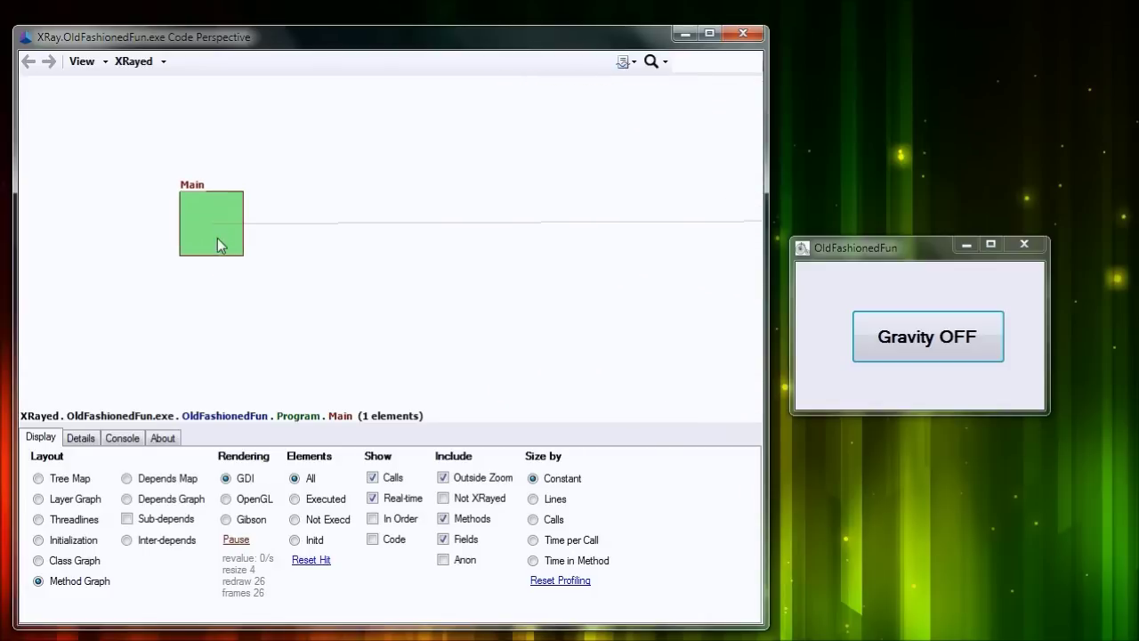
scroll(232, 285, "down", 2)
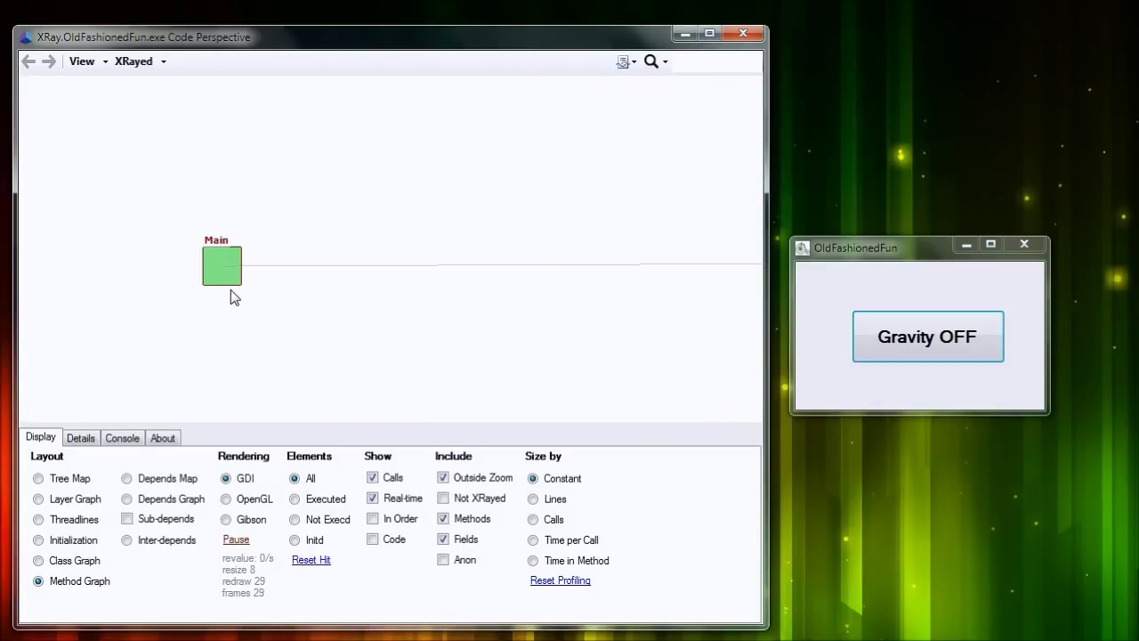
scroll(233, 296, "down", 3)
mouse_move(379, 291)
left_mouse_down()
mouse_move(280, 292)
mouse_move(394, 300)
left_mouse_up()
scroll(245, 297, "up", 2)
scroll(258, 303, "up", 4)
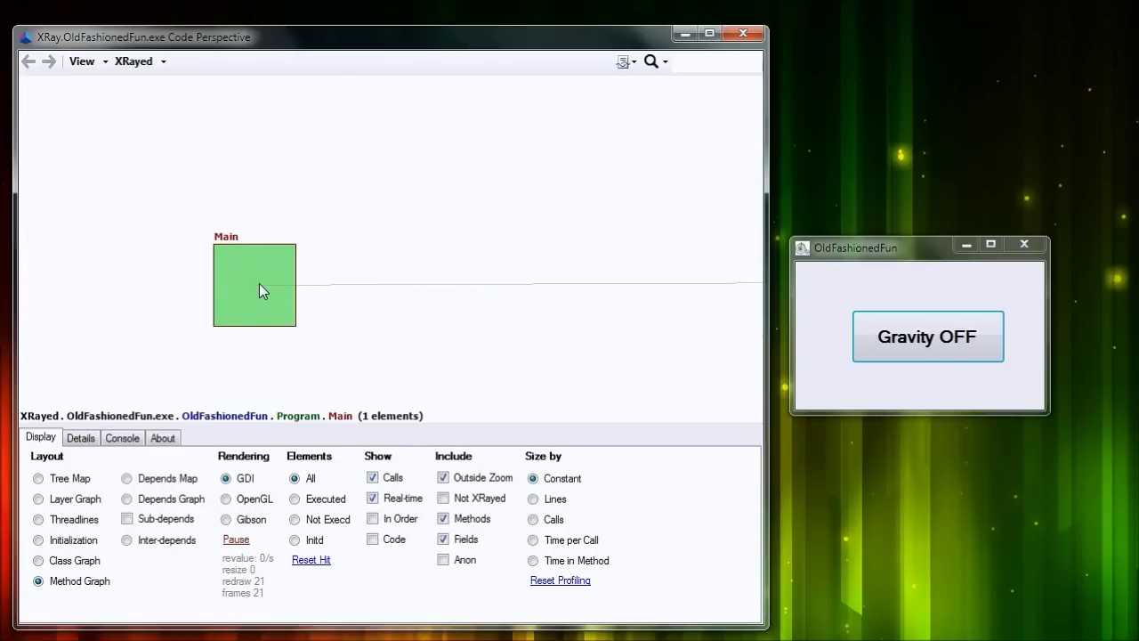
scroll(300, 328, "down", 1)
scroll(300, 333, "down", 2)
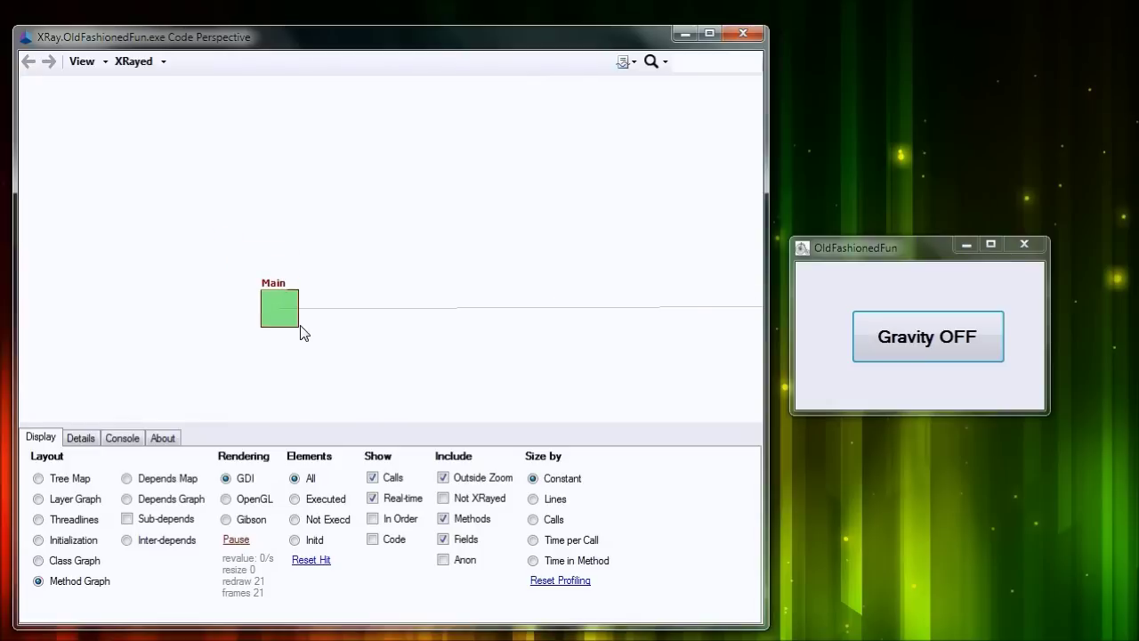
scroll(285, 316, "up", 4)
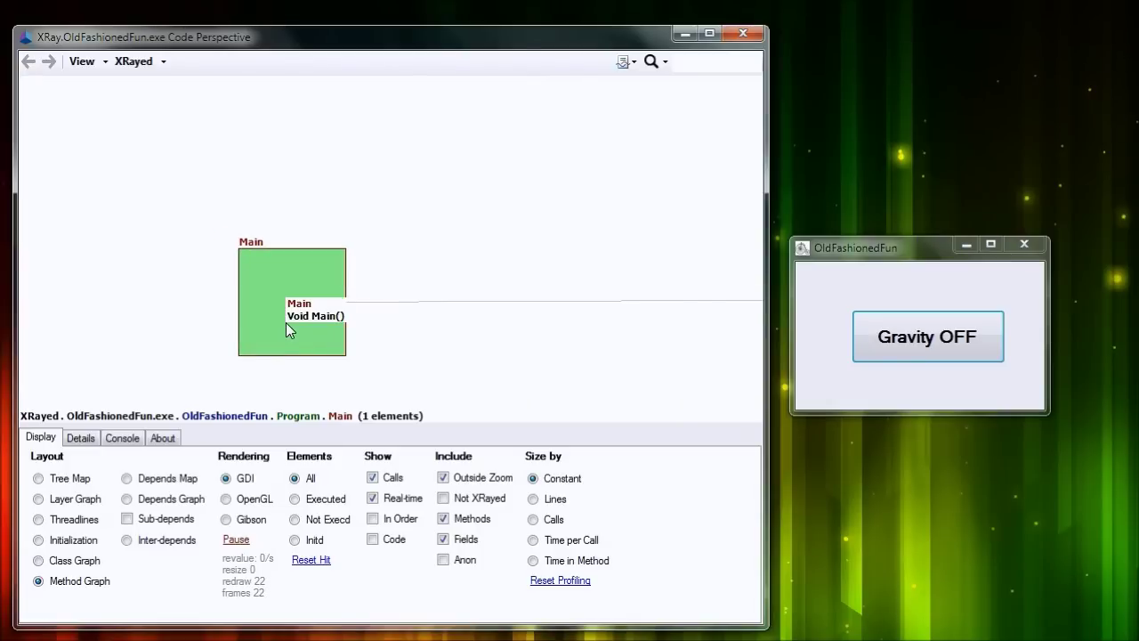
scroll(285, 322, "down", 2)
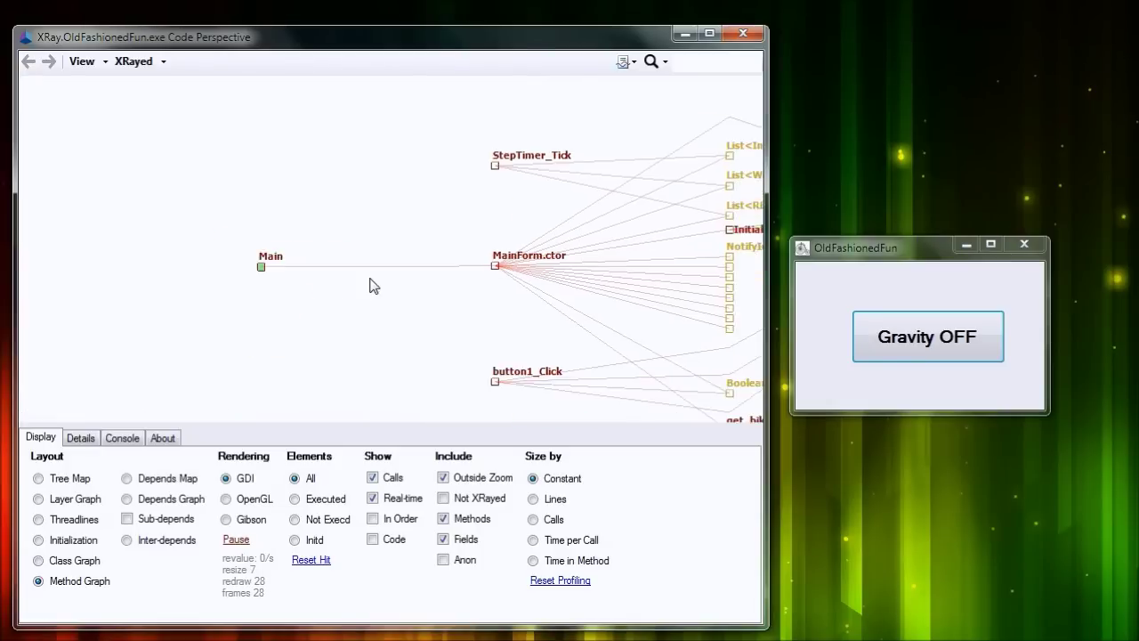
Exclude elements outside the zoom and include the Not XRayed methods in the Method Graph
left_click(469, 481)
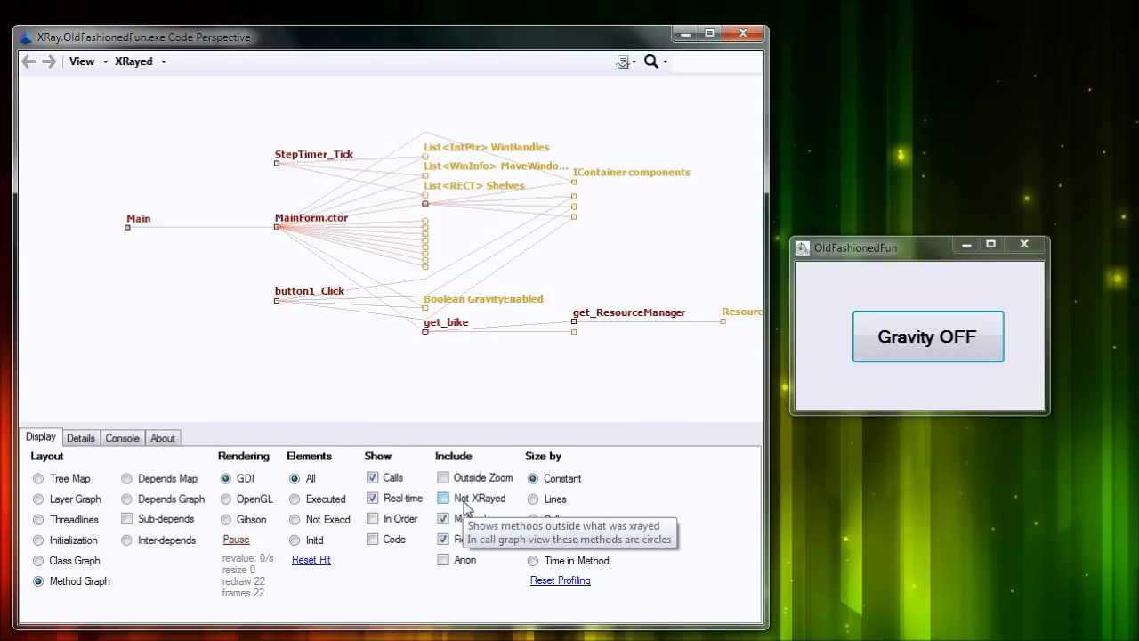
left_click(463, 503)
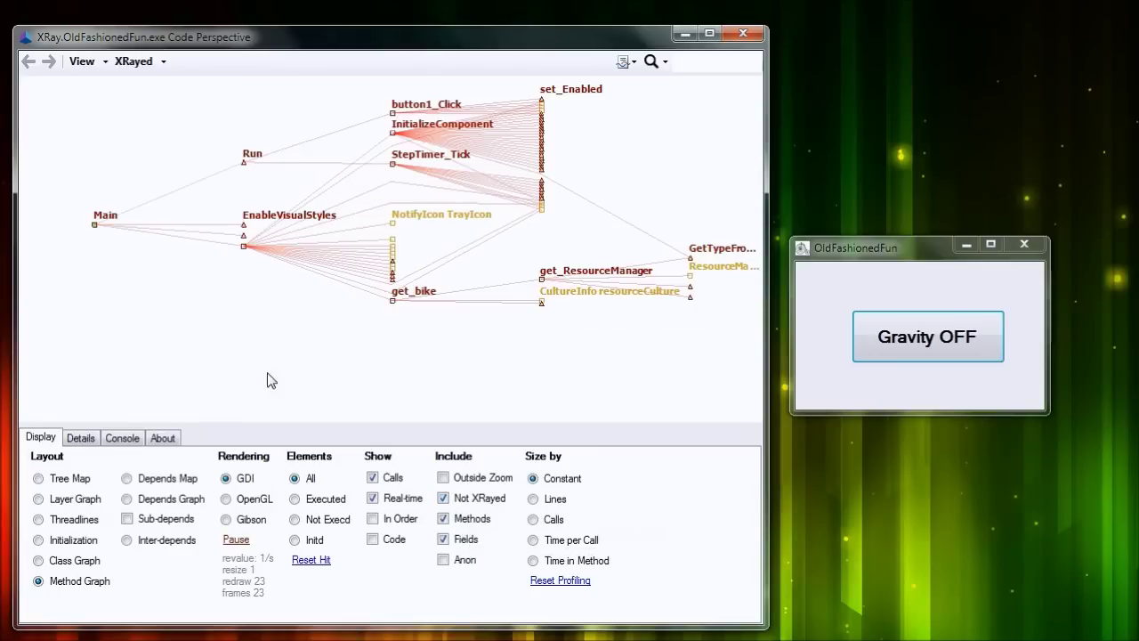
Examine the external Run method's triangle node and the calls leading out of Main, including EnableVisualStyles
scroll(264, 272, "up", 3)
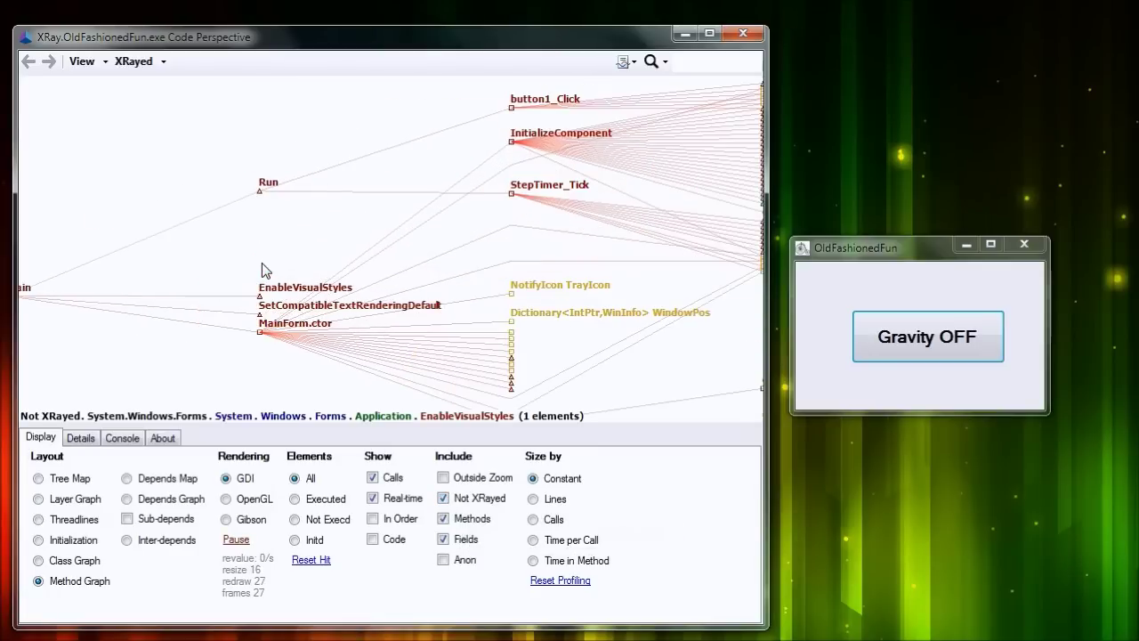
scroll(285, 264, "up", 4)
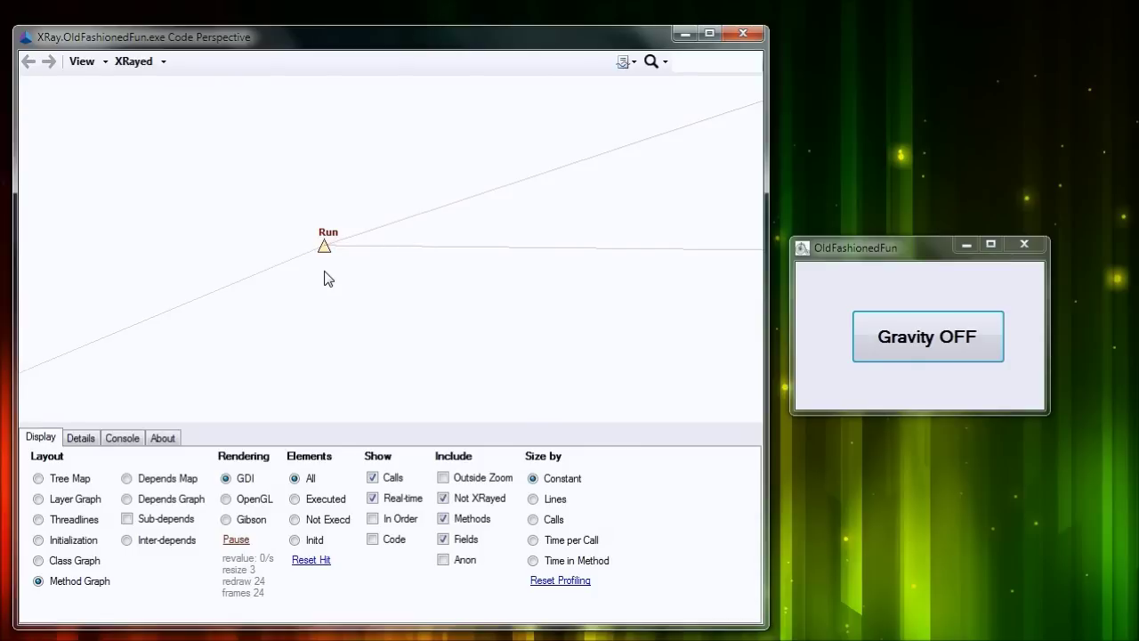
left_click_drag(328, 279, 390, 298)
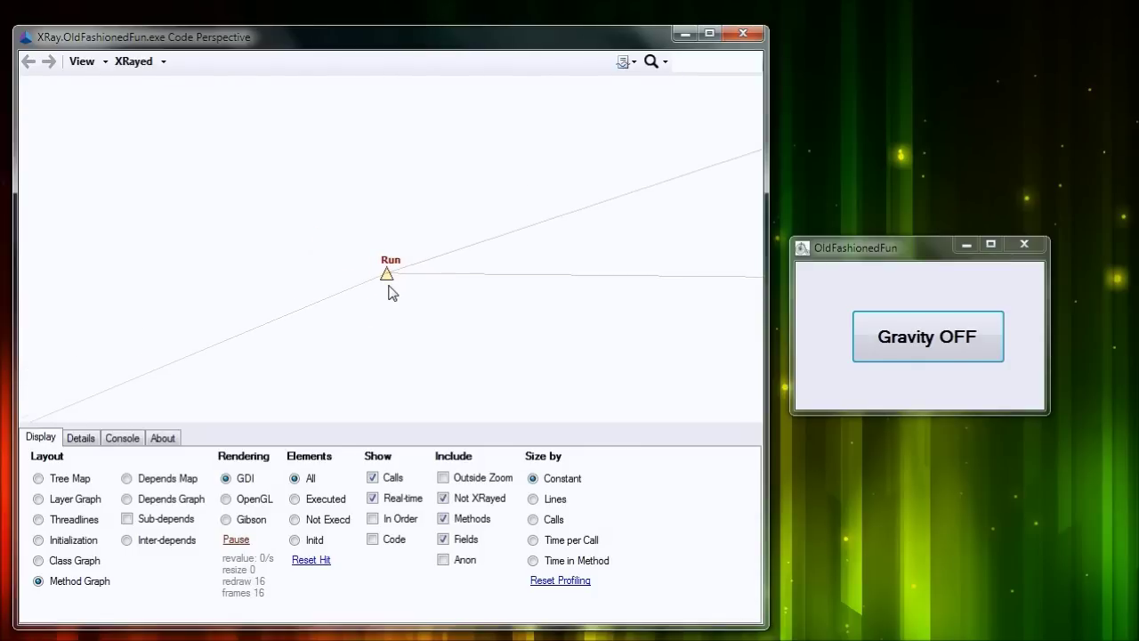
left_click_drag(394, 296, 437, 284)
scroll(437, 285, "down", 3)
left_click_drag(475, 342, 467, 314)
left_click_drag(196, 346, 290, 313)
scroll(260, 320, "up", 3)
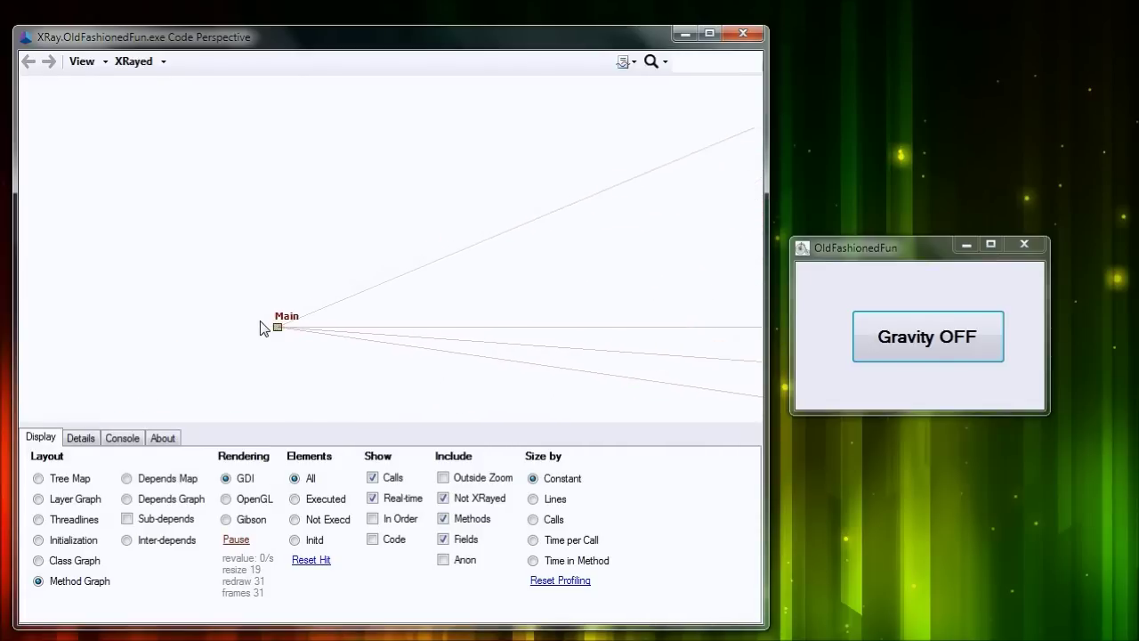
scroll(260, 321, "up", 1)
scroll(280, 343, "up", 2)
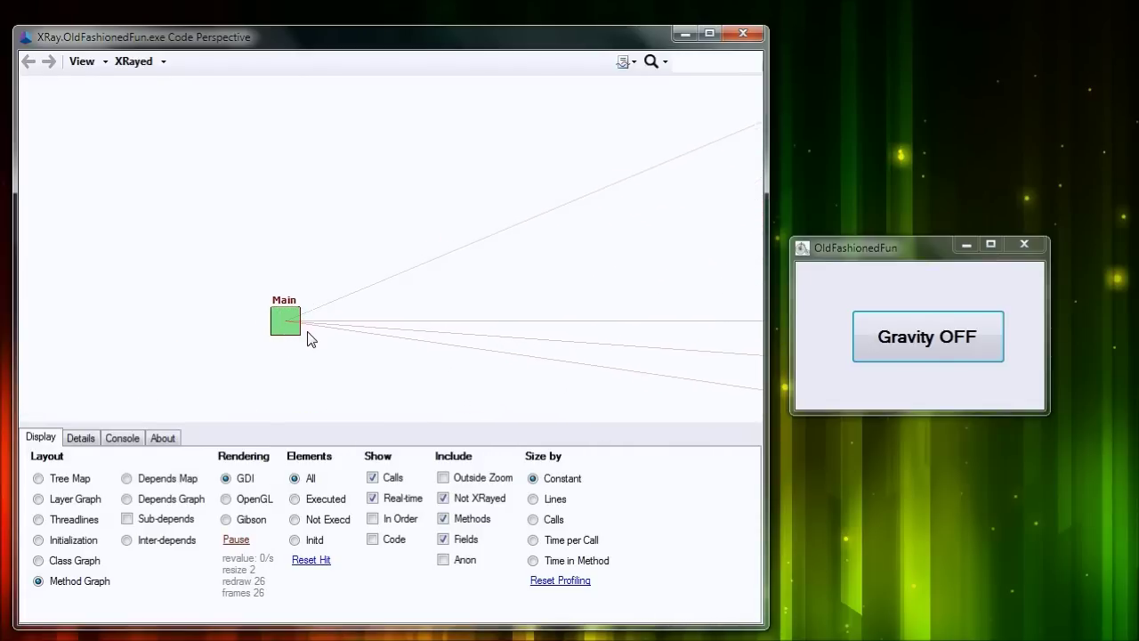
scroll(297, 333, "down", 3)
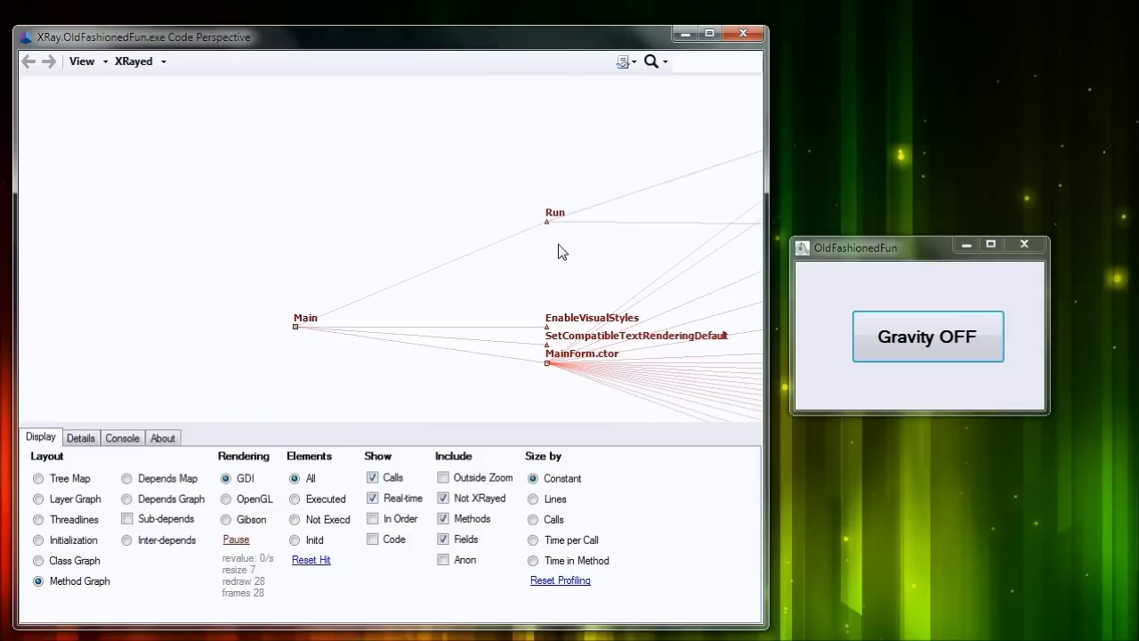
Follow the call links from Run to button1_Click and StepTimer_Tick in the Method Graph
left_click_drag(550, 244, 475, 262)
scroll(426, 266, "up", 2)
scroll(481, 218, "up", 2)
left_click_drag(524, 224, 473, 232)
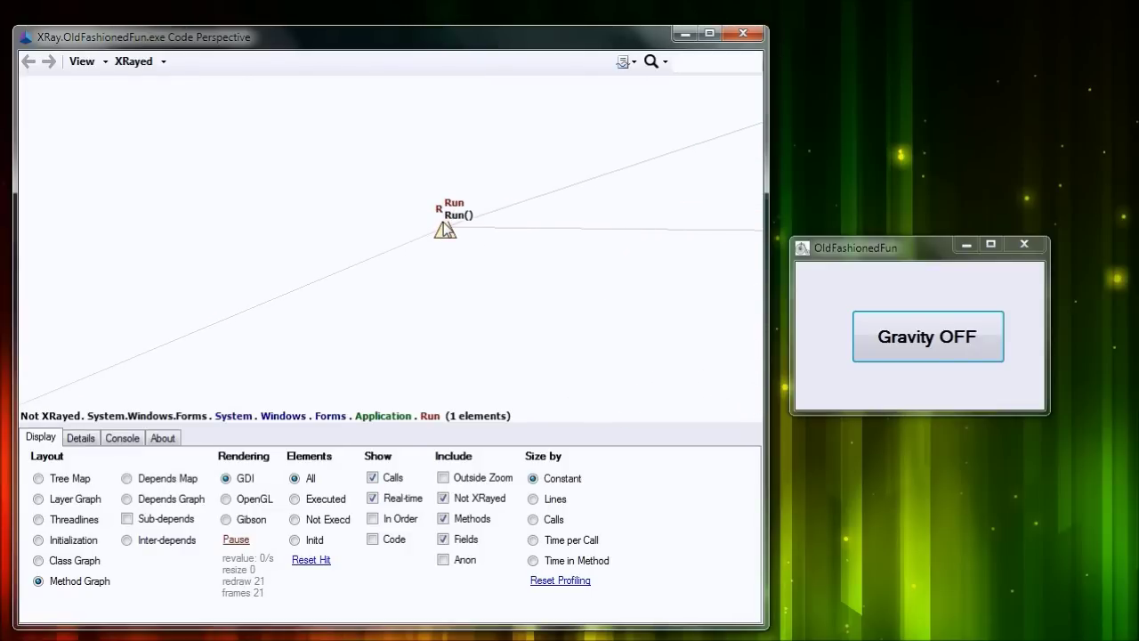
left_click_drag(468, 246, 315, 275)
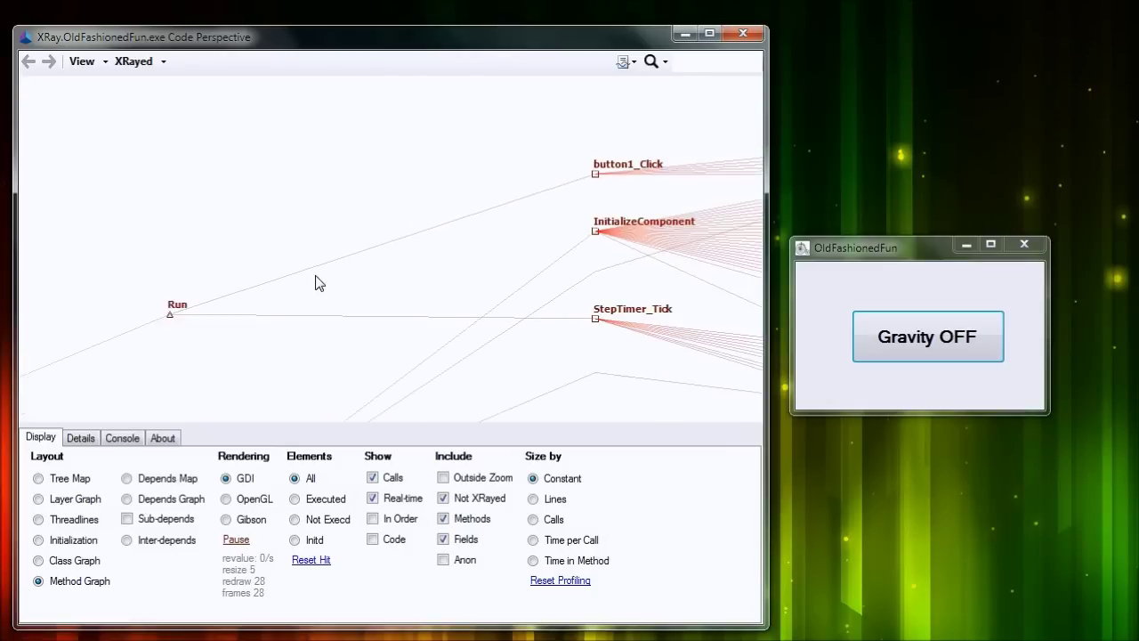
left_click_drag(525, 275, 243, 320)
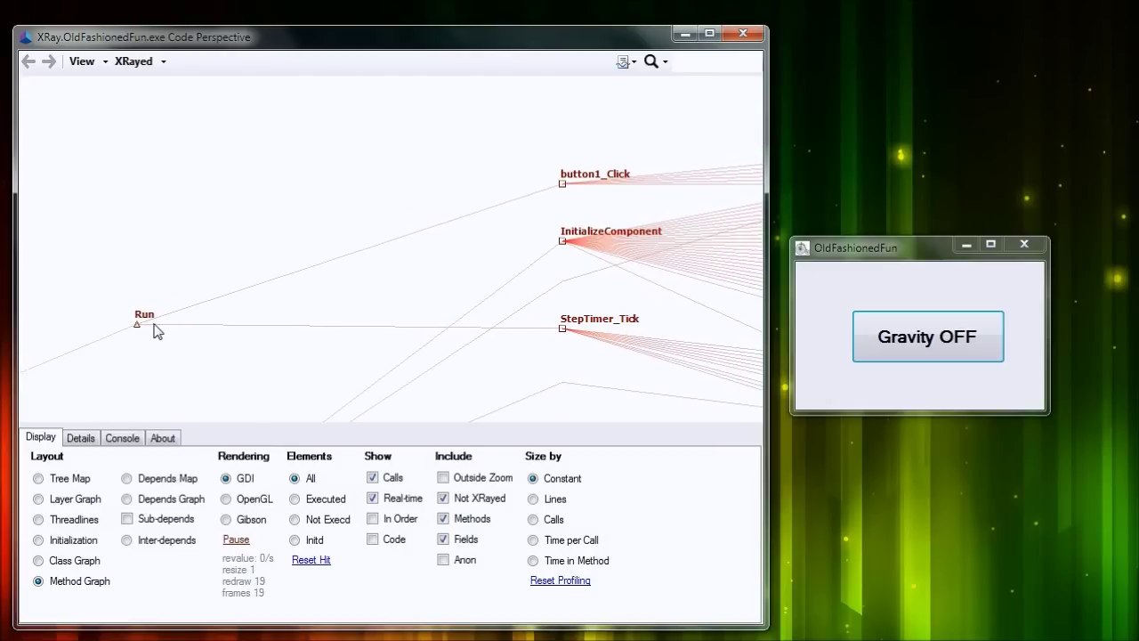
left_click_drag(294, 312, 314, 325)
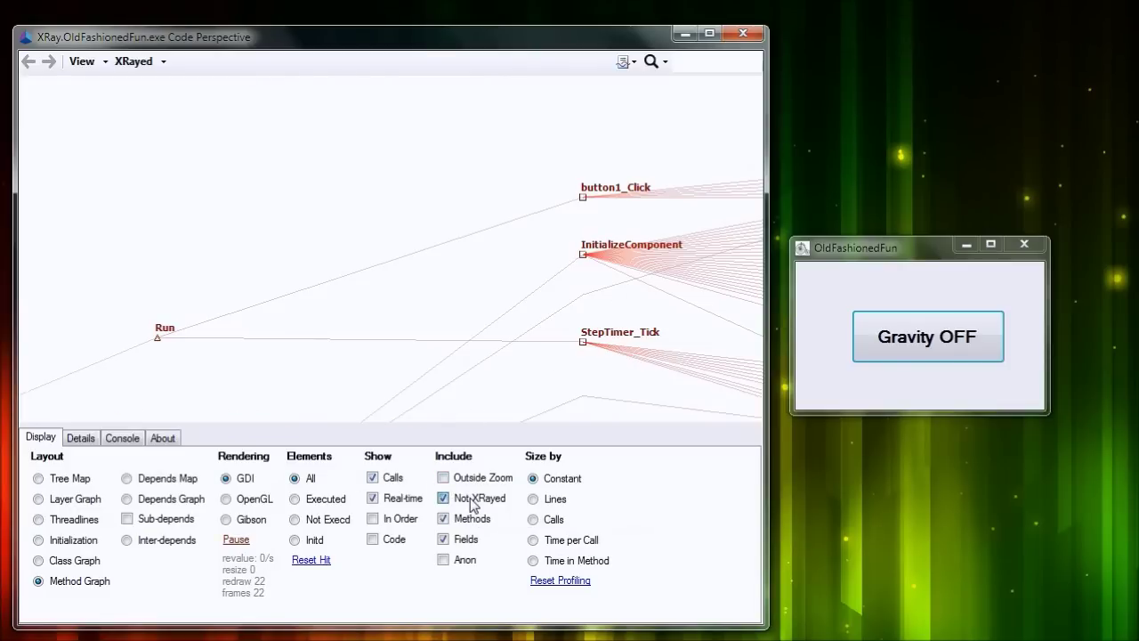
Compare the Method Graph without and with the Not XRayed methods included, leaving them included
left_click(443, 499)
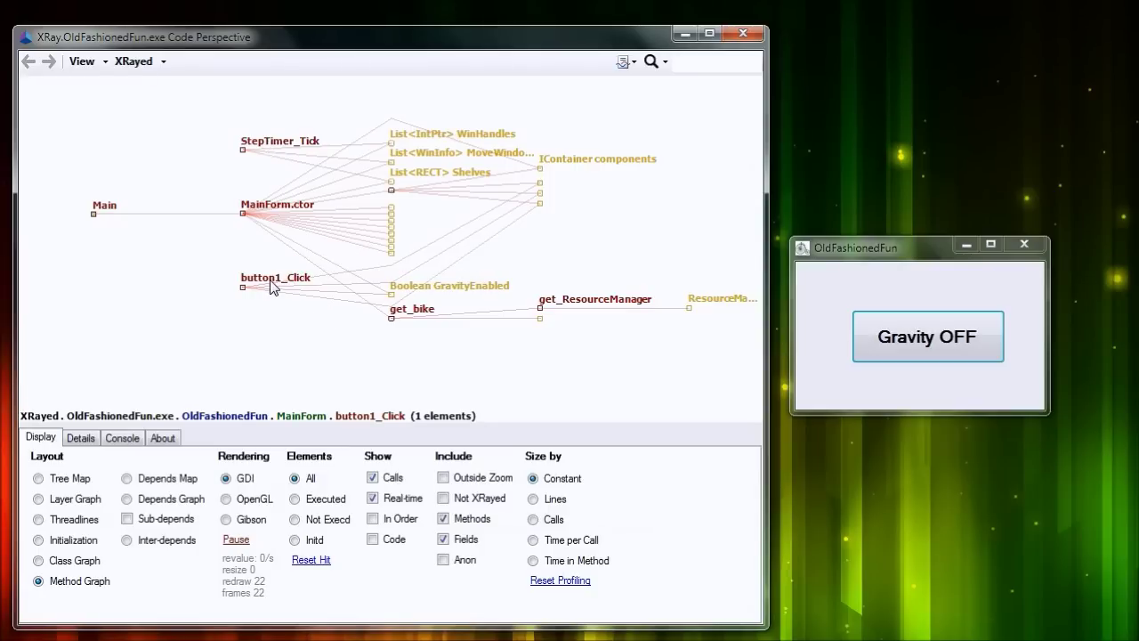
left_click(472, 503)
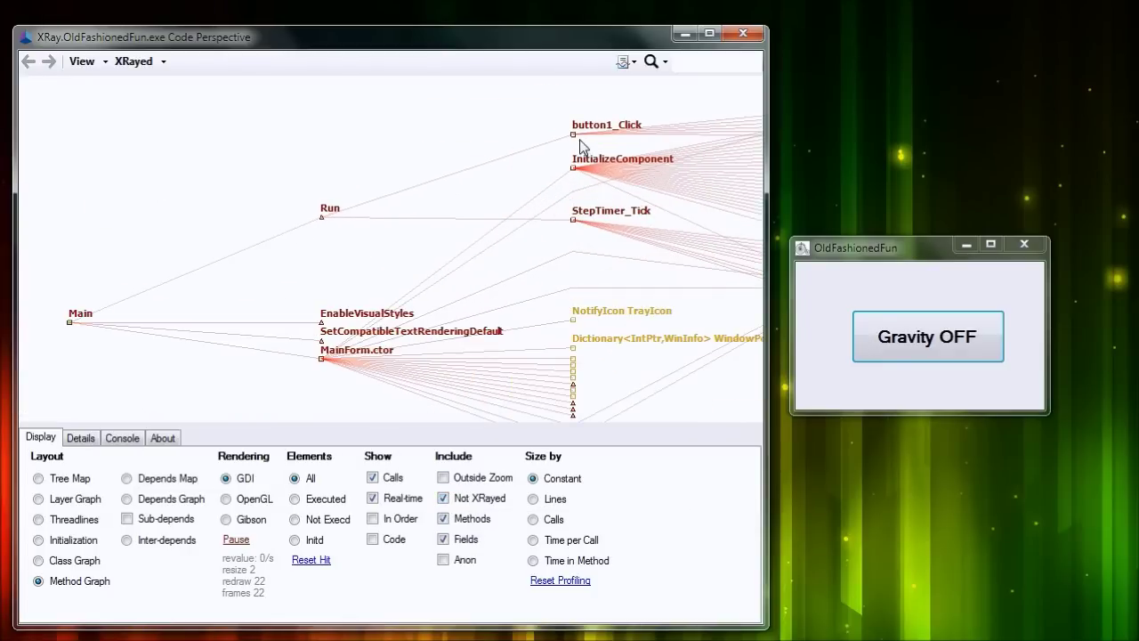
left_click_drag(238, 293, 250, 305)
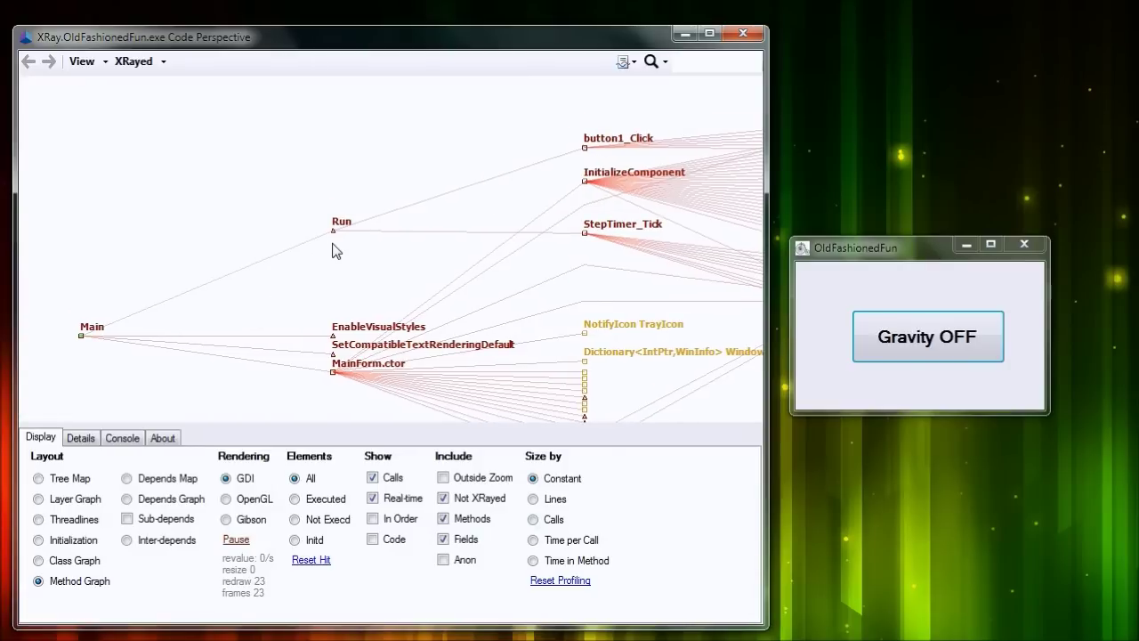
Examine the external Run method's triangle and the call link reaching it from Main in the Method Graph
scroll(331, 243, "up", 5)
scroll(334, 231, "up", 5)
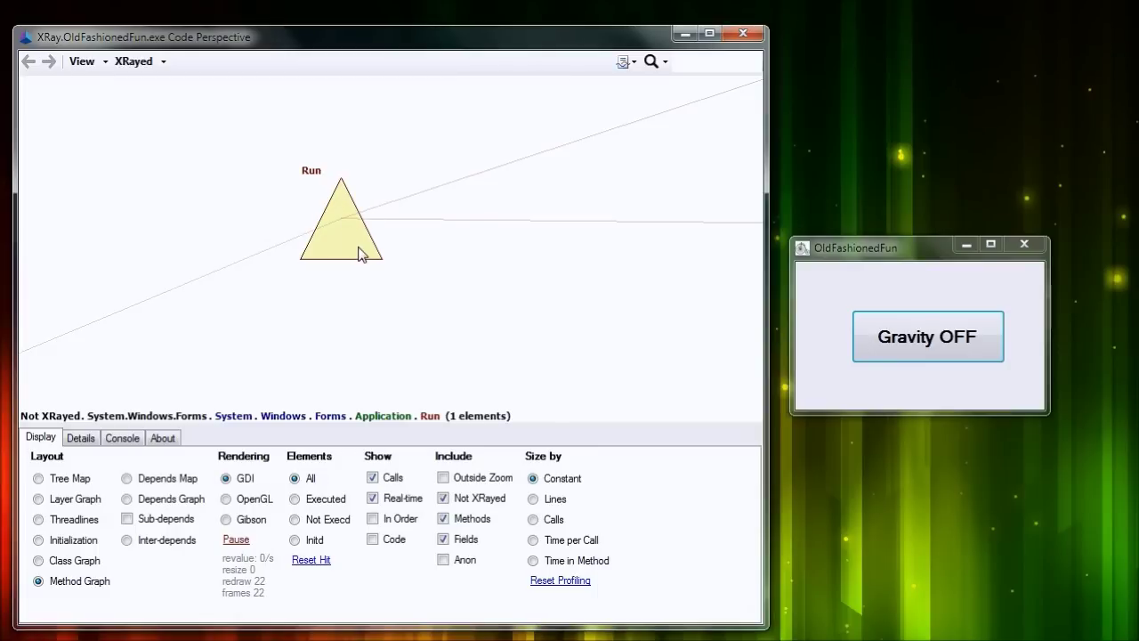
left_click(354, 285)
left_click(214, 300)
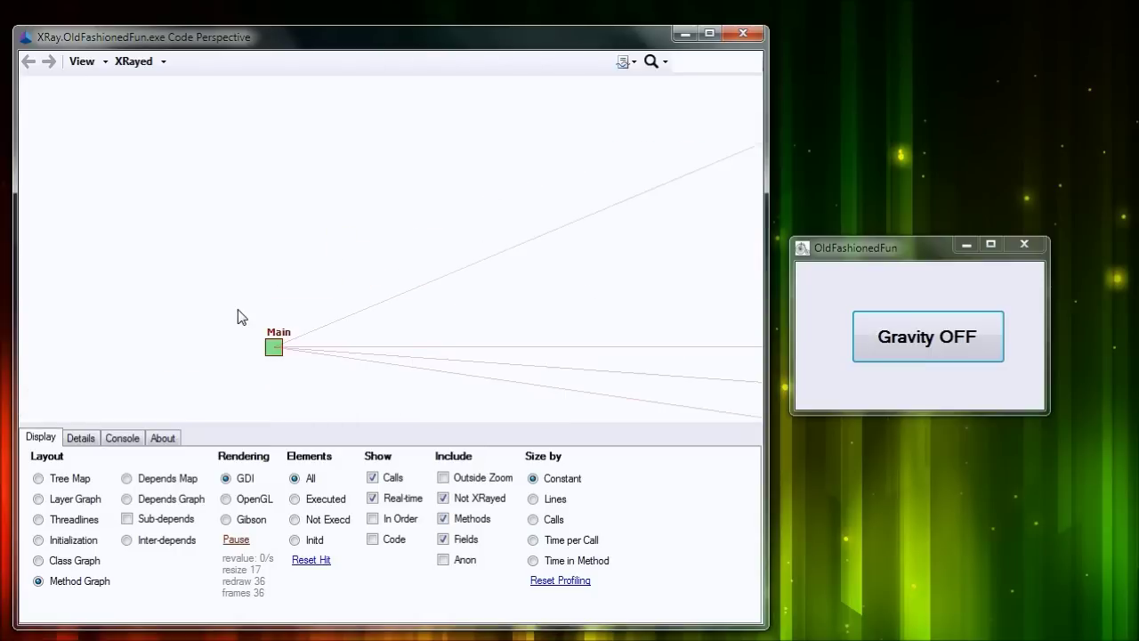
left_click(567, 223)
left_click(337, 320)
left_click(485, 237)
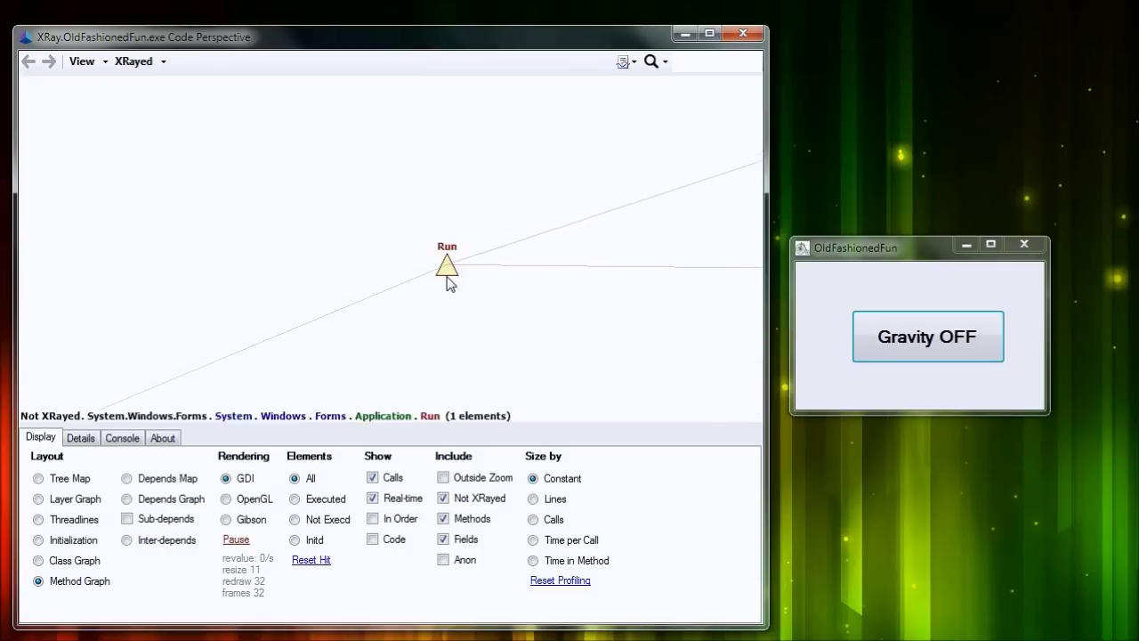
left_click(436, 313)
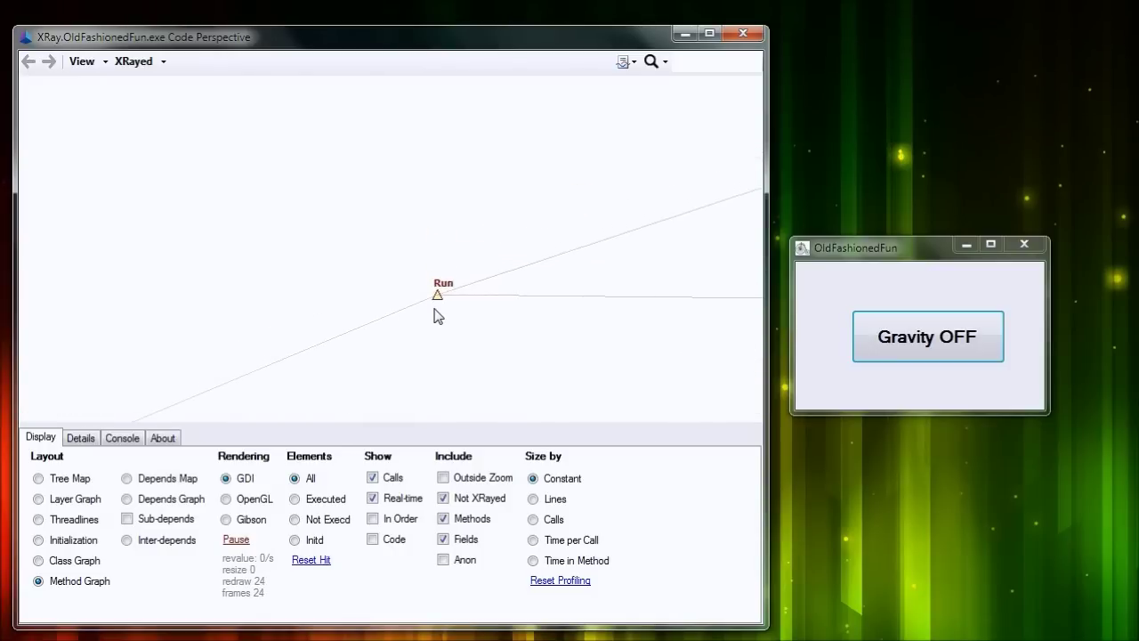
left_click(404, 206)
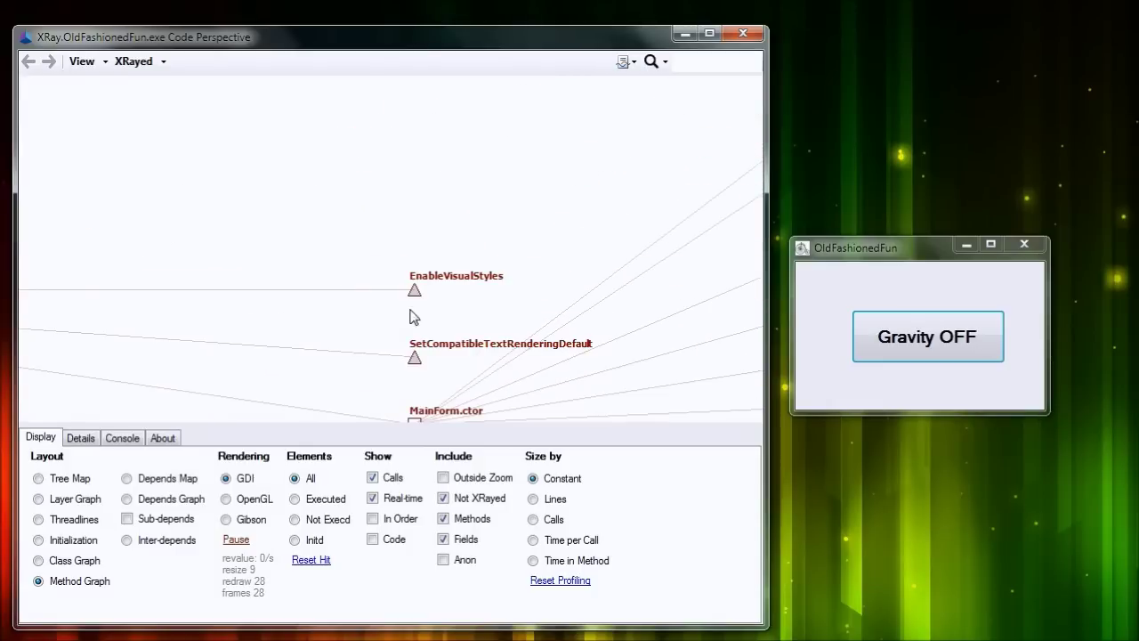
Inspect the EnableVisualStyles, SetCompatibleTextRenderingDefault and MainForm.ctor nodes called by Main
scroll(329, 268, "down", 5)
left_click_drag(573, 218, 456, 242)
left_click_drag(240, 356, 424, 192)
scroll(298, 299, "up", 3)
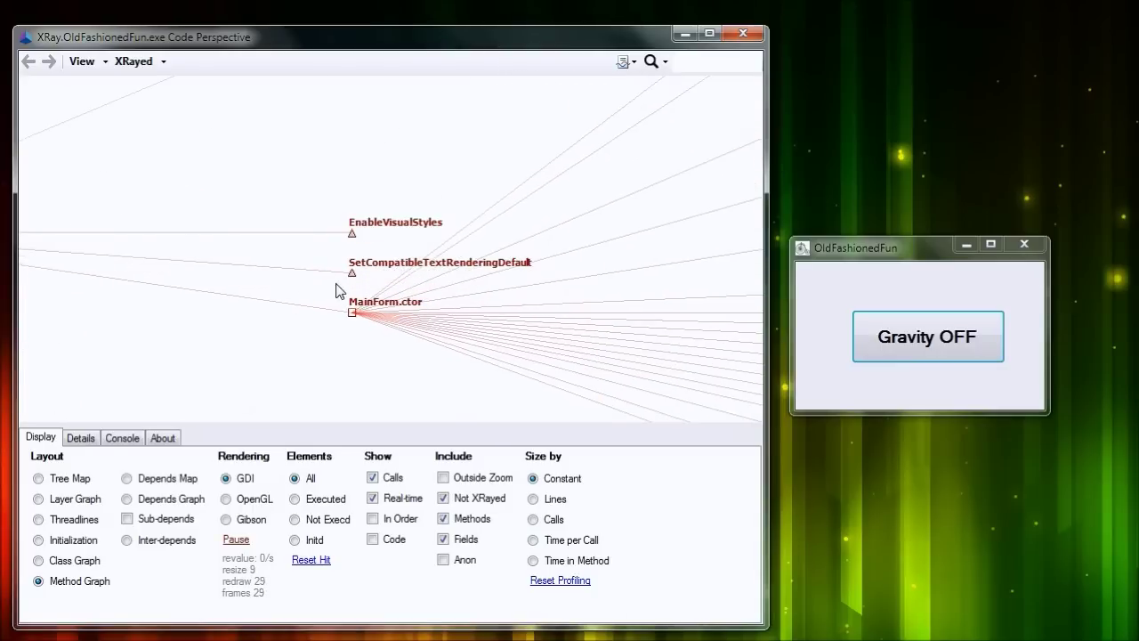
scroll(343, 285, "down", 5)
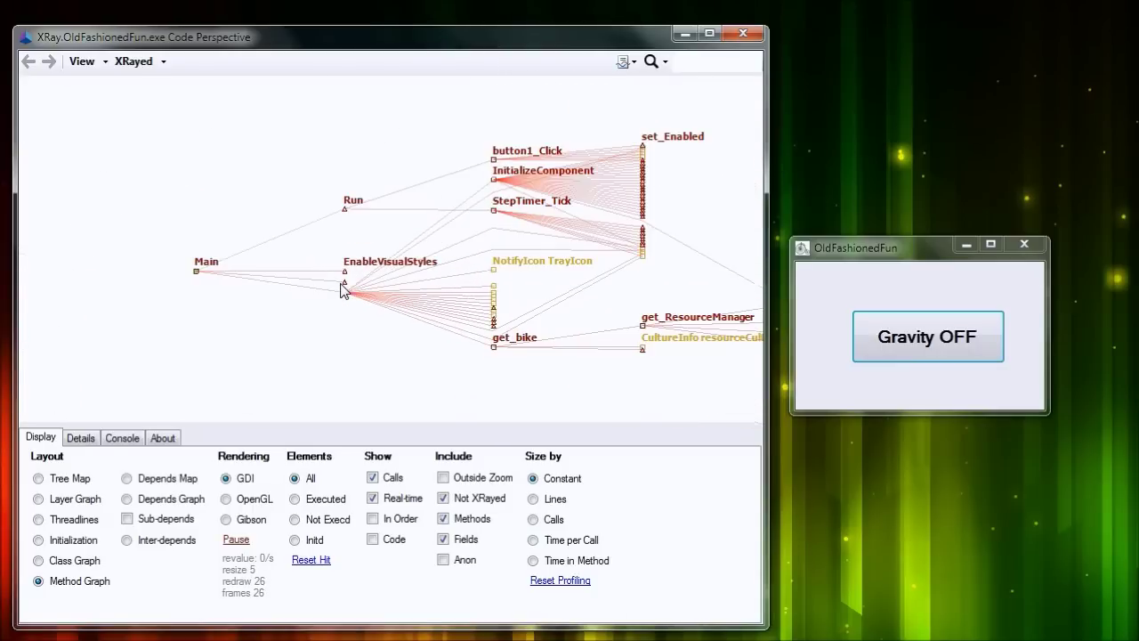
Focus the Method Graph on Main, look into its MainForm.ctor call, and return to Main
left_click(205, 266)
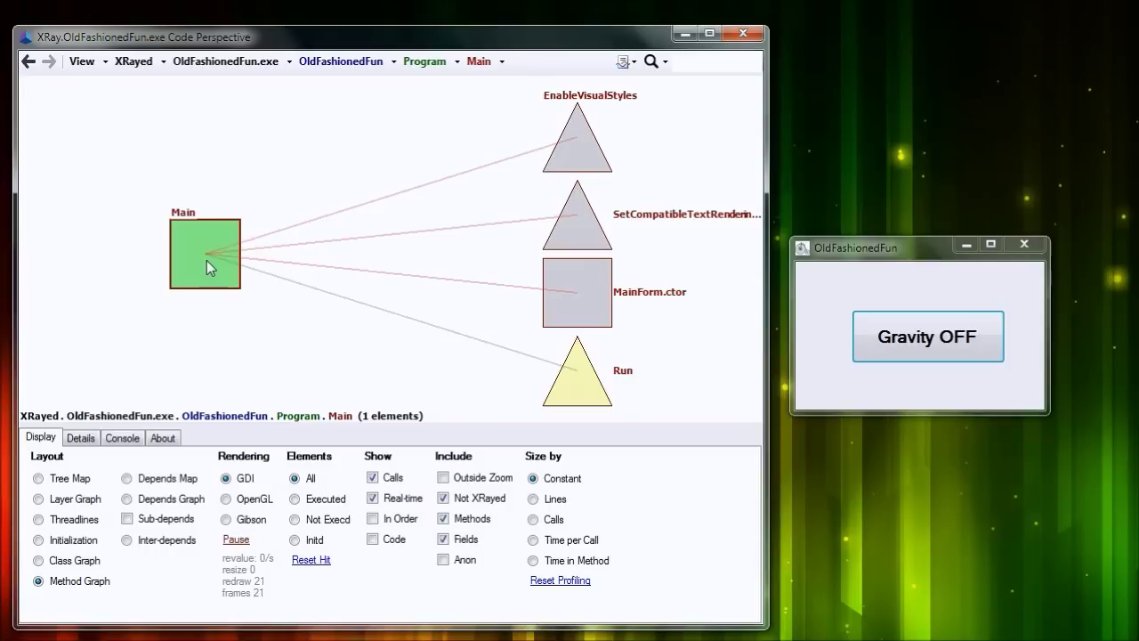
left_click(583, 297)
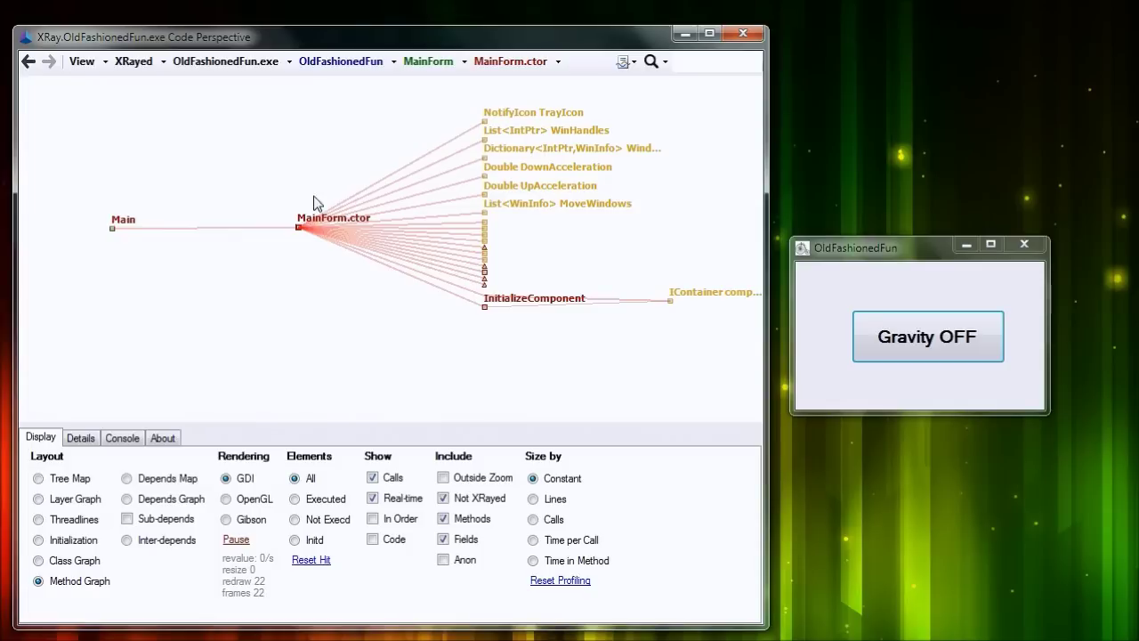
left_click(138, 214)
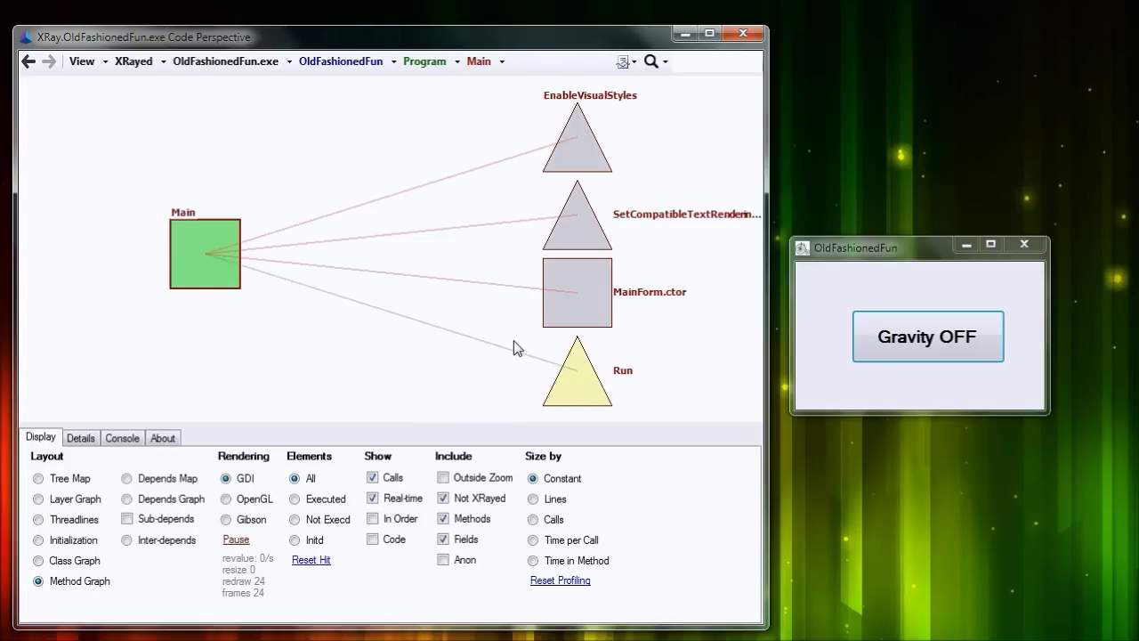
Follow the call chain from Run through button1_Click to the Boolean GravityEnabled field
left_click(572, 385)
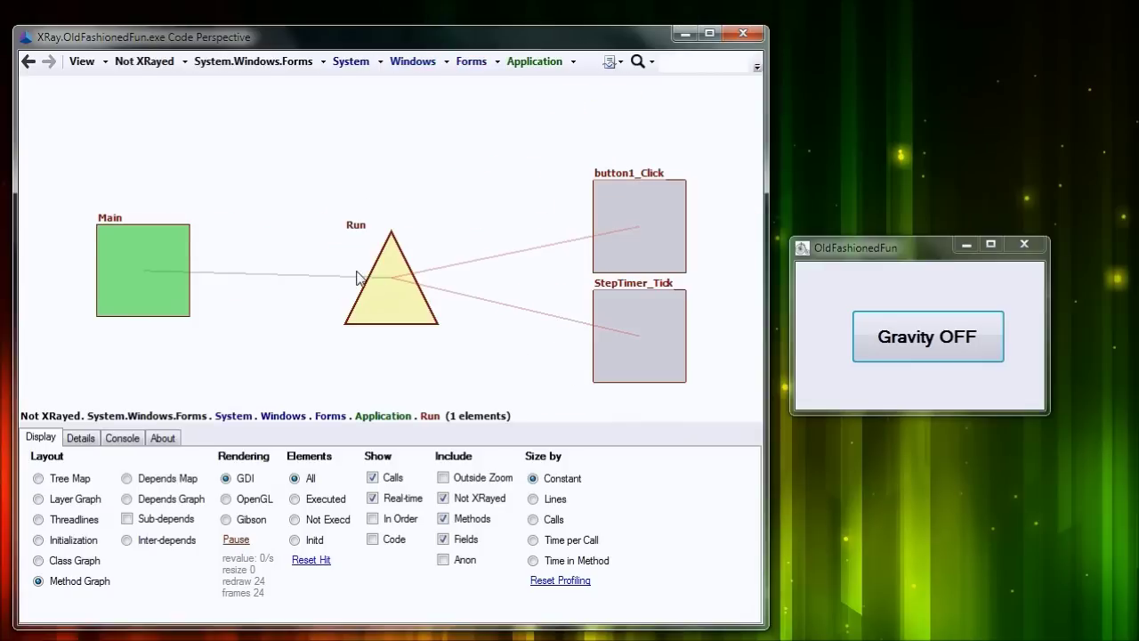
left_click(638, 224)
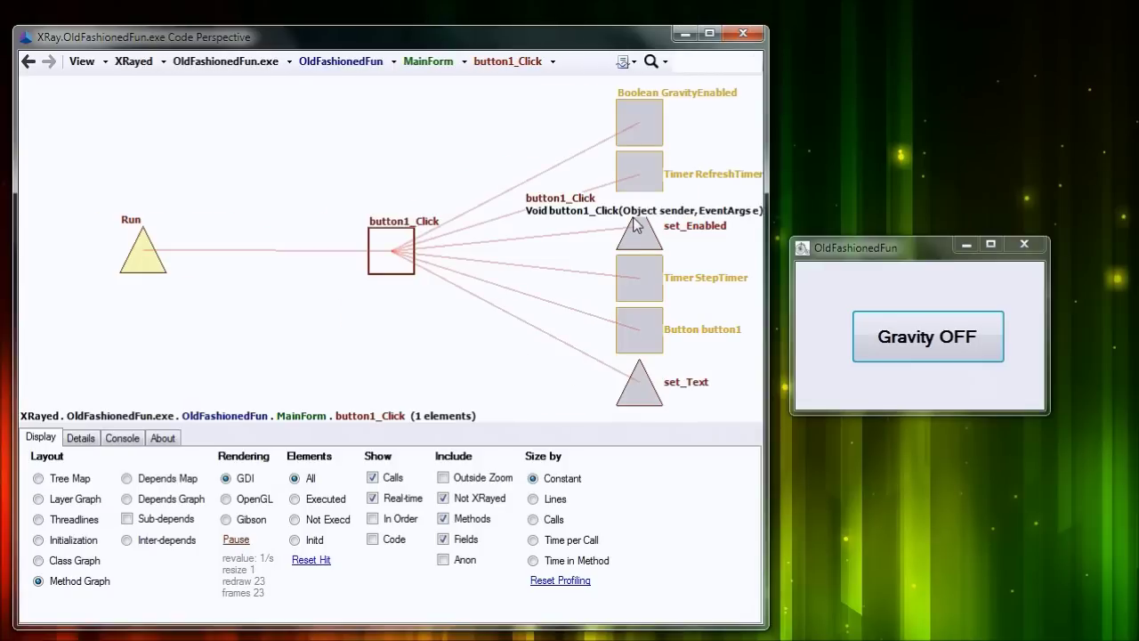
left_click(624, 129)
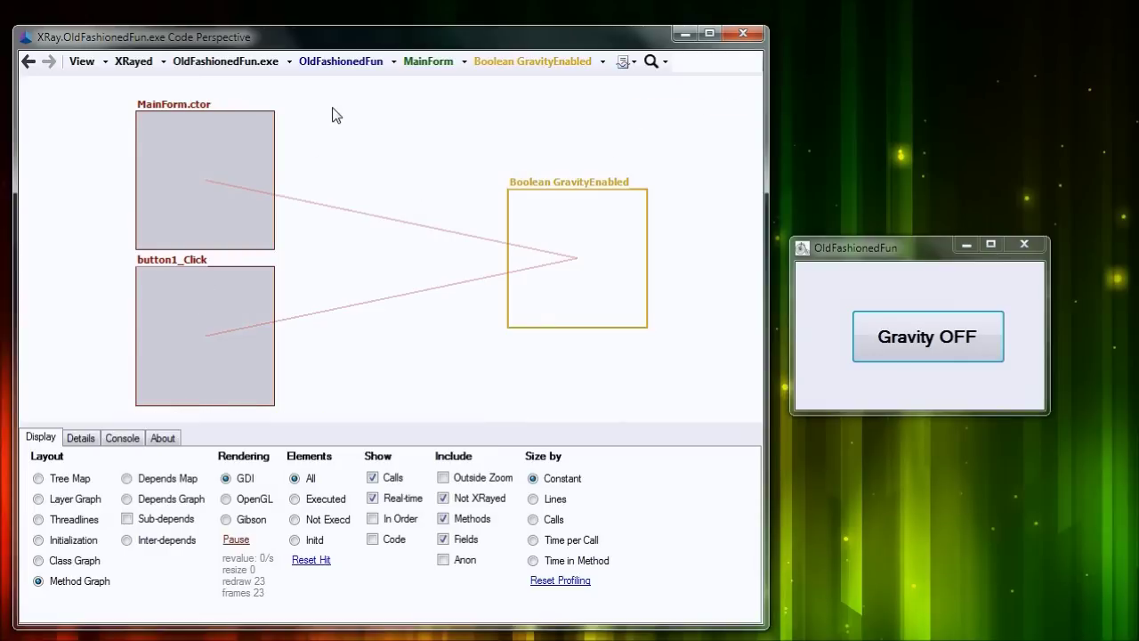
Switch to the Depends Map layout and examine the dependencies of the Resources, Settings and Win32 classes
left_click(80, 62)
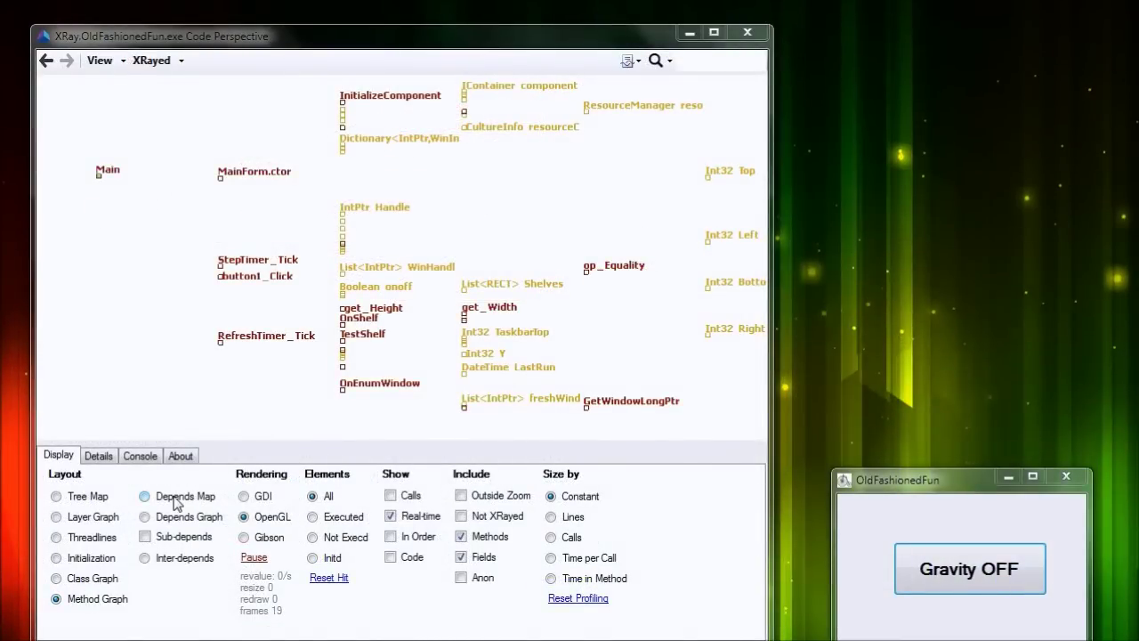
left_click(174, 500)
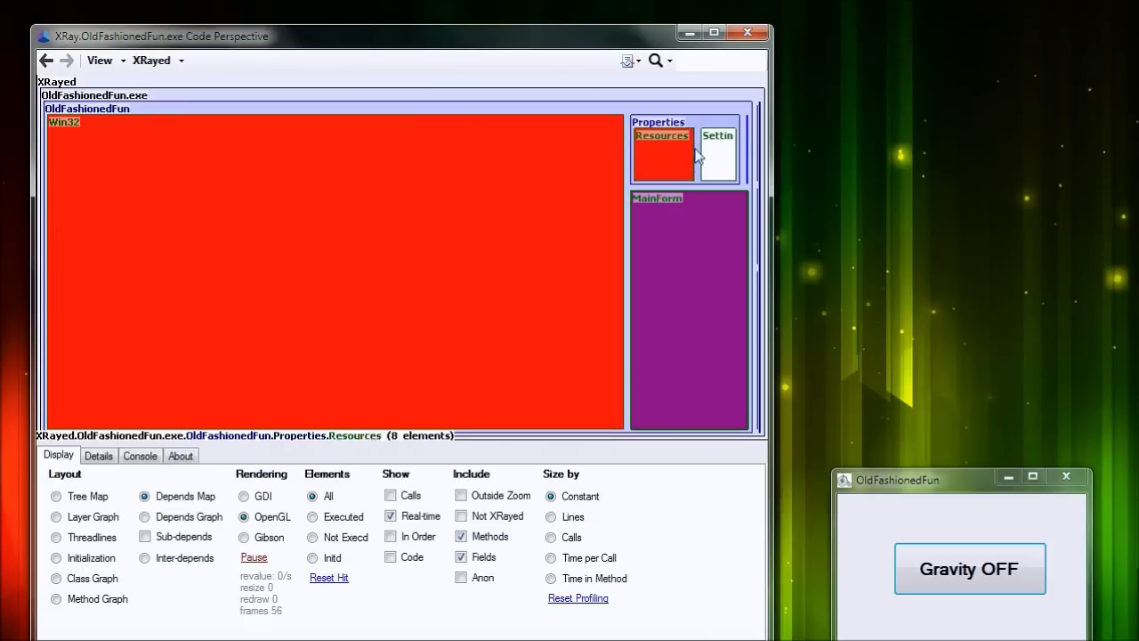
left_click(669, 160)
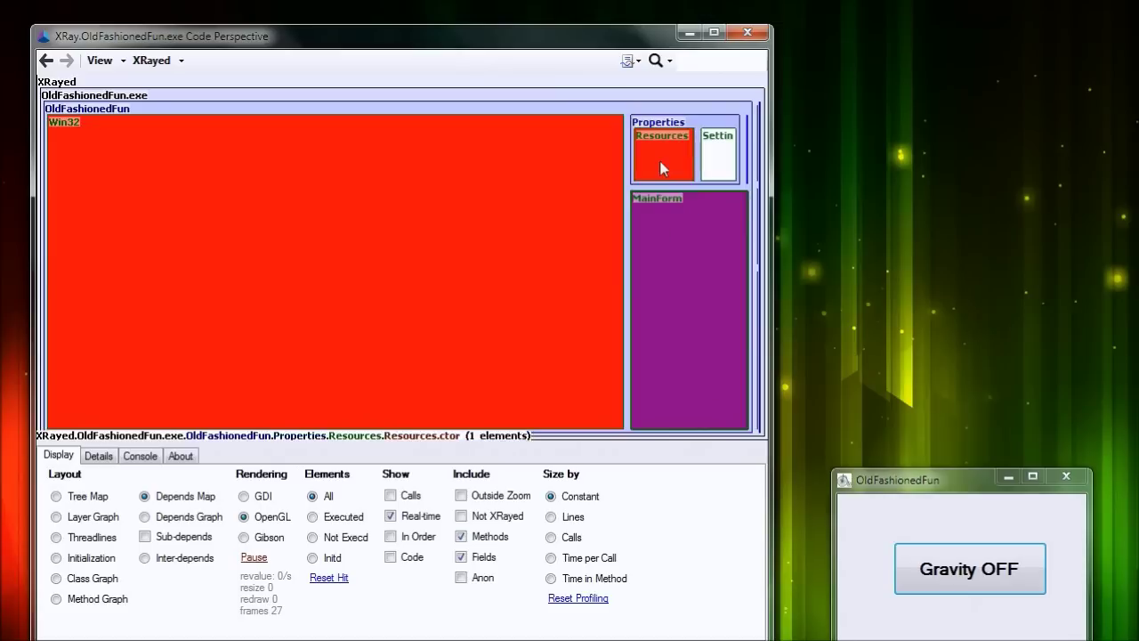
left_click(661, 163)
left_click(723, 152)
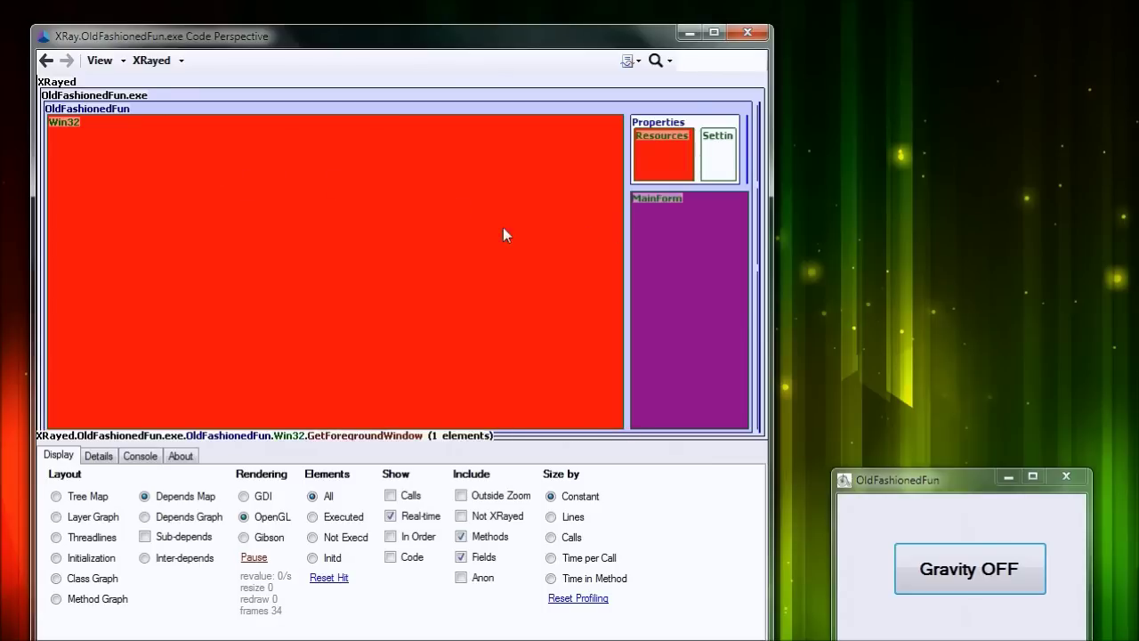
mouse_move(427, 211)
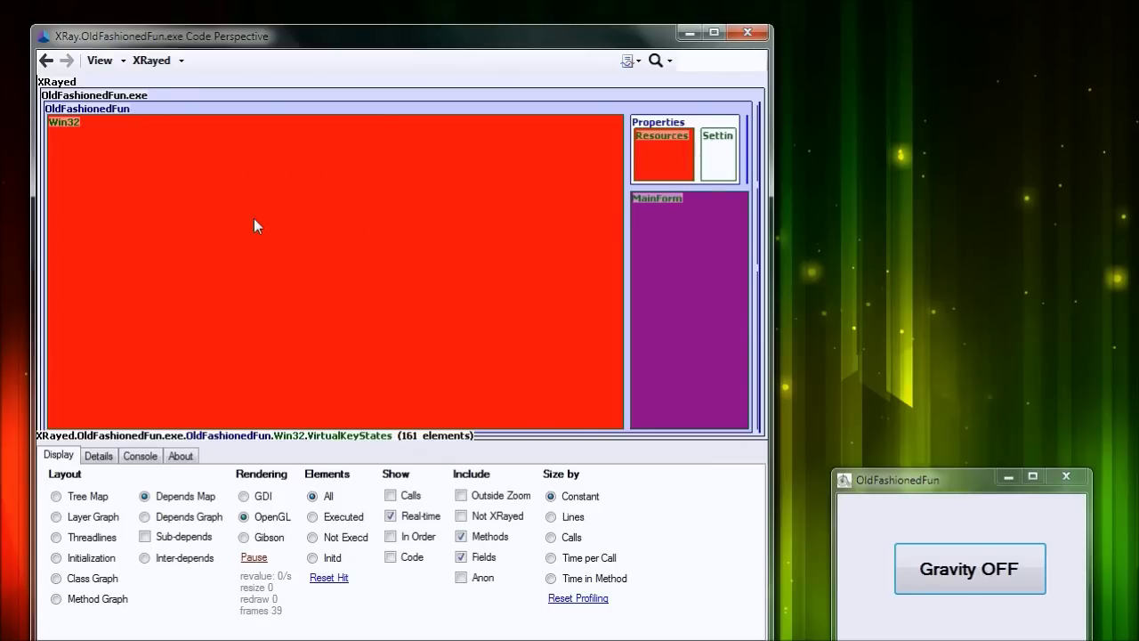
mouse_move(683, 151)
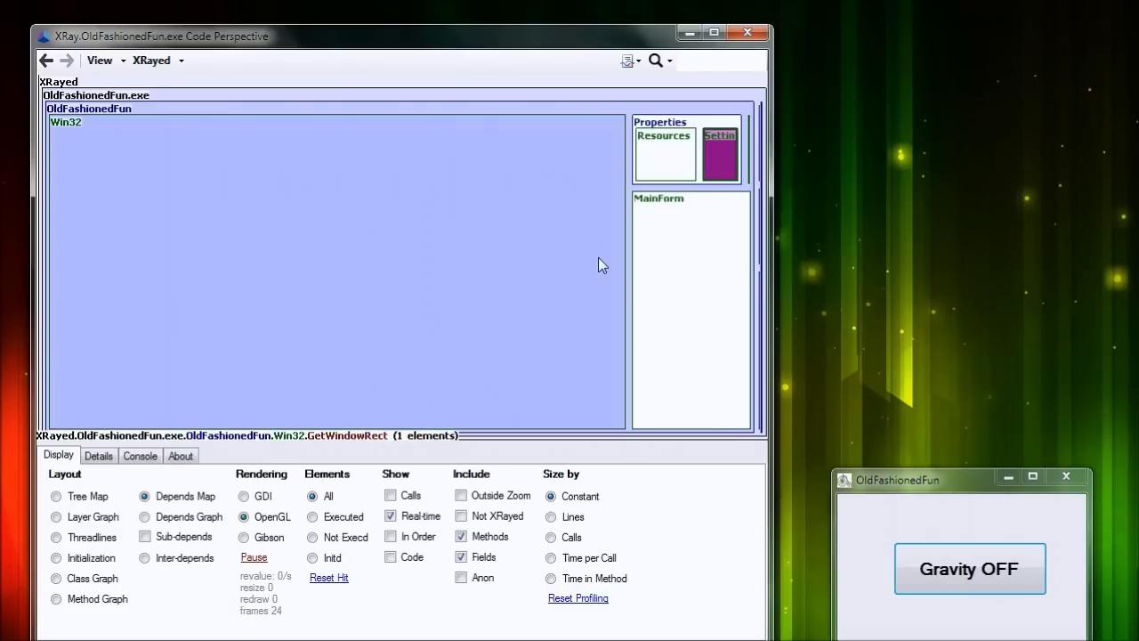
Switch to the Depends Graph layout and examine the class dependencies without and with sub-dependencies, leaving sub-dependencies off
left_click(162, 521)
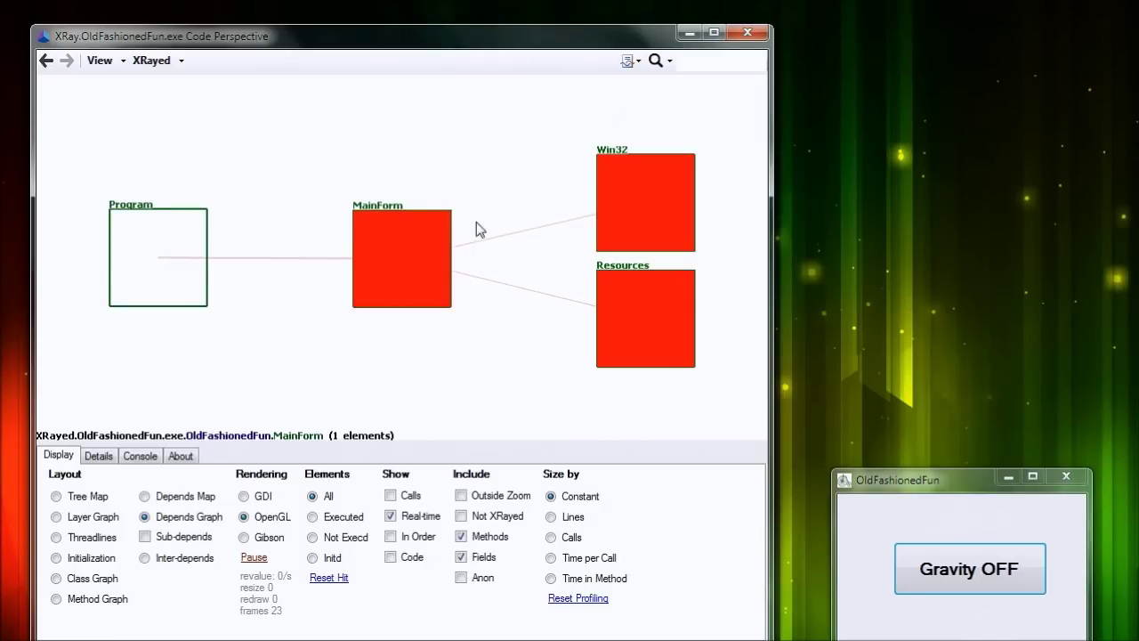
left_click(379, 294)
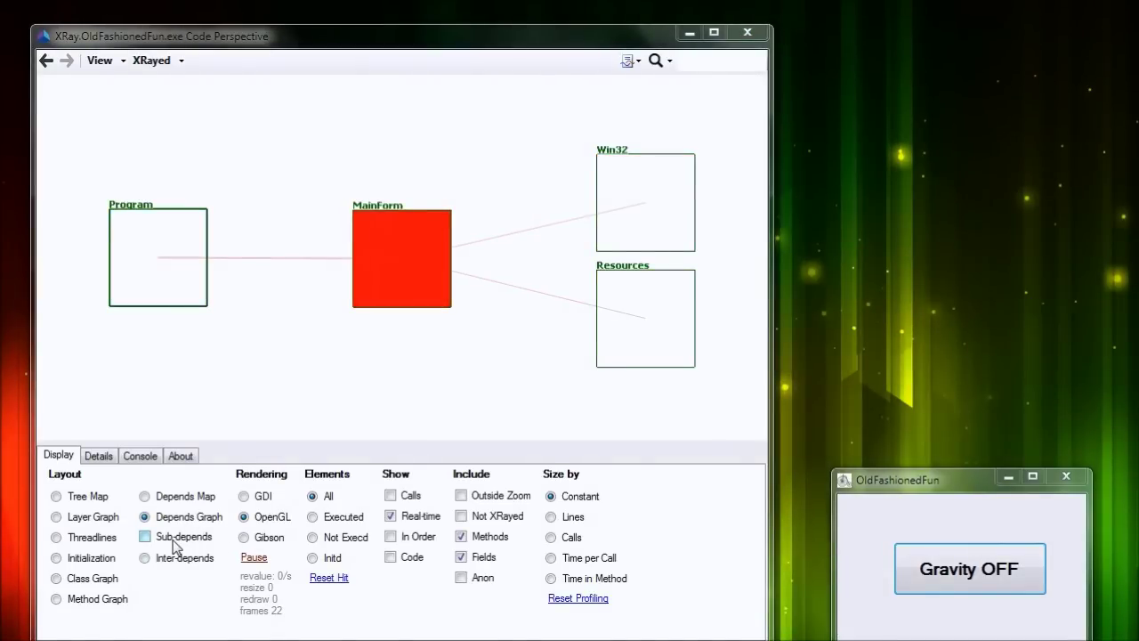
left_click(147, 249)
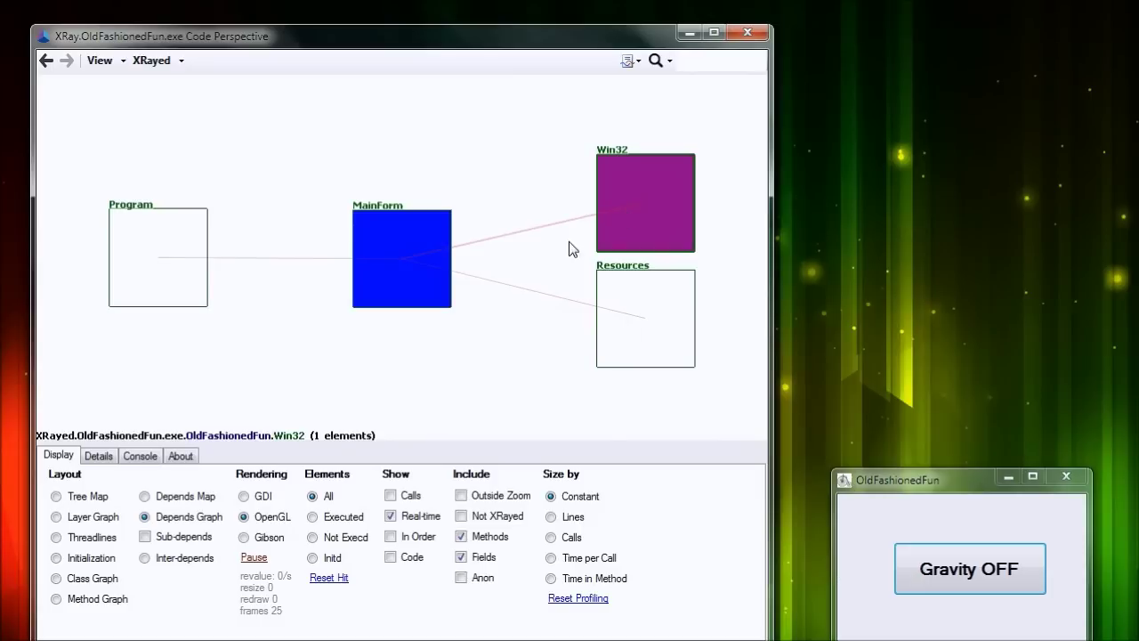
left_click(202, 540)
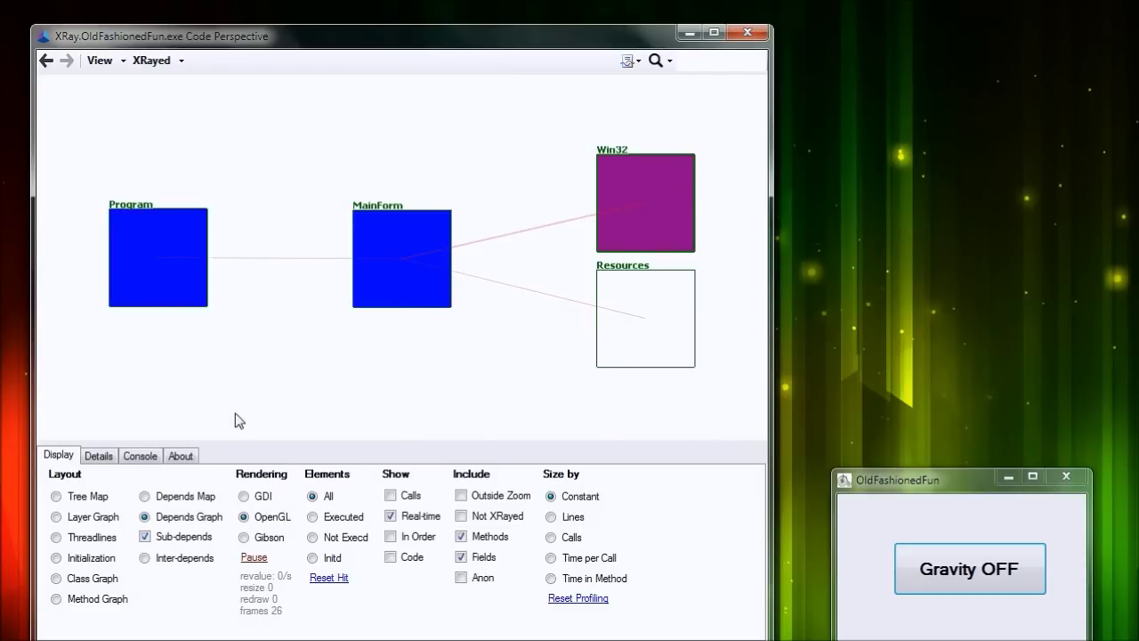
left_click(181, 543)
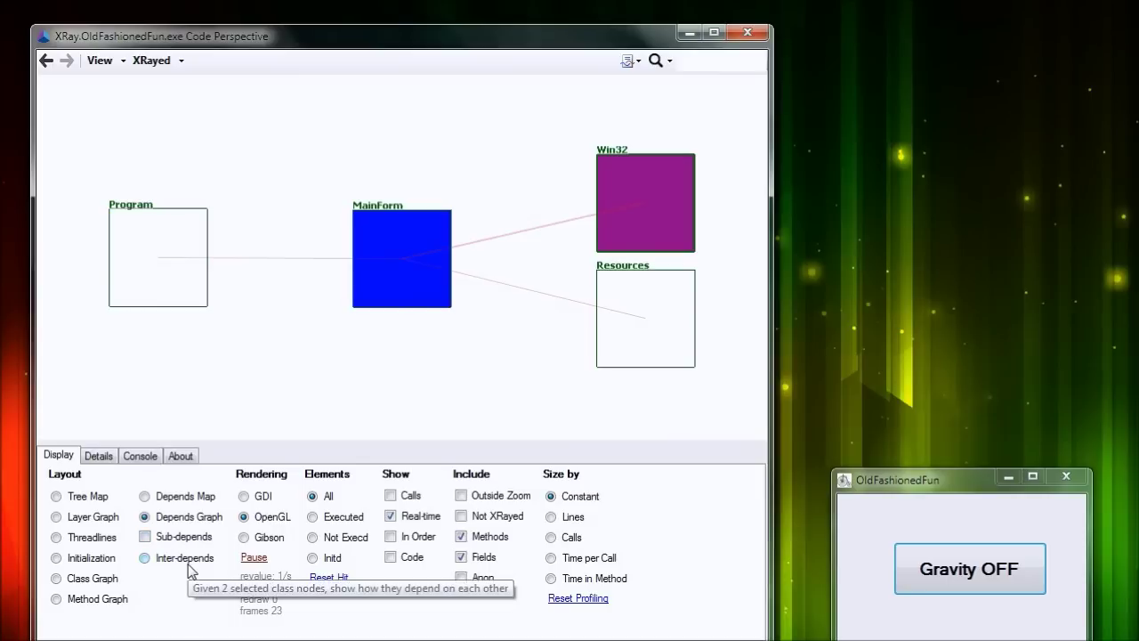
Show the inter-dependencies between the Program and Win32 classes
mouse_move(176, 281)
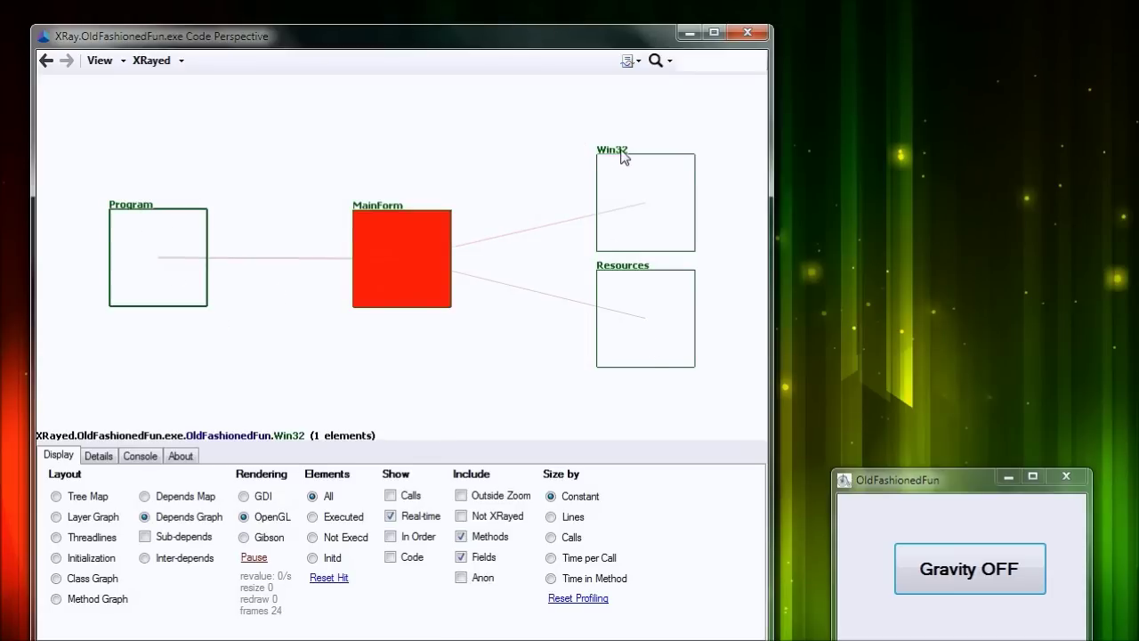
left_click(177, 560)
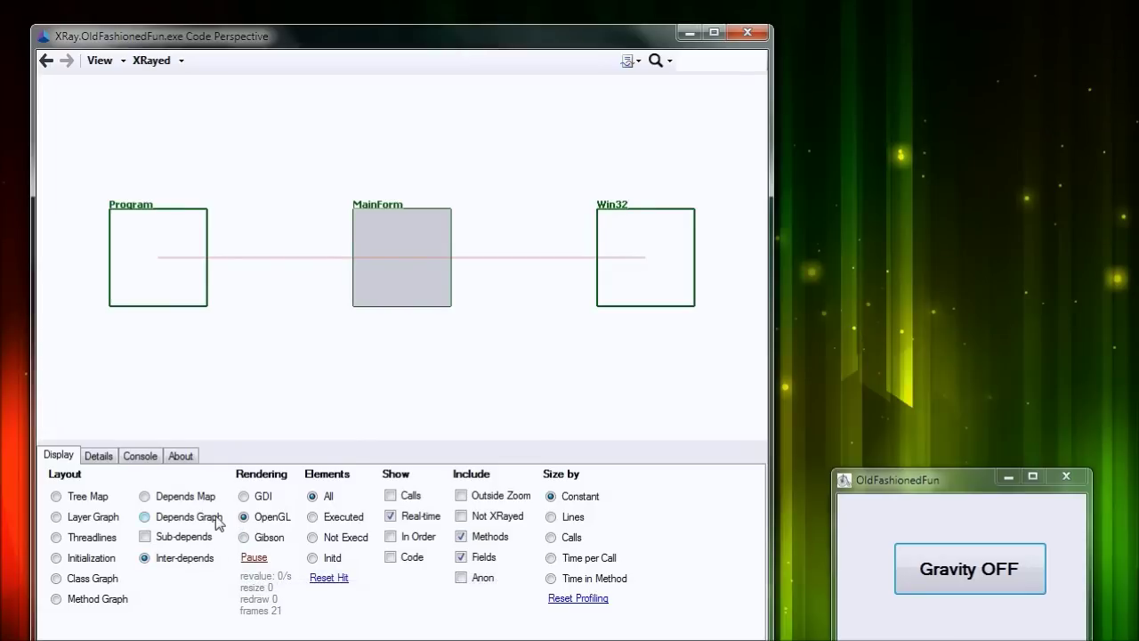
Switch to the Tree Map layout and compare GDI with OpenGL rendering around GetWindow_Cmd, ending on OpenGL
left_click(82, 502)
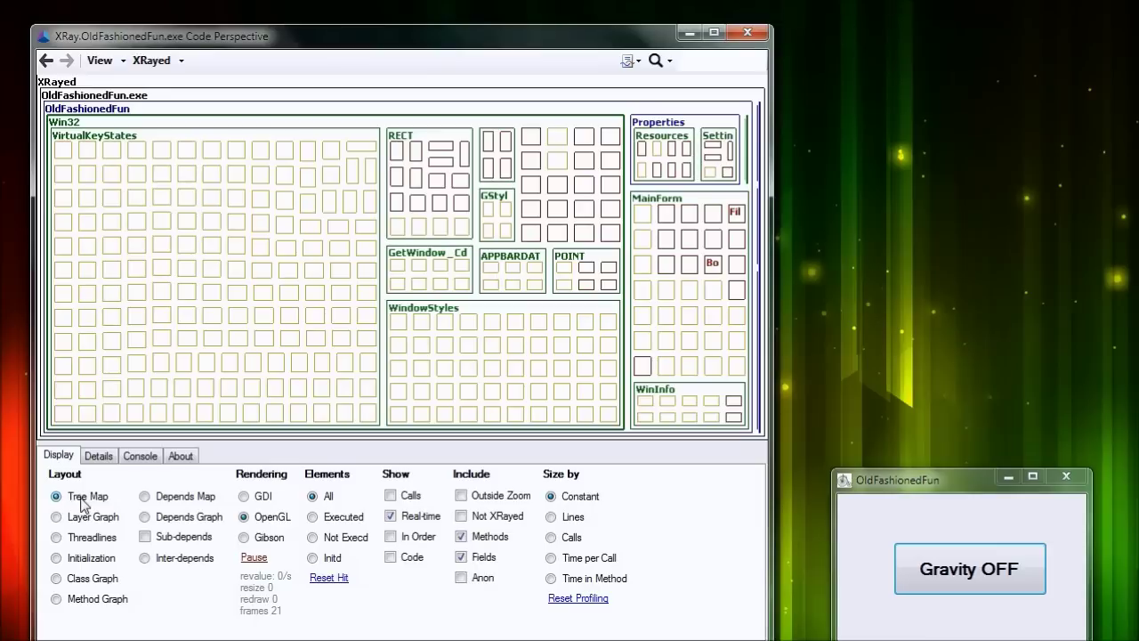
left_click(257, 499)
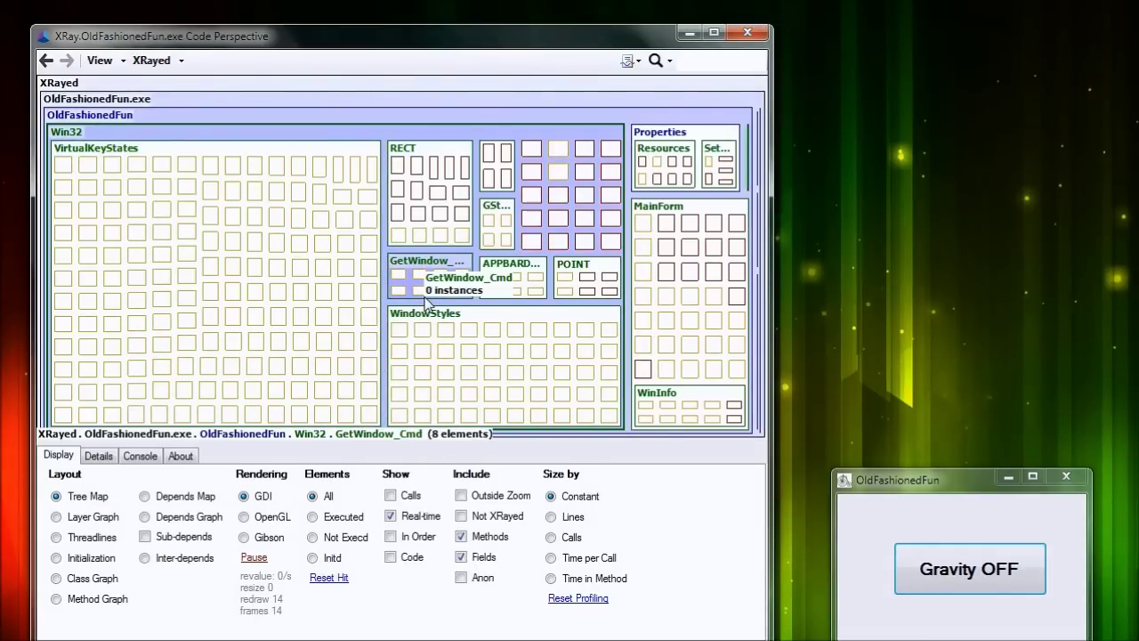
left_click(271, 517)
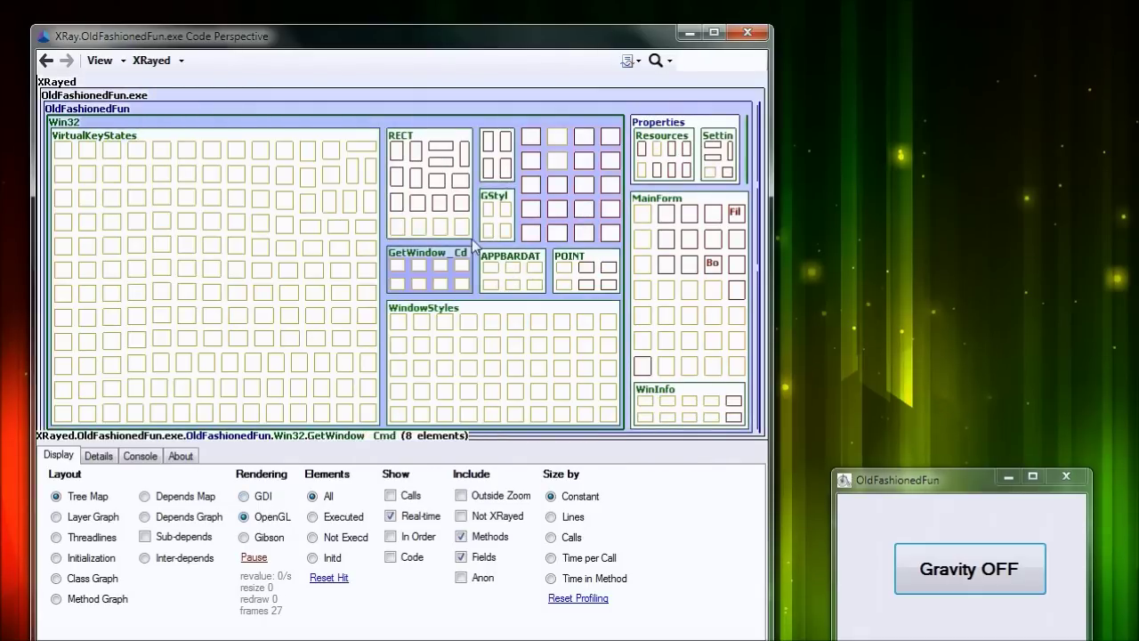
left_click_drag(440, 283, 491, 278)
scroll(445, 272, "up", 4)
scroll(445, 272, "down", 4)
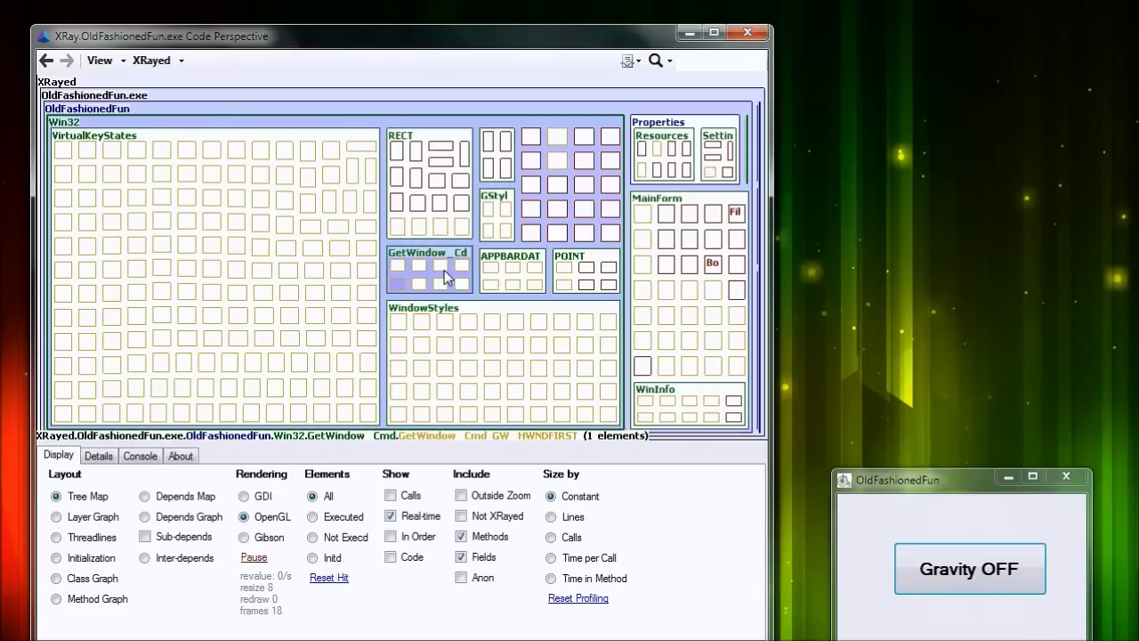
Switch the Tree Map to Gibson 3D rendering, pause the live updates, and view the model from another angle
left_click(272, 538)
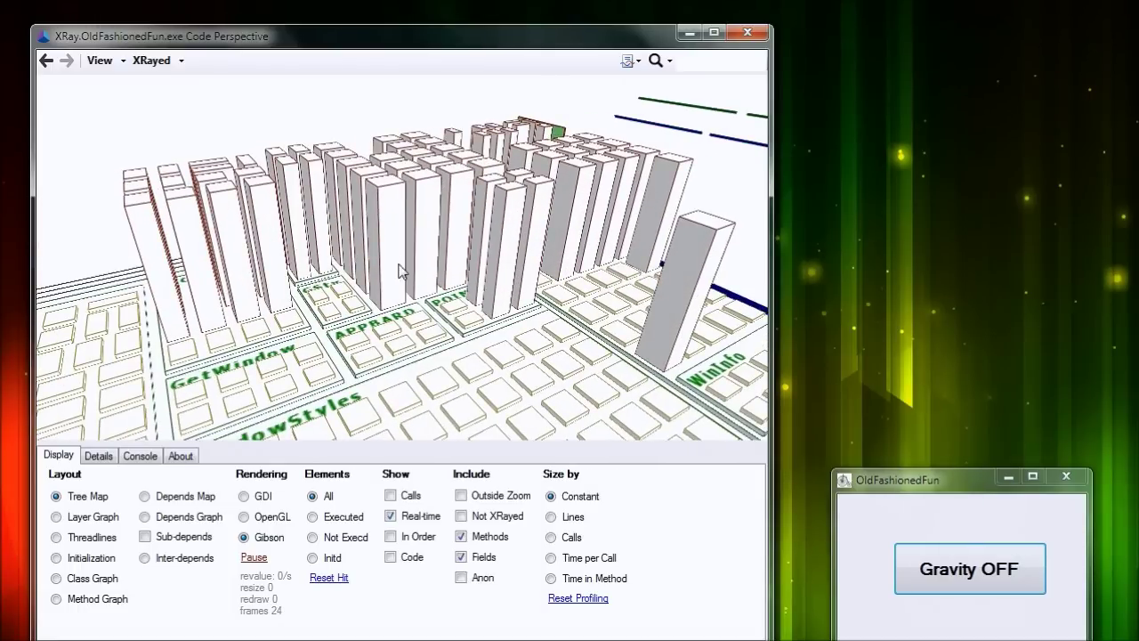
left_click(253, 558)
left_click(389, 307)
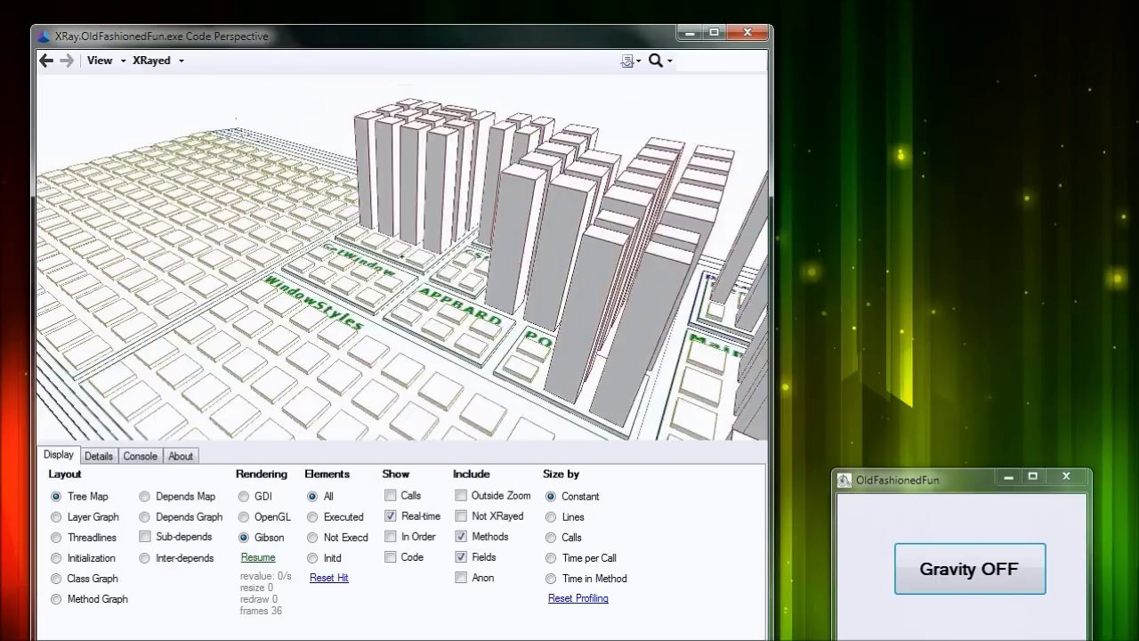
View the Gibson 3D model from a wider angle and return the Tree Map to OpenGL rendering
key("w")
key("s")
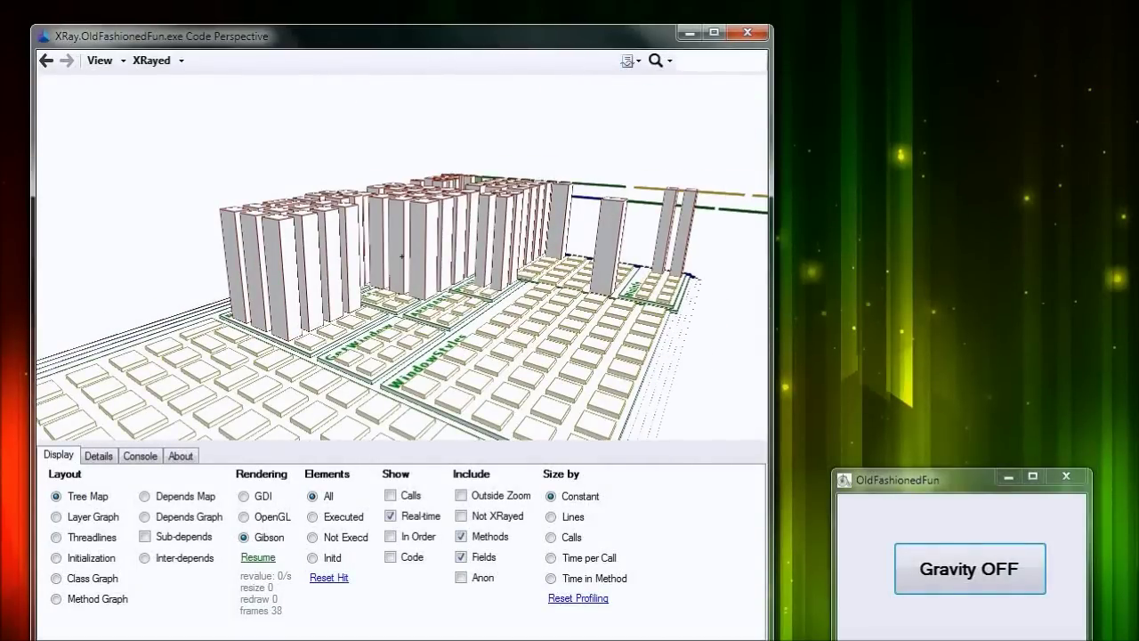
key("Escape")
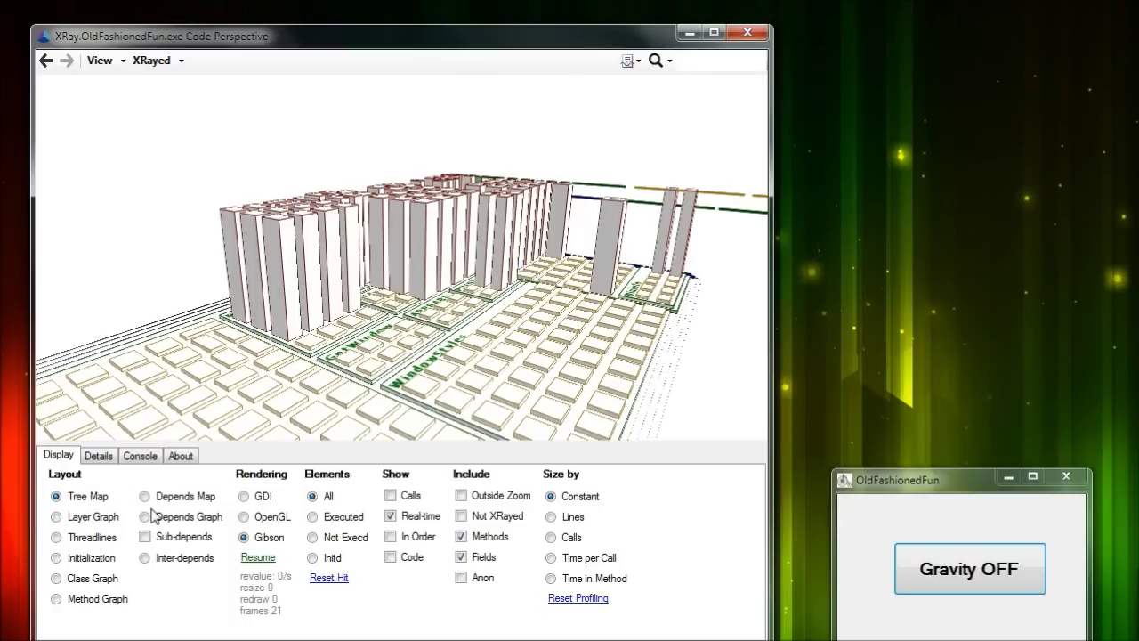
left_click(257, 516)
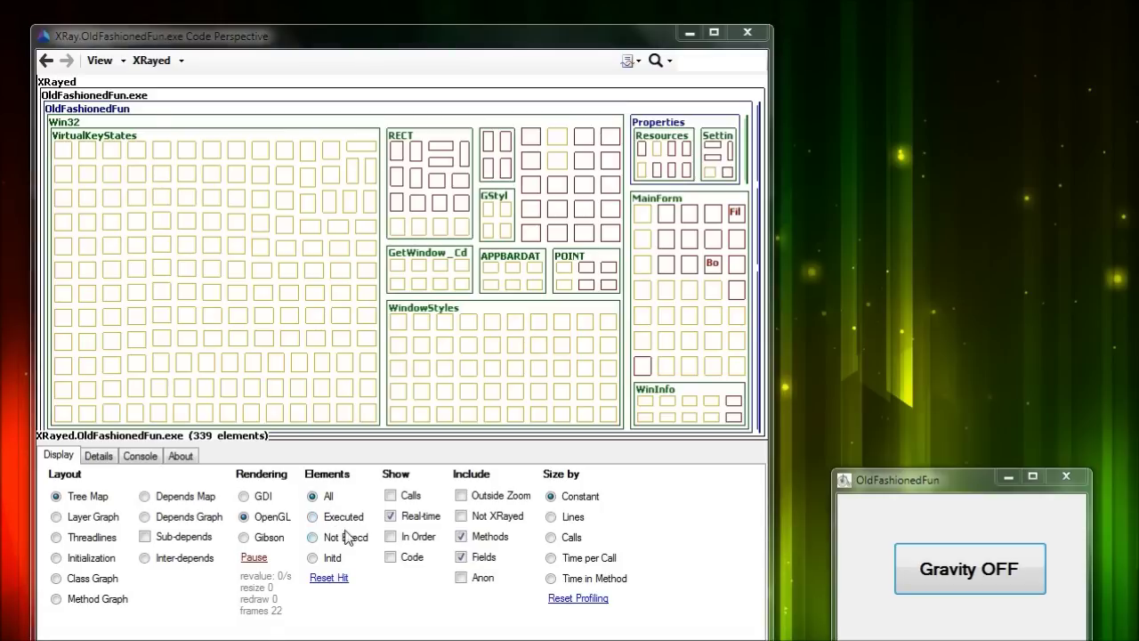
Filter the Tree Map by not-executed, initialized and executed elements, ending on executed
left_click(328, 522)
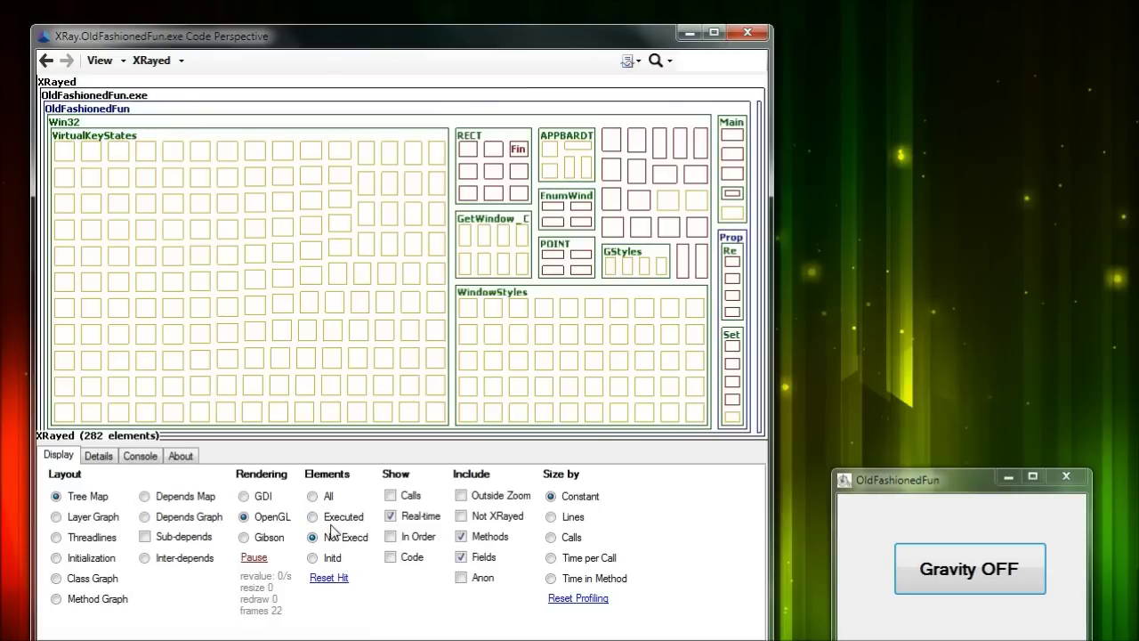
left_click(324, 563)
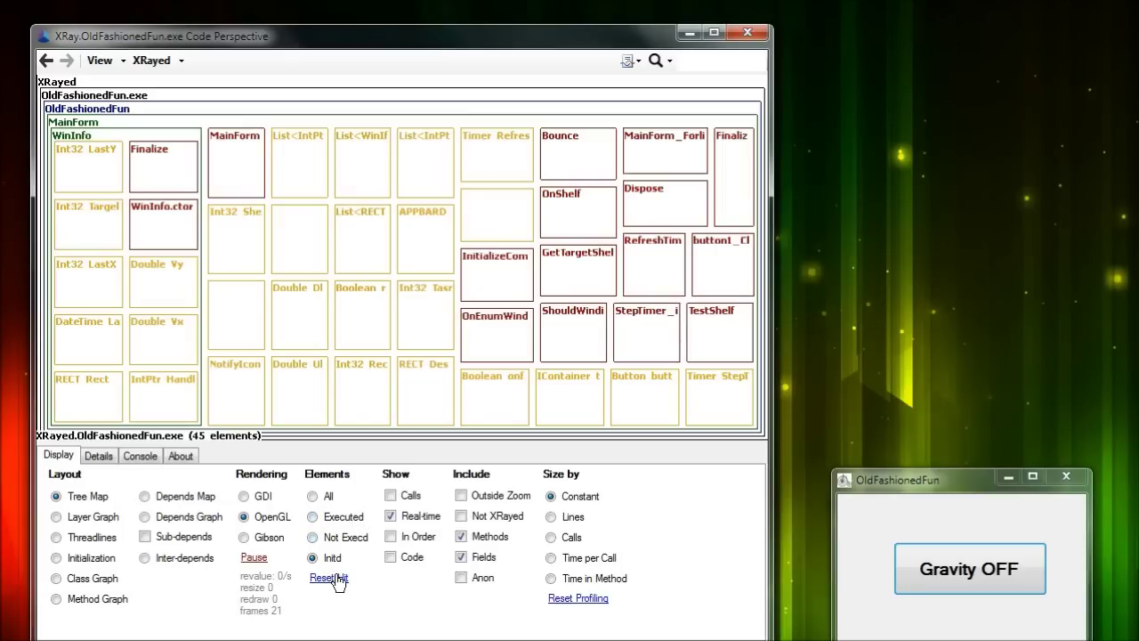
left_click(339, 518)
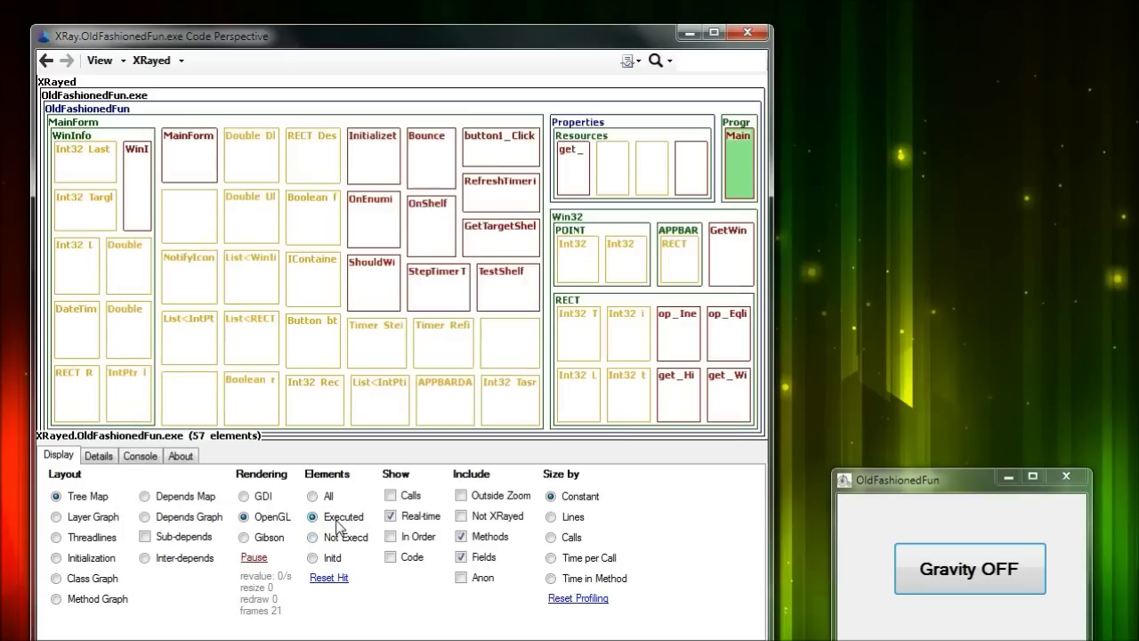
Reset the recorded hits and turn gravity on in the OldFashionedFun demo to generate new ones
left_click(341, 579)
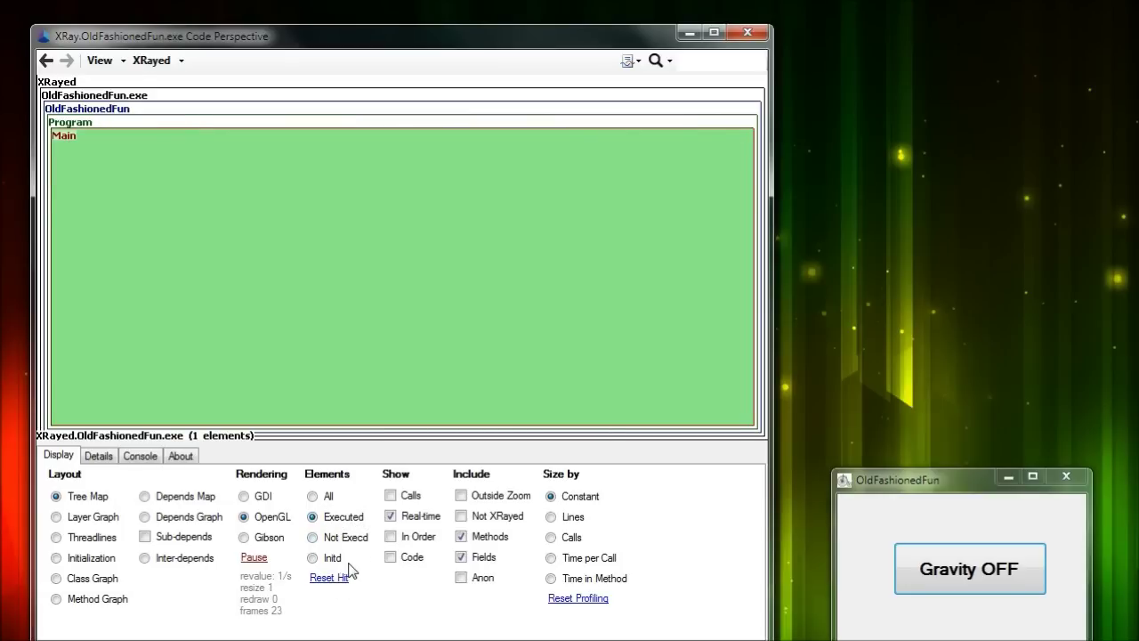
left_click(950, 568)
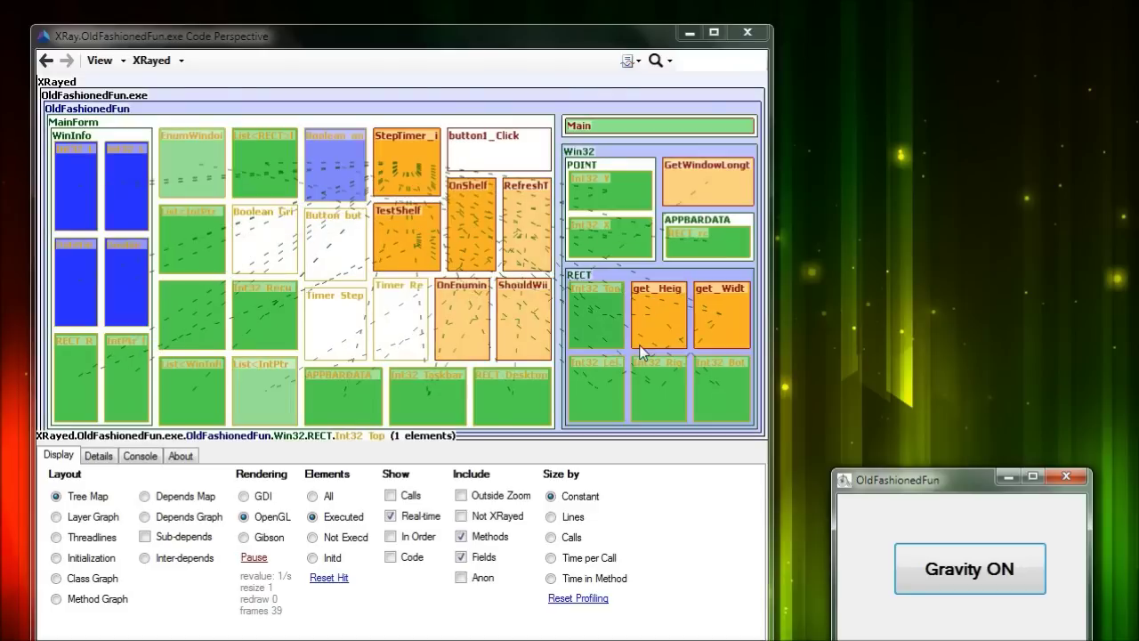
Compare the Tree Map with all, only executed, and only not-executed elements
left_click(313, 496)
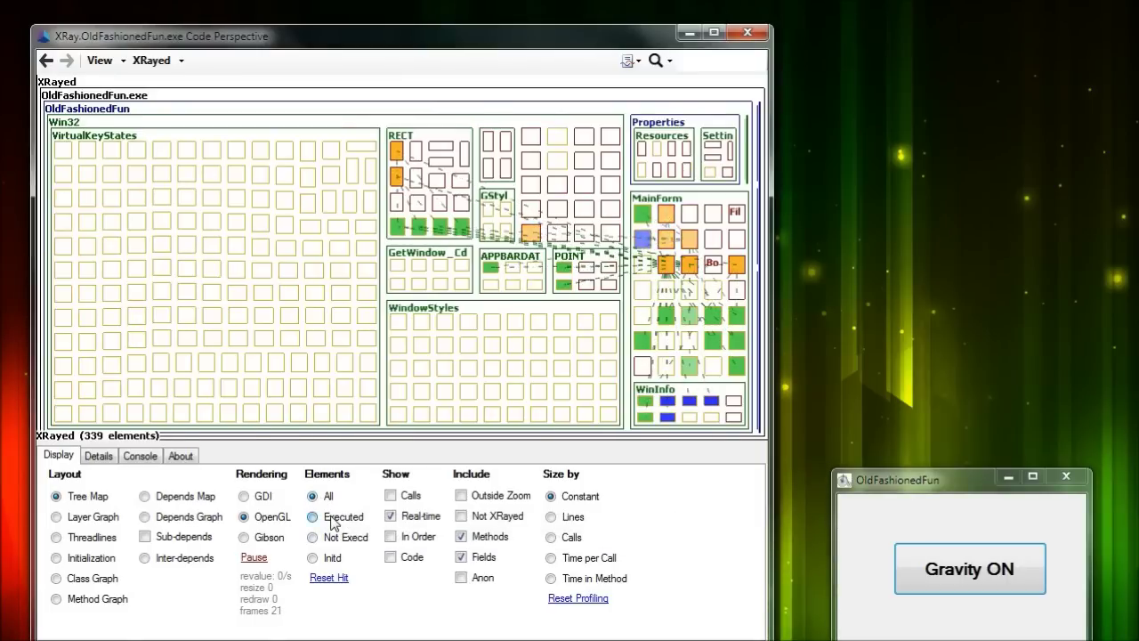
left_click(336, 518)
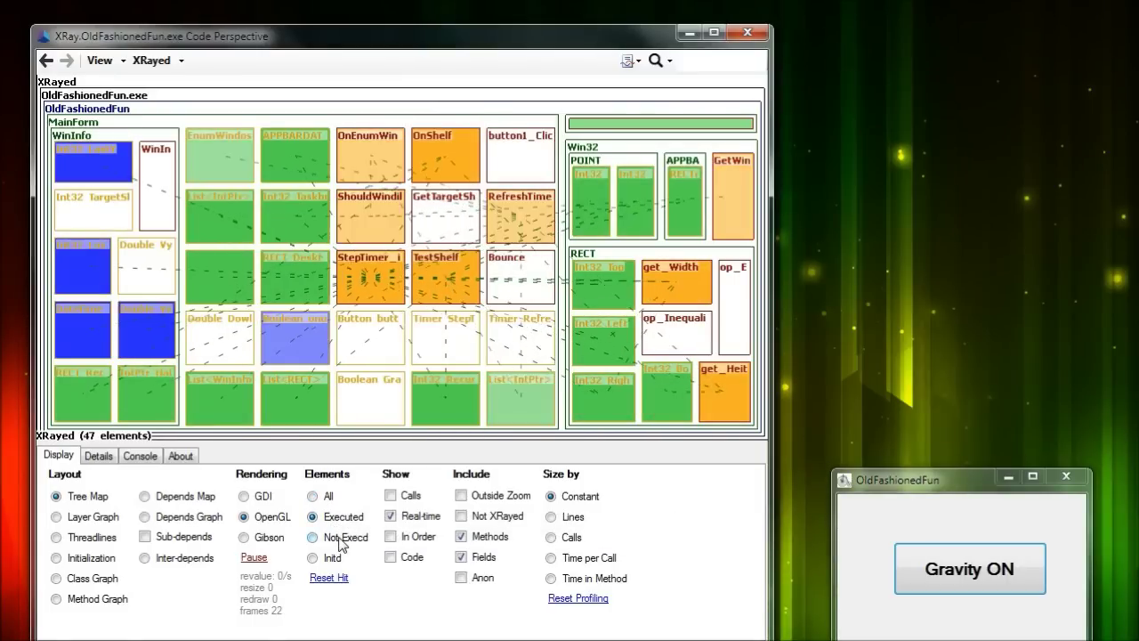
left_click(340, 539)
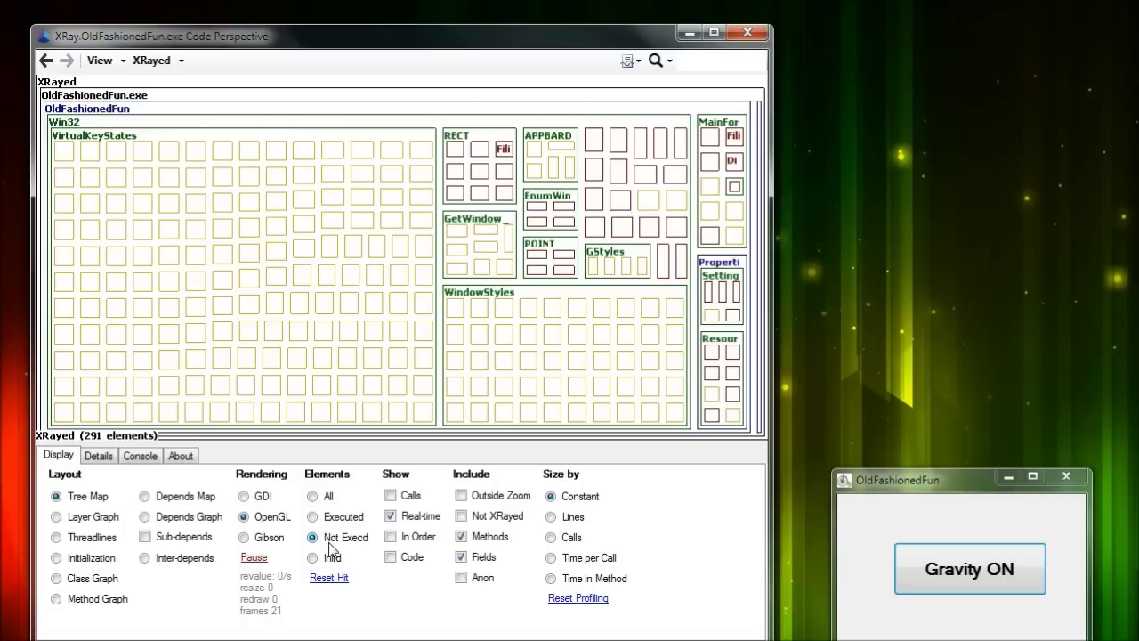
Show all elements in the Tree Map and toggle the demo's gravity off and back on
left_click(312, 495)
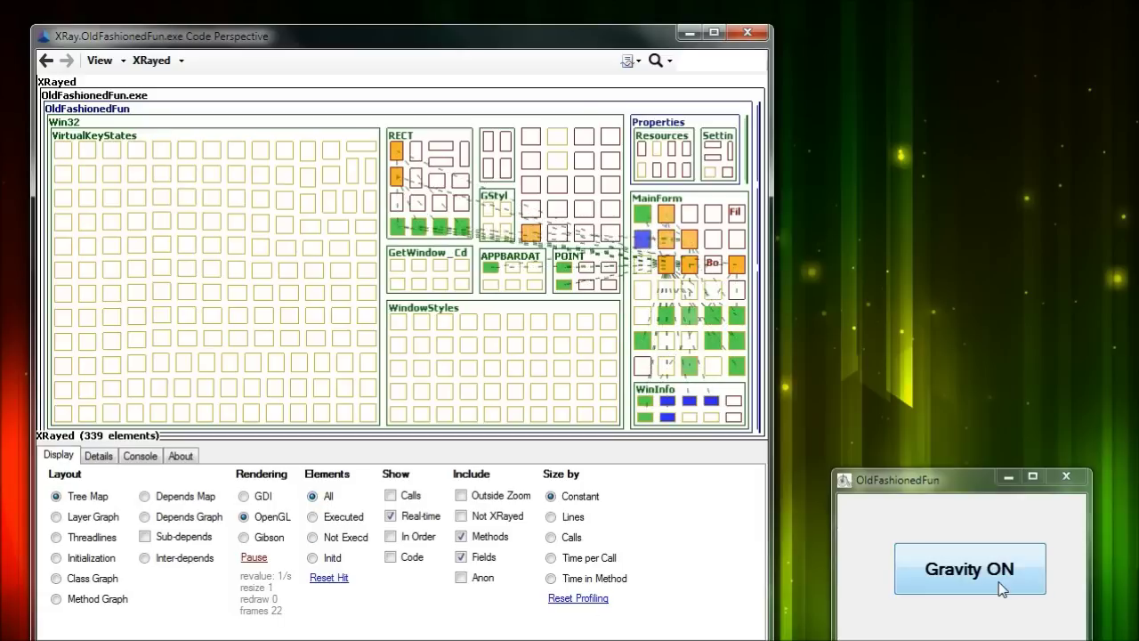
left_click(1001, 588)
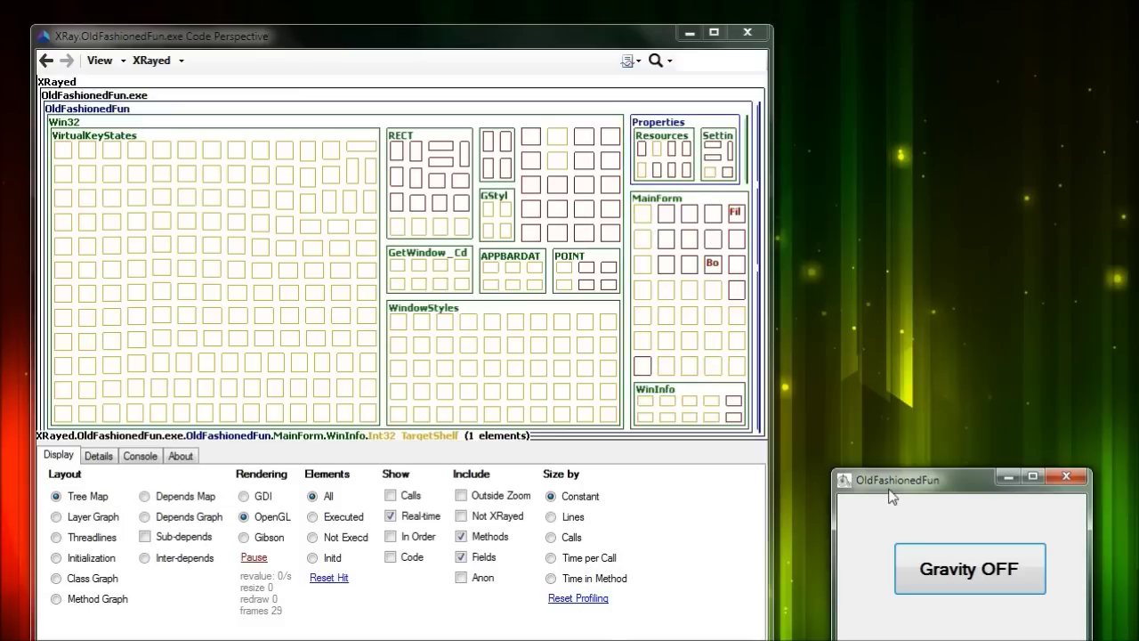
left_click(992, 572)
Review the live activity in the Method Graph, Class Graph, Initialization and Threadlines layouts
left_click(98, 599)
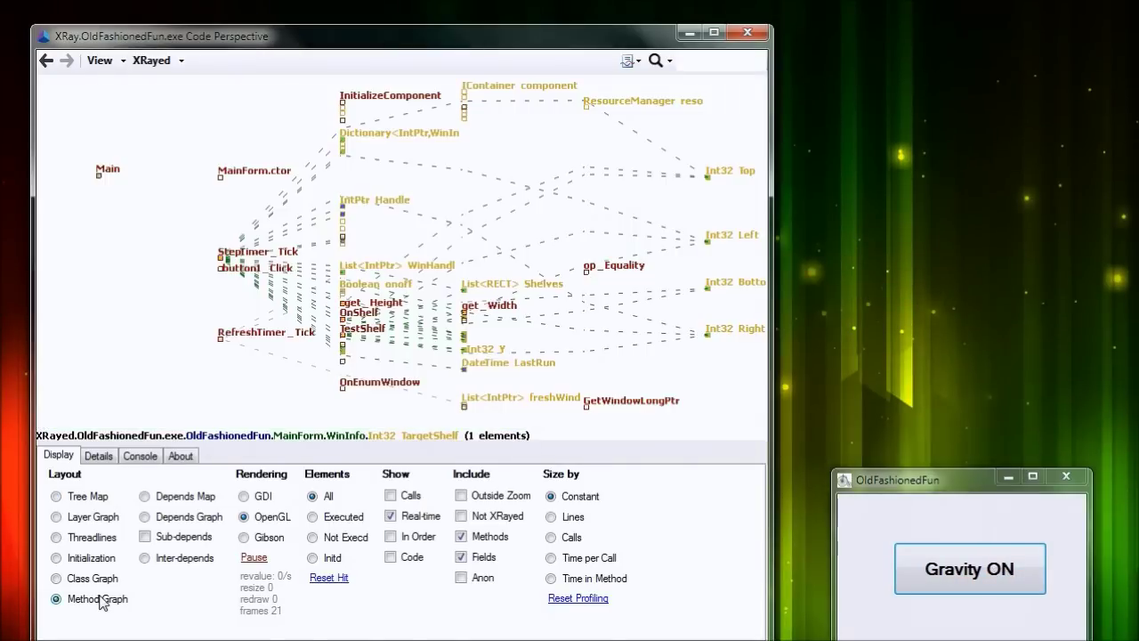
left_click(88, 579)
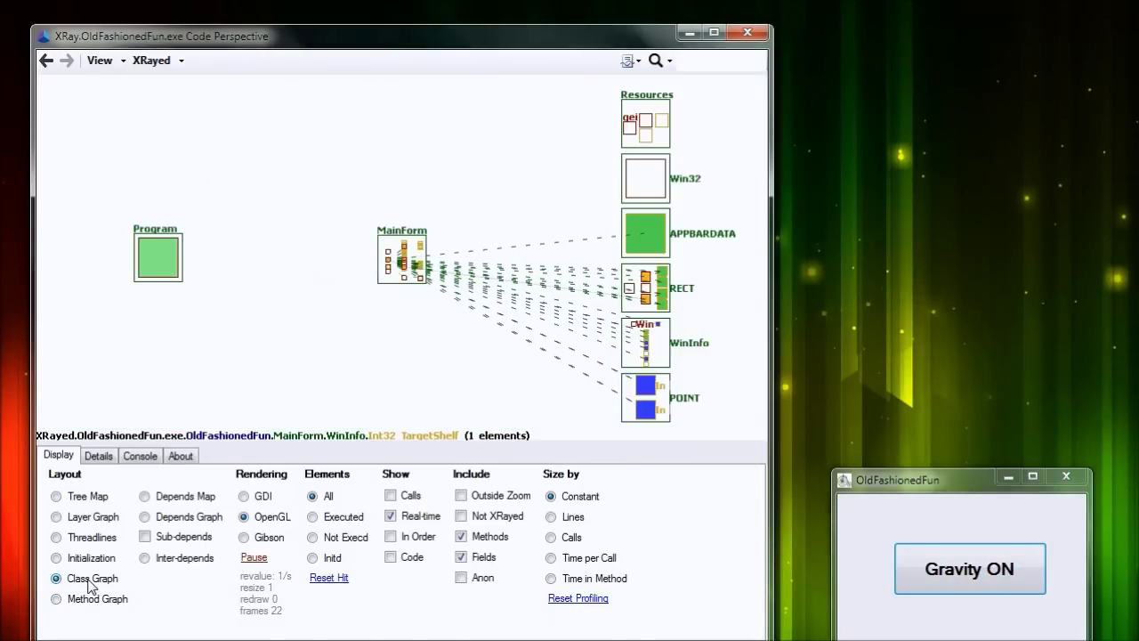
left_click(86, 569)
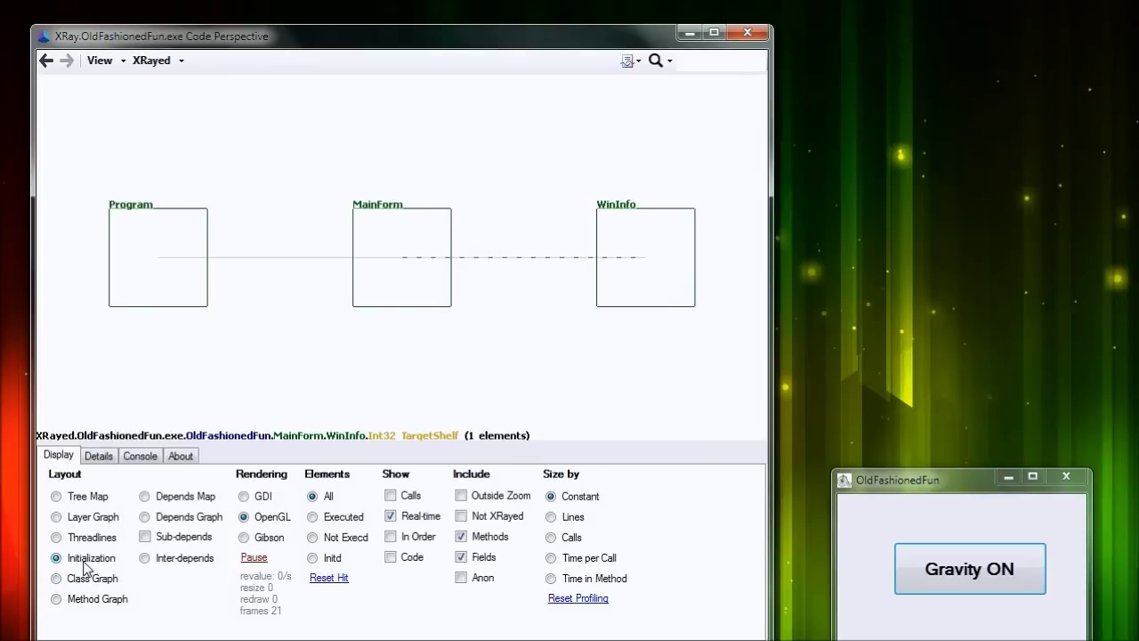
left_click(83, 540)
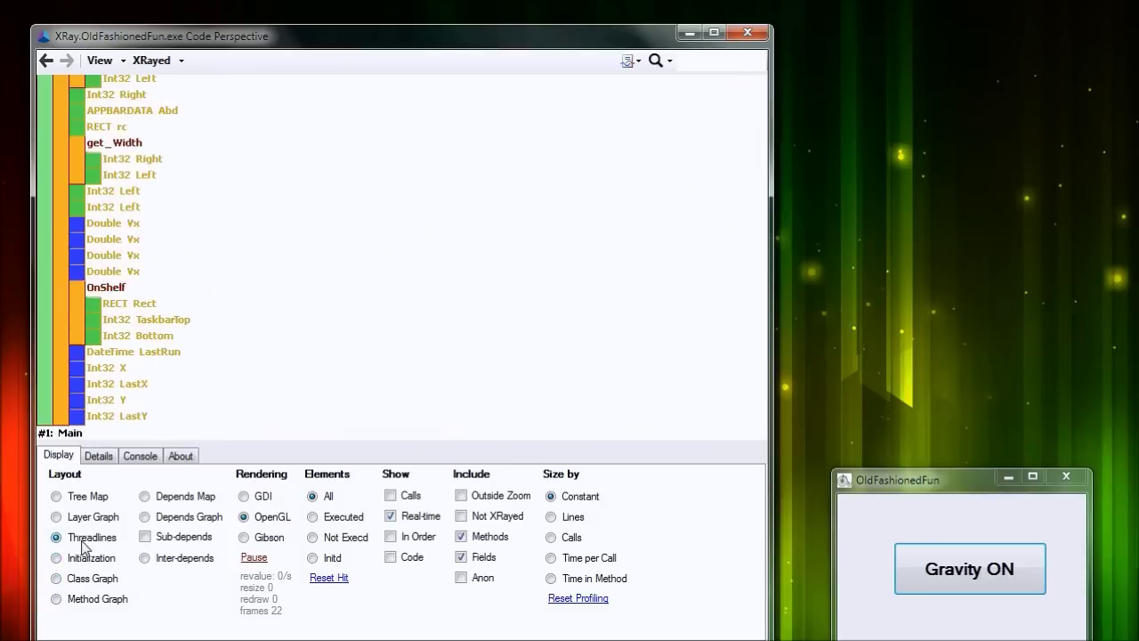
Switch to the Layer Graph layout and examine the live activity between MainForm and Win32 up close
left_click(85, 520)
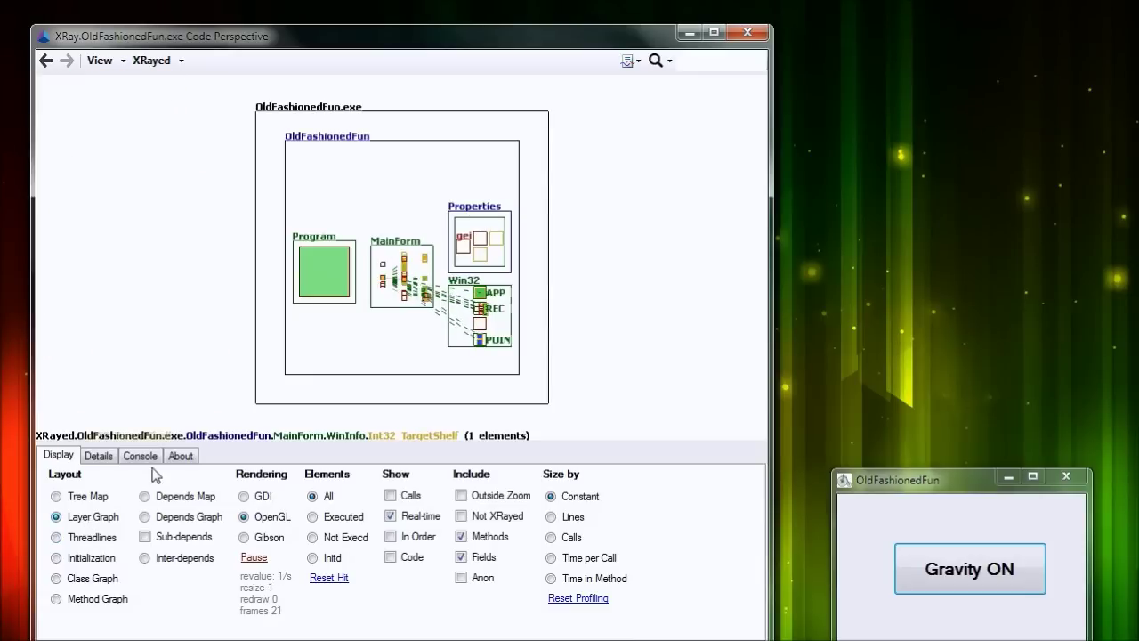
left_click_drag(406, 309, 368, 315)
scroll(368, 302, "up", 5)
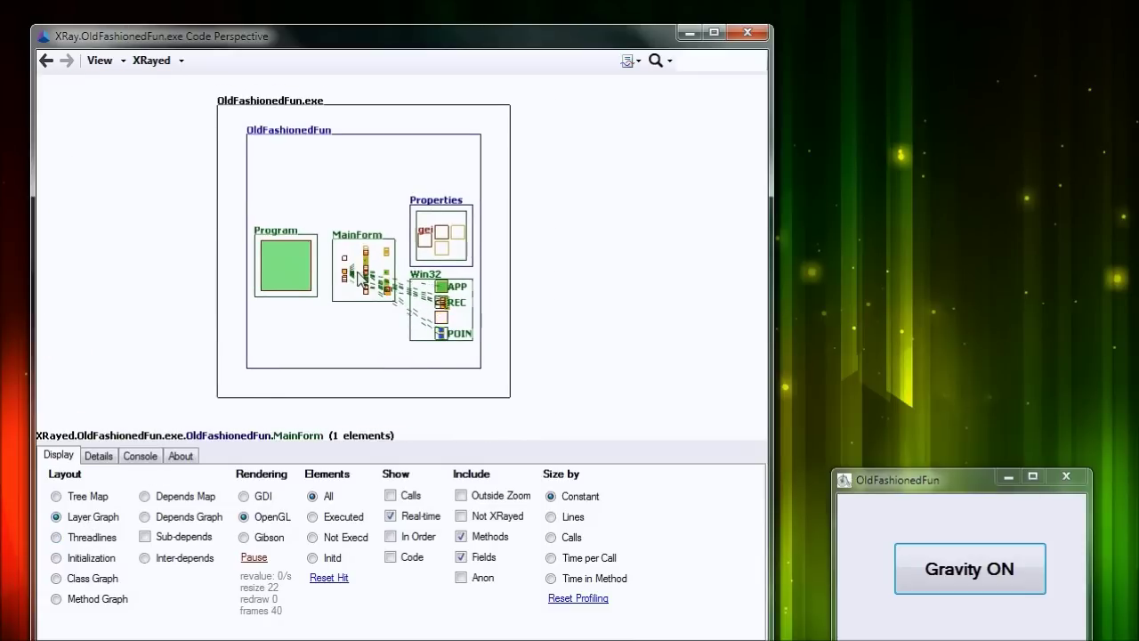
scroll(361, 299, "down", 3)
scroll(363, 329, "up", 4)
scroll(347, 285, "down", 4)
scroll(356, 311, "down", 3)
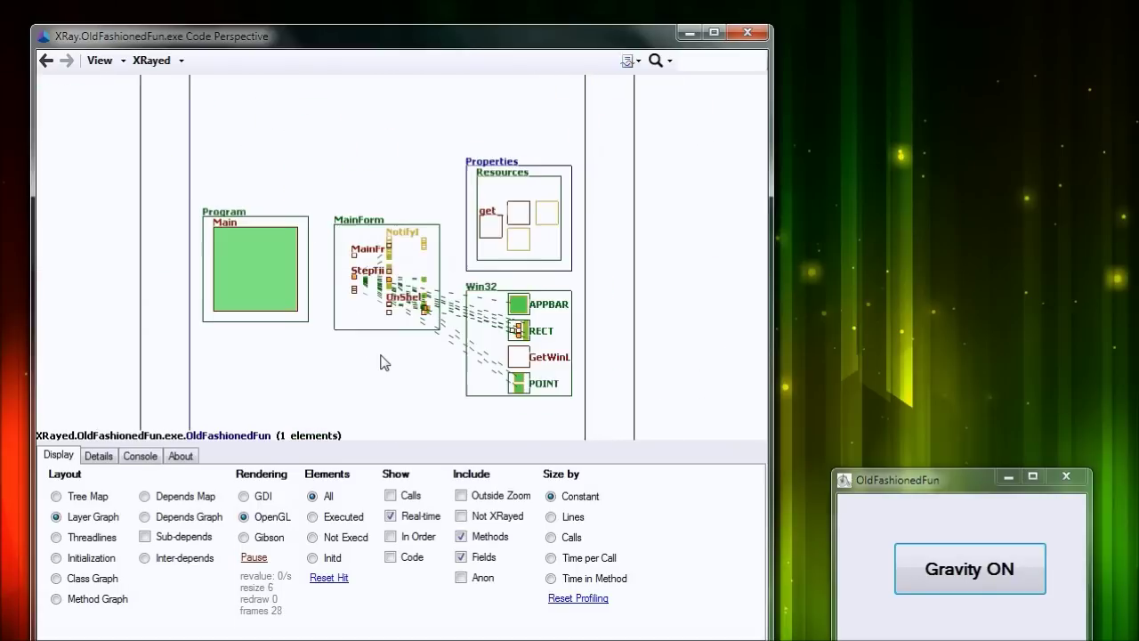
Switch to the Tree Map layout and show the calls between elements
left_click(89, 496)
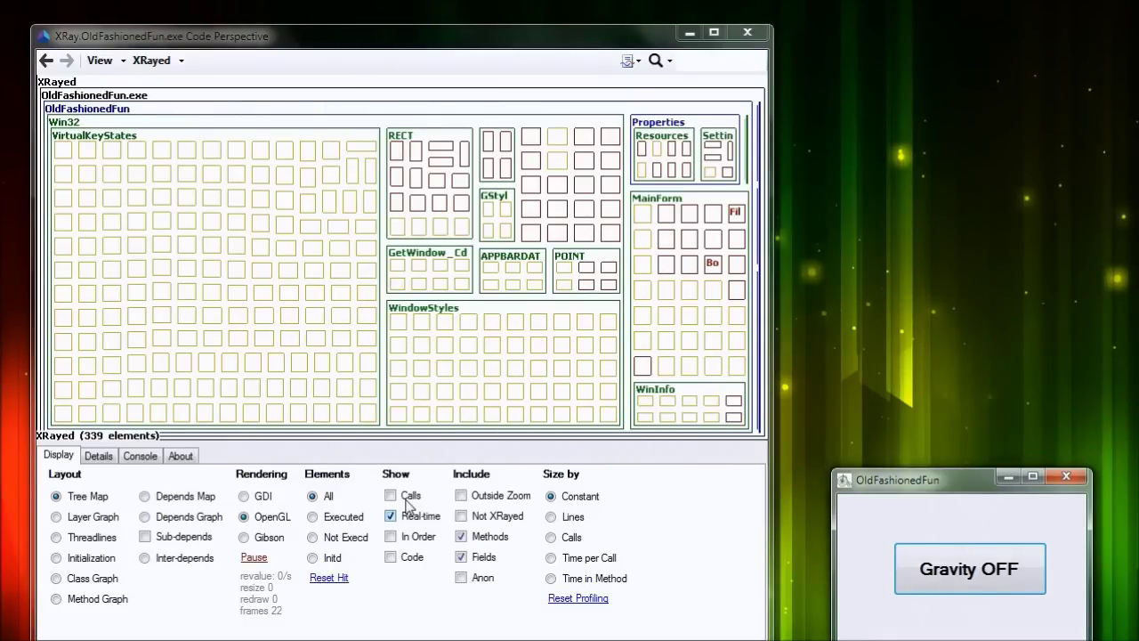
left_click(425, 491)
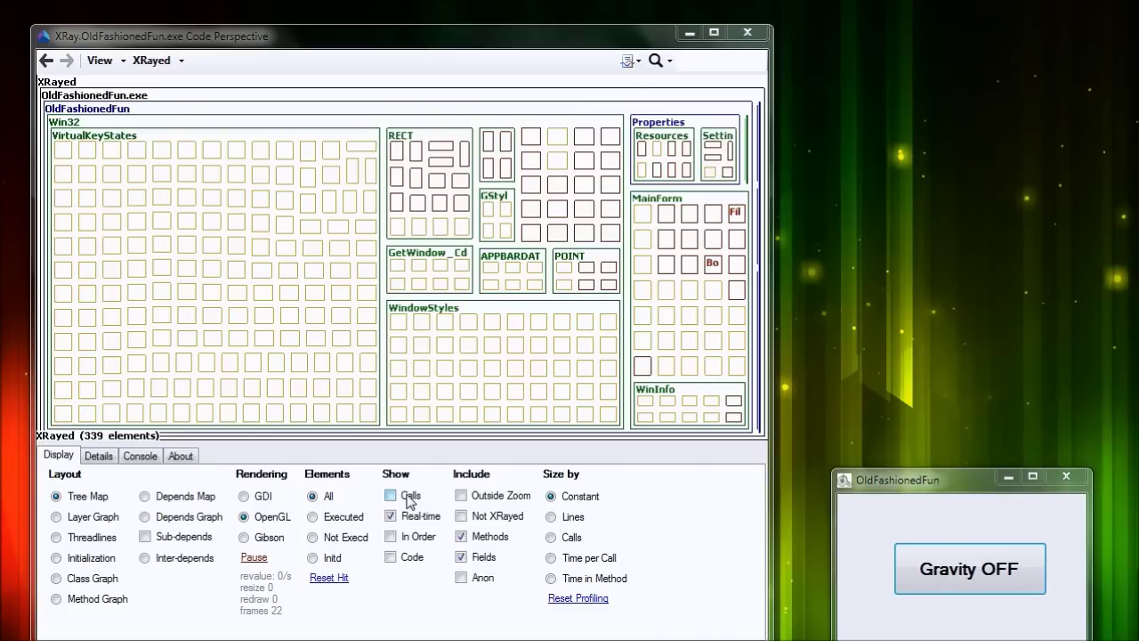
left_click(407, 496)
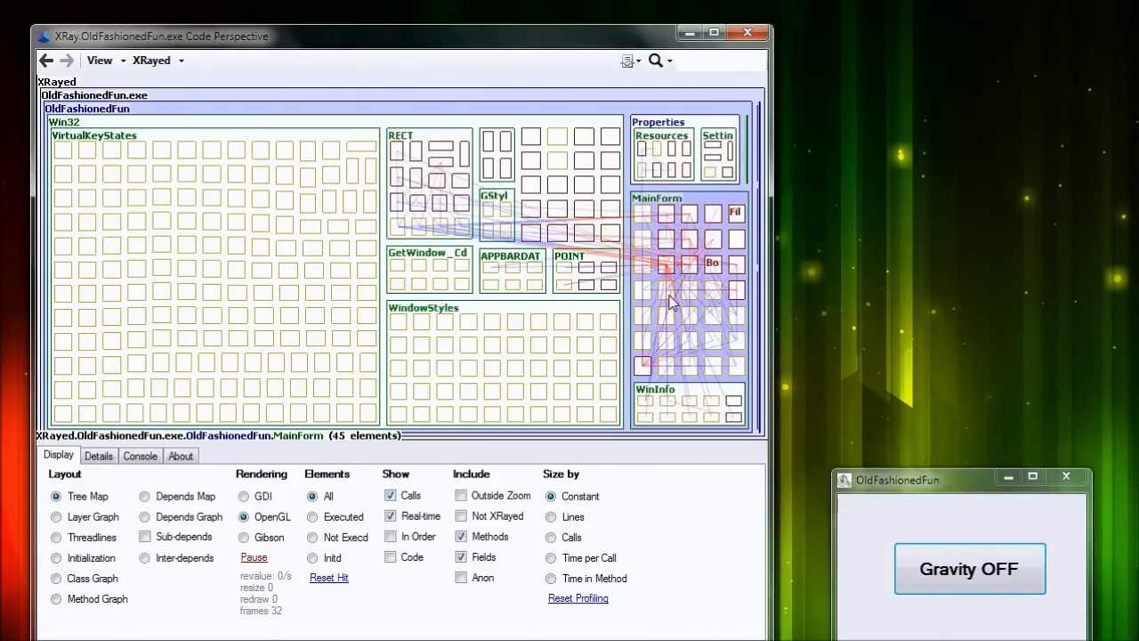
Examine the call lines in the Layer Graph and Method Graph layouts, ending on the Class Graph
left_click(88, 520)
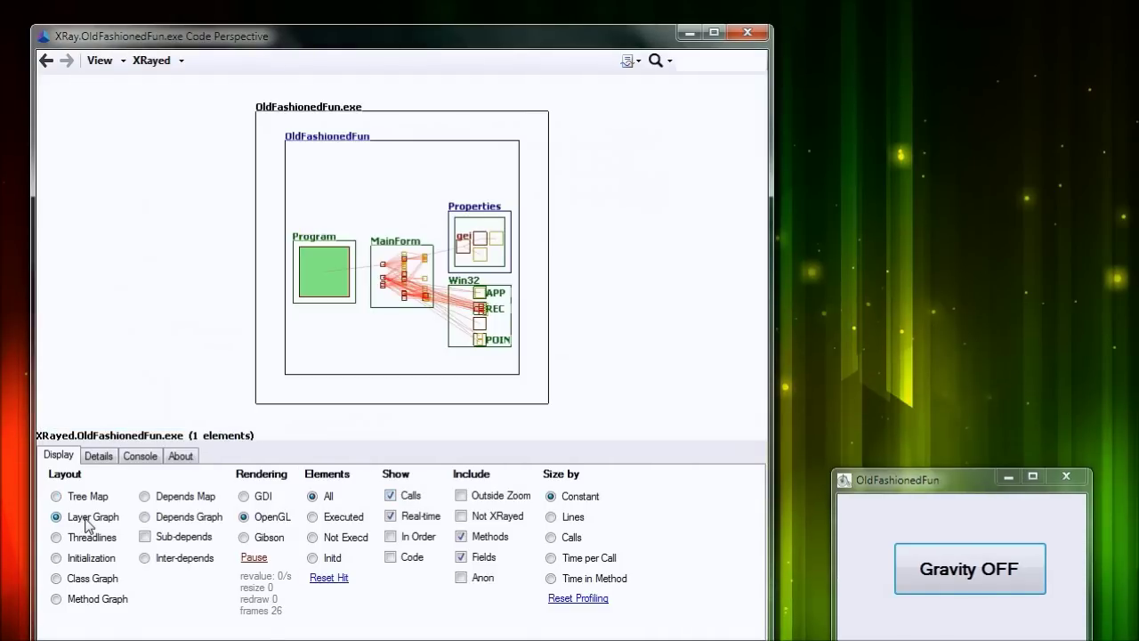
scroll(405, 294, "up", 5)
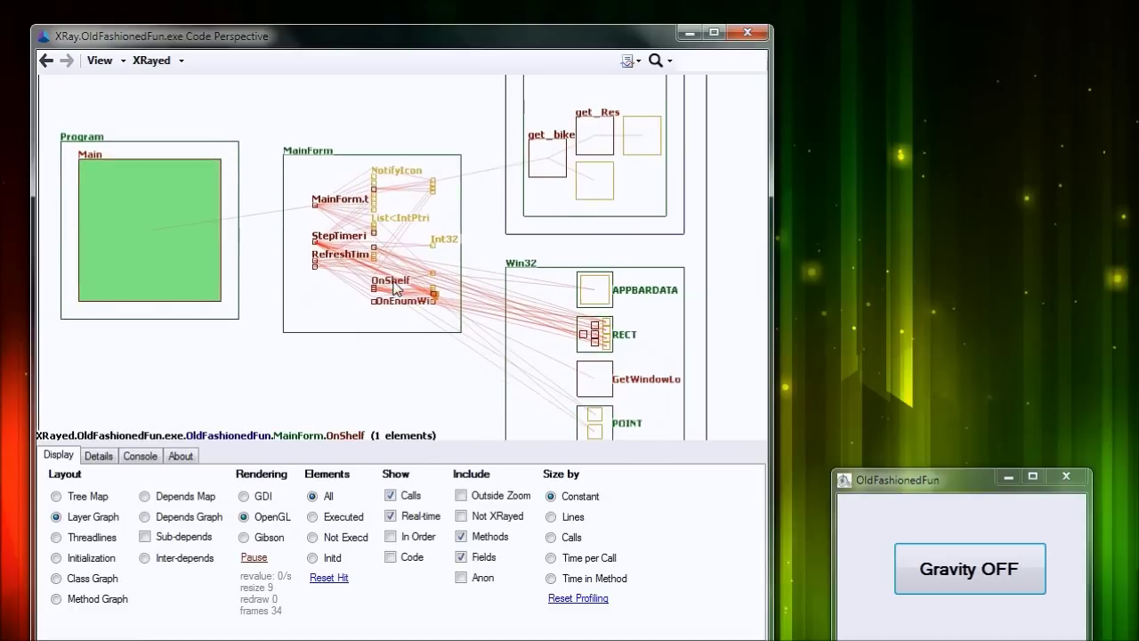
left_click(96, 599)
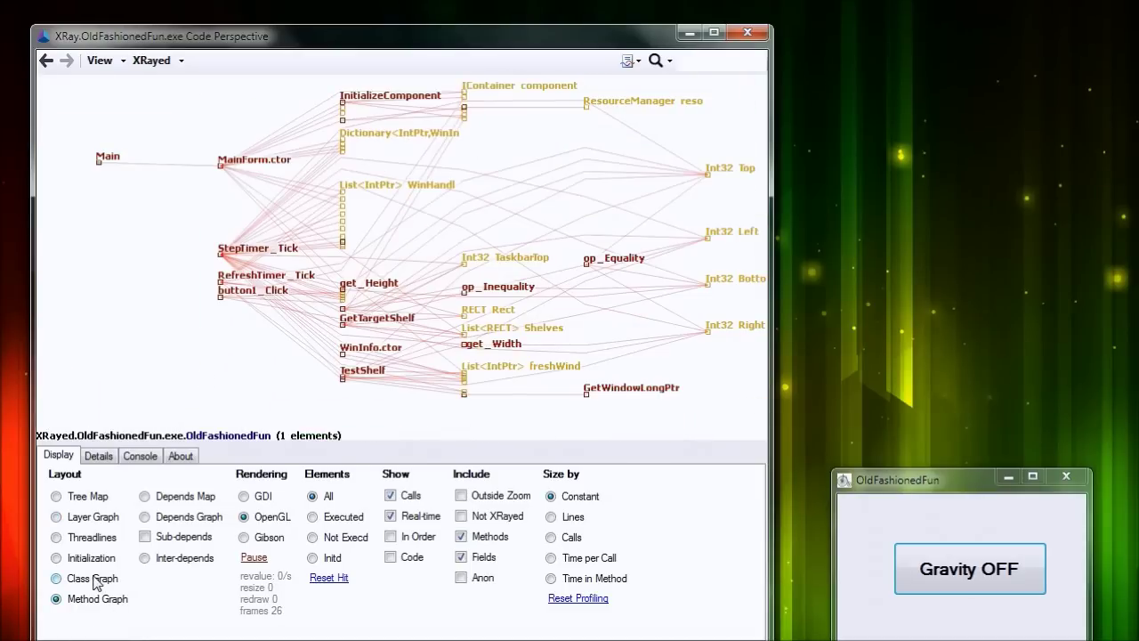
left_click(94, 579)
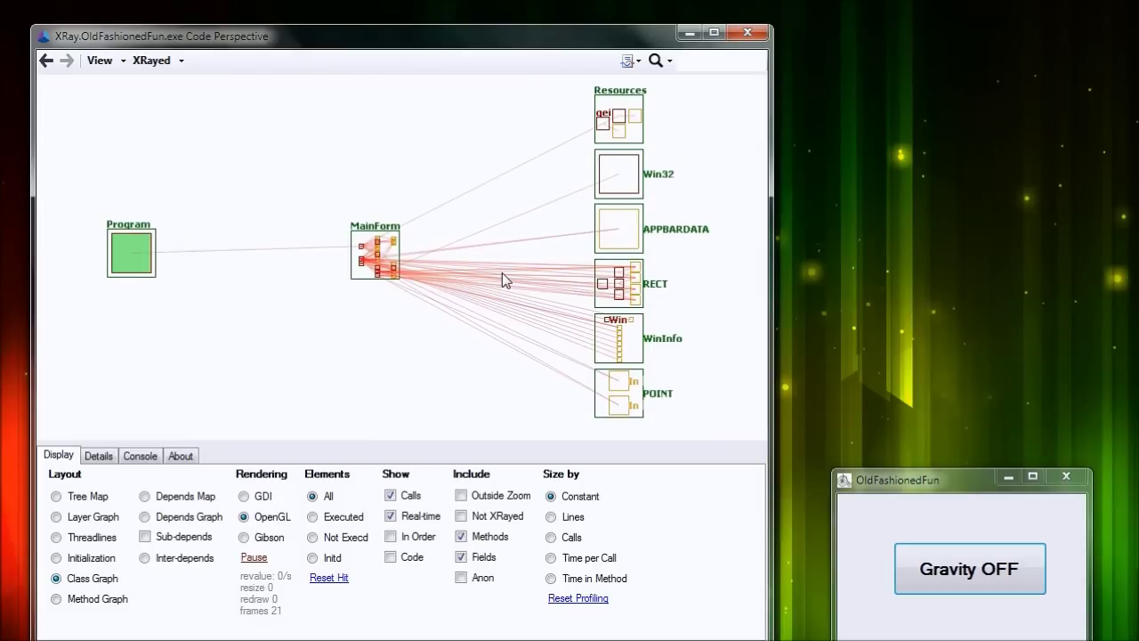
Compare the Class Graph with gravity on, with and without call lines, ending with gravity off and calls shown
left_click(972, 566)
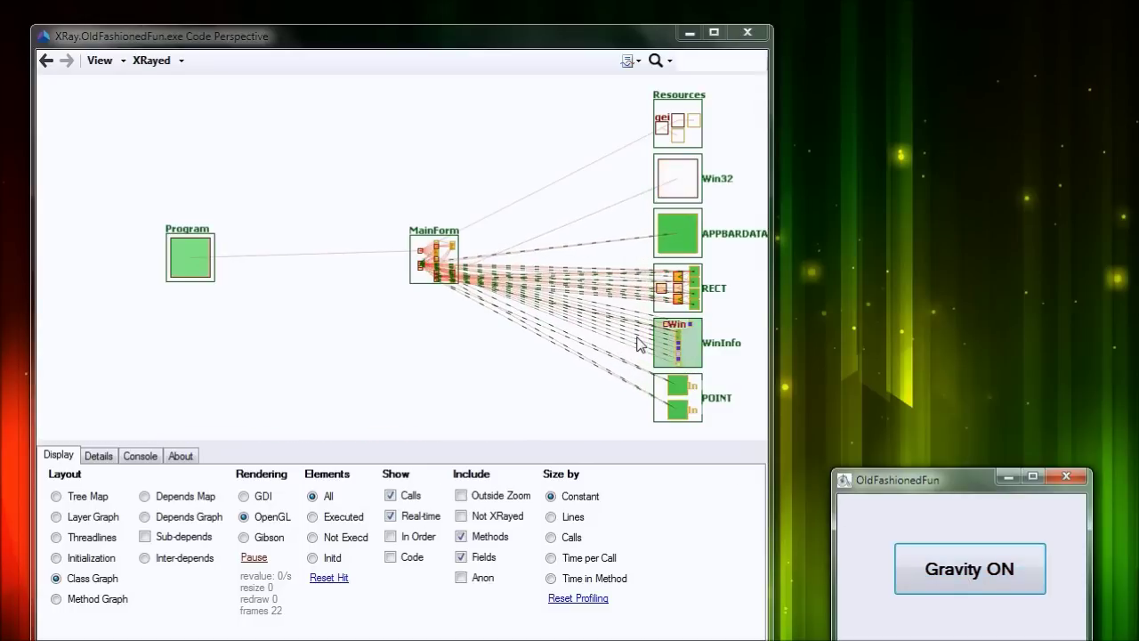
left_click(413, 499)
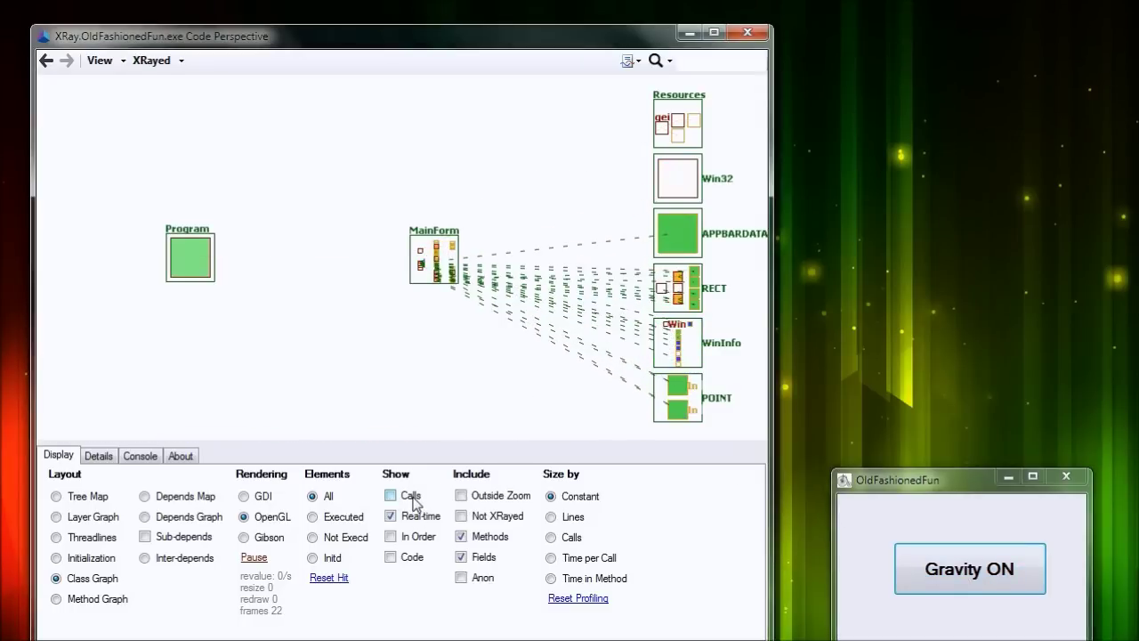
left_click(961, 574)
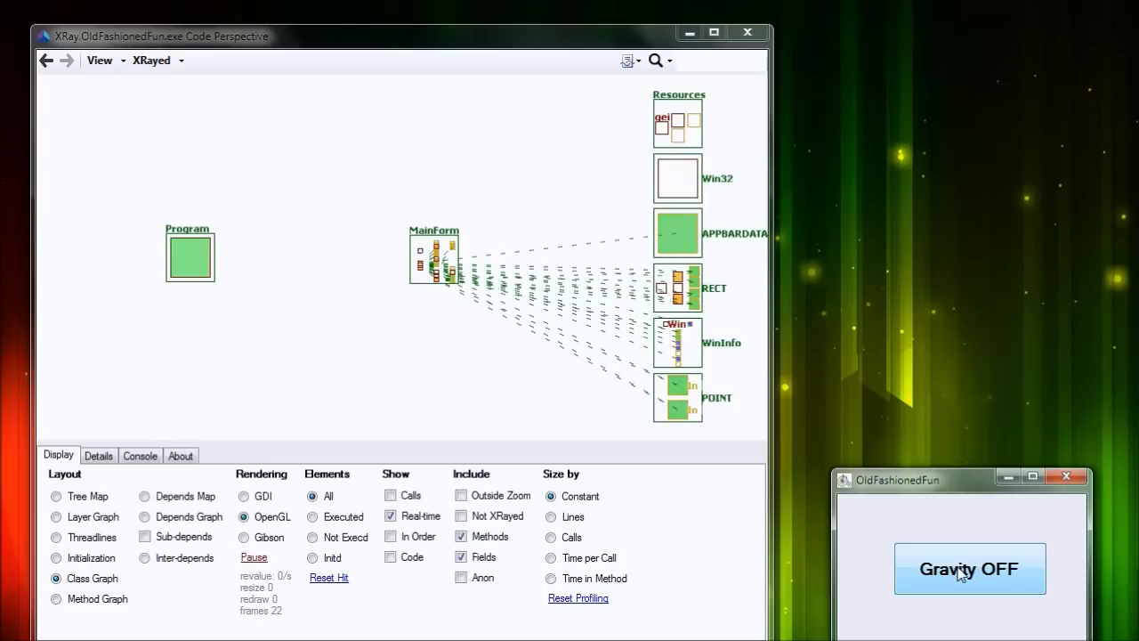
left_click(390, 496)
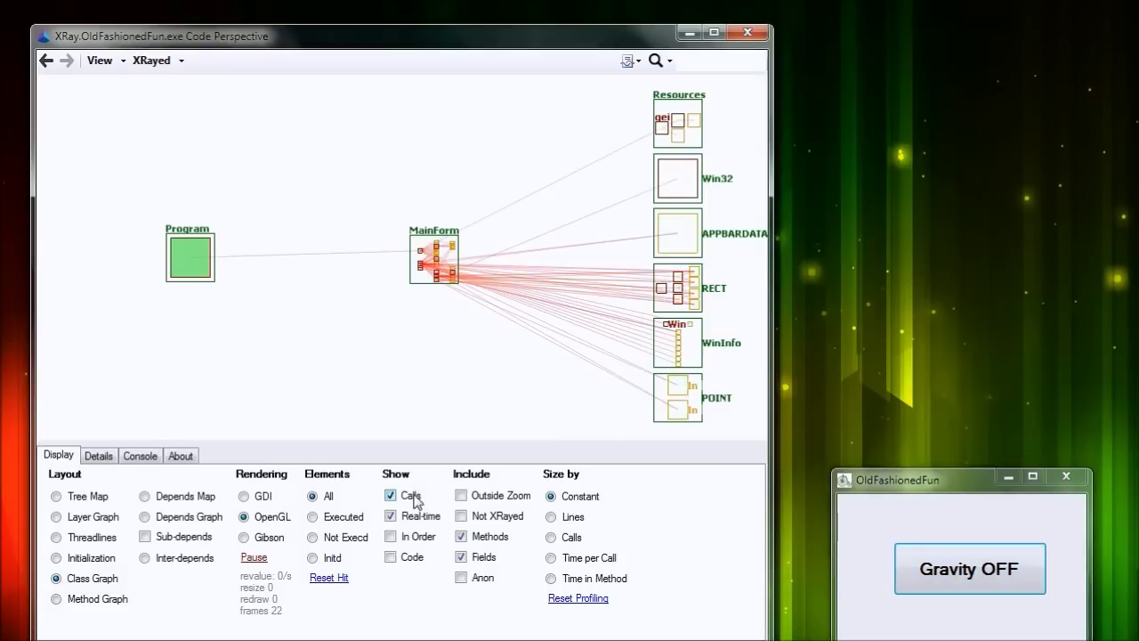
Examine the Class Graph's call lines from MainForm to RECT and WinInfo, and return to the Tree Map layout
scroll(514, 330, "up", 1)
left_click_drag(646, 272, 488, 286)
scroll(477, 357, "up", 2)
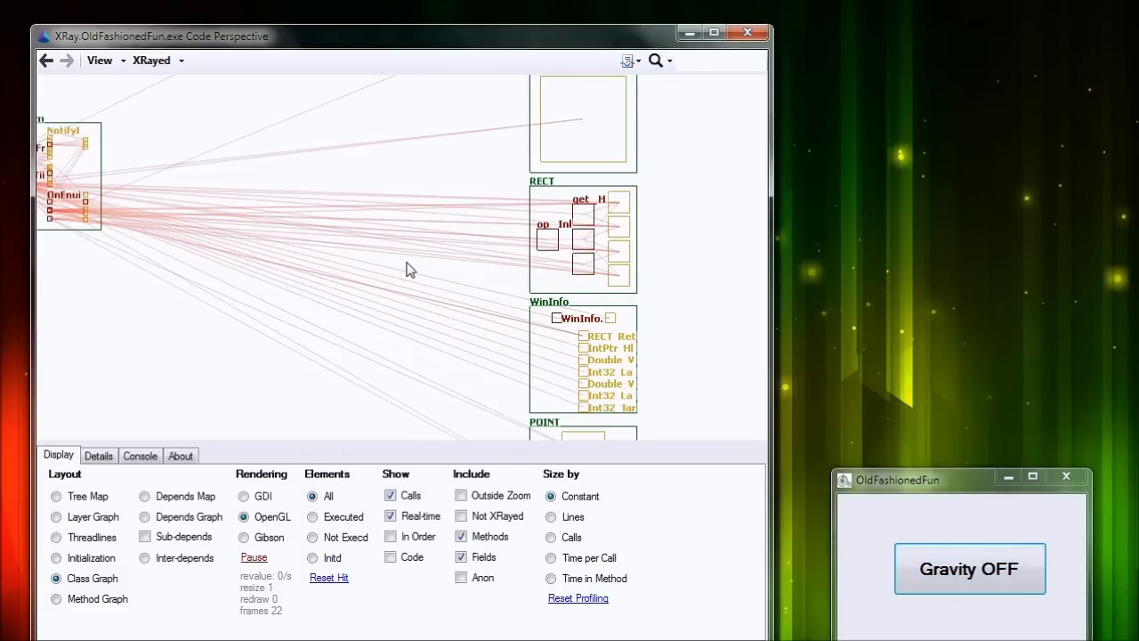
left_click_drag(390, 296, 469, 232)
left_click_drag(403, 278, 482, 301)
left_click_drag(397, 254, 463, 315)
left_click_drag(488, 241, 519, 314)
scroll(516, 345, "down", 3)
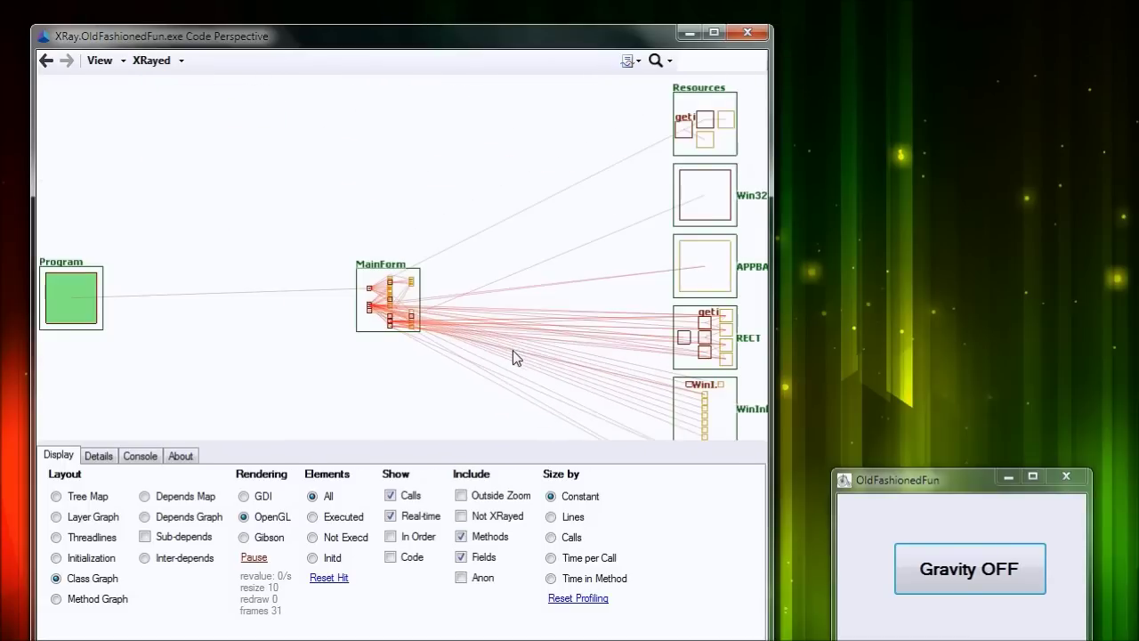
left_click_drag(614, 328, 549, 315)
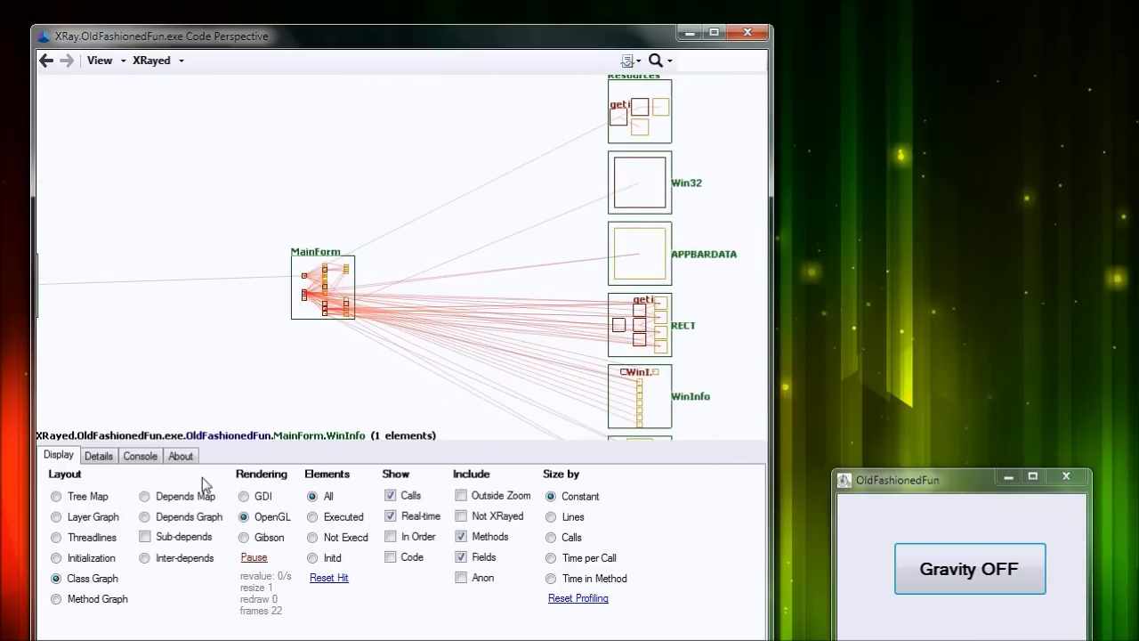
left_click(99, 496)
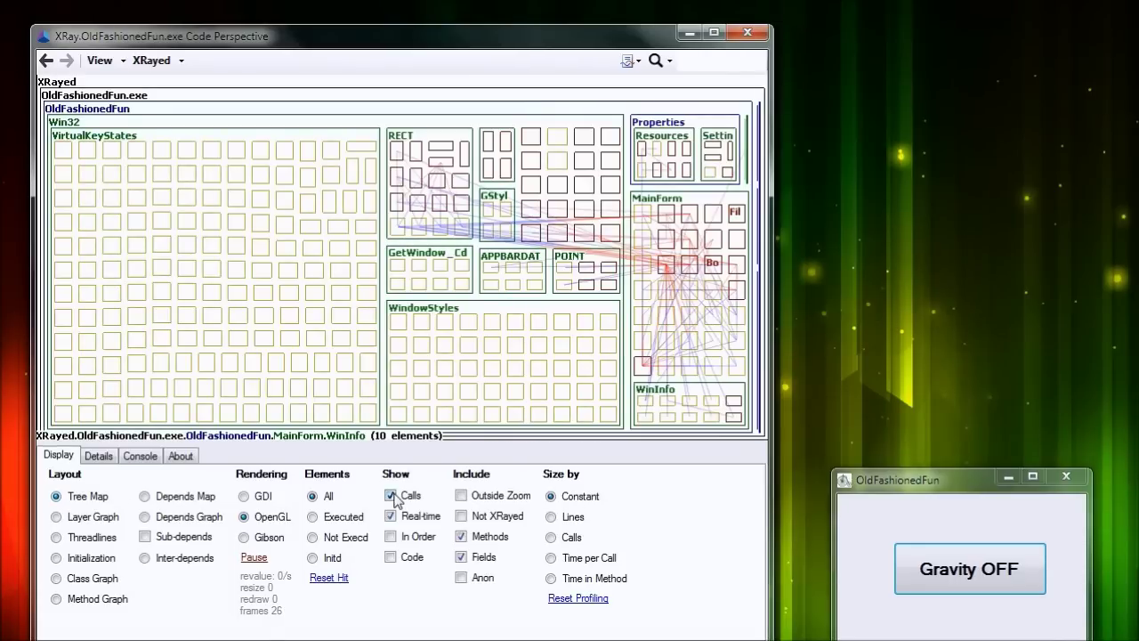
Hide the static call lines, turn gravity on, and examine the real-time calls around MainForm's StepTimer_Tick
left_click(398, 499)
left_click(996, 574)
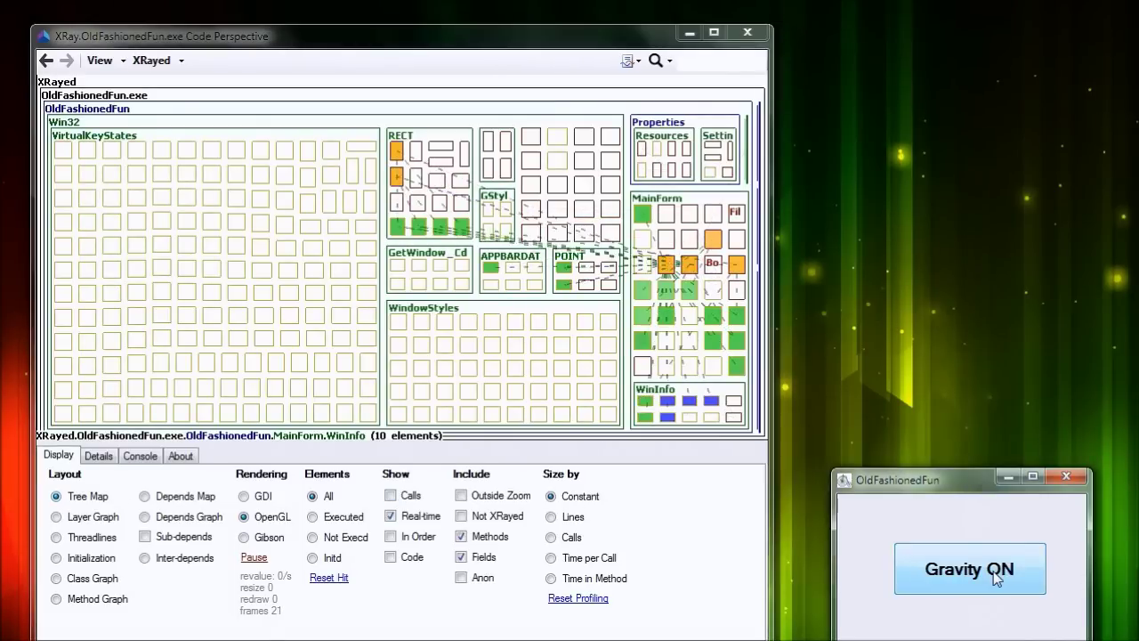
left_click_drag(683, 291, 639, 299)
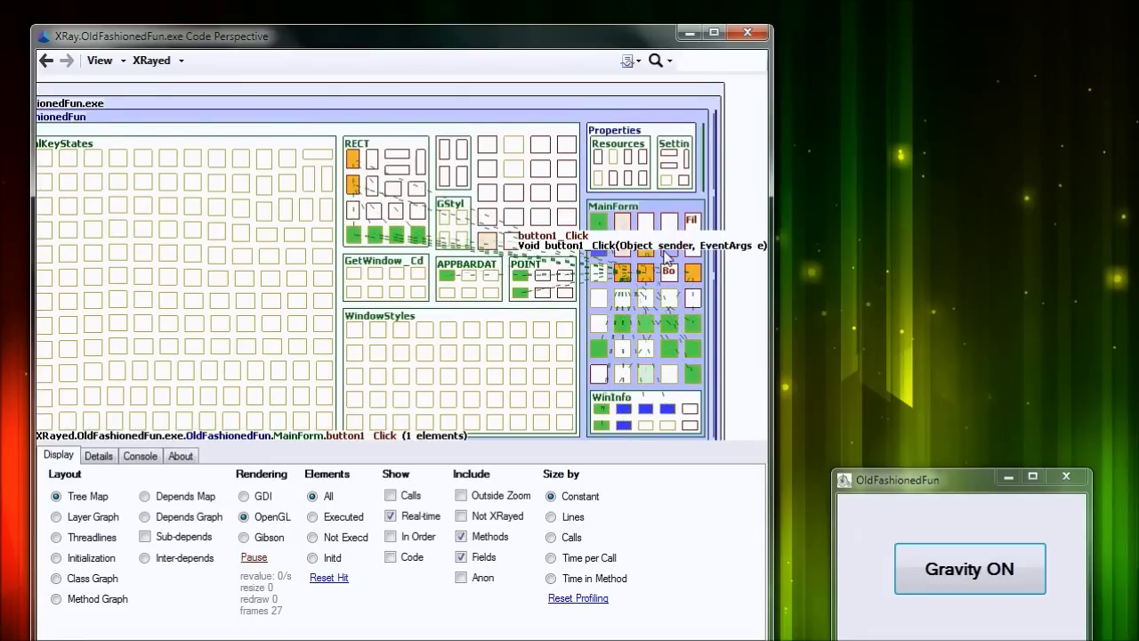
scroll(628, 276, "up", 3)
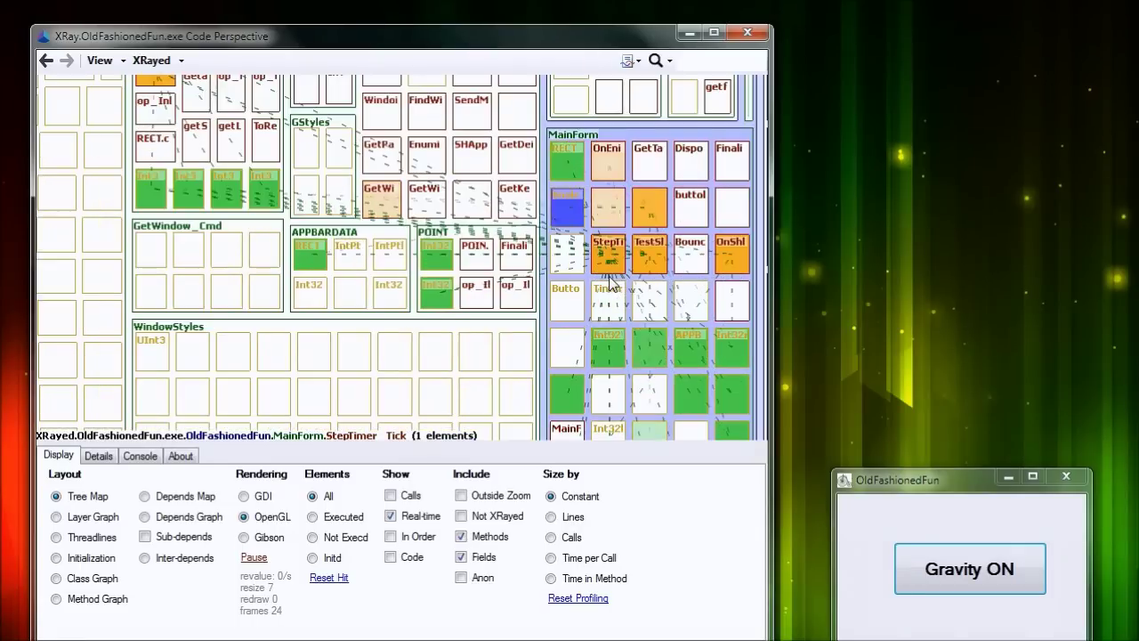
left_click_drag(599, 244, 588, 264)
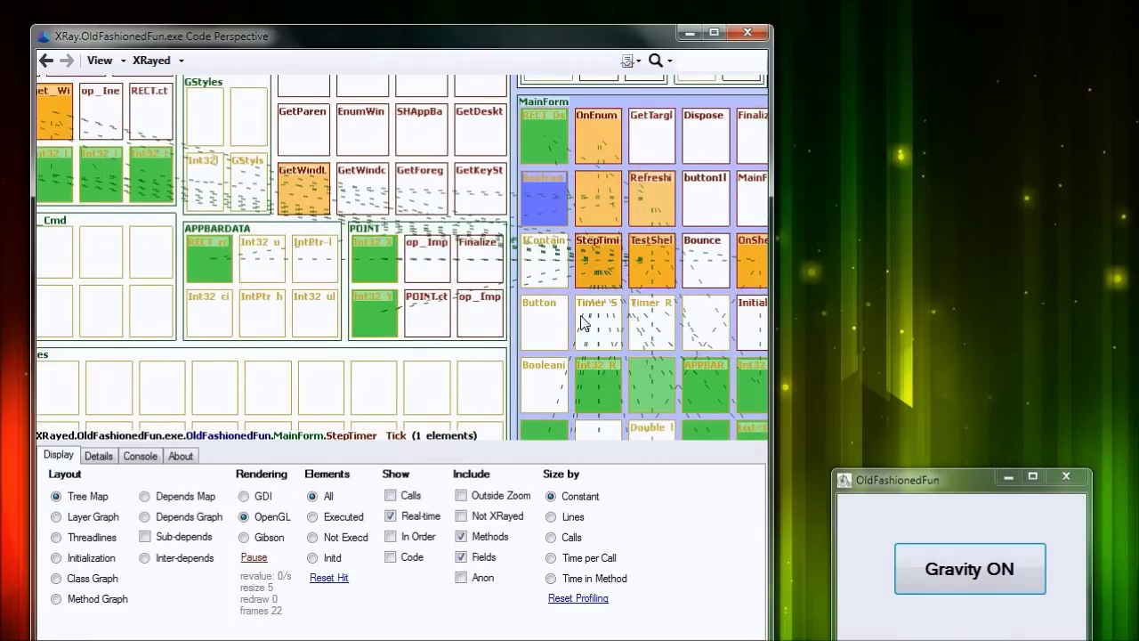
Examine the real-time activity in RECT, POINT and MainForm, ending on the full Tree Map
scroll(583, 322, "down", 3)
scroll(382, 292, "up", 2)
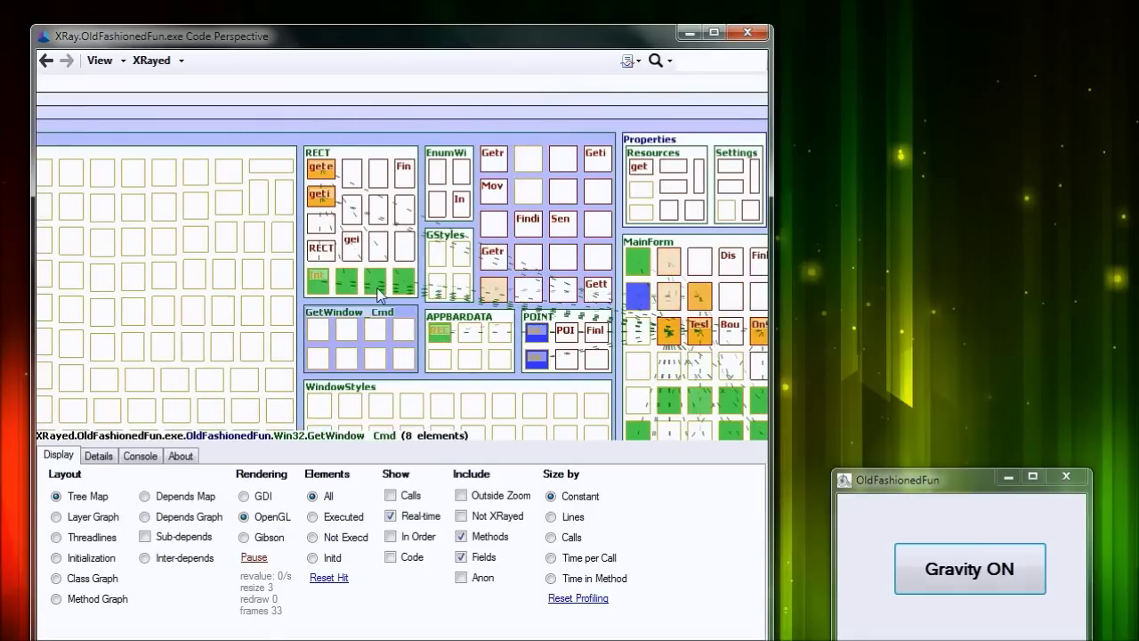
scroll(379, 285, "up", 2)
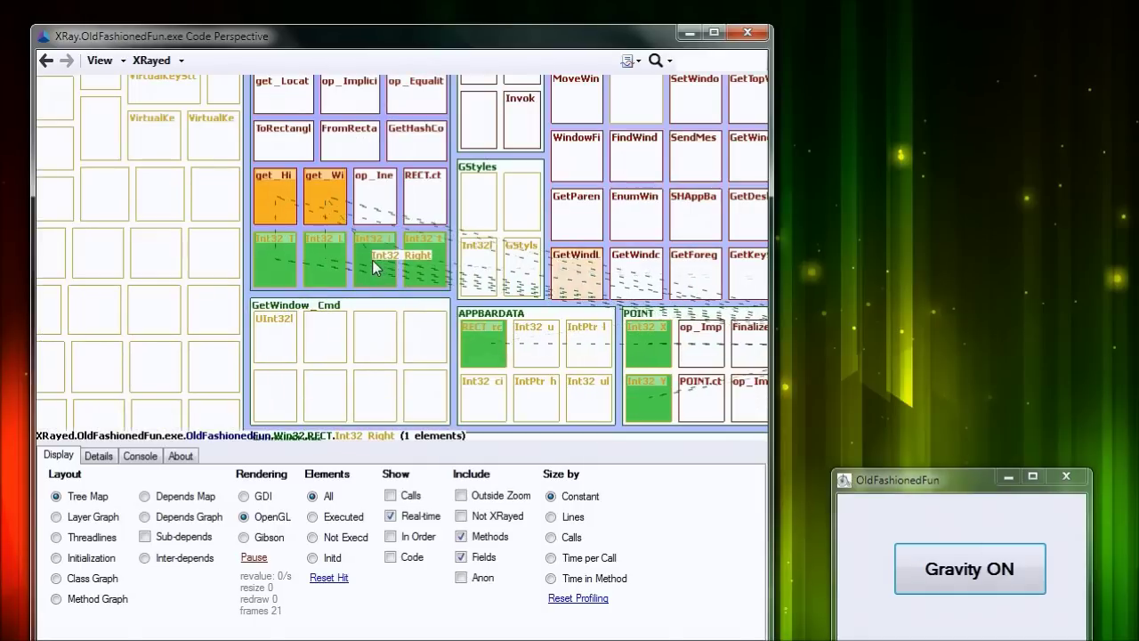
scroll(373, 261, "down", 1)
scroll(373, 262, "down", 1)
left_click_drag(607, 320, 503, 335)
scroll(516, 331, "up", 2)
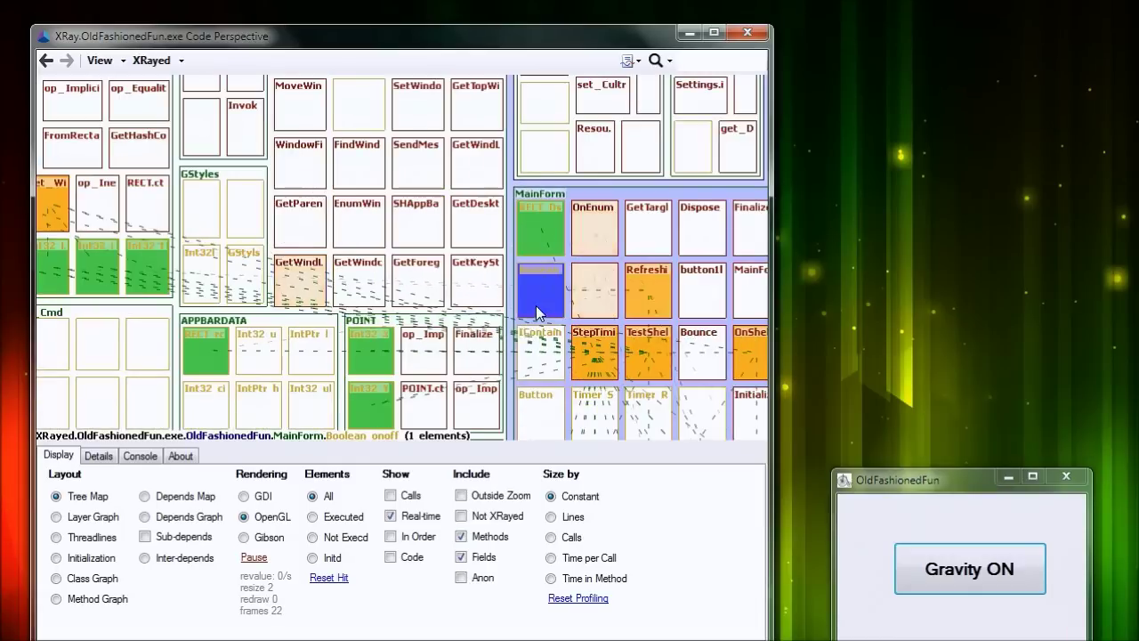
scroll(536, 306, "up", 1)
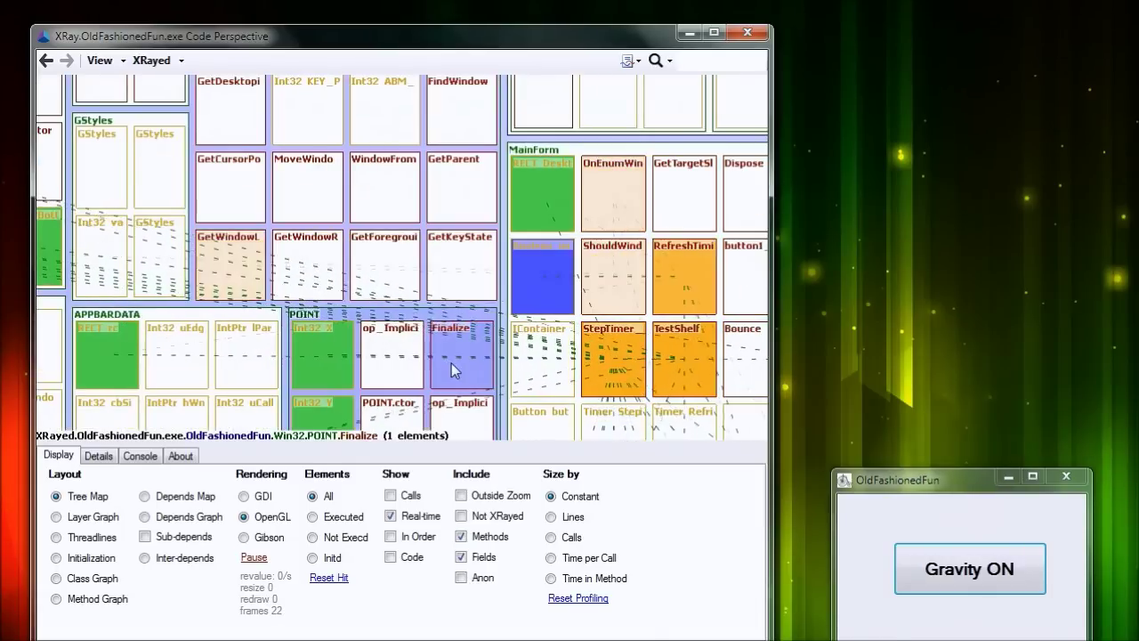
scroll(452, 363, "down", 2)
scroll(451, 362, "down", 1)
scroll(604, 301, "up", 1)
scroll(610, 300, "down", 1)
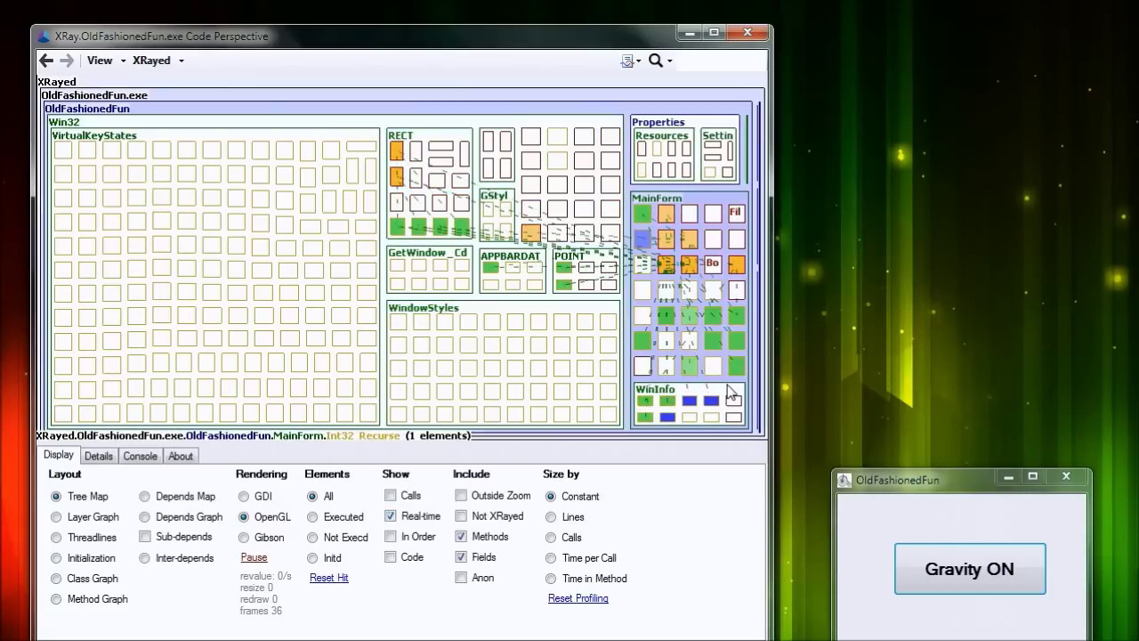
Turn off real-time calls and limit the Tree Map to executed elements
left_click(421, 516)
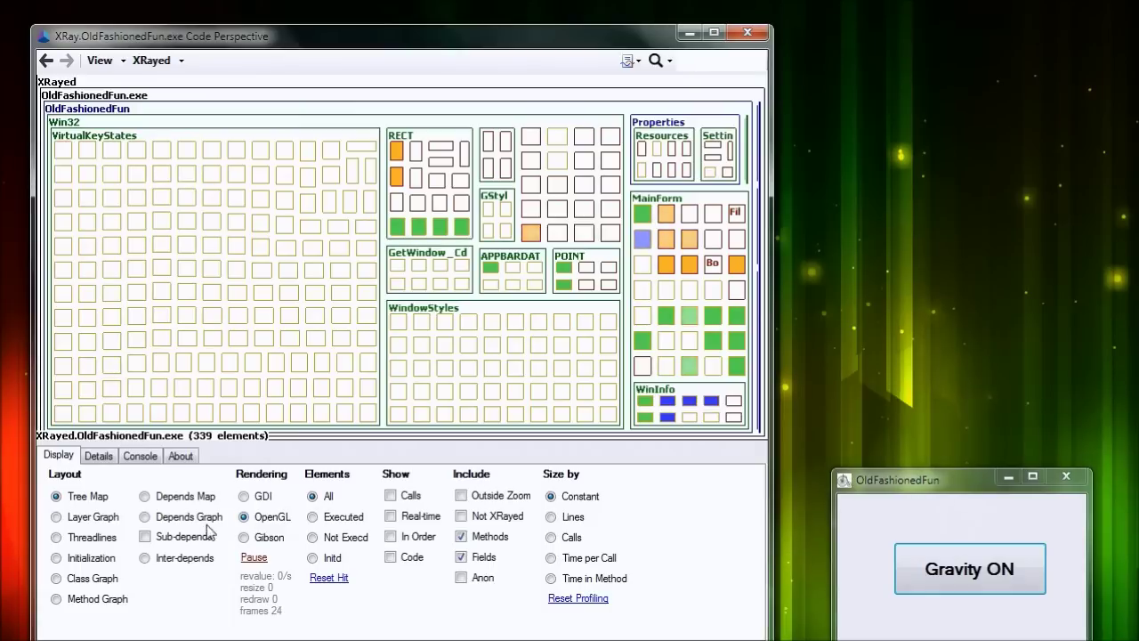
left_click(330, 520)
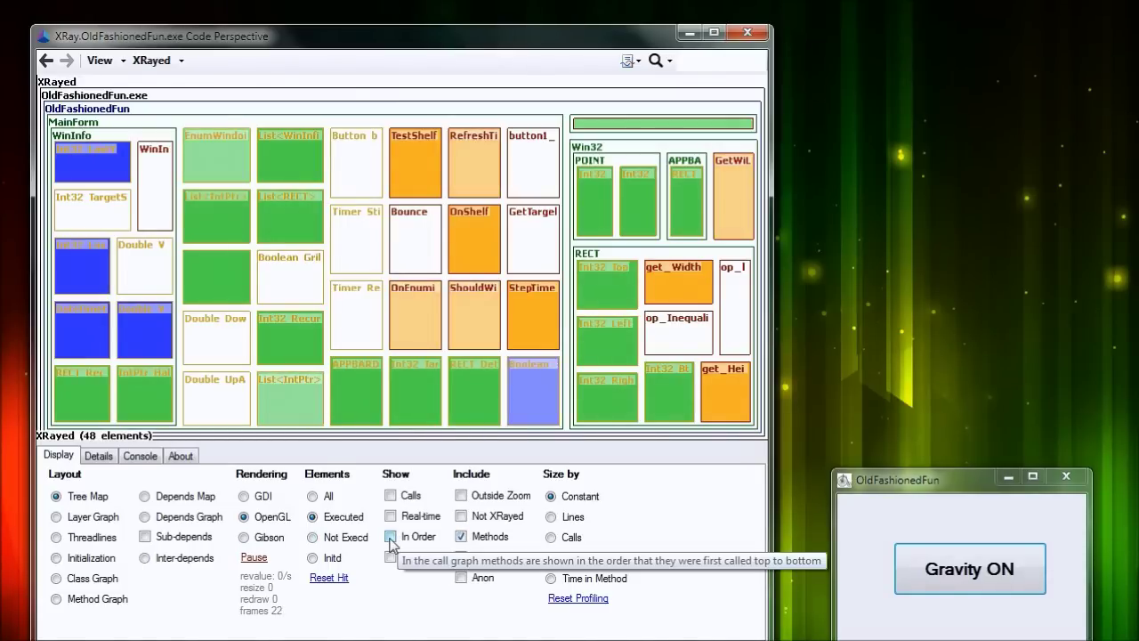
Show the Method Graph with methods in call order and call lines visible, with gravity switched off
left_click(89, 599)
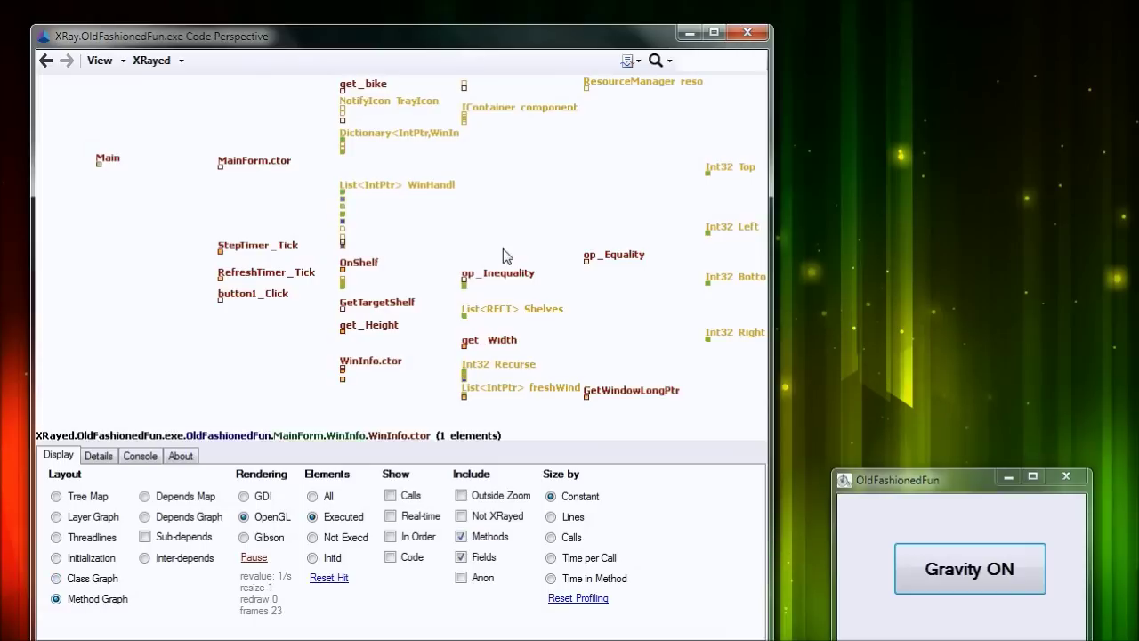
left_click(401, 539)
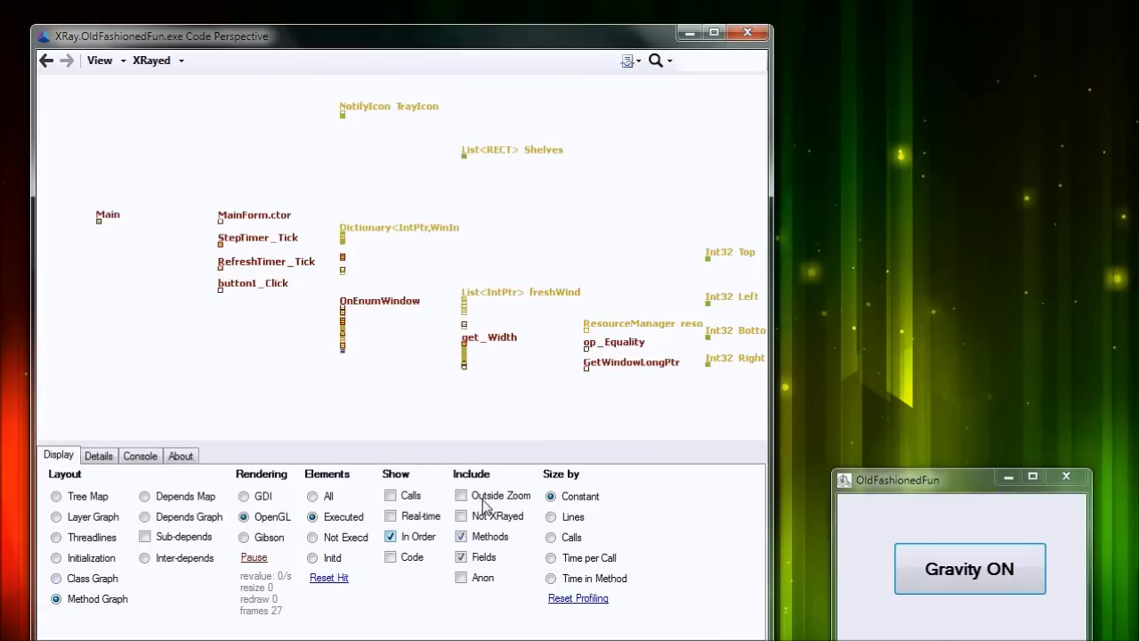
left_click(969, 561)
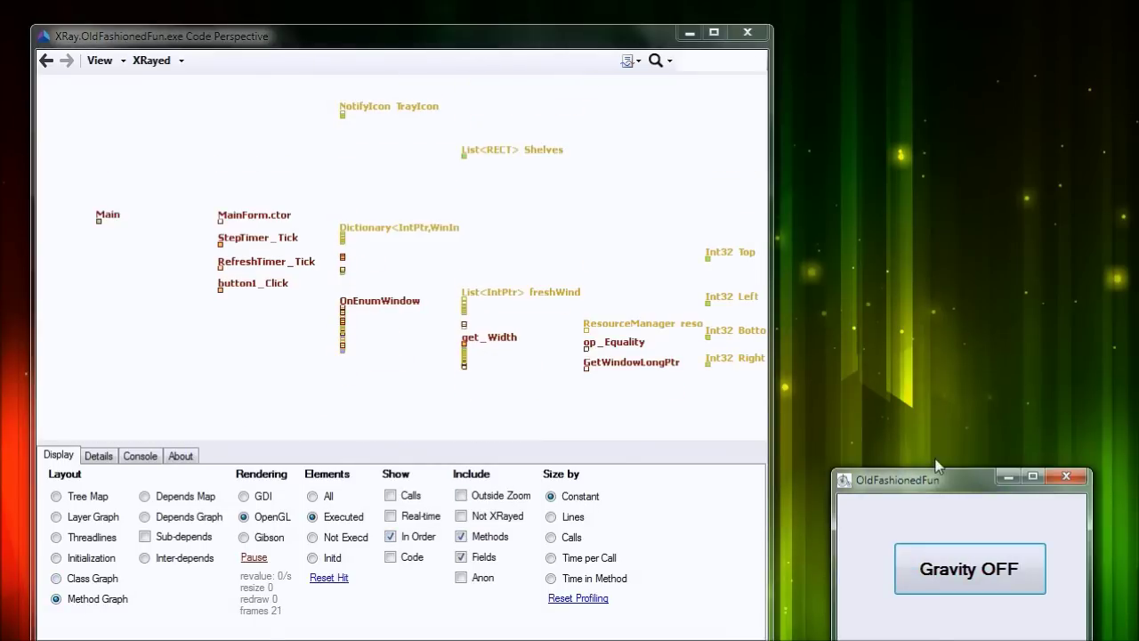
left_click(417, 504)
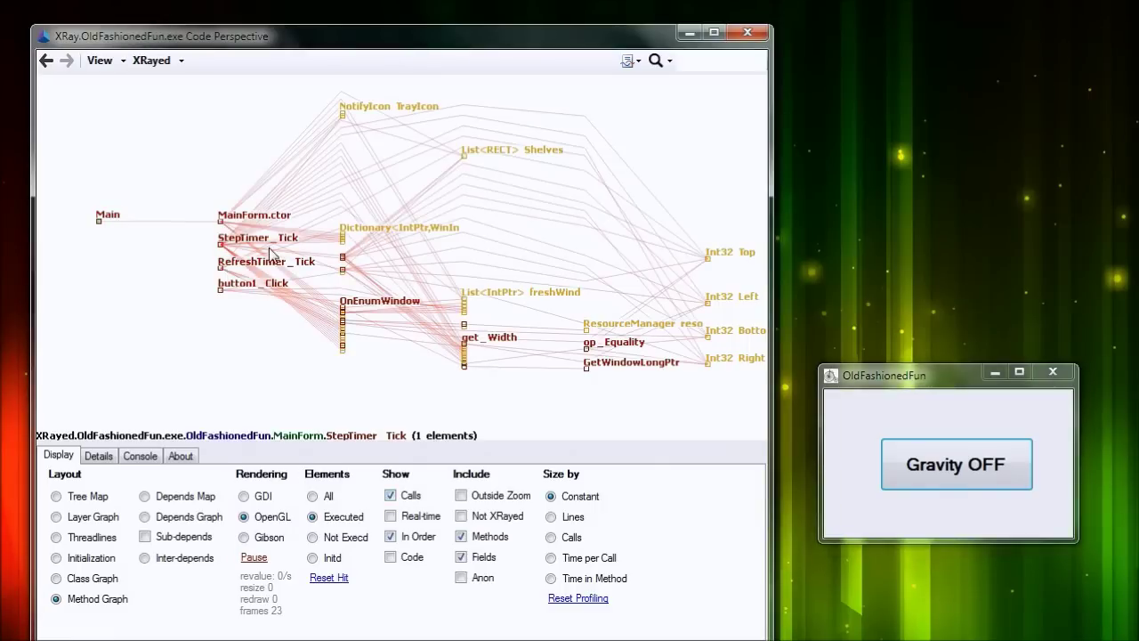
Focus the Method Graph on MainForm.ctor and compare its calls with In Order off and on
scroll(313, 329, "up", 3)
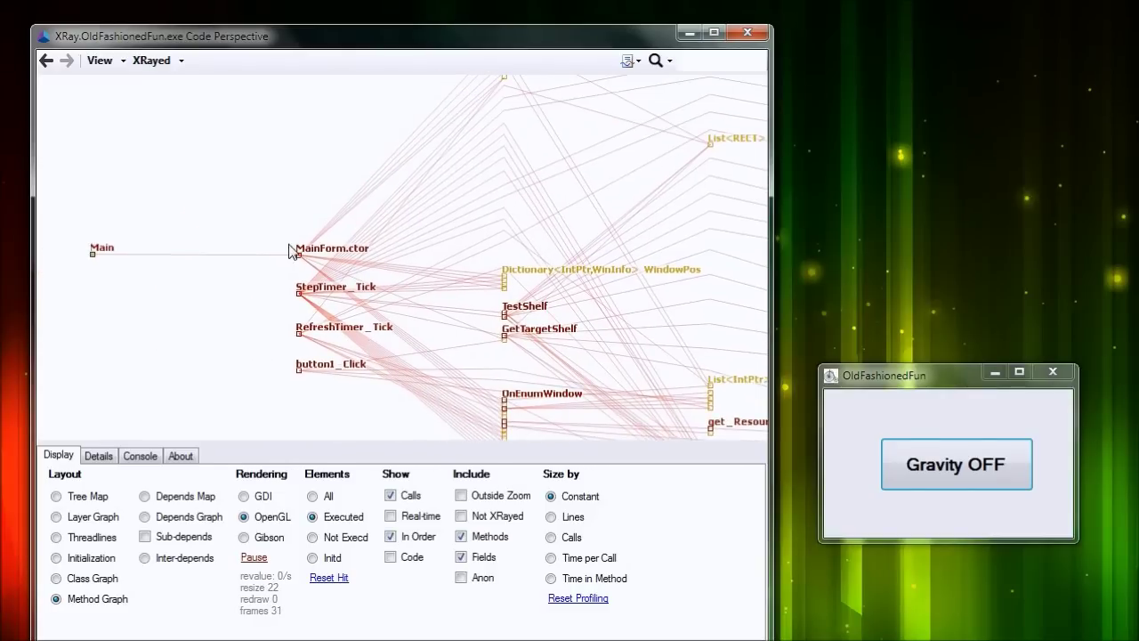
left_click(310, 256)
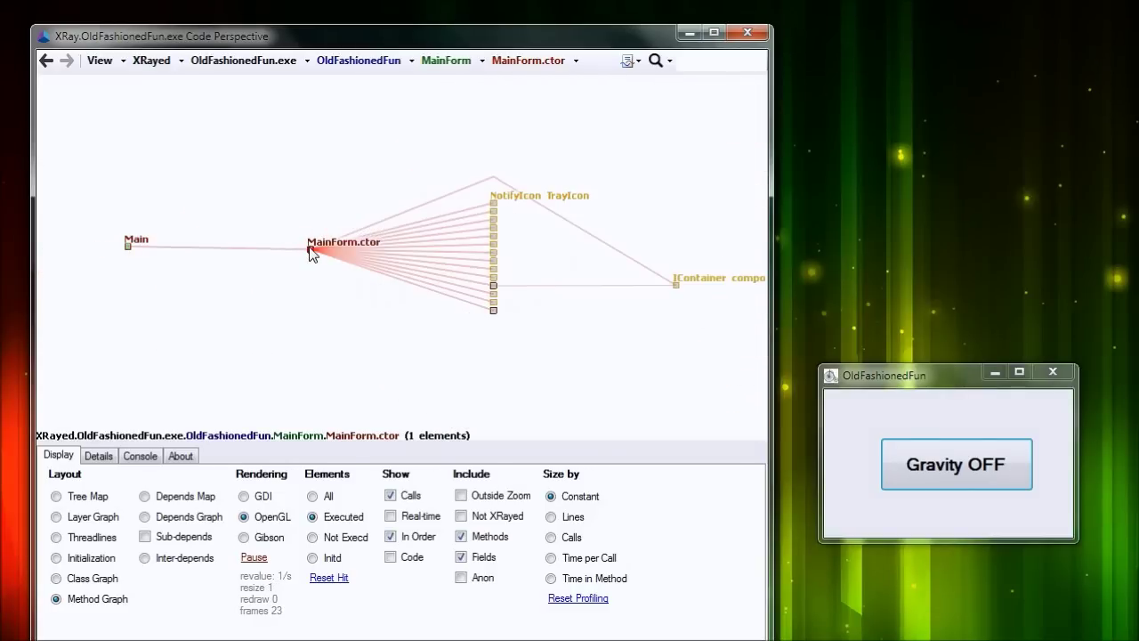
left_click(424, 541)
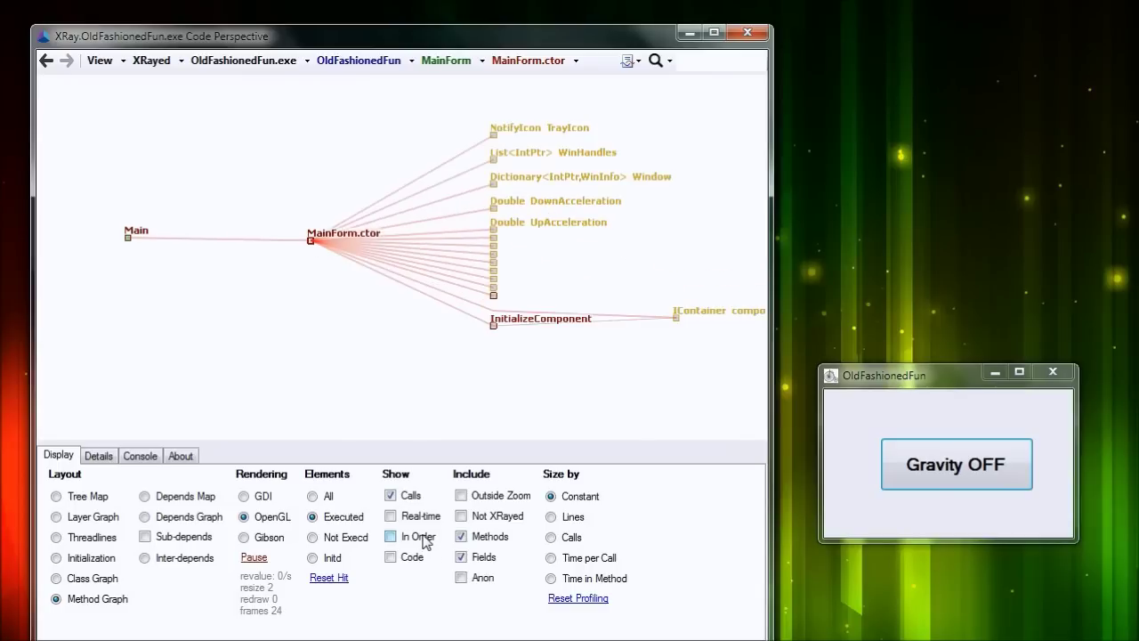
left_click(424, 541)
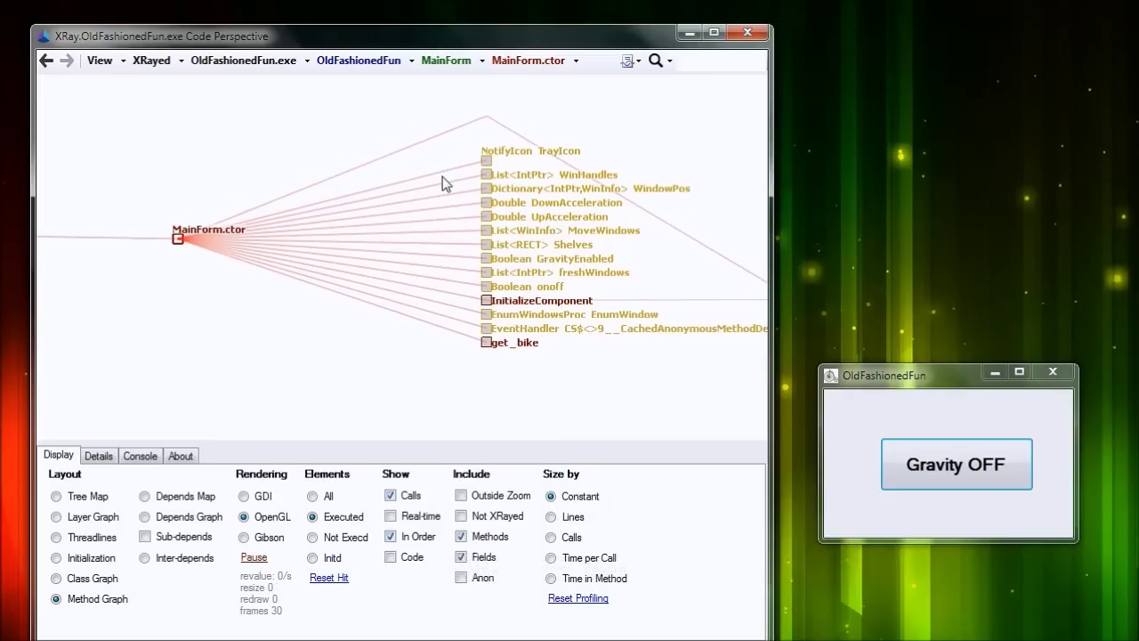
Examine get_bike in the unordered graph, and return to call order to read MainForm.ctor's calls from NotifyIcon TrayIcon downward
left_click(391, 537)
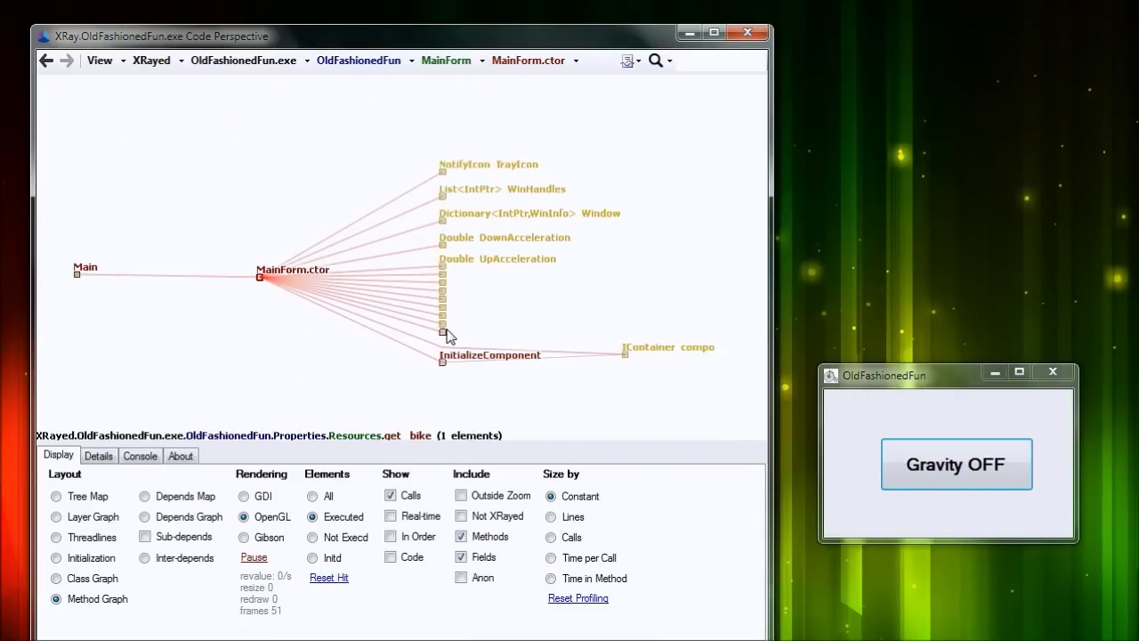
left_click_drag(447, 331, 446, 324)
mouse_move(493, 208)
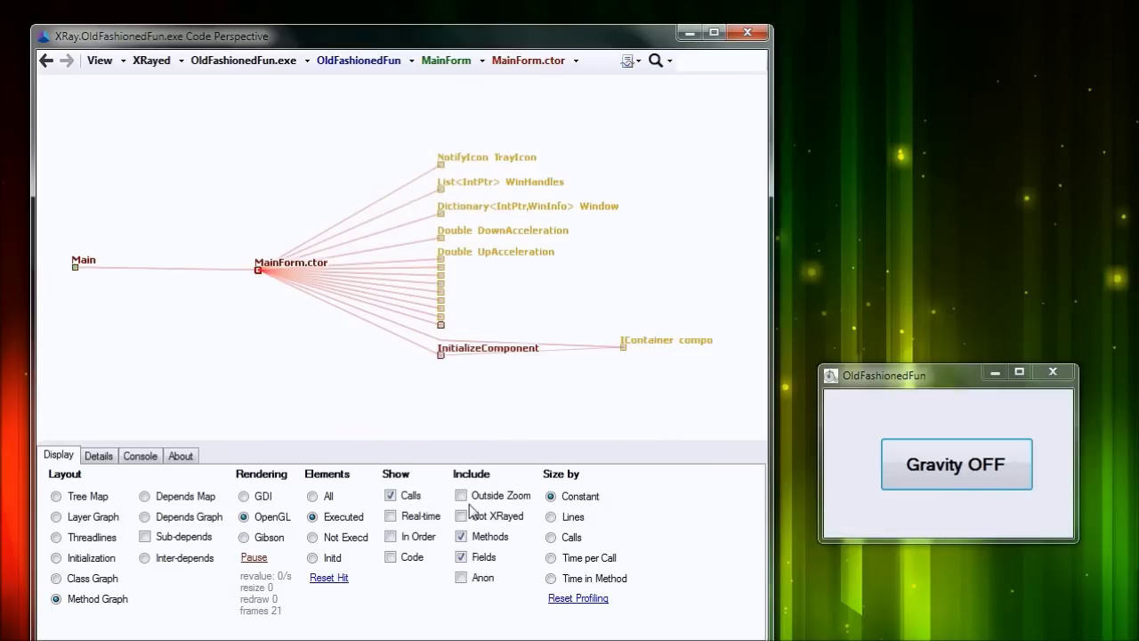
left_click(424, 538)
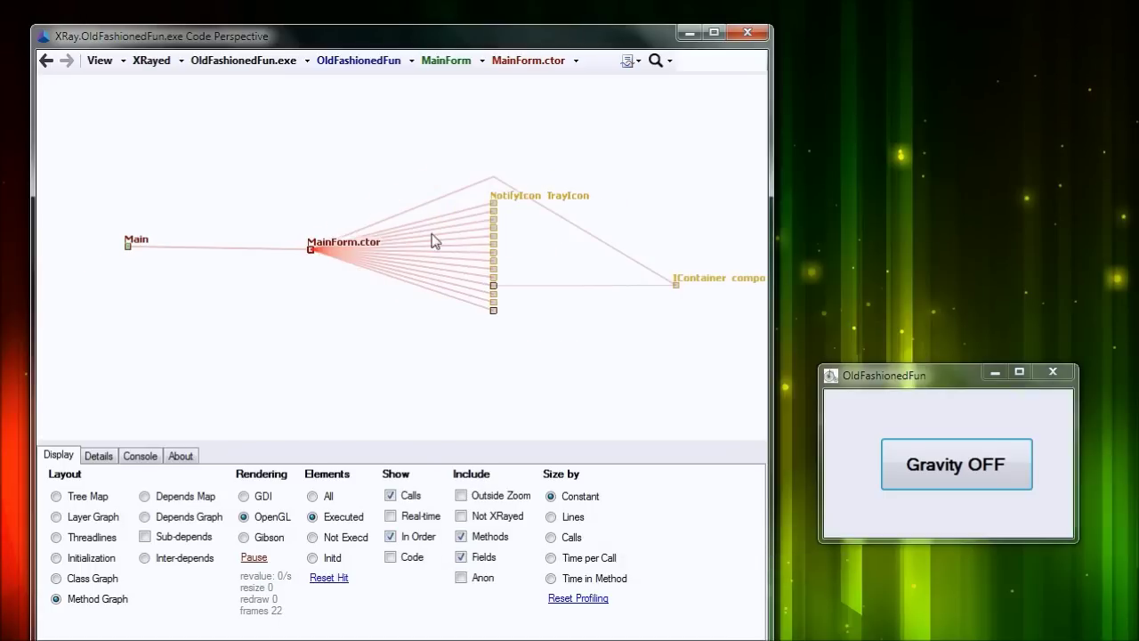
scroll(432, 240, "up", 3)
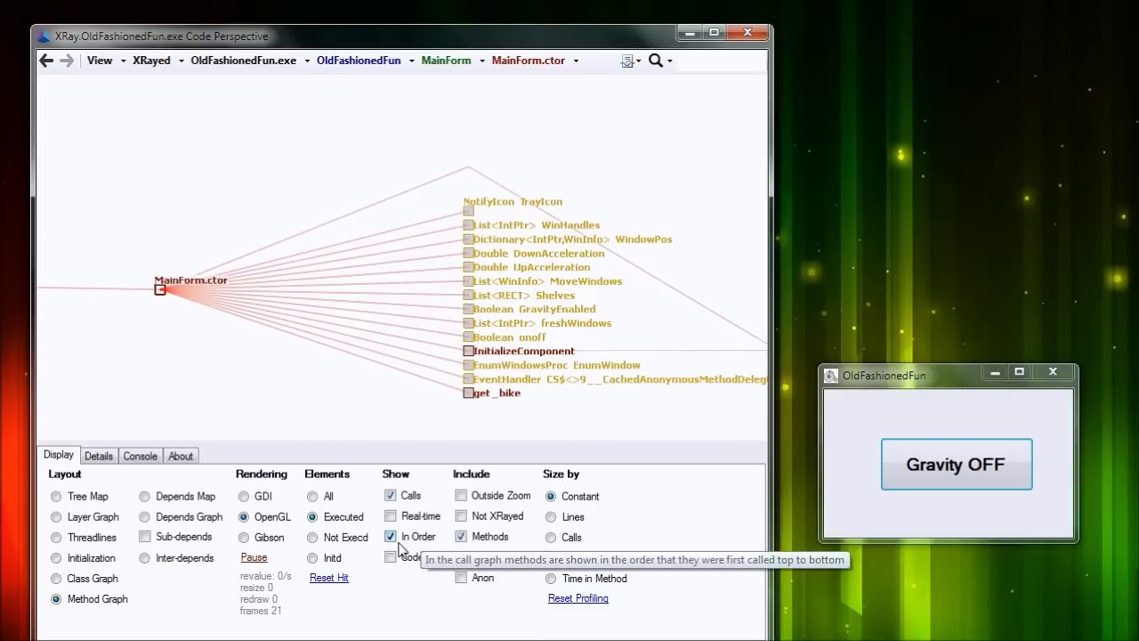
left_click_drag(449, 261, 402, 239)
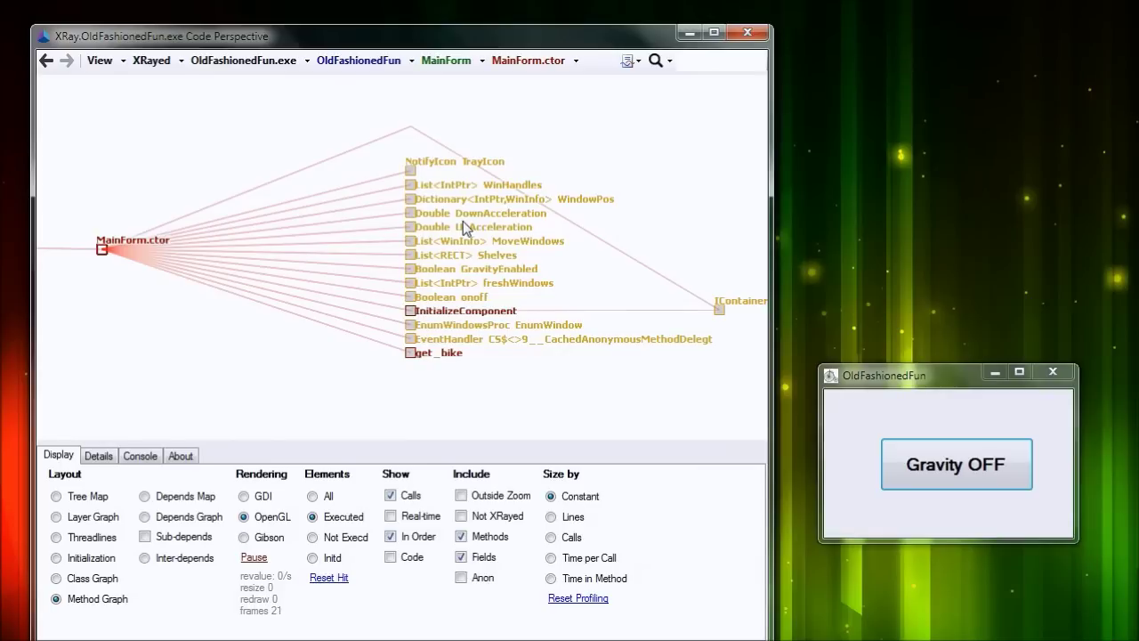
left_click_drag(409, 457, 402, 412)
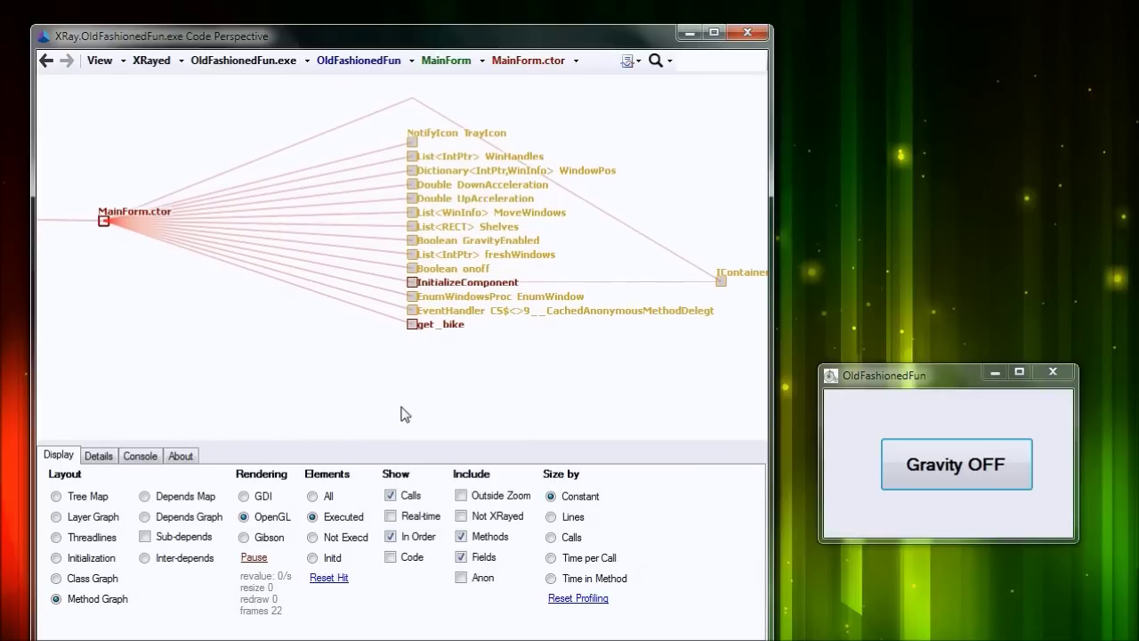
Show code inside the graph elements with In Order off, and examine the source of MainForm.ctor
left_click(405, 556)
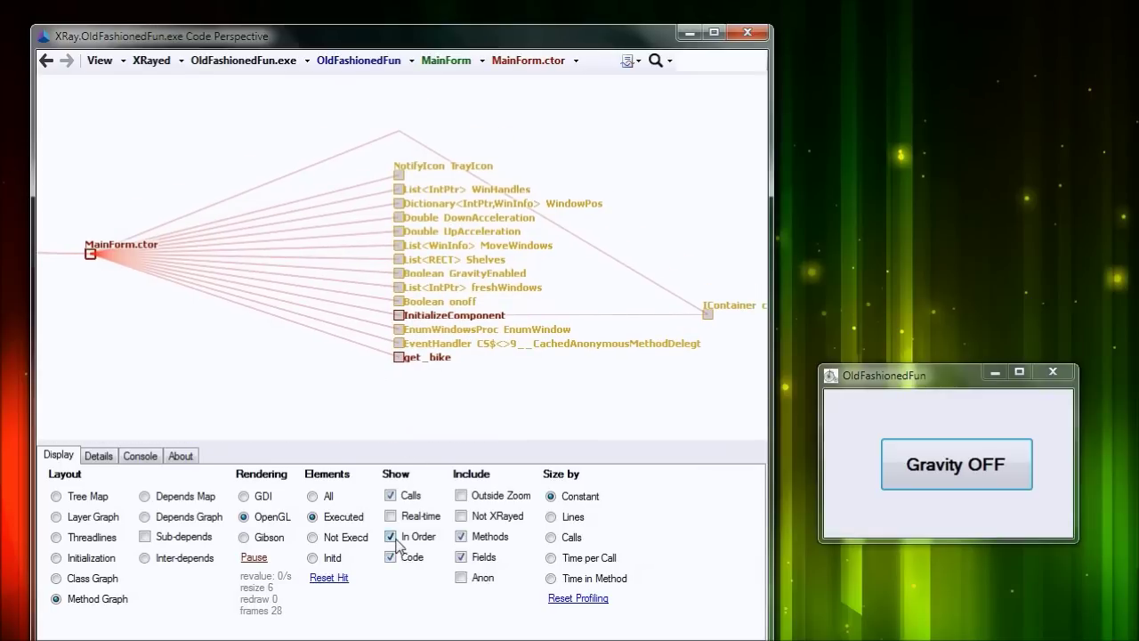
left_click(403, 536)
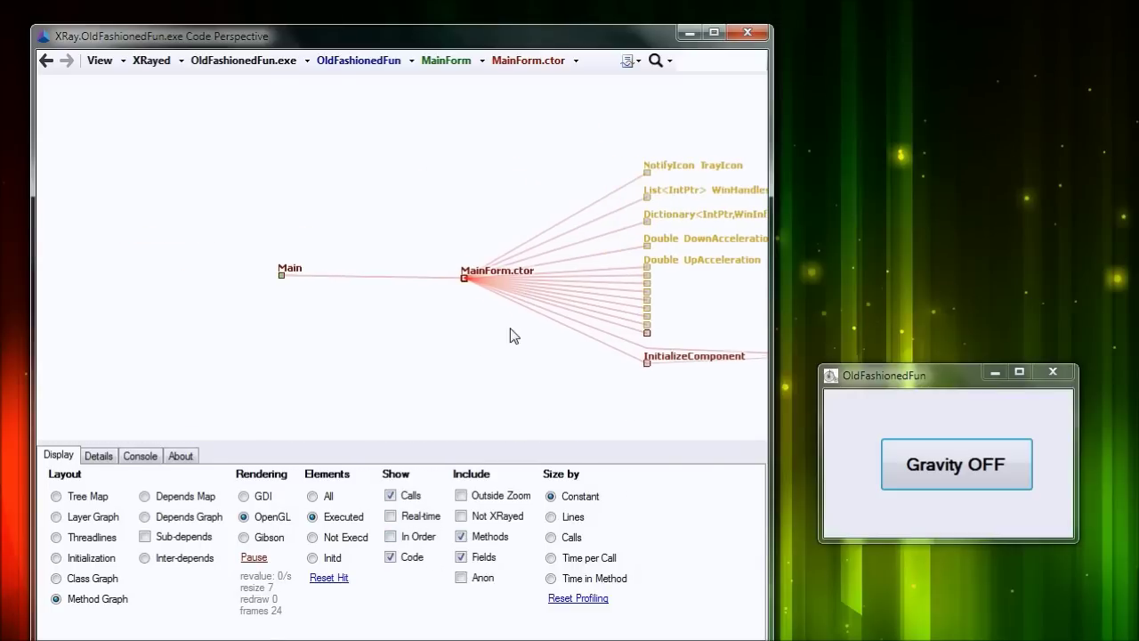
scroll(477, 277, "up", 5)
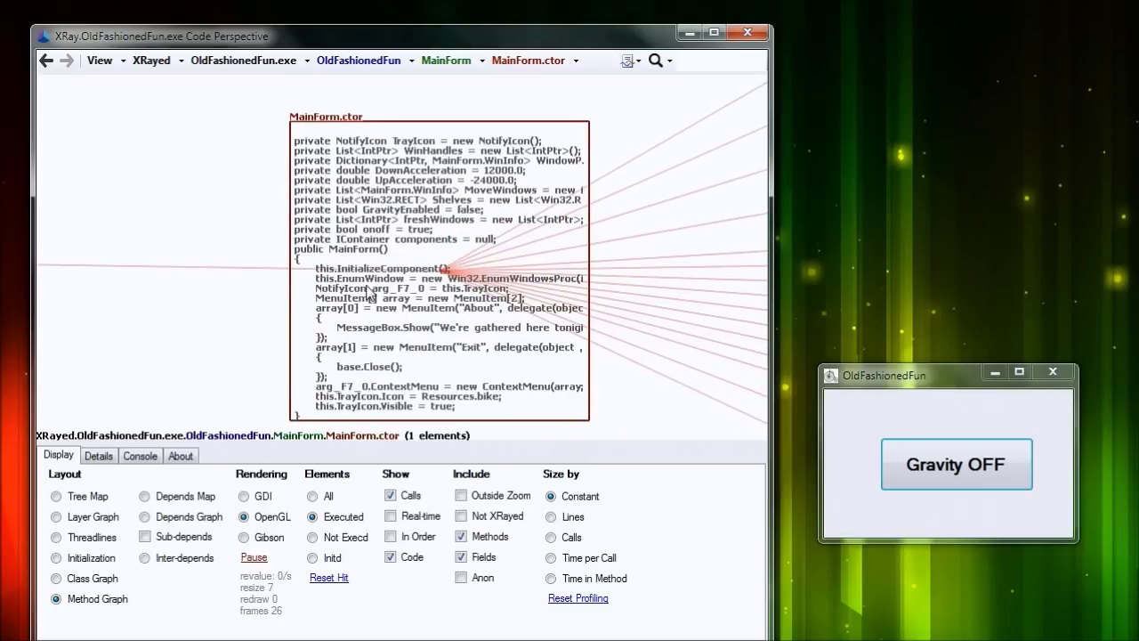
scroll(411, 381, "down", 5)
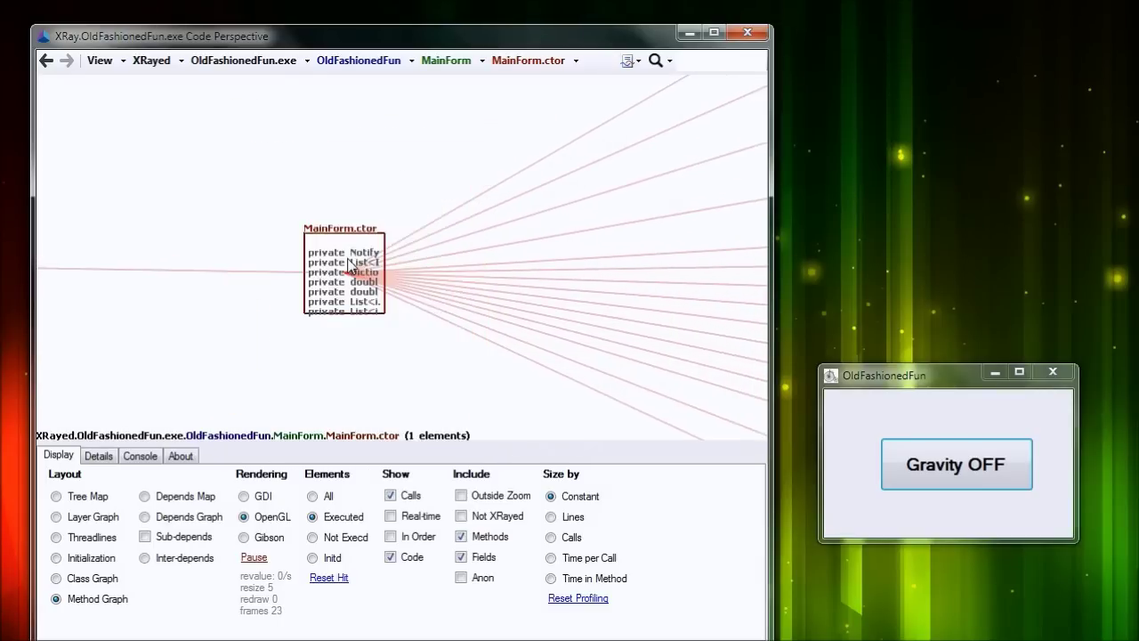
Examine the values shown in MainForm.ctor's fields, such as UpAcceleration and GravityEnabled, and hide the code again
scroll(498, 269, "up", 6)
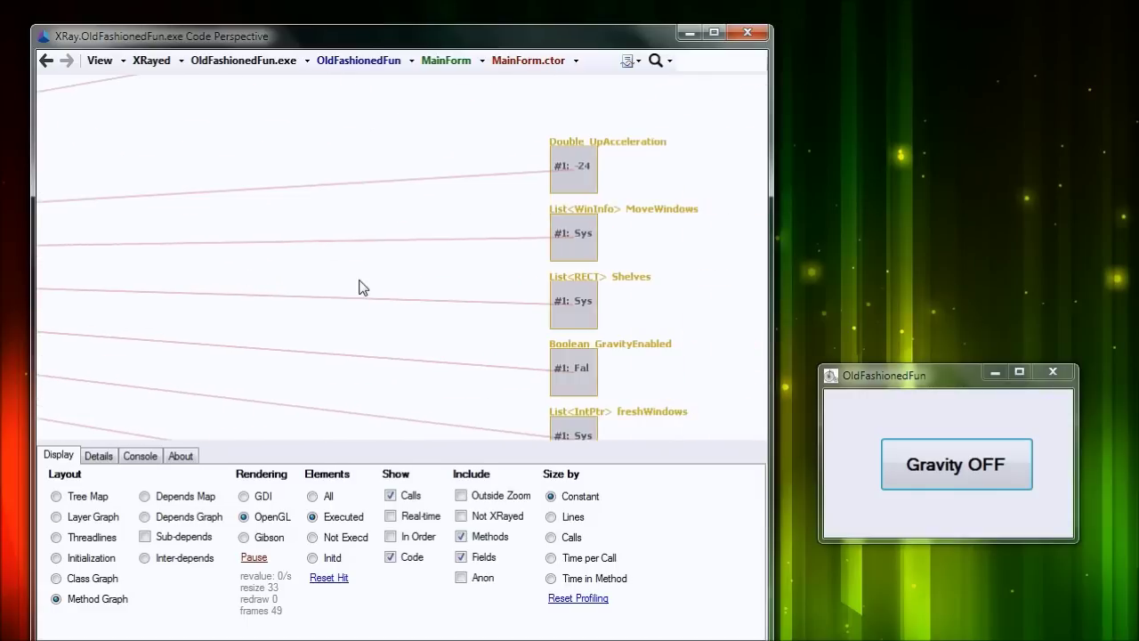
scroll(488, 278, "up", 2)
scroll(472, 280, "down", 3)
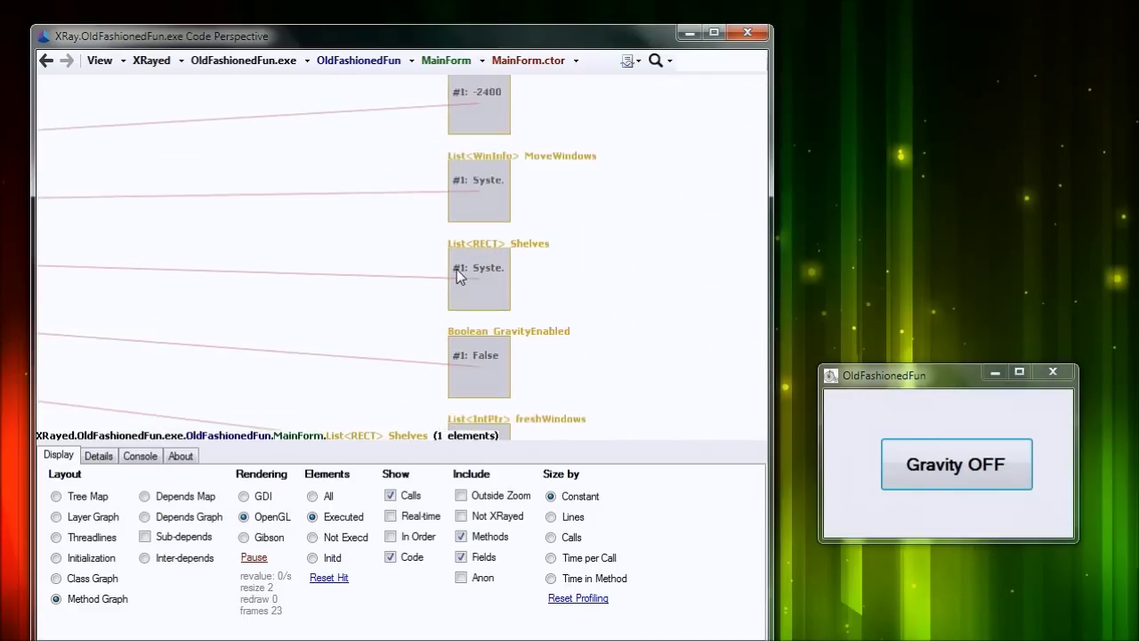
scroll(457, 274, "down", 2)
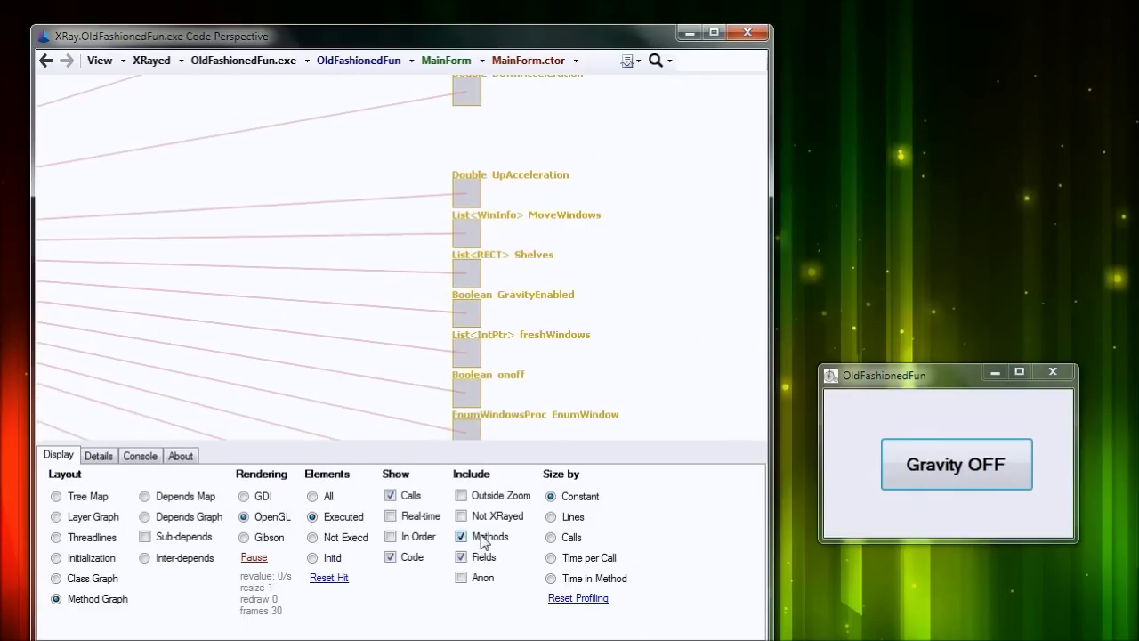
scroll(361, 358, "down", 3)
scroll(361, 356, "down", 2)
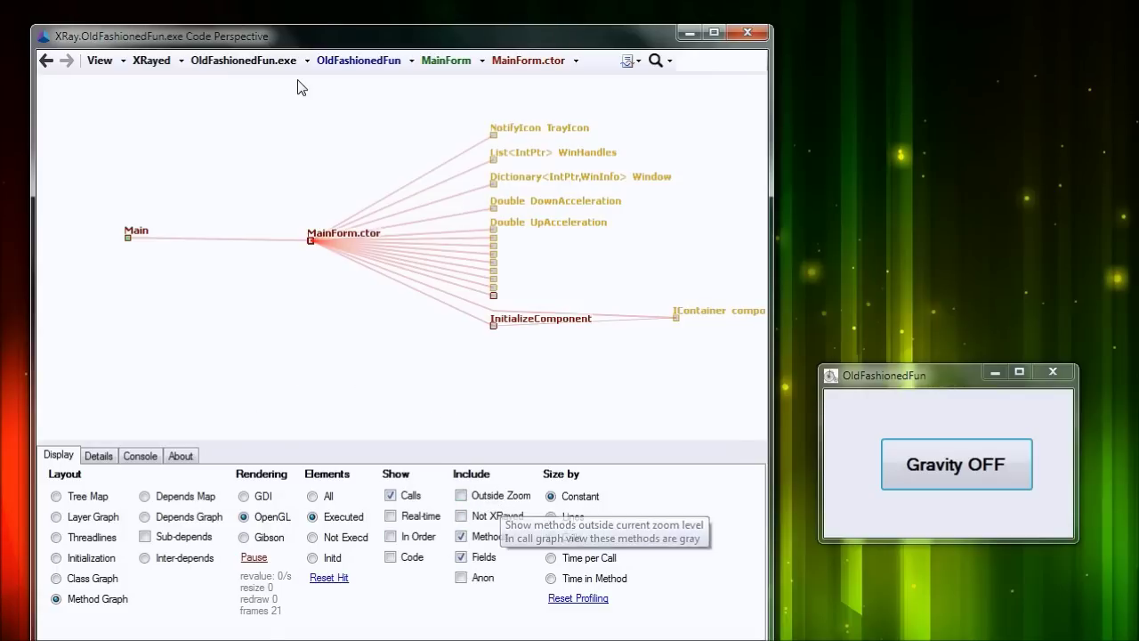
Widen the focus to the MainForm class and display it as a Tree Map
left_click(443, 62)
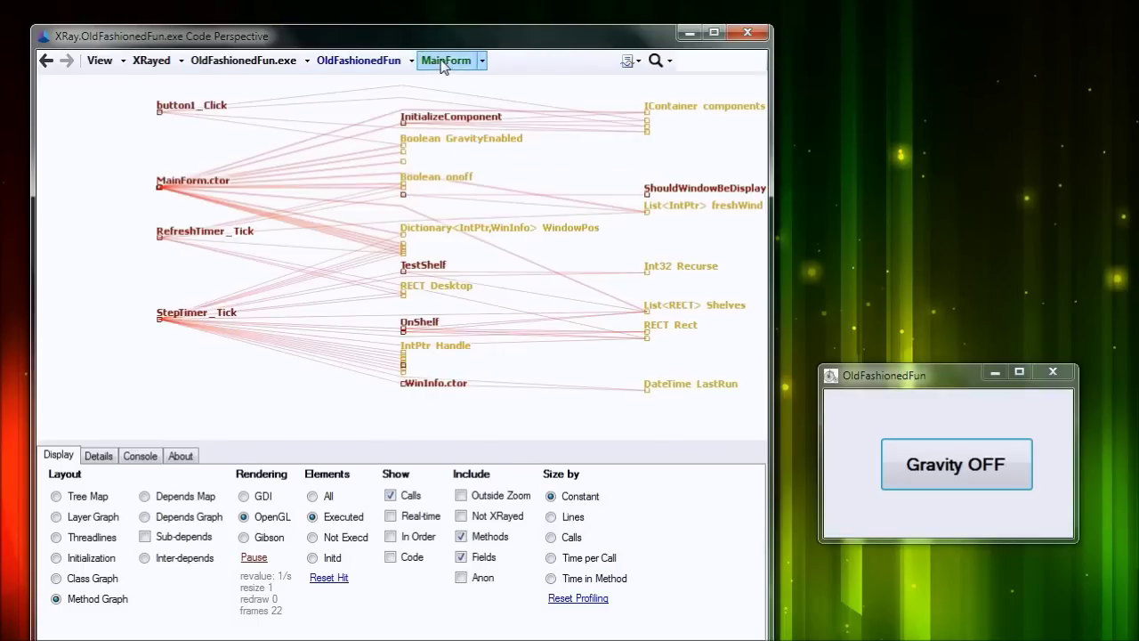
left_click(96, 497)
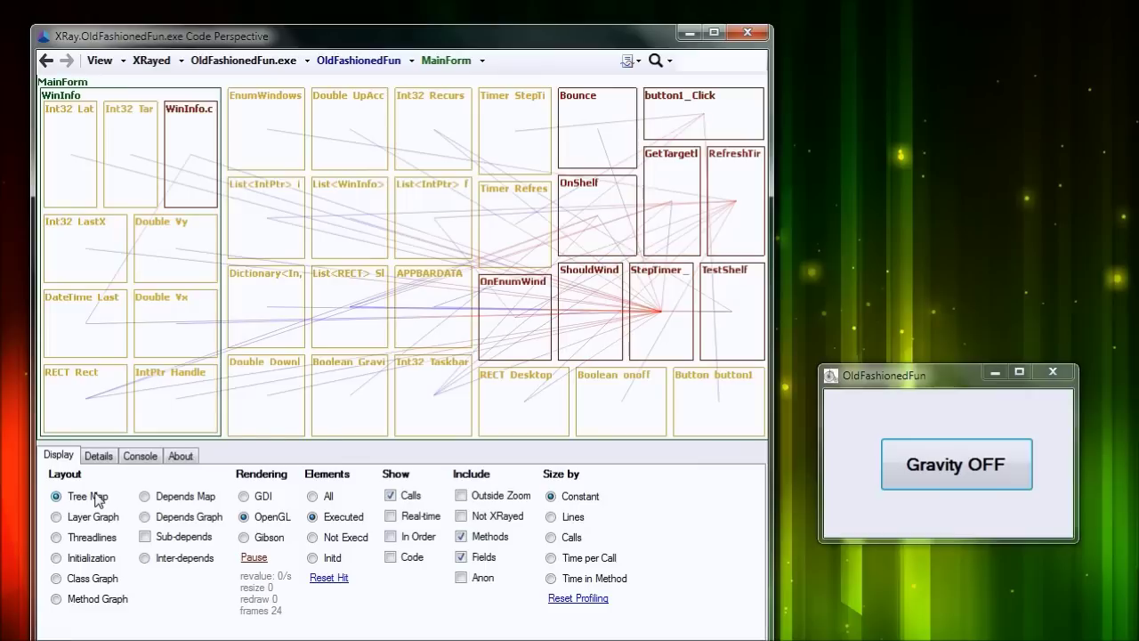
Hide the call lines in the MainForm tree map, and examine the map with elements outside the zoom temporarily included
left_click(418, 499)
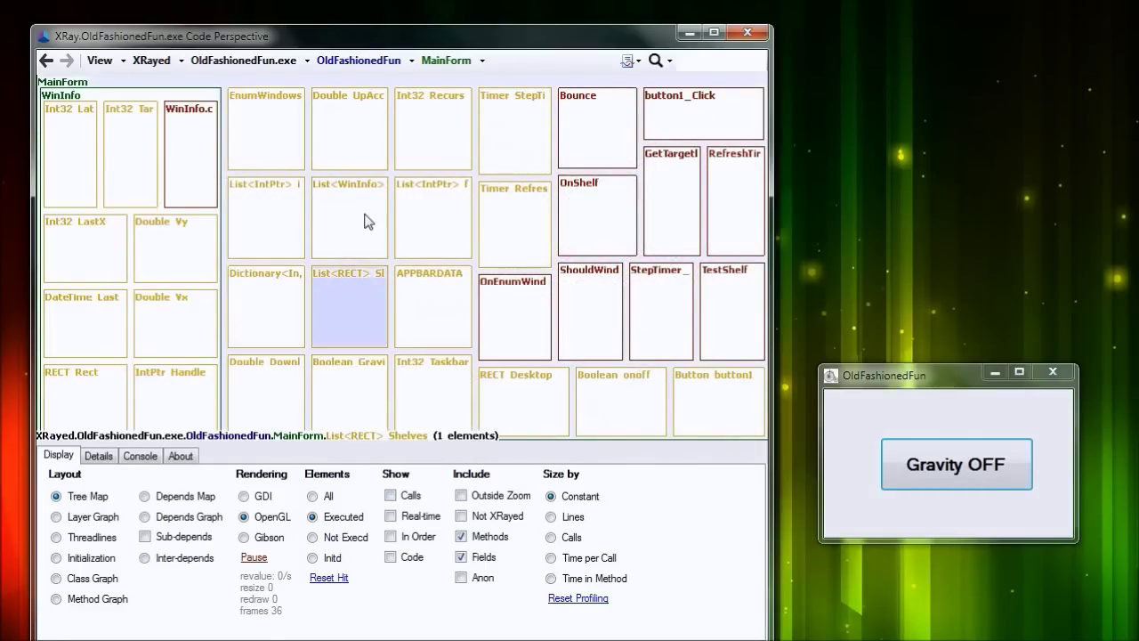
left_click(501, 501)
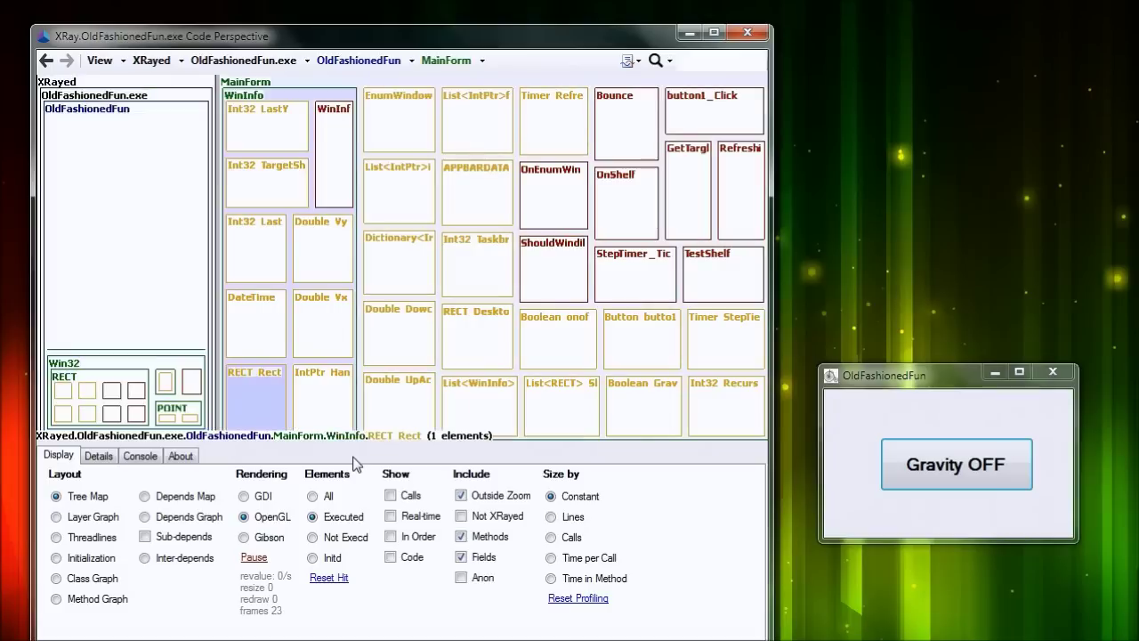
left_click(479, 499)
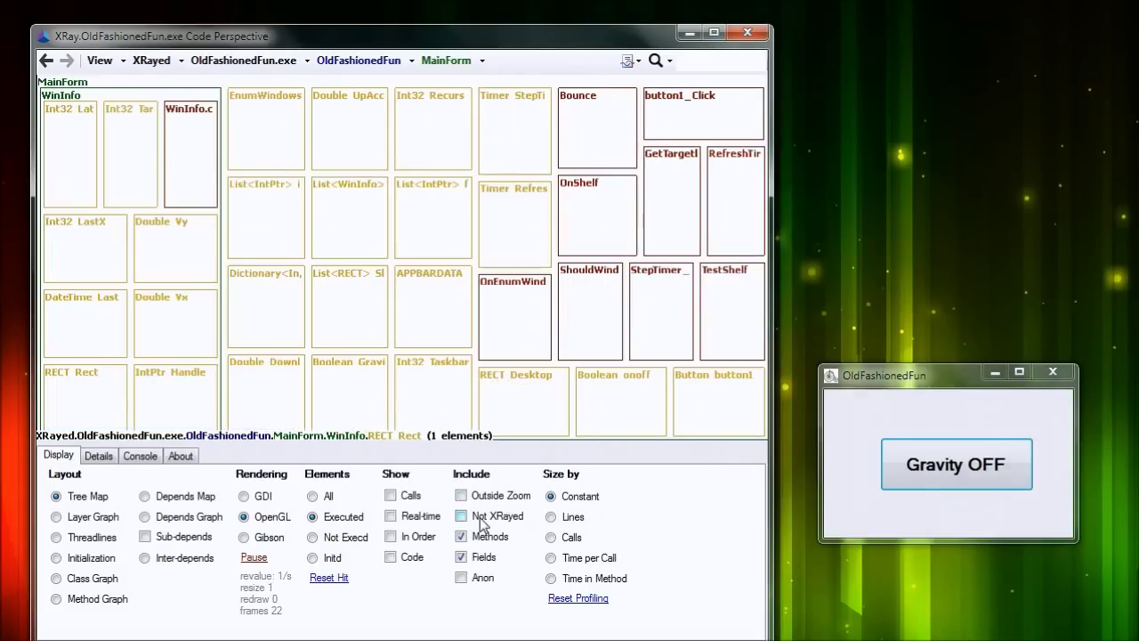
Include the Not XRayed elements beside MainForm, examine the calls into them, and exclude both the calls and those elements again
left_click(479, 520)
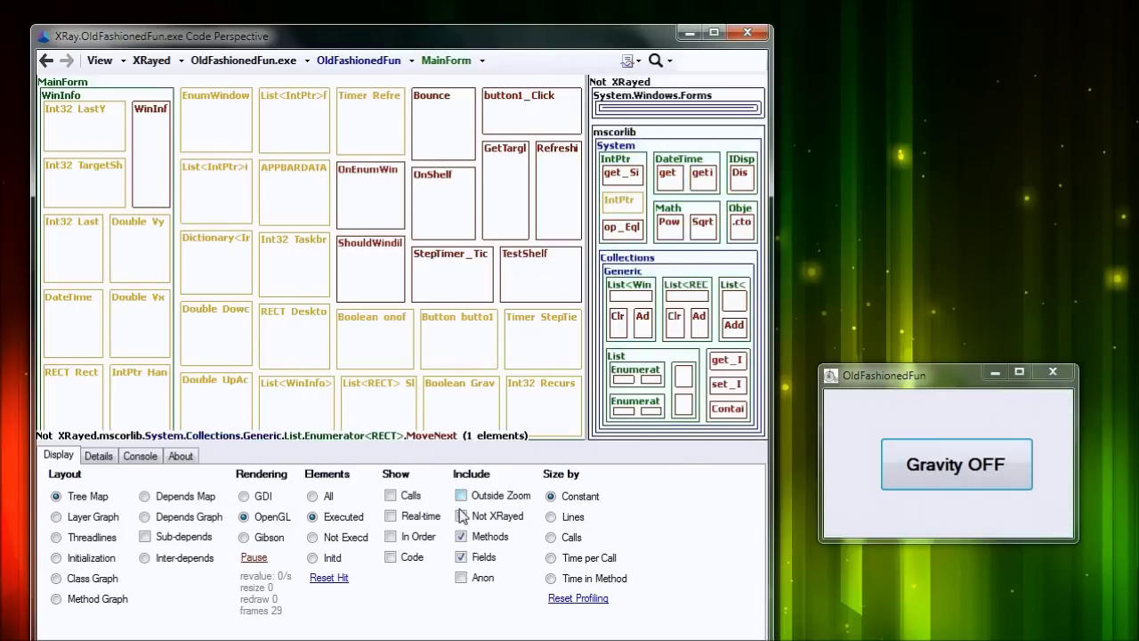
left_click(403, 499)
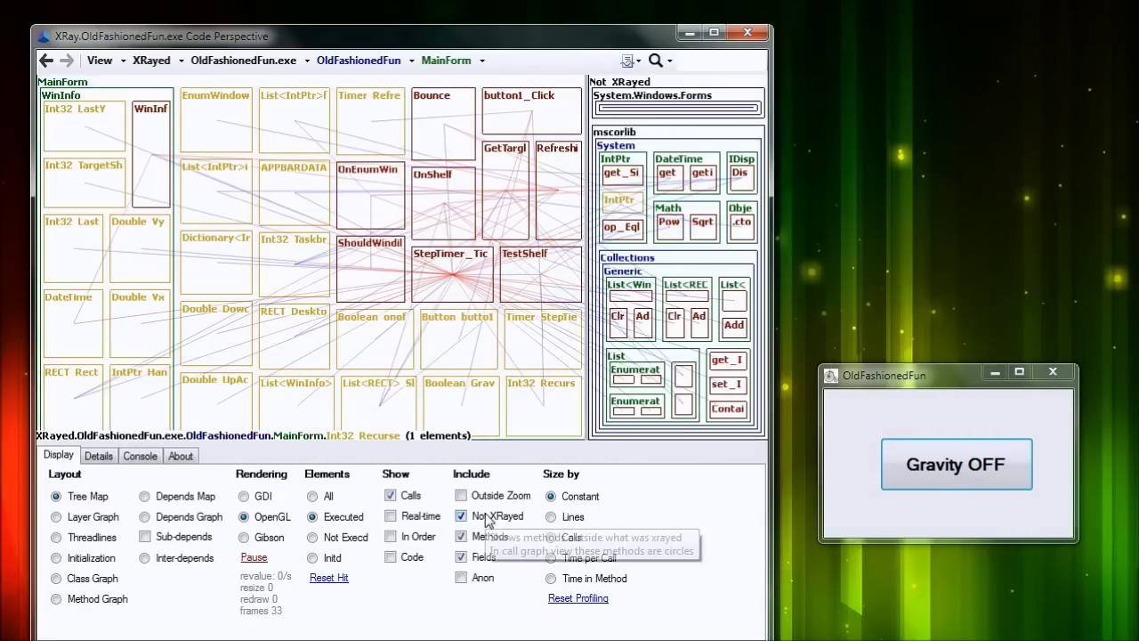
left_click(401, 495)
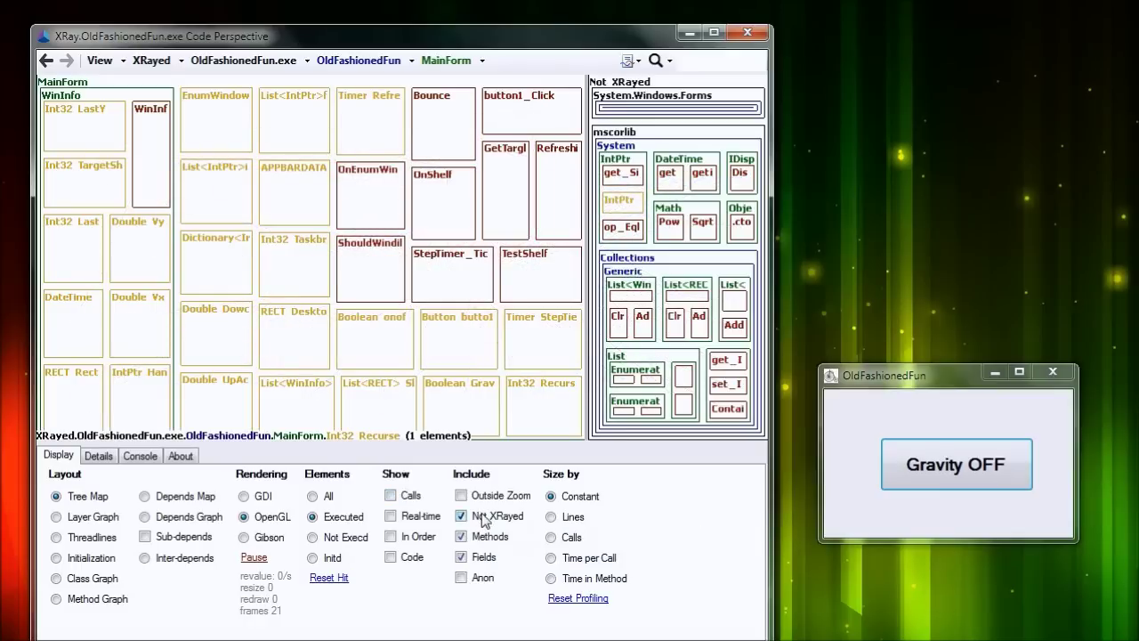
left_click(500, 522)
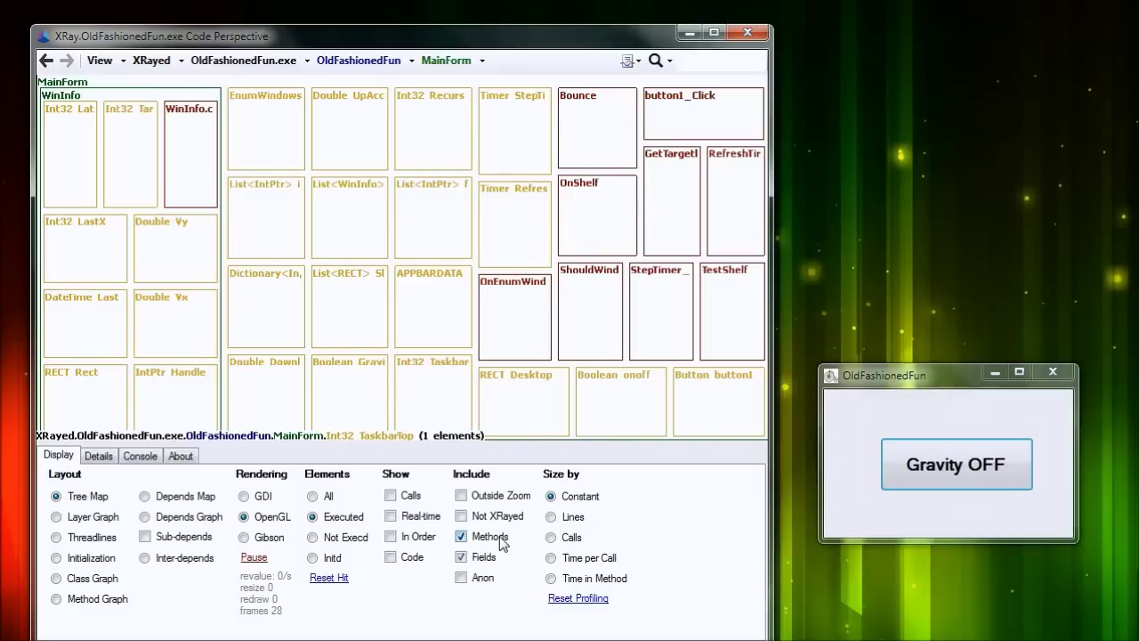
Widen the tree map to the whole XRayed program, and compare it with methods excluded and included
left_click(100, 59)
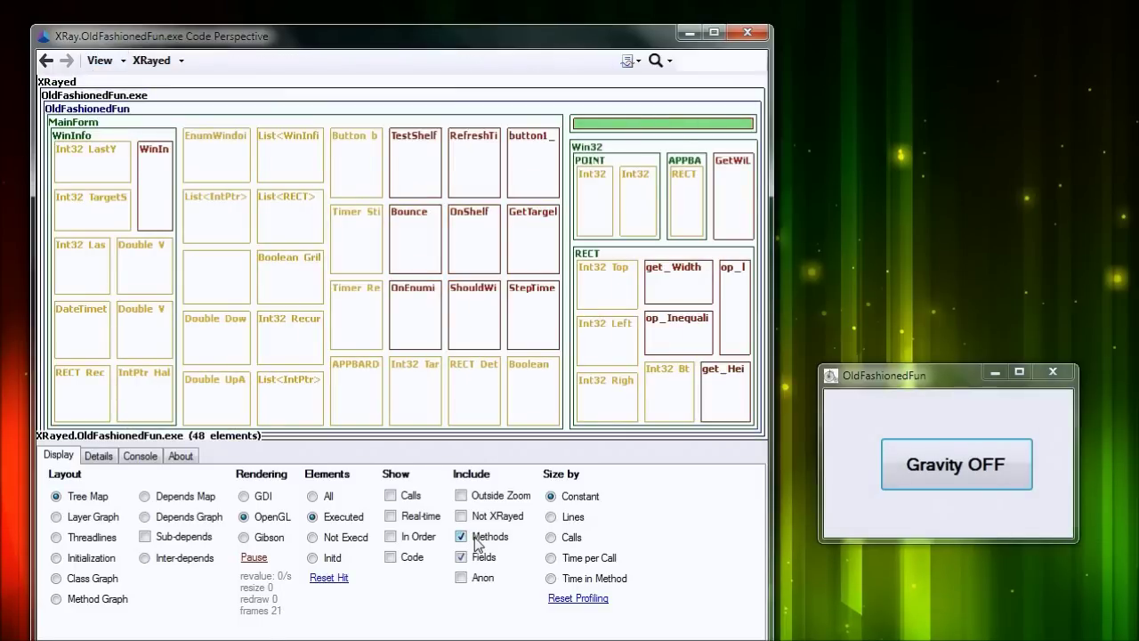
left_click(477, 541)
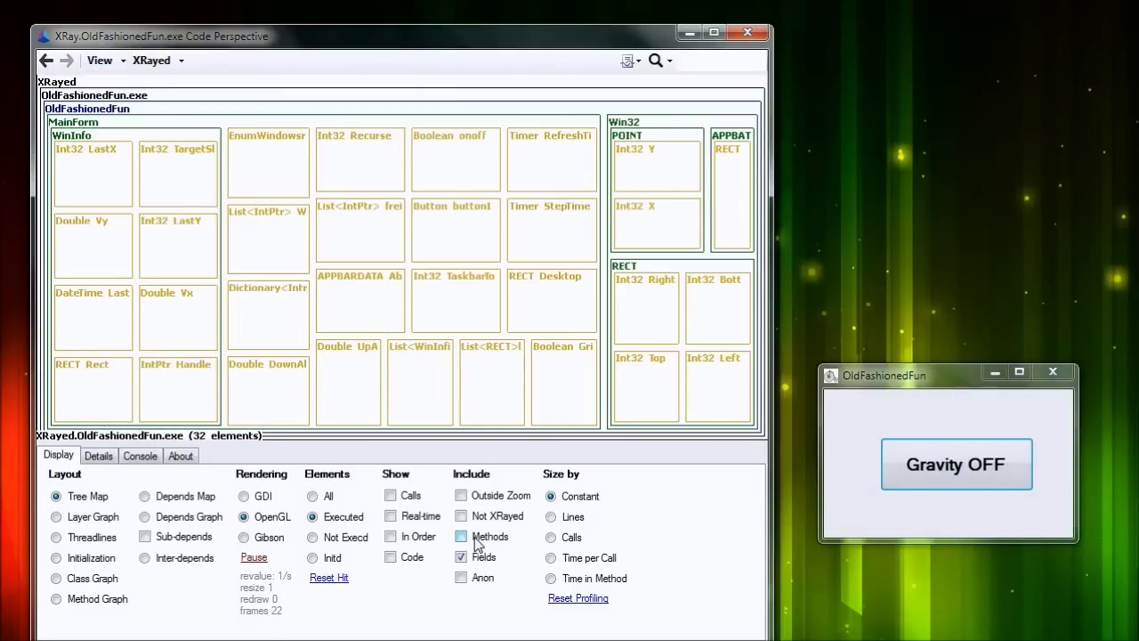
left_click(471, 539)
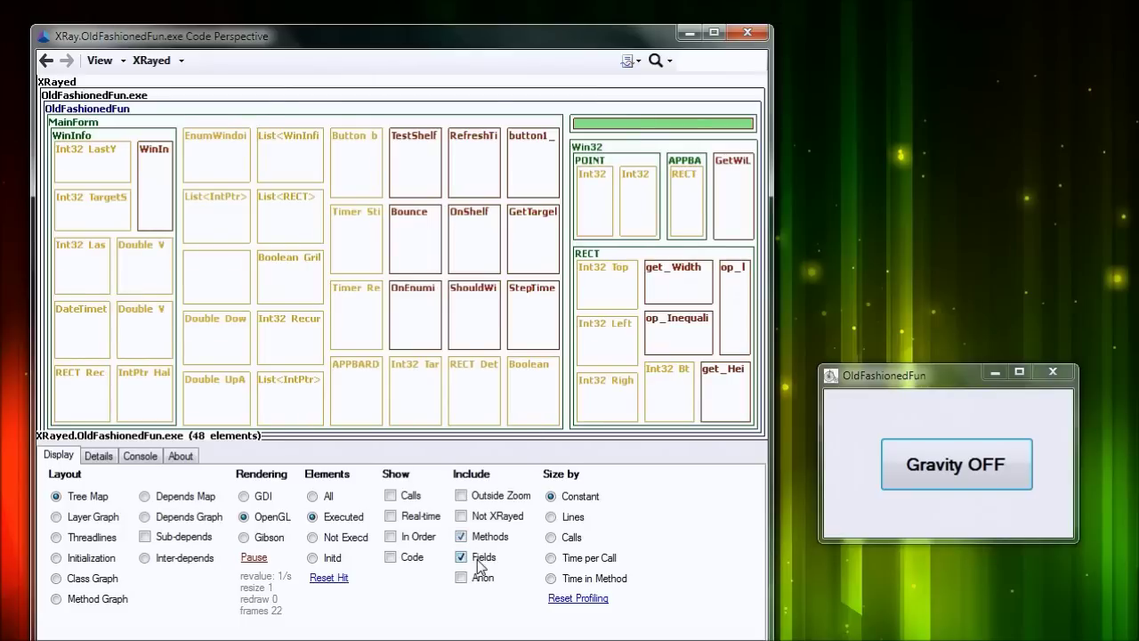
Compare the tree map with fields excluded and included, and include Anon elements
left_click(481, 560)
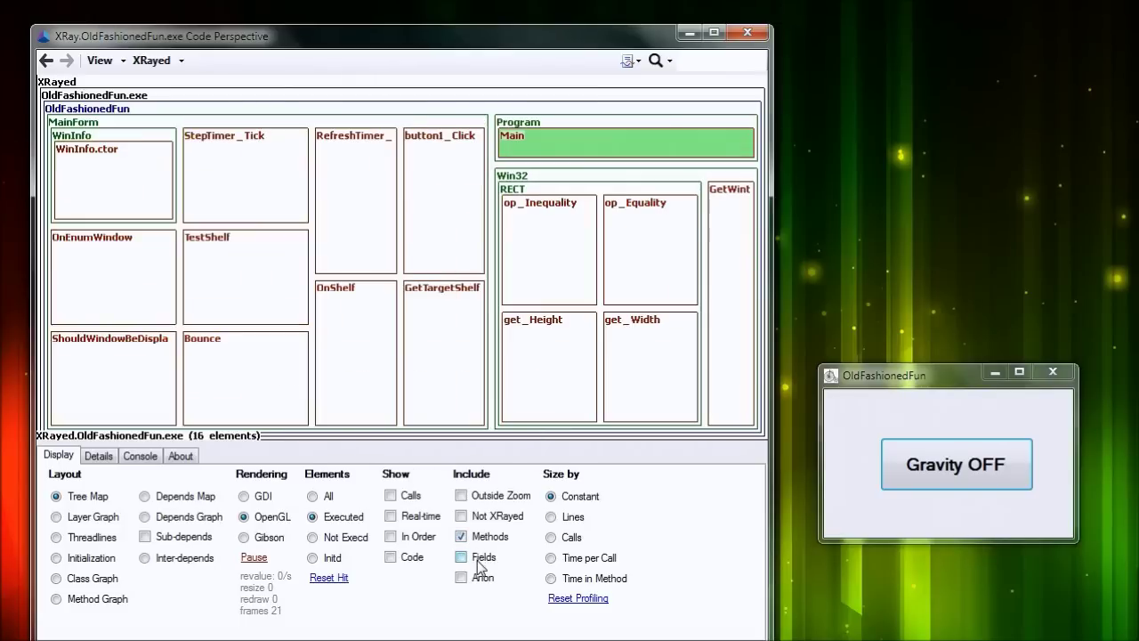
left_click(478, 561)
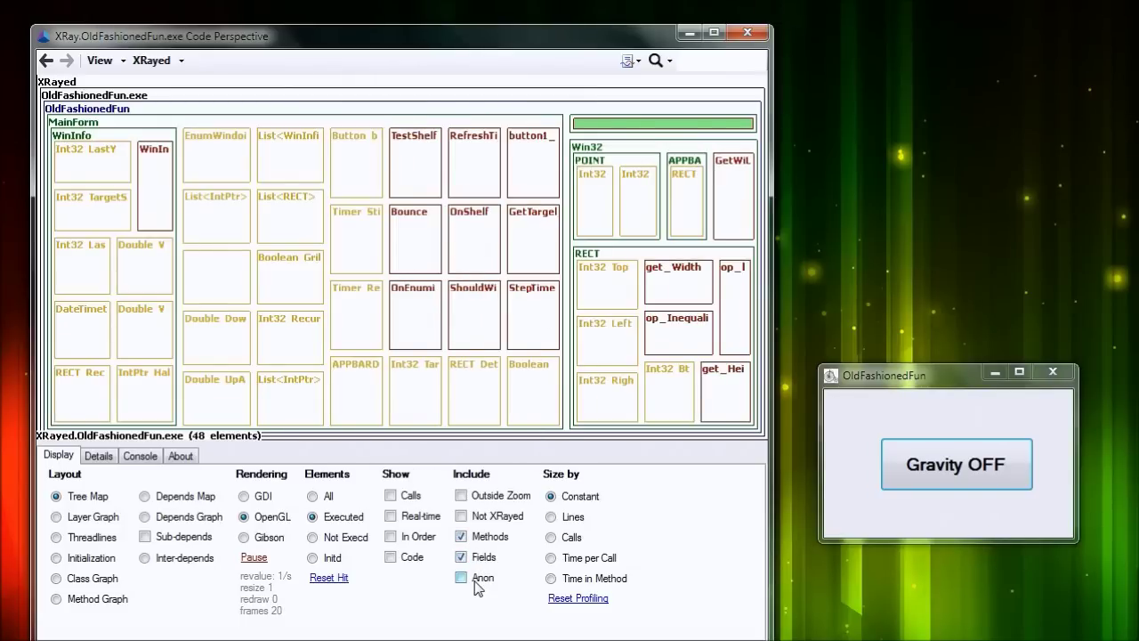
left_click(477, 585)
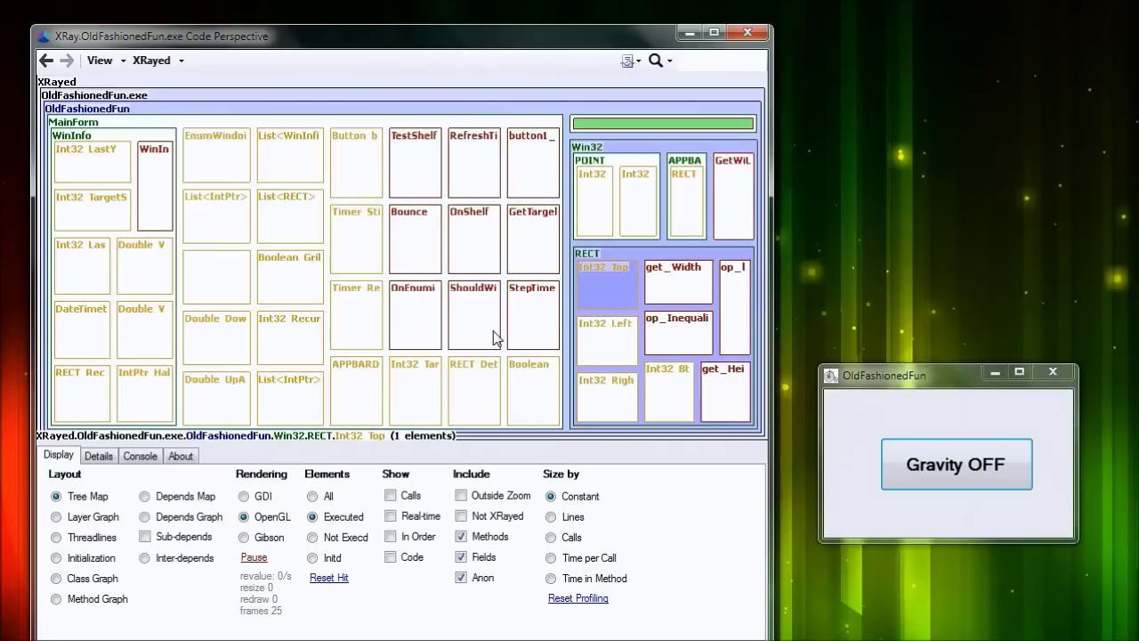
Compare the tree map sized by Lines, Calls, Time per Call and Time in Method, and return the sizing to Constant
left_click(573, 517)
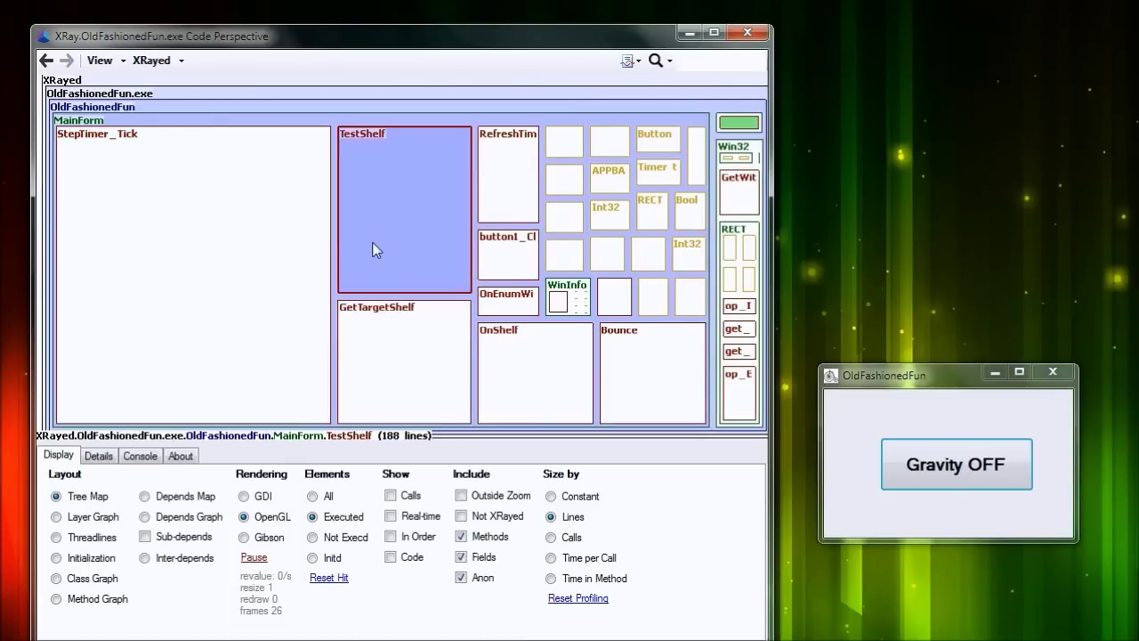
left_click(566, 540)
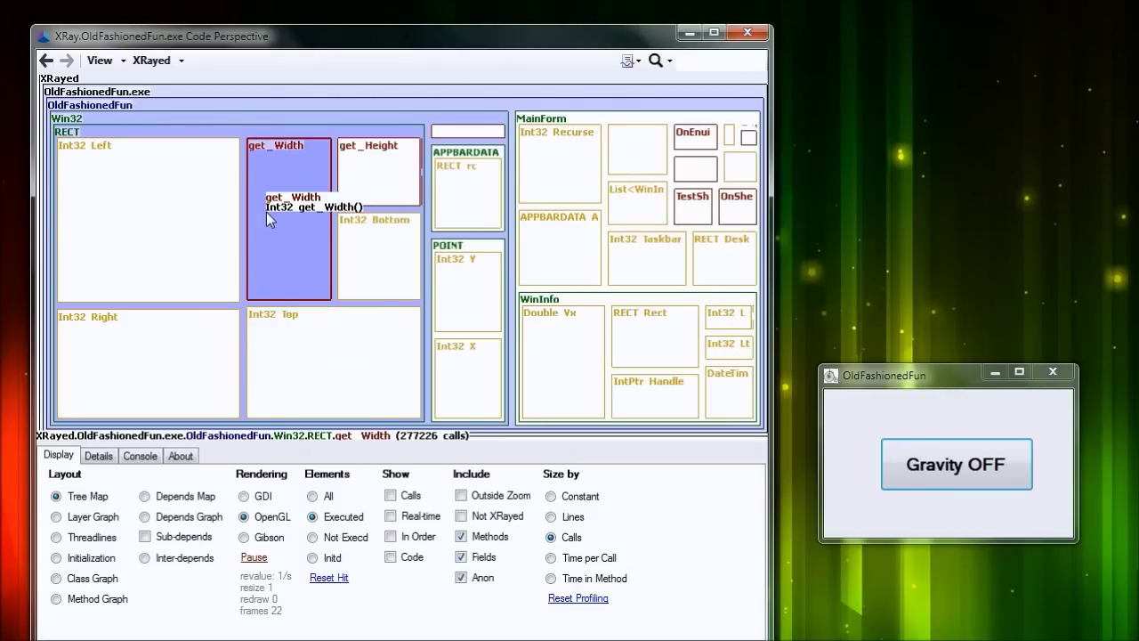
left_click(588, 560)
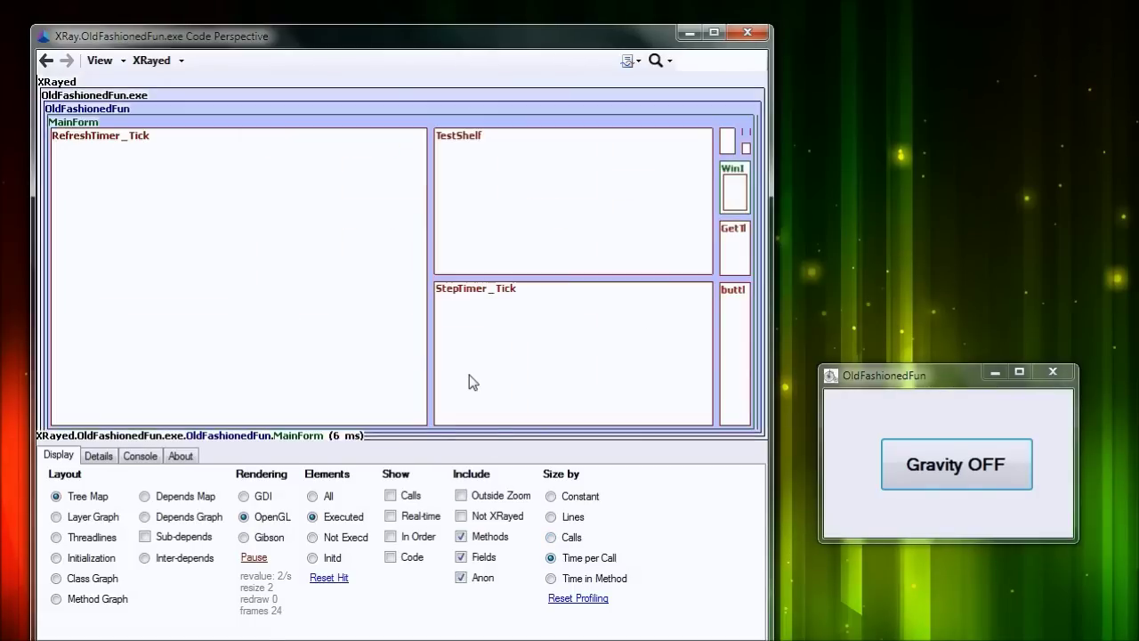
left_click(597, 580)
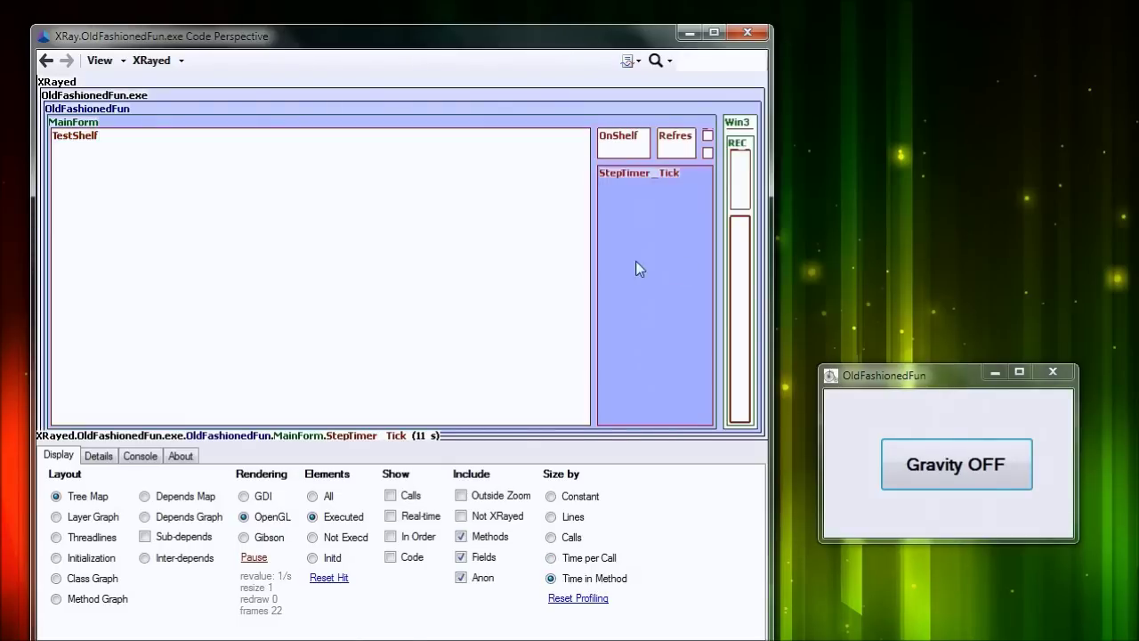
left_click(552, 497)
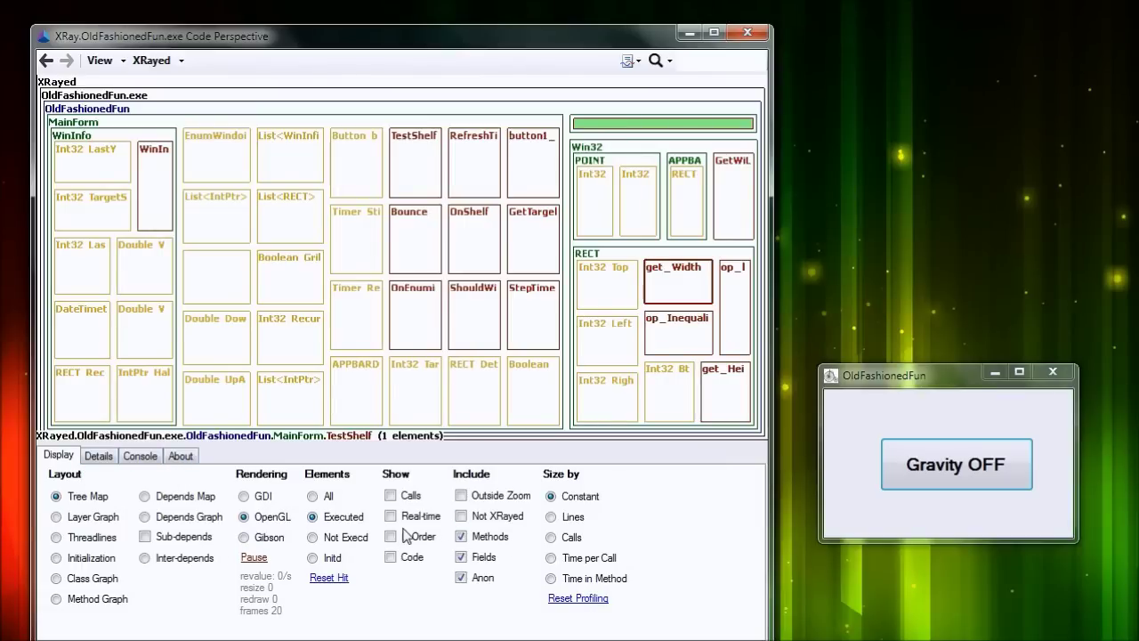
Show the element details in a slightly taller pane, and examine the instance value of MainForm's DownAcceleration field
left_click(98, 455)
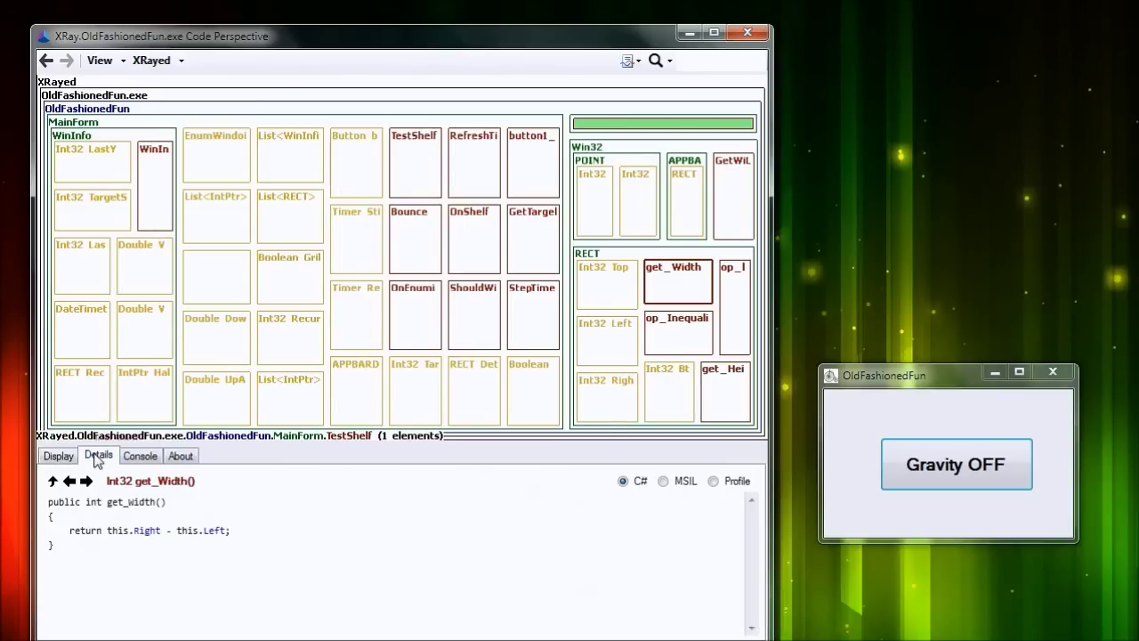
left_click_drag(332, 442, 329, 415)
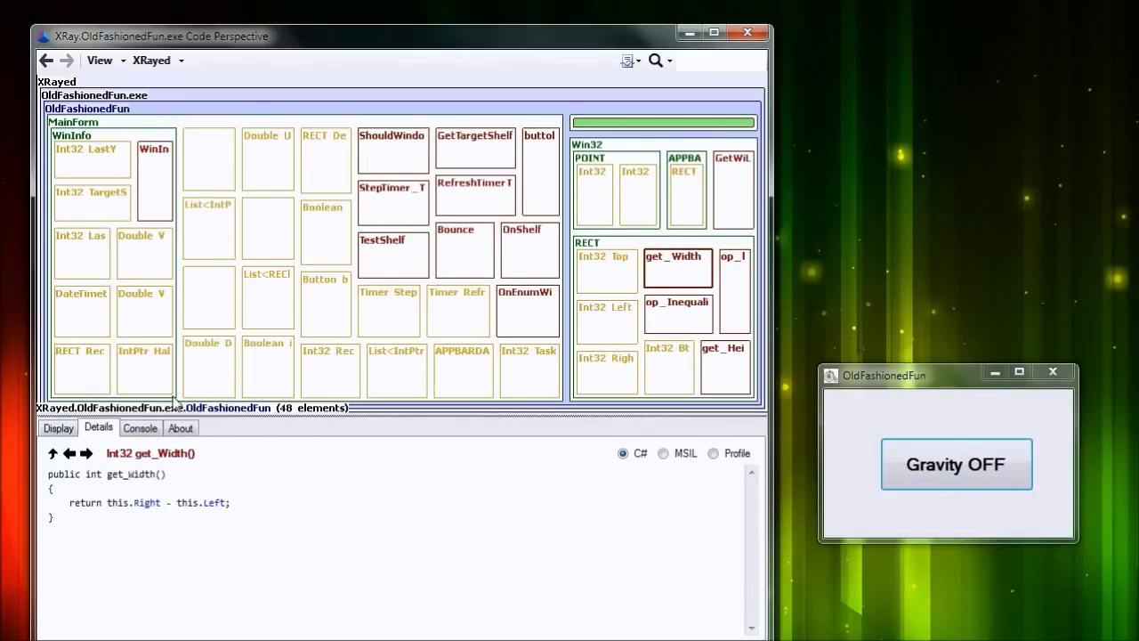
left_click(210, 374)
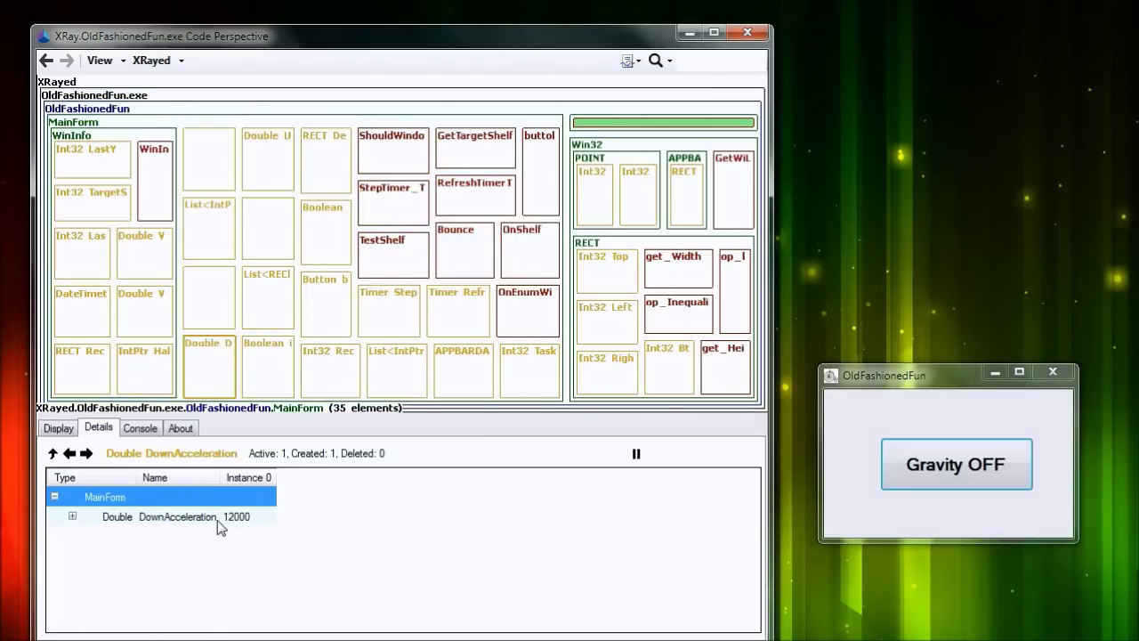
left_click(132, 521)
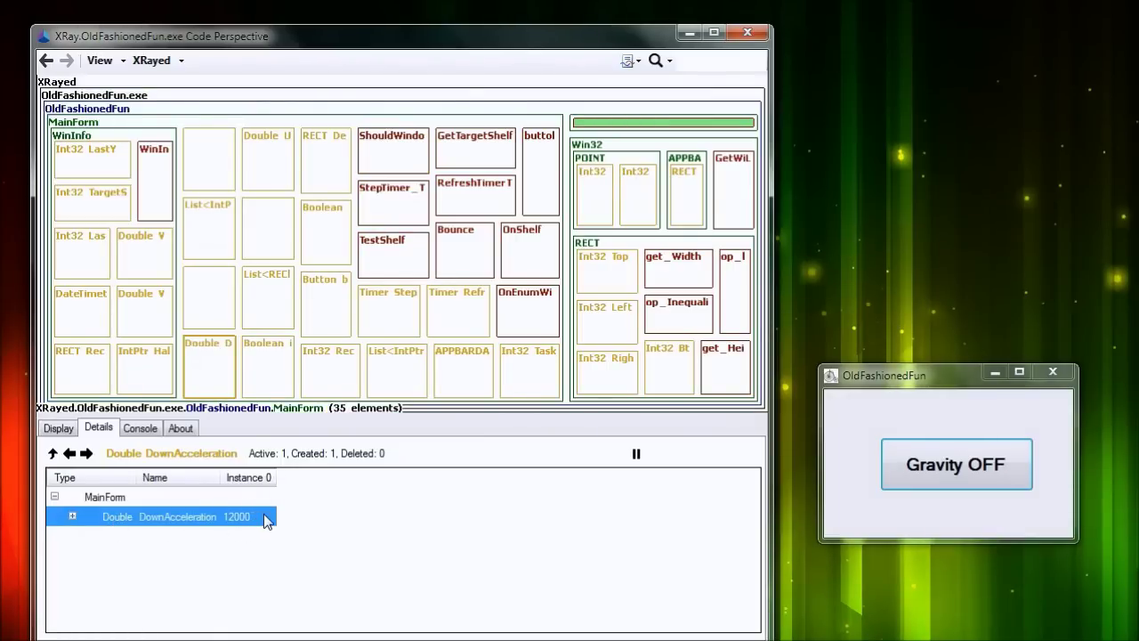
Read the C# source of MainForm's TestShelf method, follow its reference to POINT, and return to the method
left_click(397, 255)
scroll(374, 518, "down", 2)
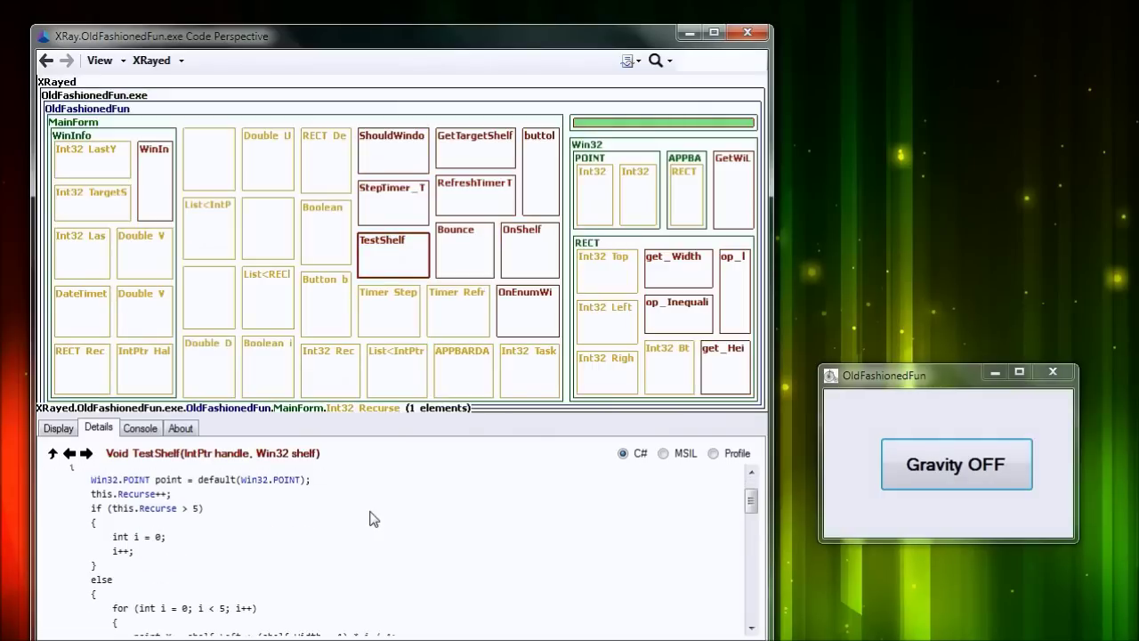
scroll(748, 498, "up", 2)
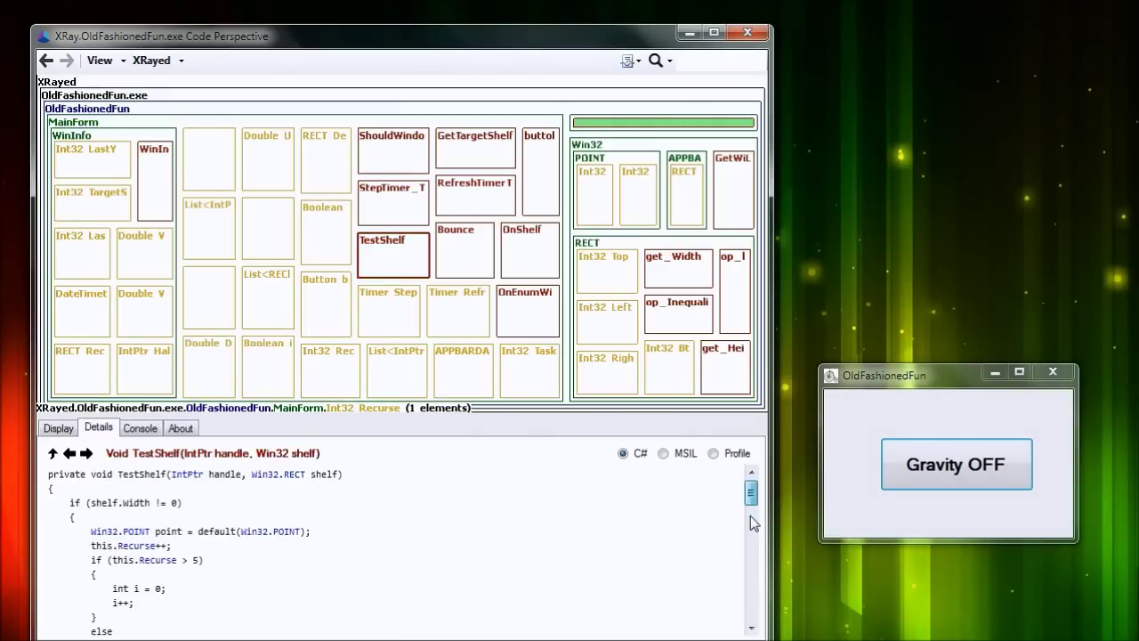
scroll(756, 532, "down", 4)
scroll(758, 552, "up", 4)
left_click(286, 533)
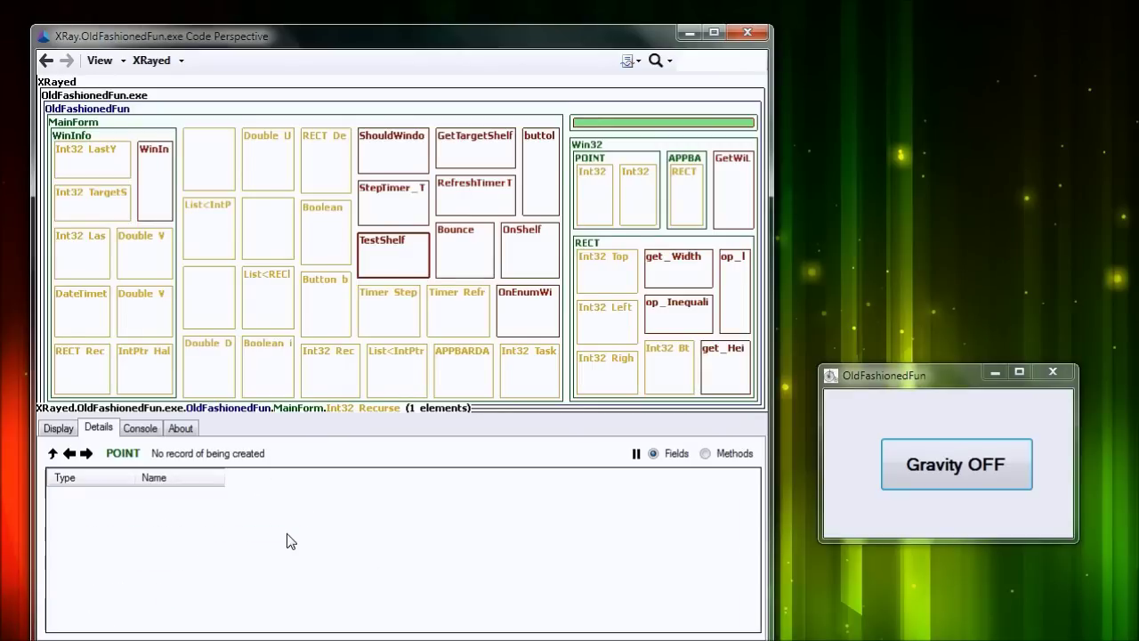
left_click(71, 456)
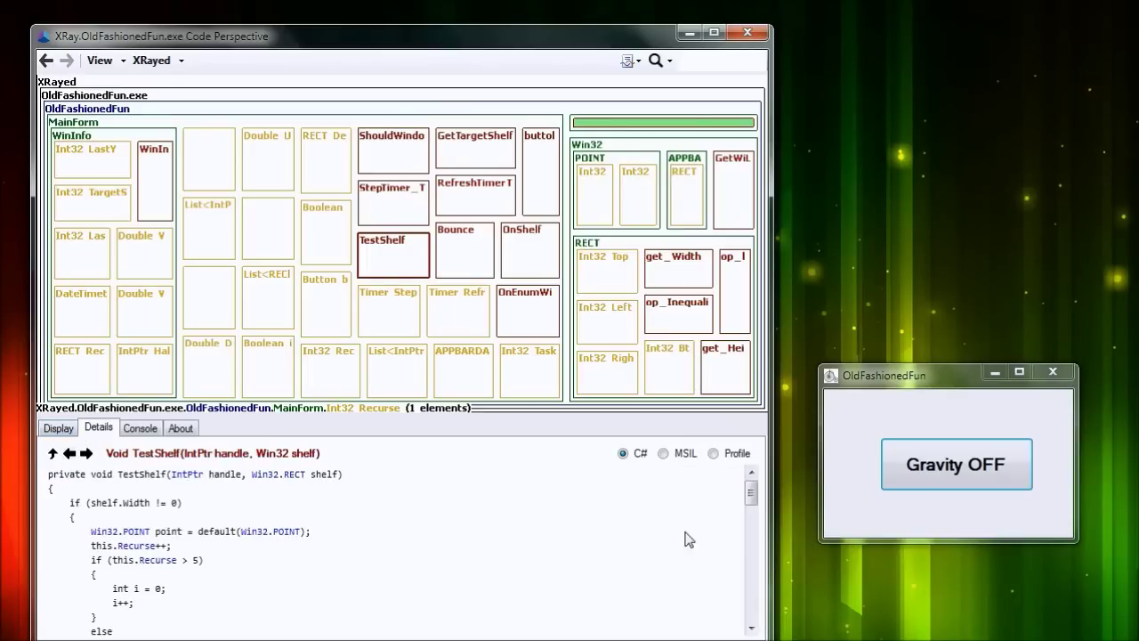
Display TestShelf as MSIL, and examine its instructions, including the calls, field references and goto targets
left_click(664, 454)
left_click_drag(750, 491, 749, 528)
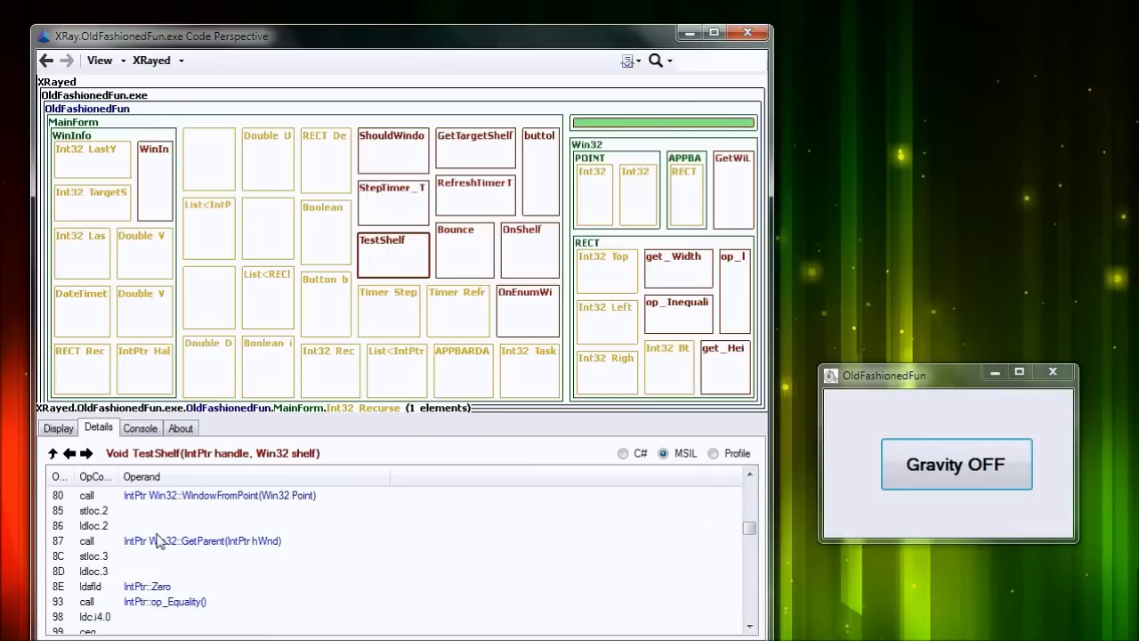
left_click_drag(746, 531, 747, 548)
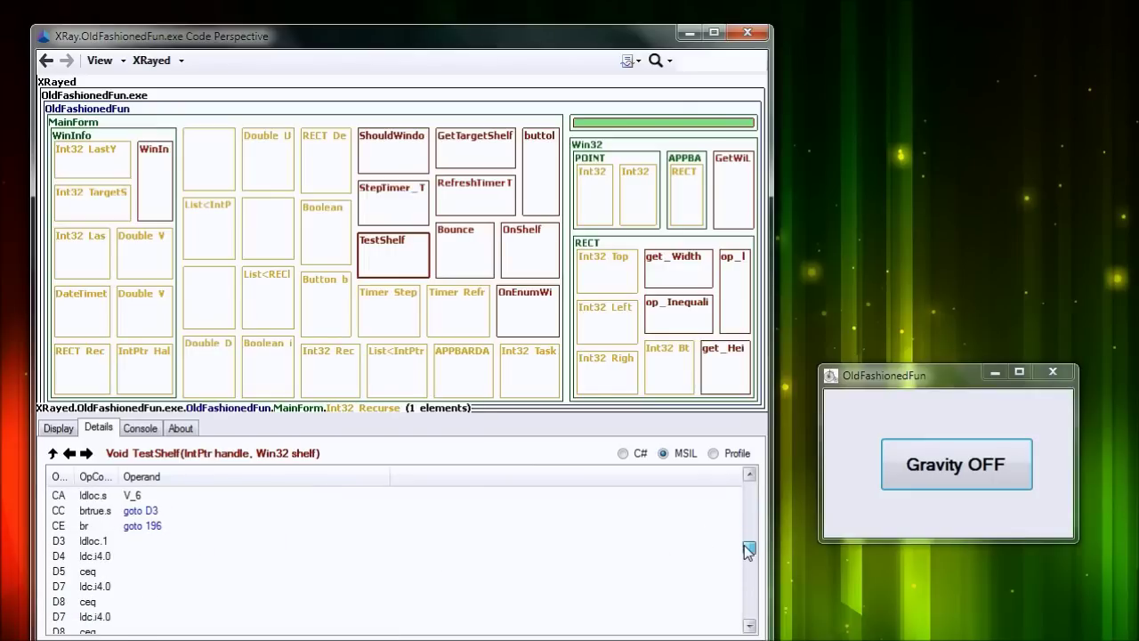
left_click_drag(750, 558, 752, 495)
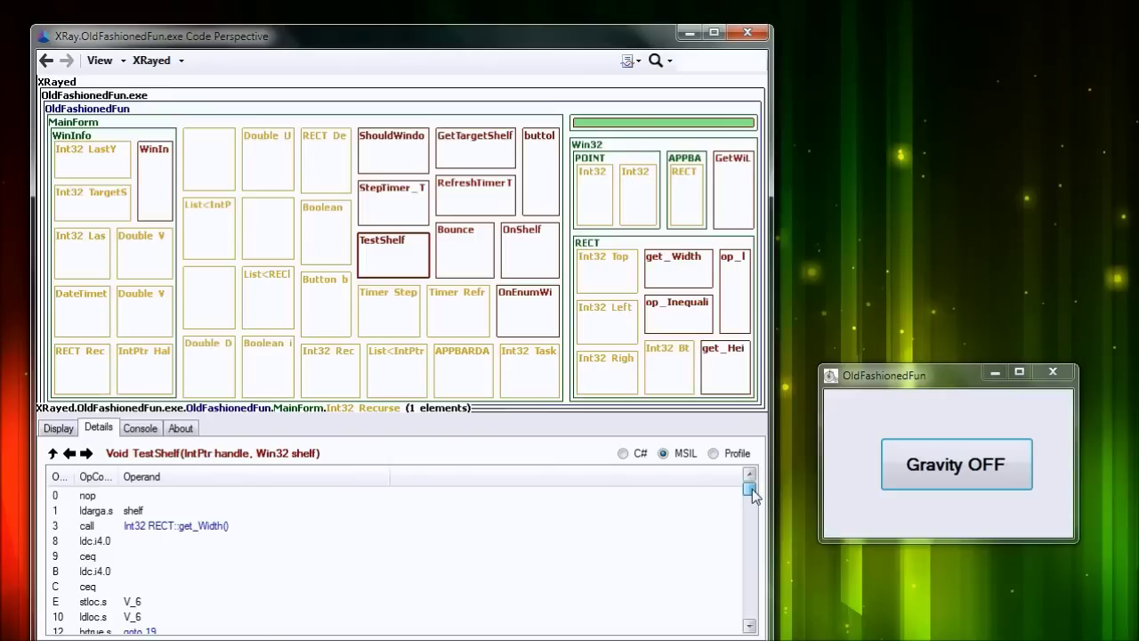
scroll(763, 496, "down", 4)
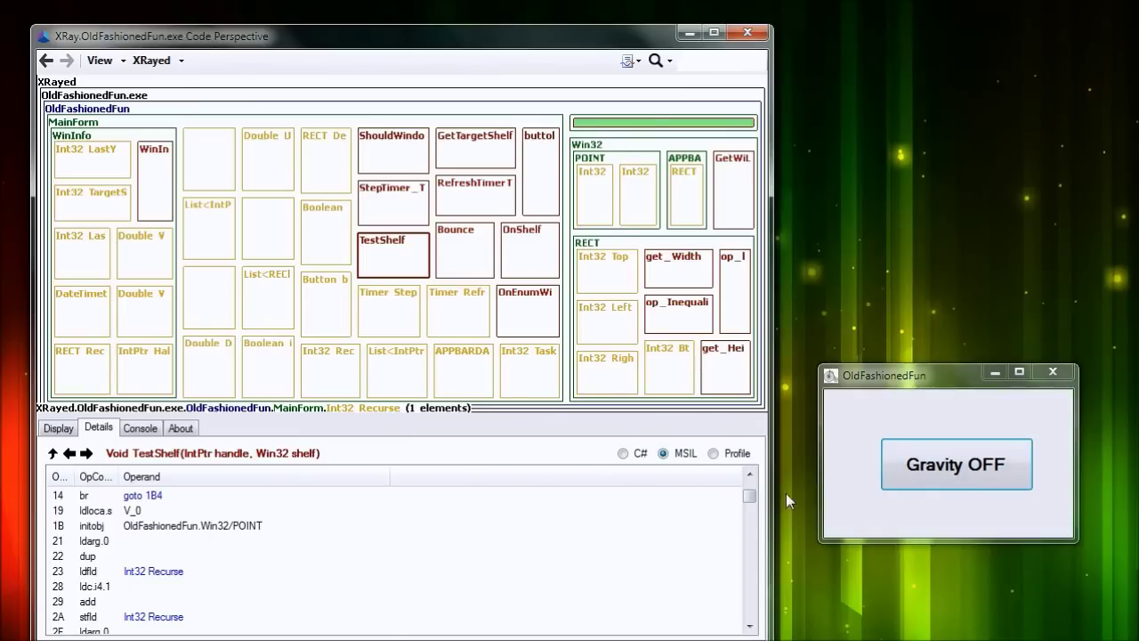
left_click_drag(756, 496, 758, 525)
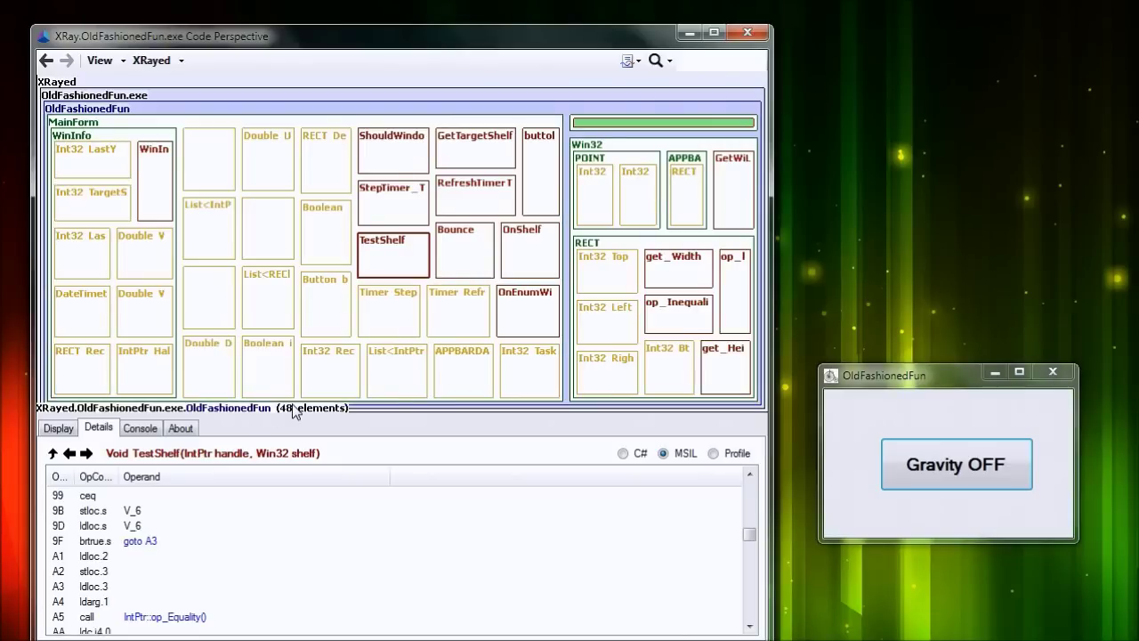
Display the profile of TestShelf, and examine the call counts and times of its callers and of the methods it calls
left_click(712, 454)
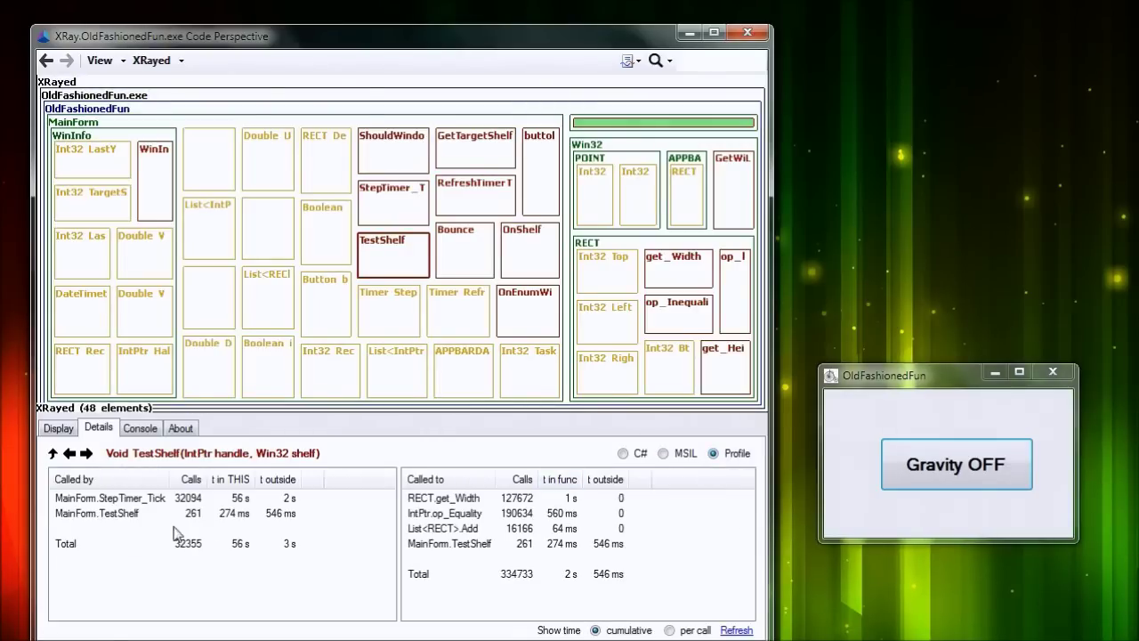
left_click(138, 516)
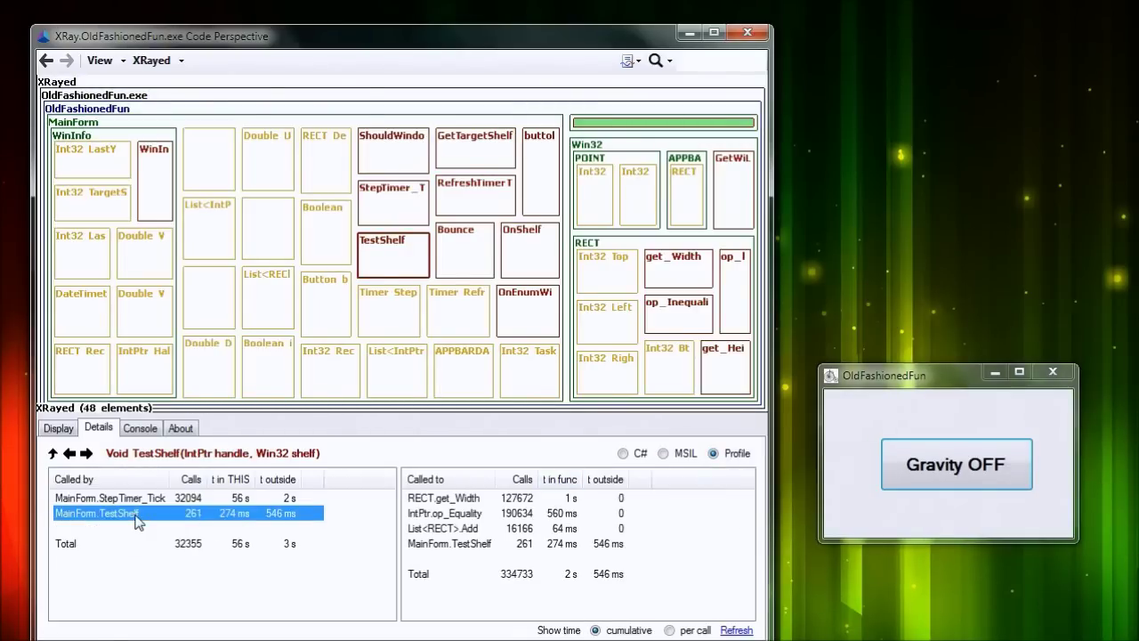
left_click(162, 500)
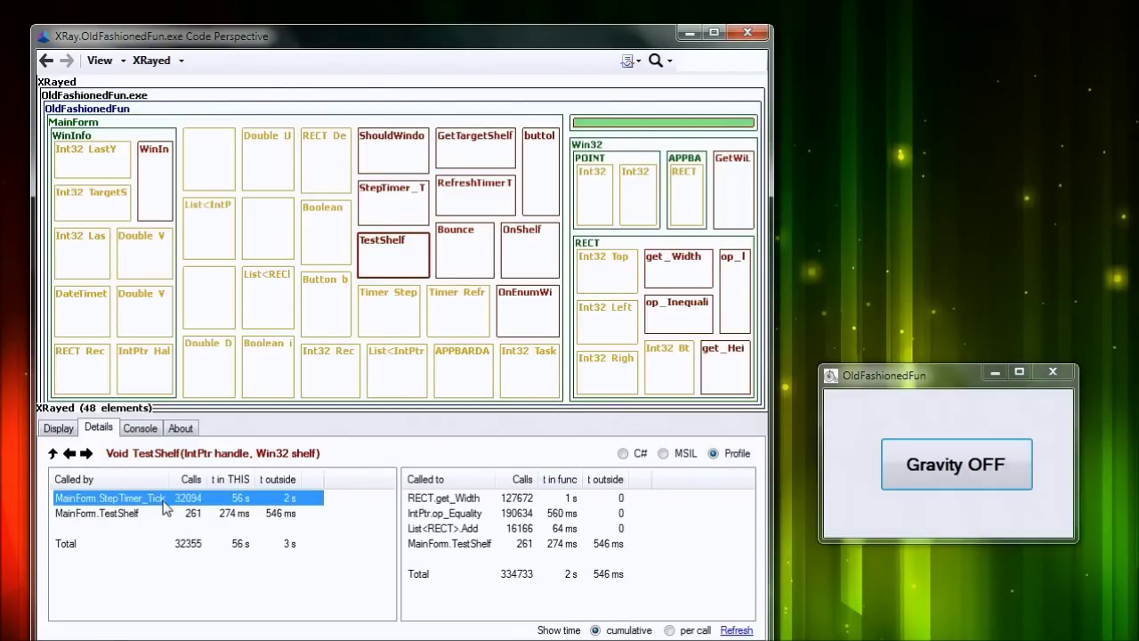
left_click(462, 498)
left_click(462, 514)
left_click(461, 529)
left_click(462, 544)
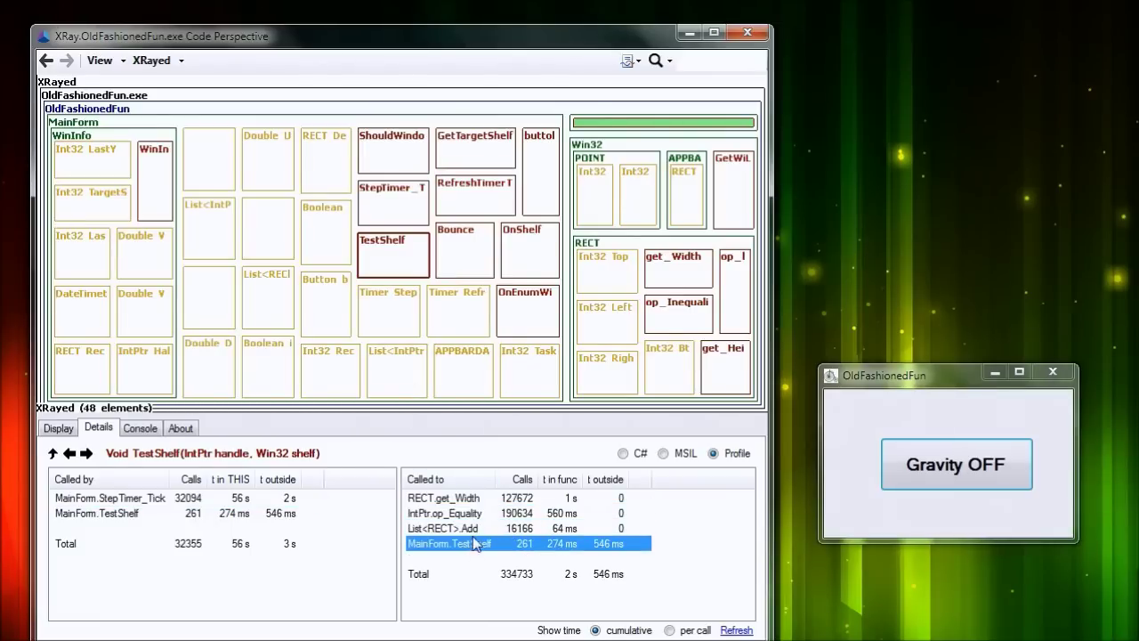
Compare the inside and outside times of TestShelf's callers, including StepTimer_Tick, with those of its called methods and the totals
left_click(565, 514)
left_click(574, 499)
left_click(569, 514)
left_click(584, 543)
left_click(219, 500)
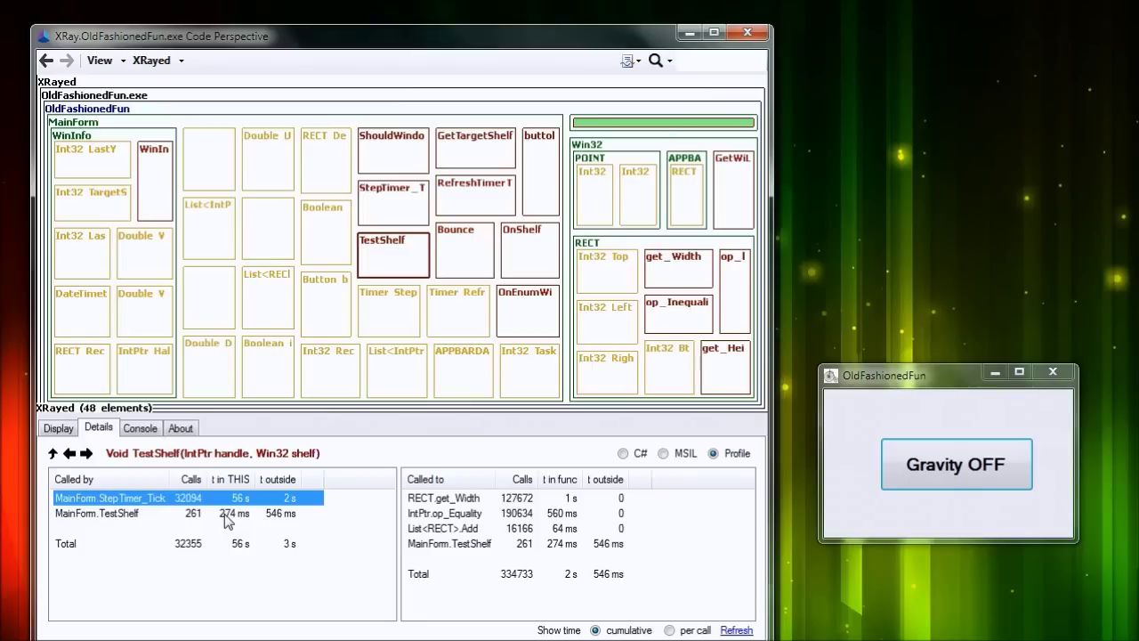
left_click(523, 571)
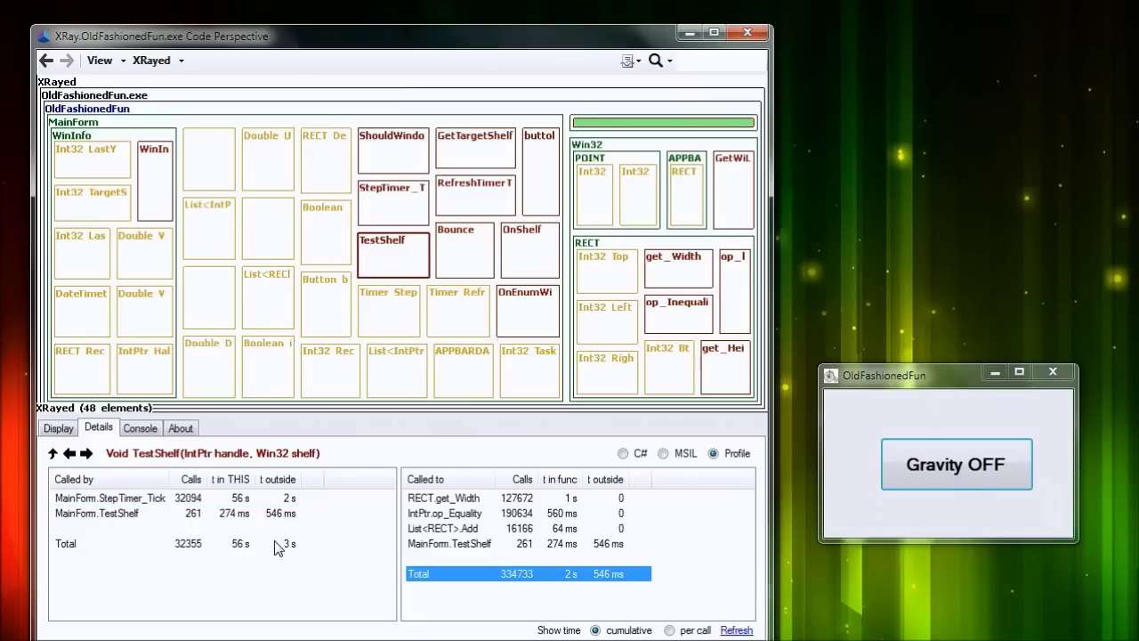
left_click(244, 515)
left_click(244, 530)
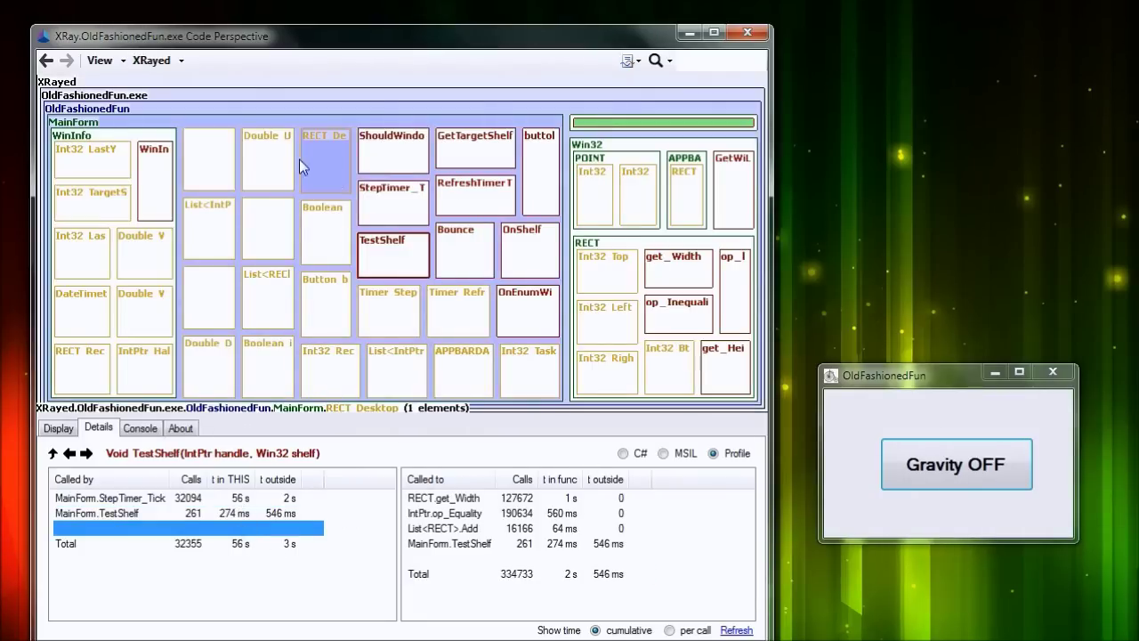
Show the field details of the MainForm class, and examine its declared type, selected type and instance number entries
left_click(134, 132)
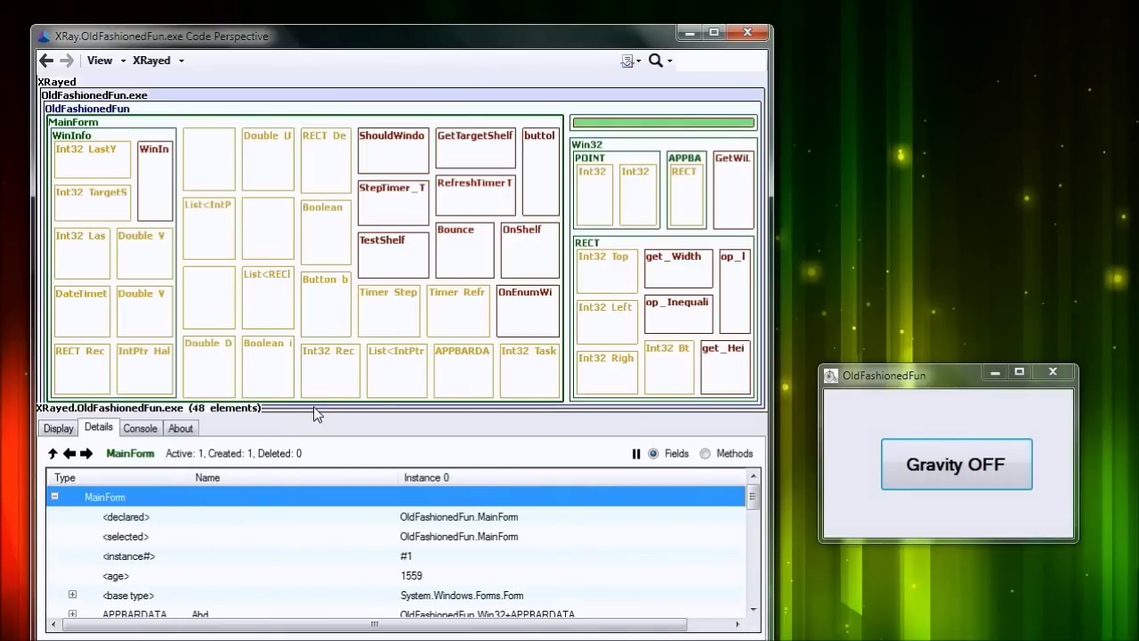
left_click_drag(673, 624, 487, 489)
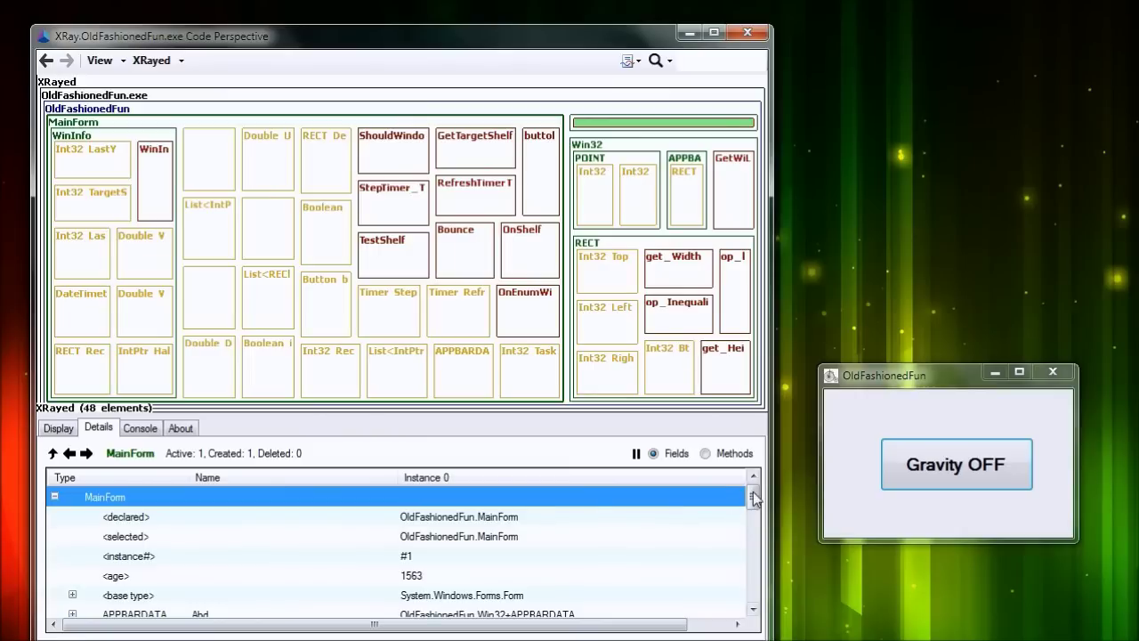
left_click(344, 520)
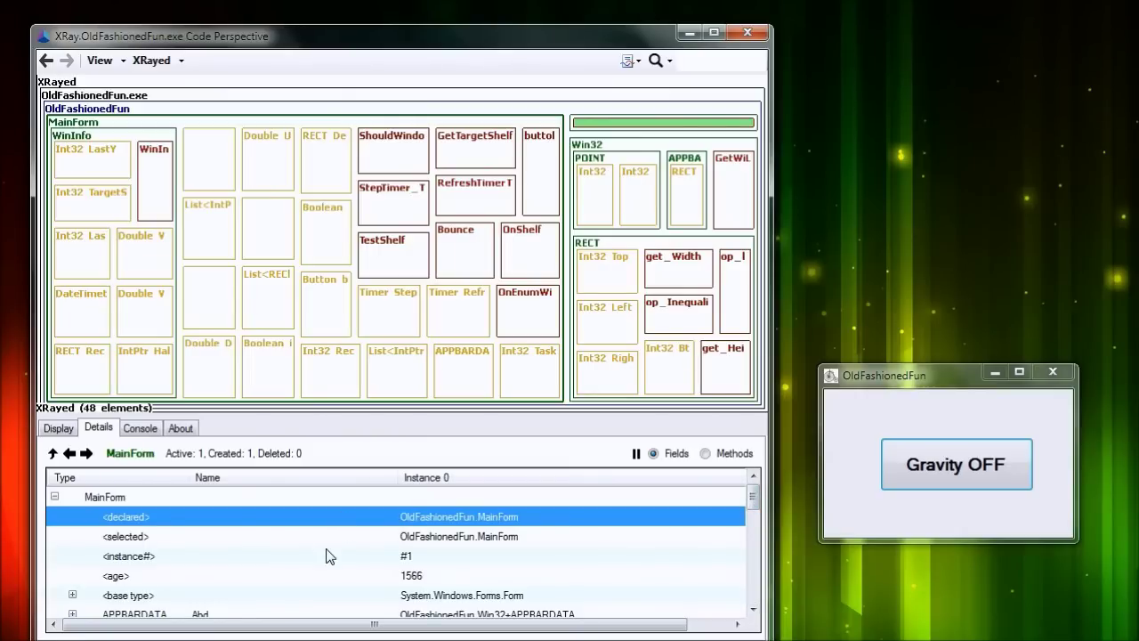
left_click(345, 537)
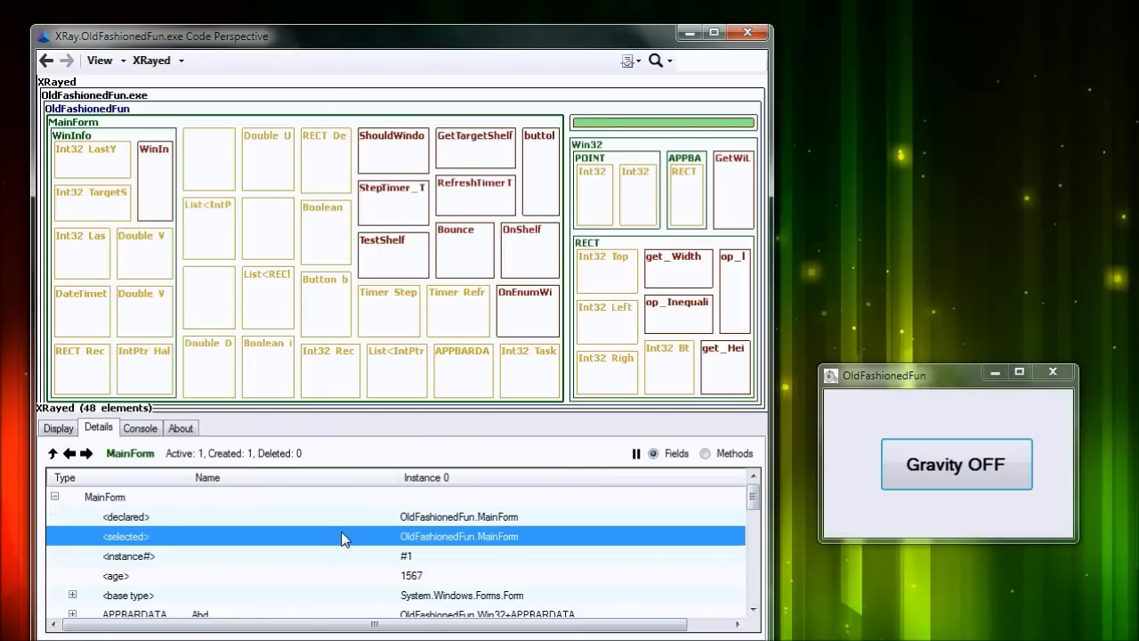
left_click(425, 519)
left_click(426, 532)
left_click(434, 517)
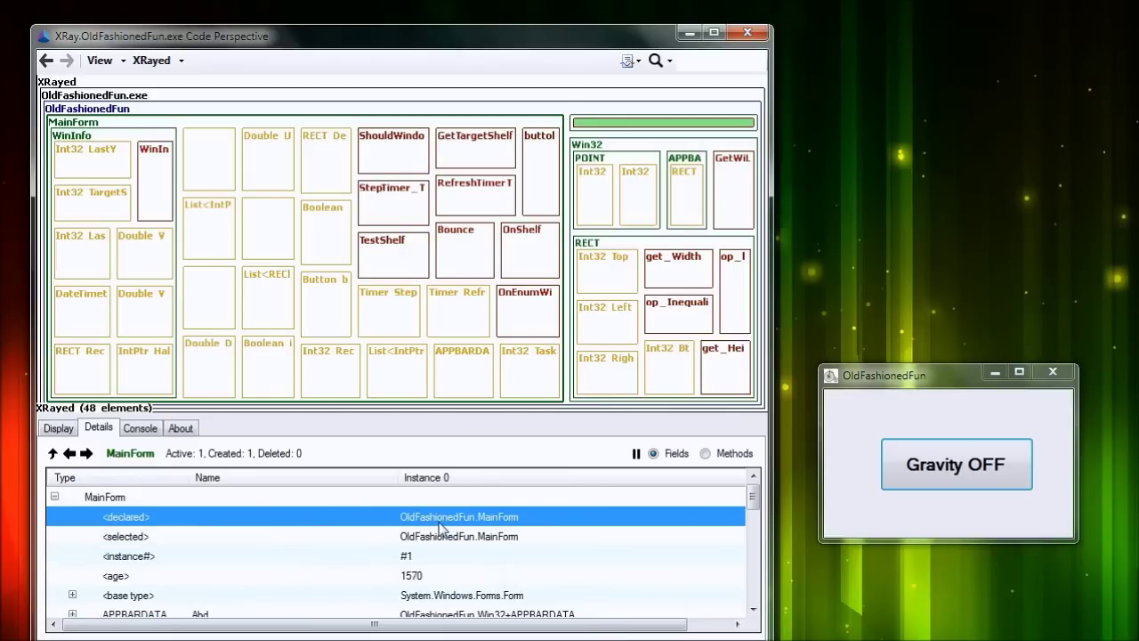
left_click(440, 537)
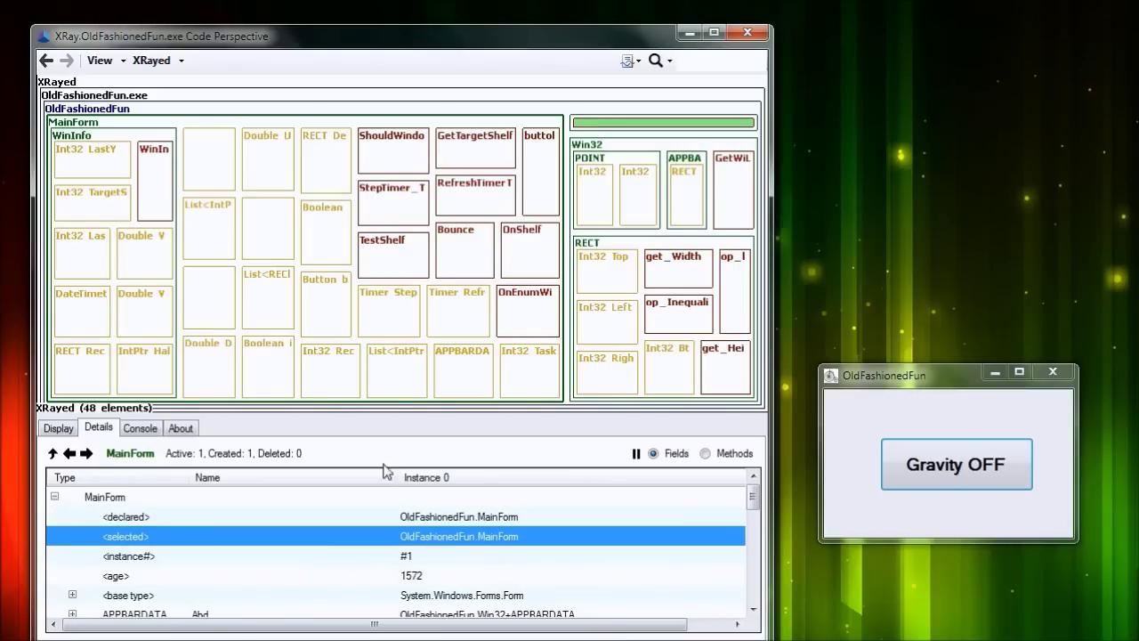
left_click(323, 558)
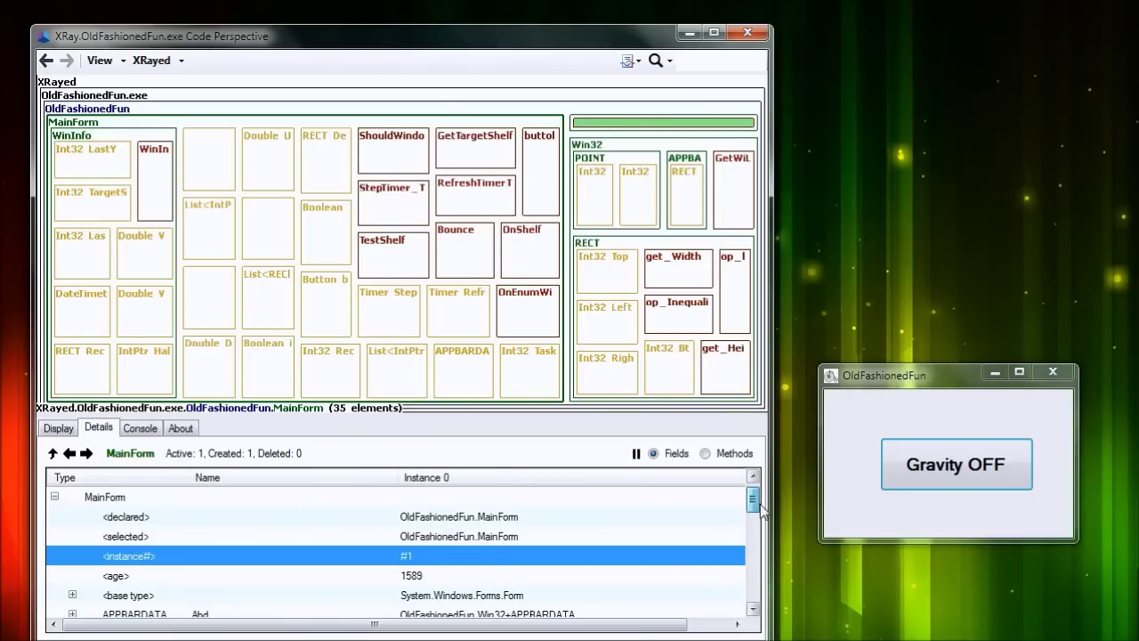
Expand the base type of the MainForm instance, examine its inherited members, and collapse it again
left_click_drag(753, 506, 753, 512)
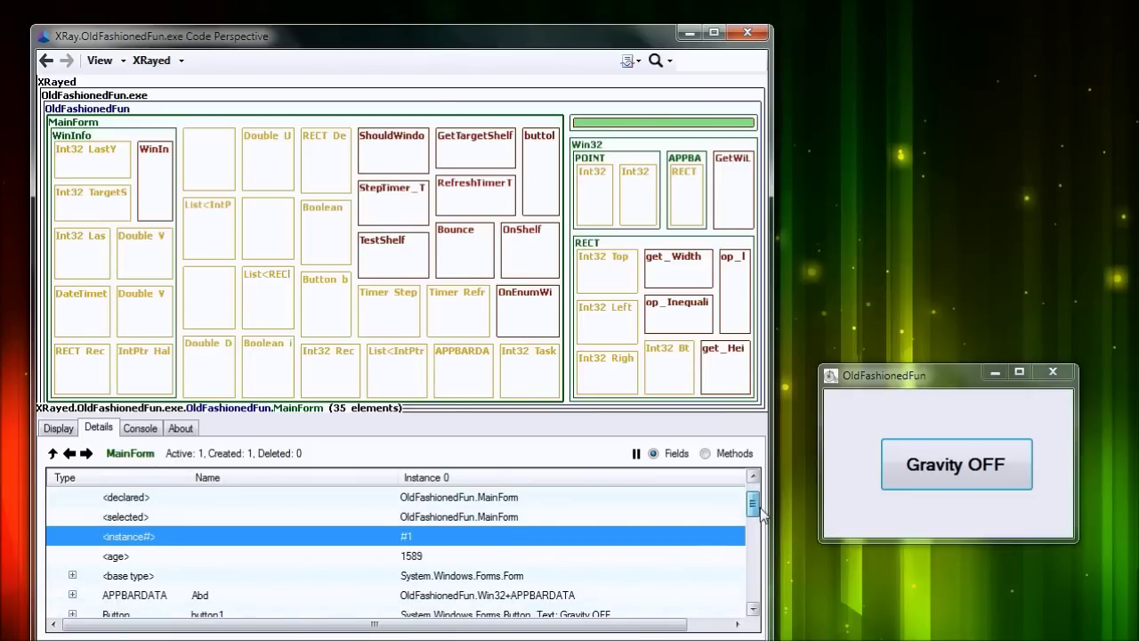
left_click(73, 576)
mouse_move(762, 502)
left_mouse_down()
mouse_move(757, 512)
mouse_move(754, 495)
left_mouse_up()
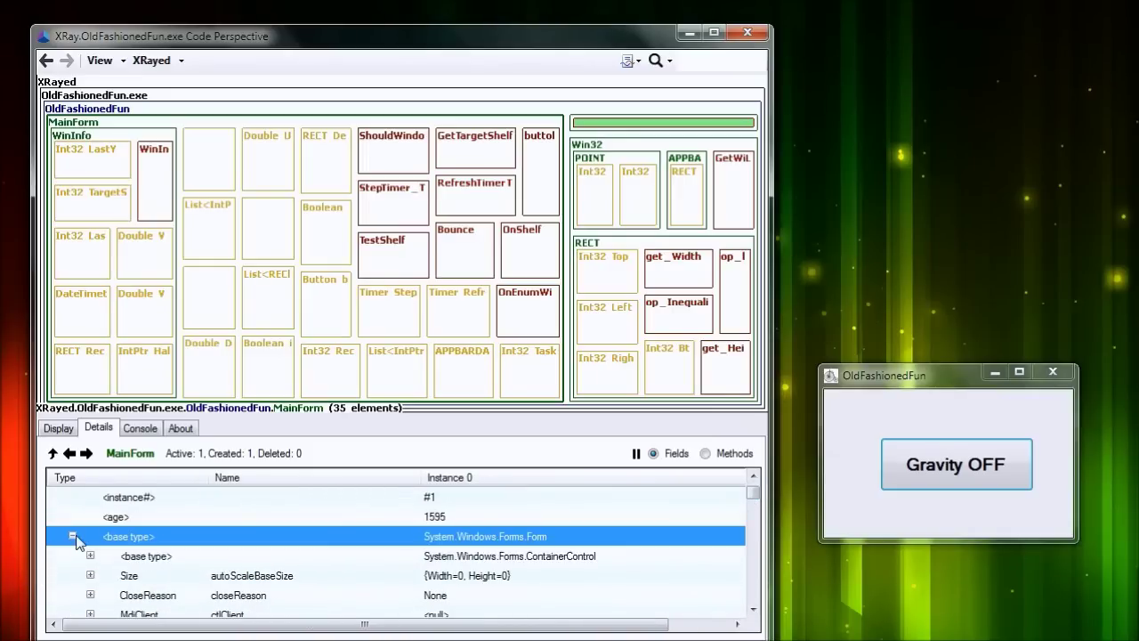
left_click(72, 536)
Examine MainForm's remaining fields, expanding the TaskbarTop integer to view its members and collapsing it again
left_click_drag(752, 509, 753, 558)
left_click_drag(443, 588, 168, 551)
scroll(168, 551, "down", 2)
left_click(168, 551)
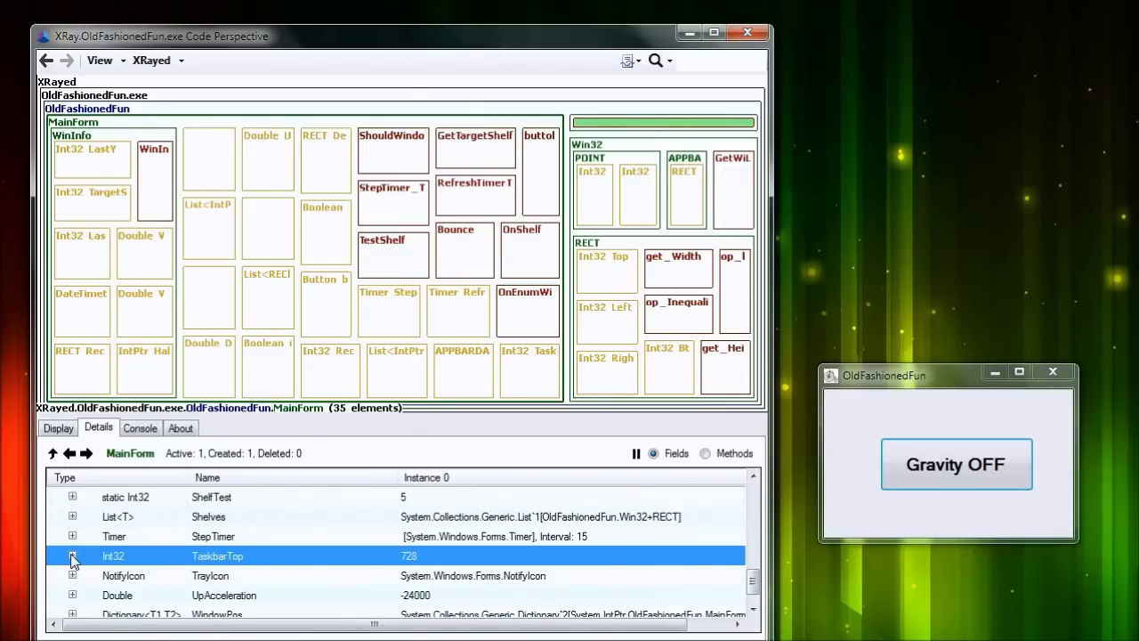
left_click(72, 555)
scroll(186, 555, "down", 2)
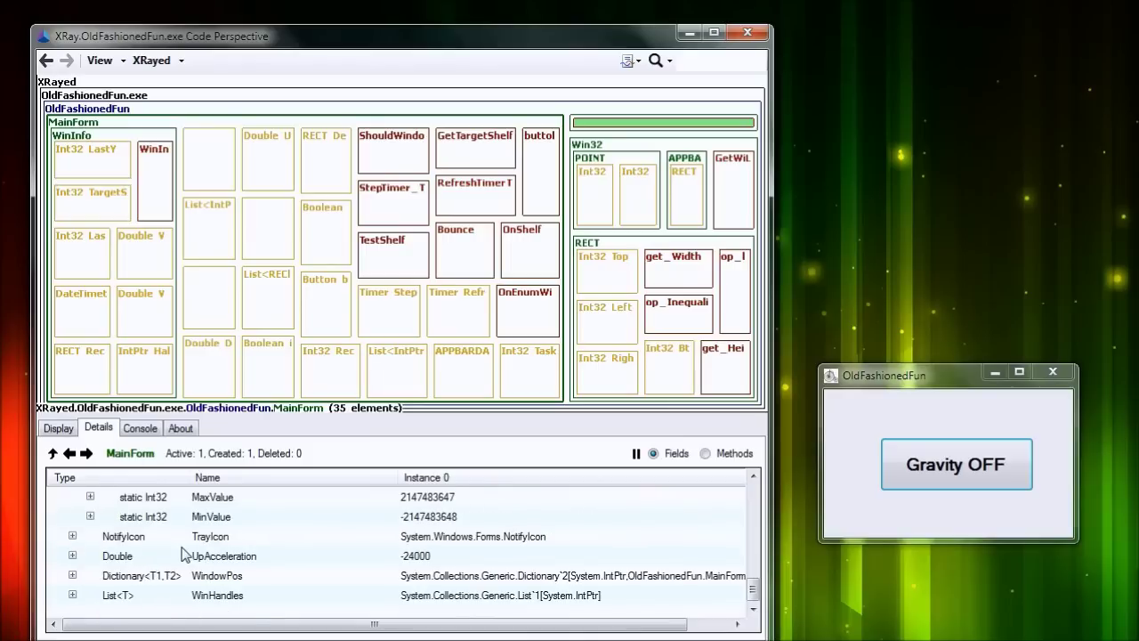
scroll(162, 556, "up", 2)
left_click(72, 555)
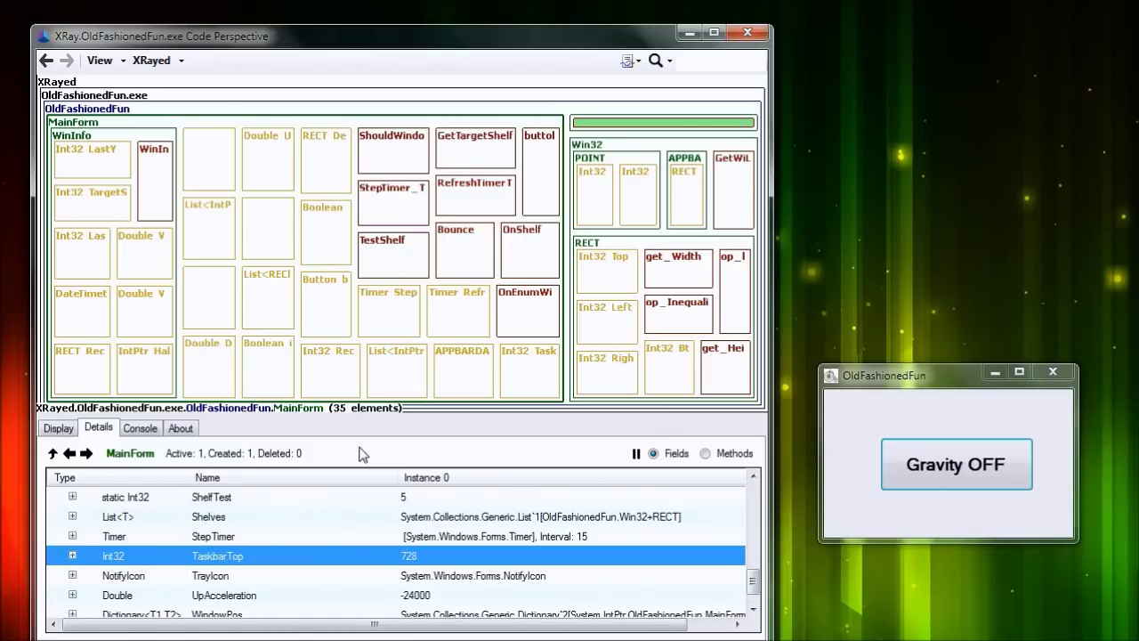
Display MainForm's methods, examine the time listed for each, and return to its fields
left_click(704, 454)
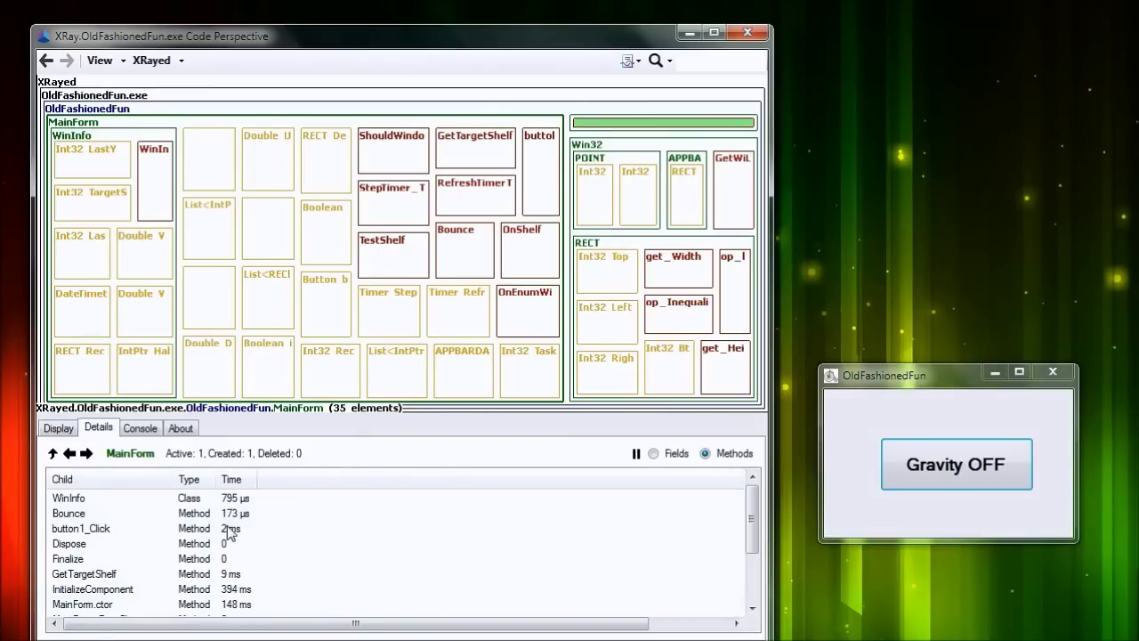
scroll(229, 531, "down", 2)
left_click(201, 545)
scroll(201, 552, "up", 2)
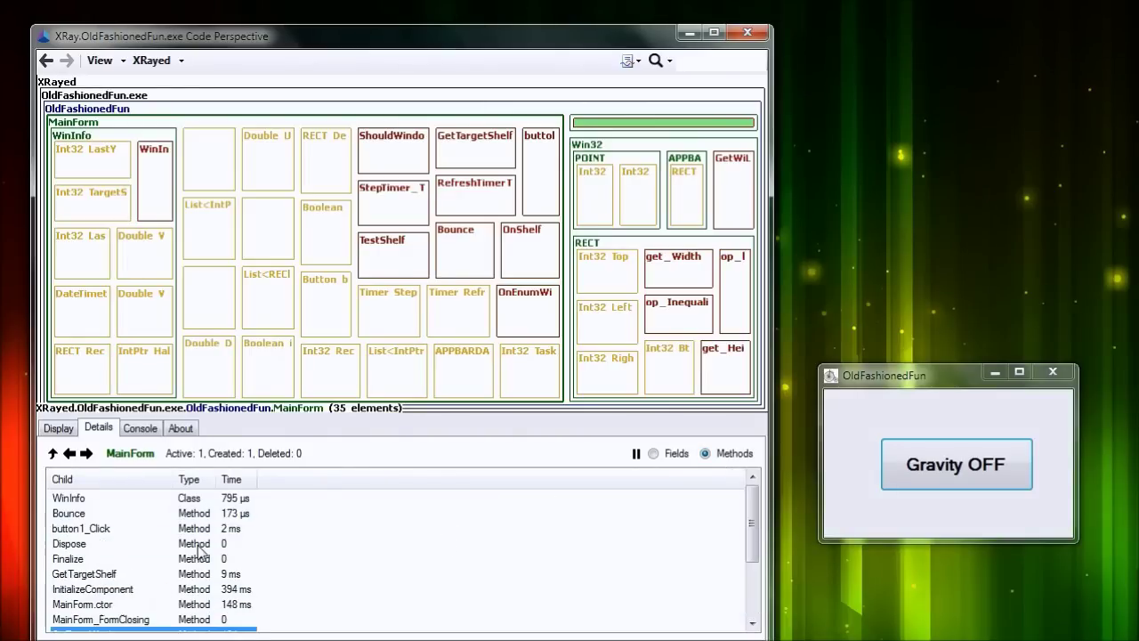
left_click(654, 454)
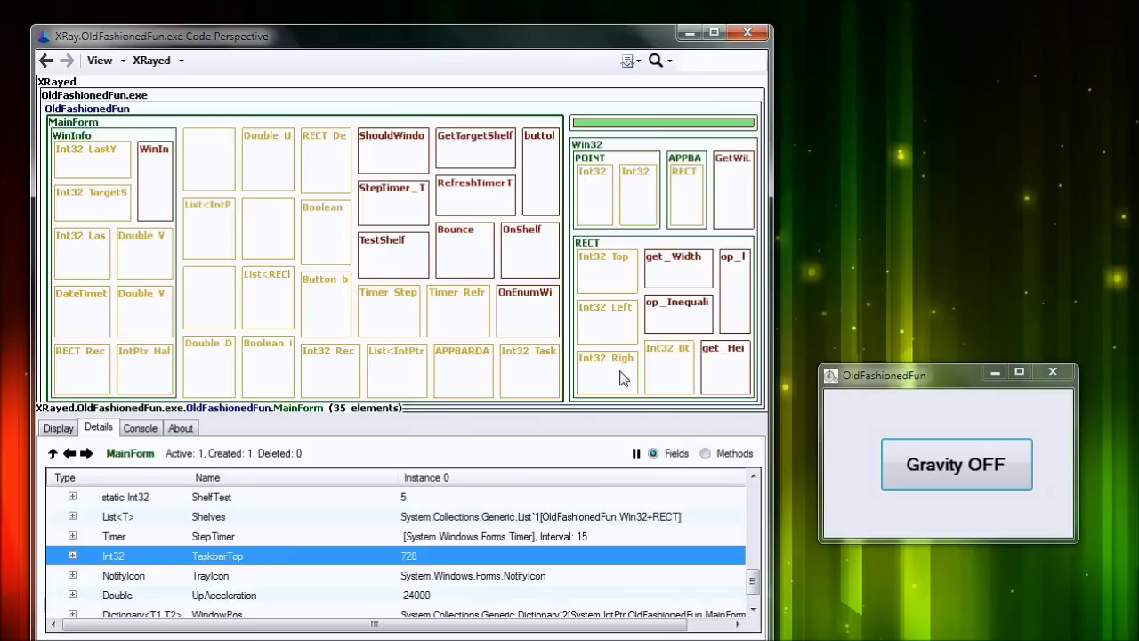
Show the details of the OldFashionedFun namespace, and examine its children Properties, MainForm and Program with their types and times
left_click(153, 118)
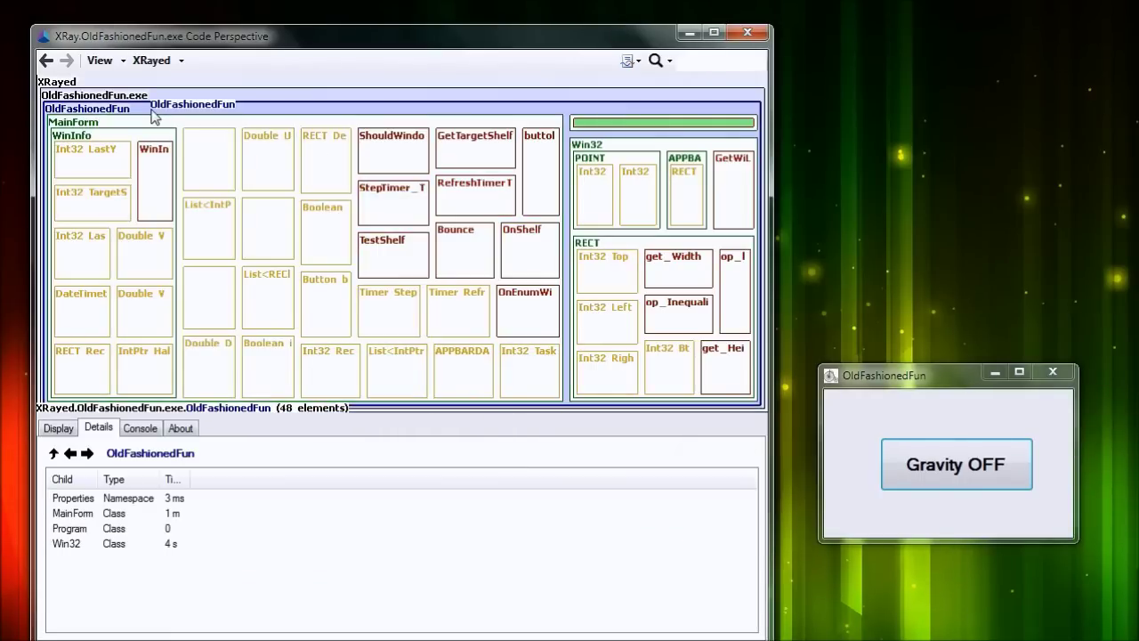
left_click(138, 528)
left_click(116, 500)
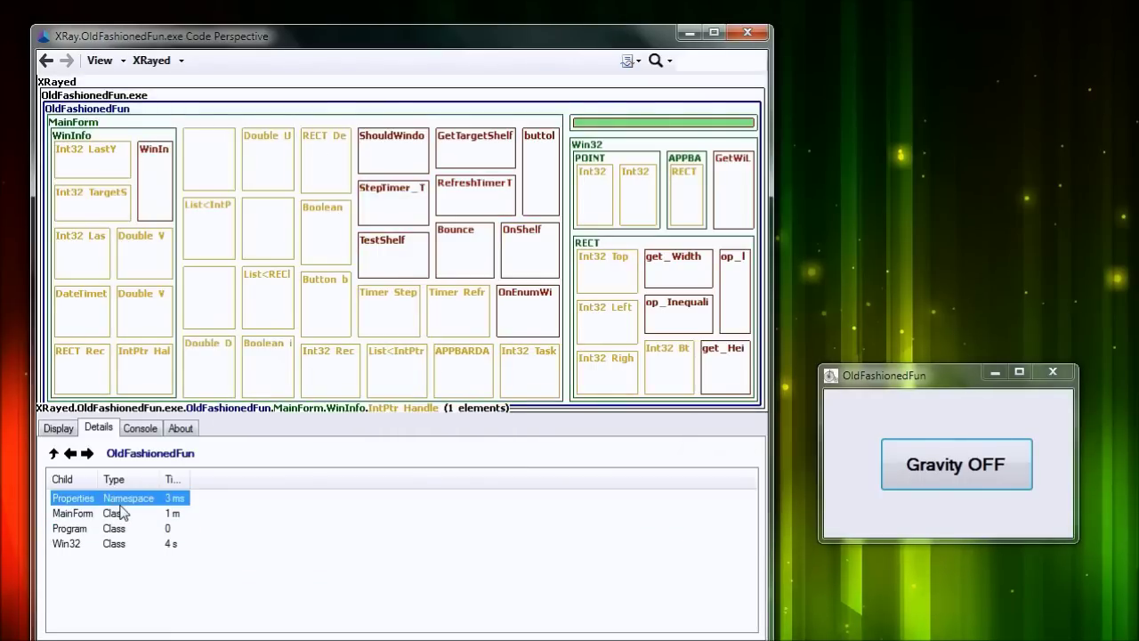
left_click(118, 513)
left_click(126, 528)
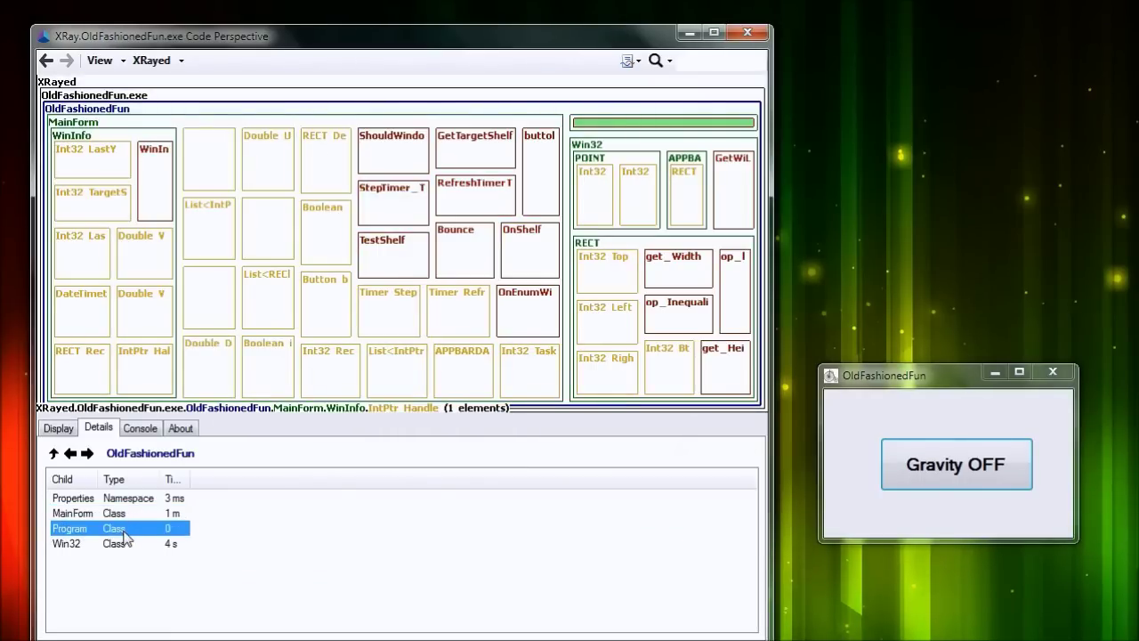
left_click(105, 498)
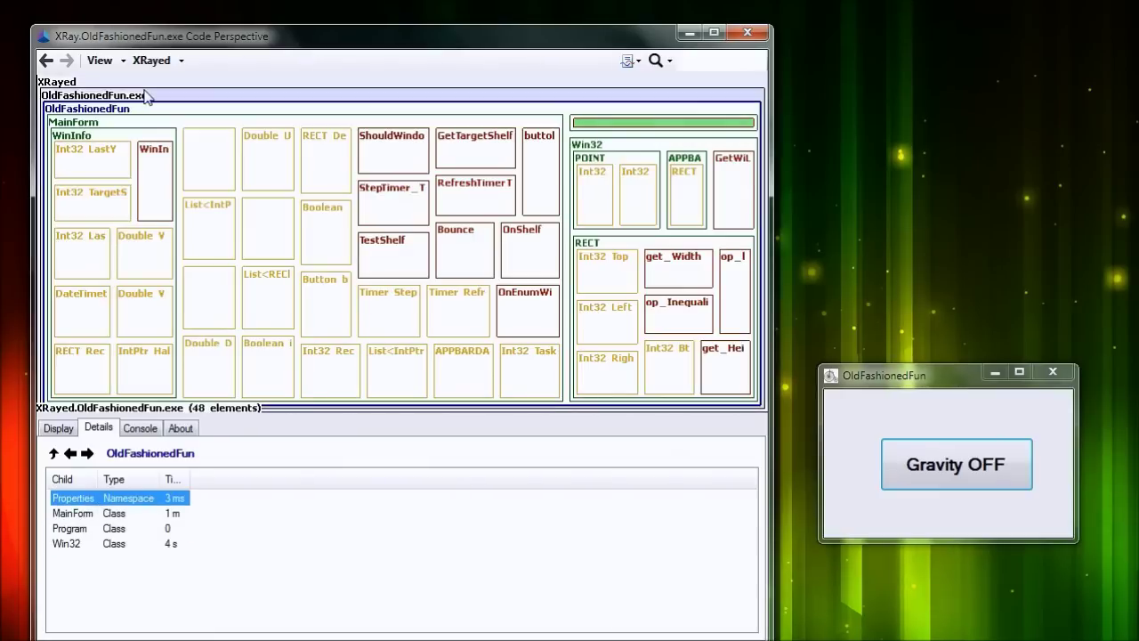
Show the children of OldFashionedFun.exe, and drill down from them through the OldFashionedFun namespace to MainForm's fields
left_click(145, 96)
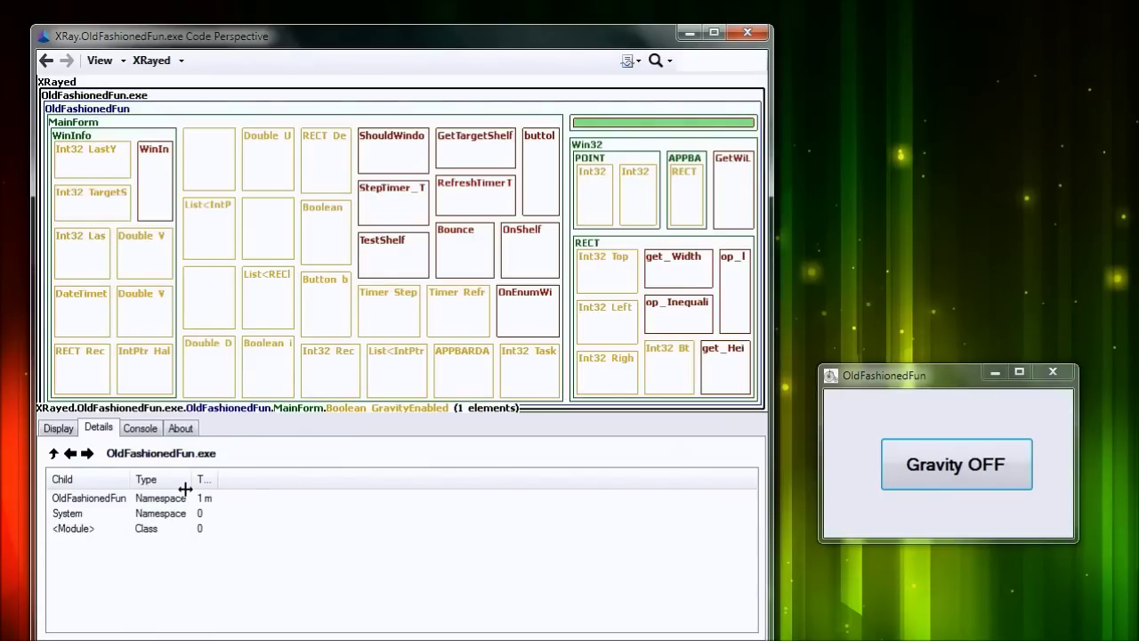
left_click(168, 500)
left_click(120, 514)
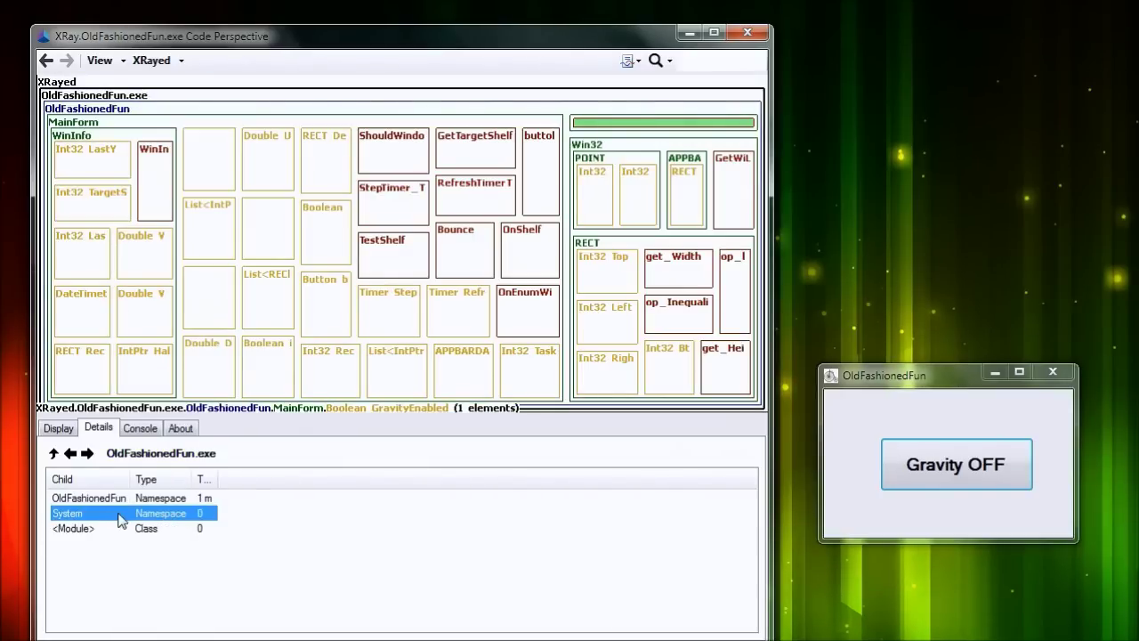
left_click(118, 503)
double_click(118, 500)
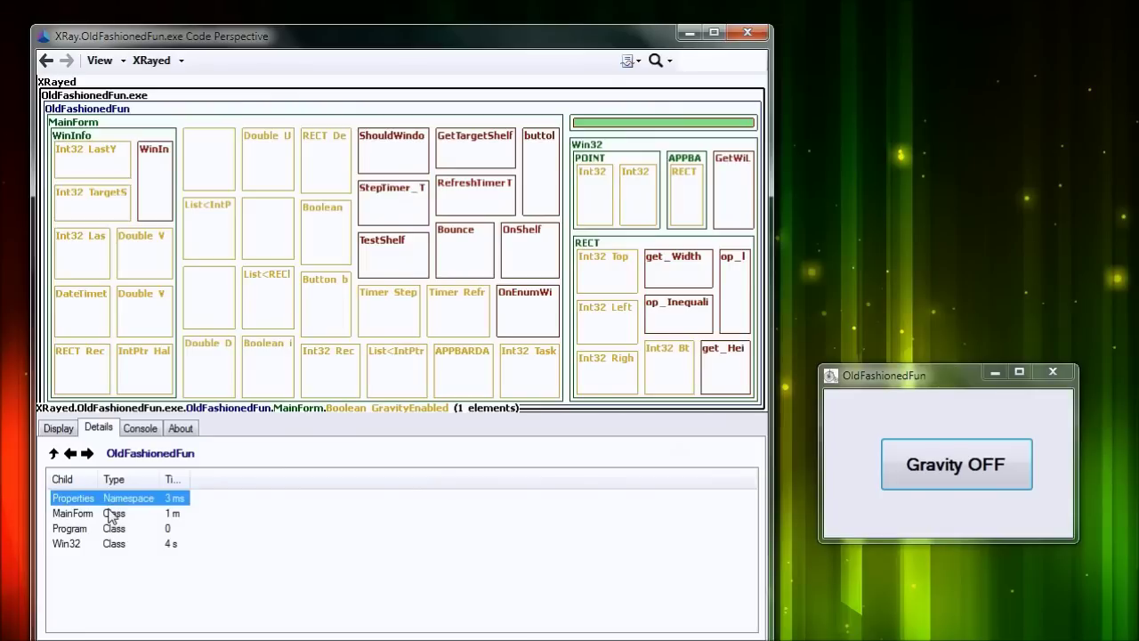
double_click(119, 513)
left_click(356, 536)
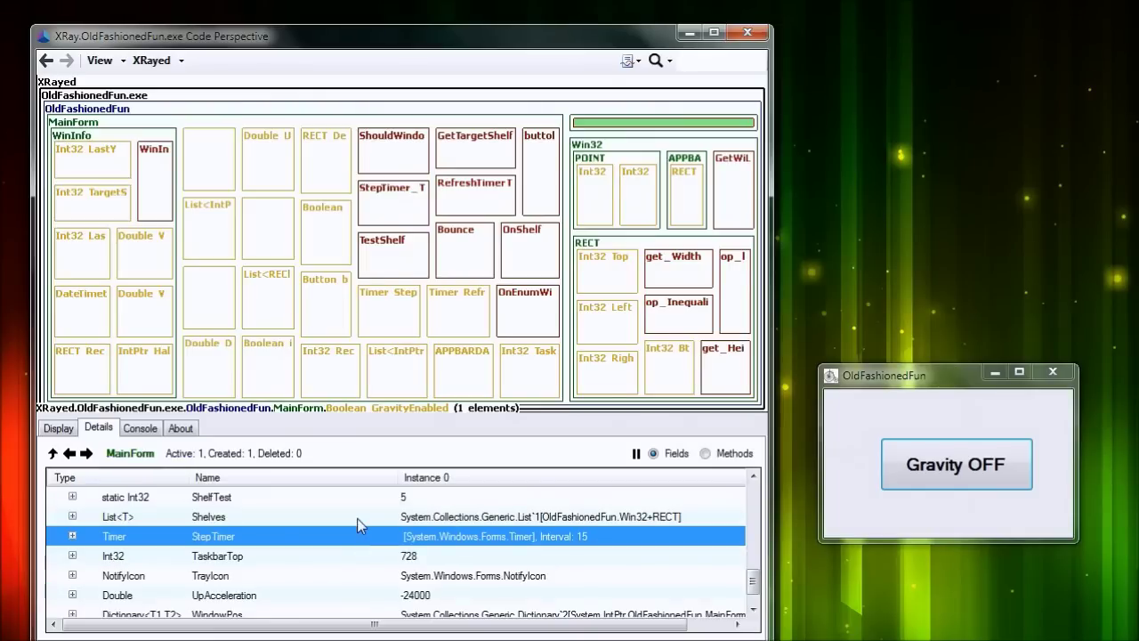
scroll(370, 488, "down", 1)
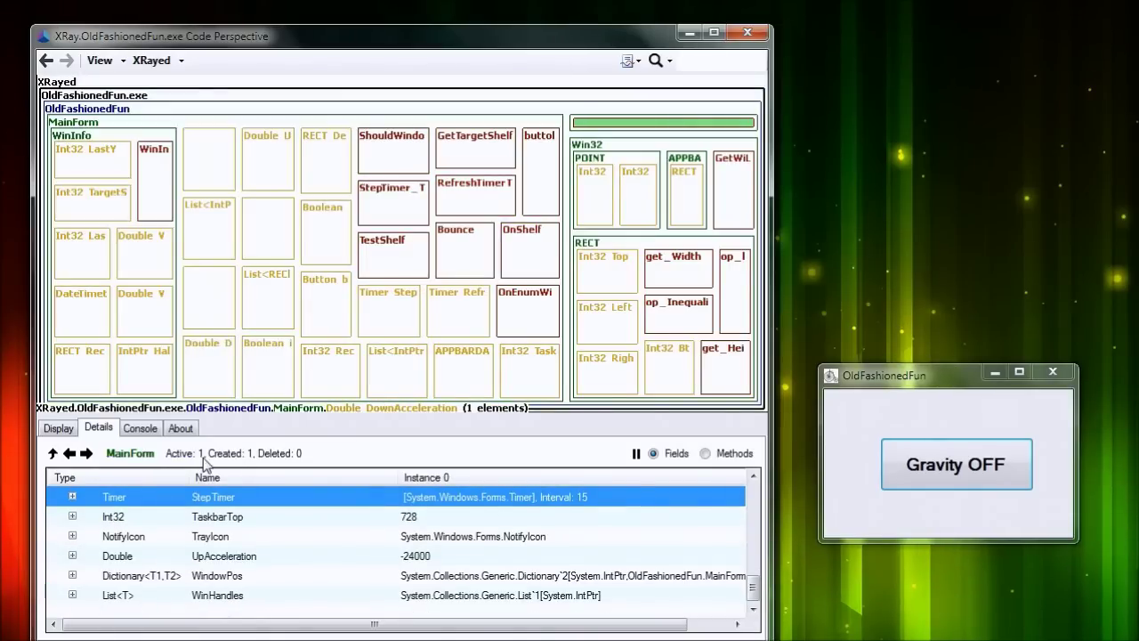
Open the console and run the log command to view the logged messages
left_click(140, 430)
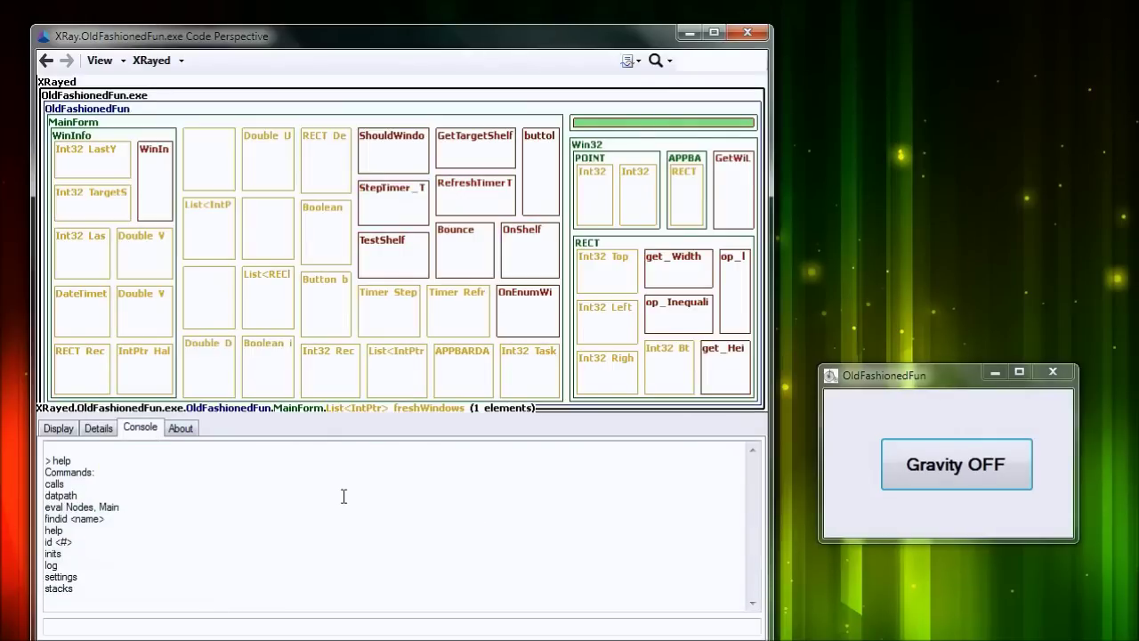
left_click(117, 626)
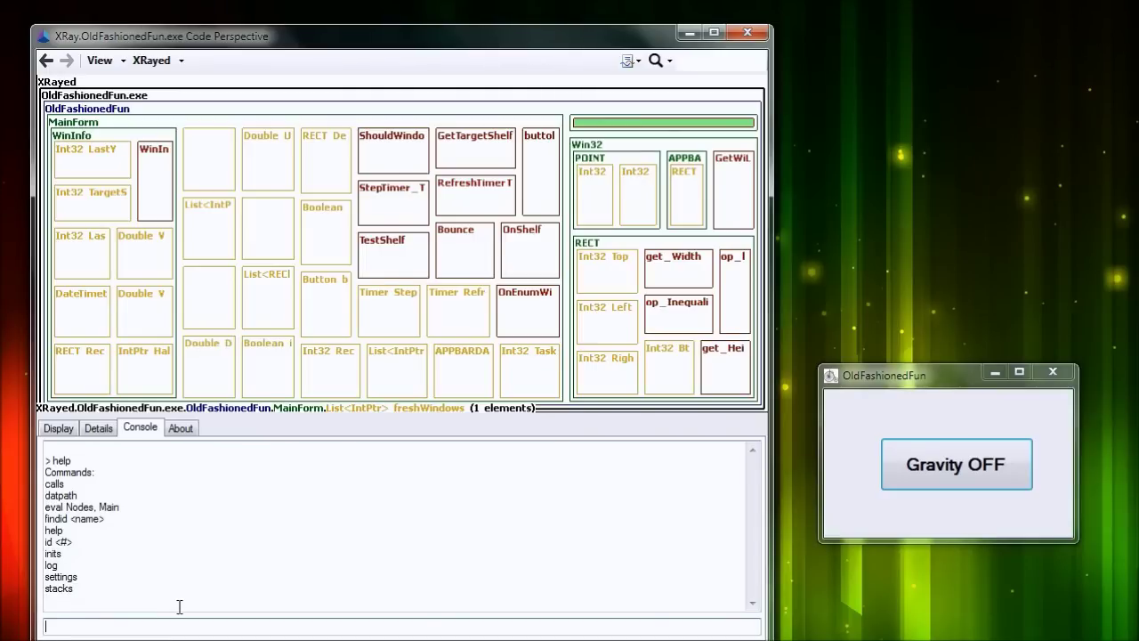
type("log")
key("Return")
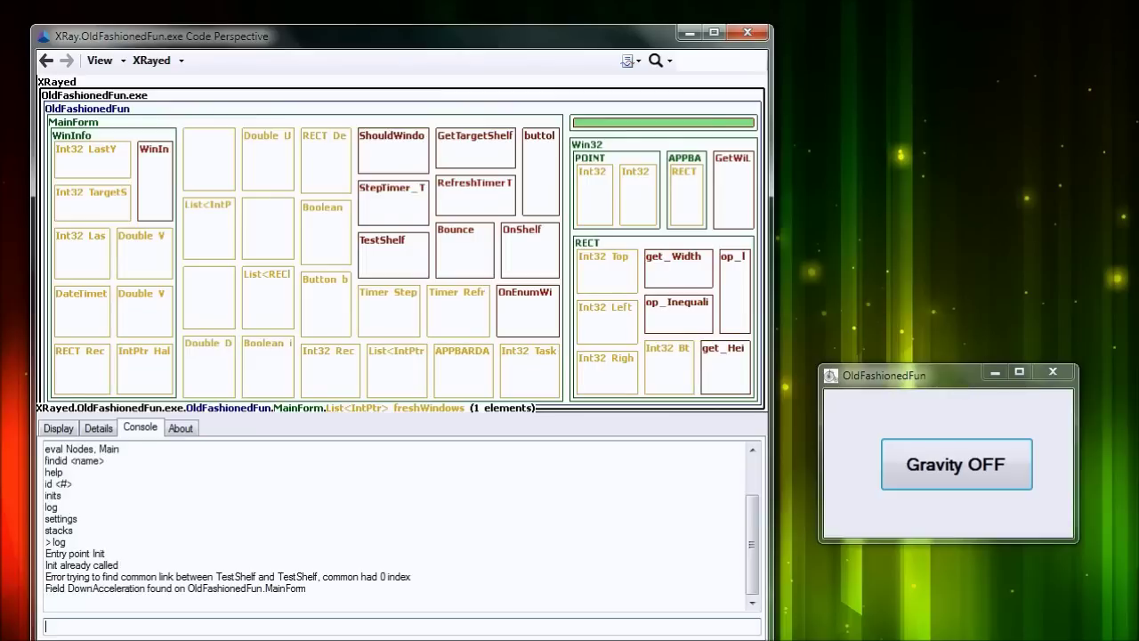
List the available console commands with help, and display the thread's call stack with stacks
type("help")
key("Return")
type("stacks")
key("Return")
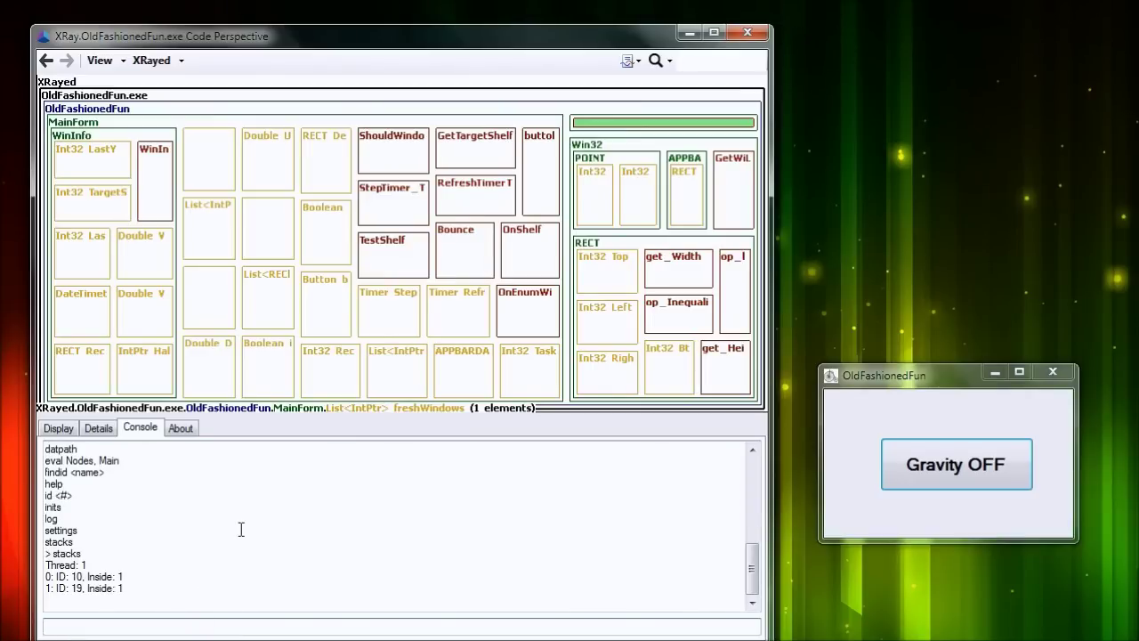
Look up the element with "id 19", search element names with "findid Run", and review the console output
type("id 19")
key("Return")
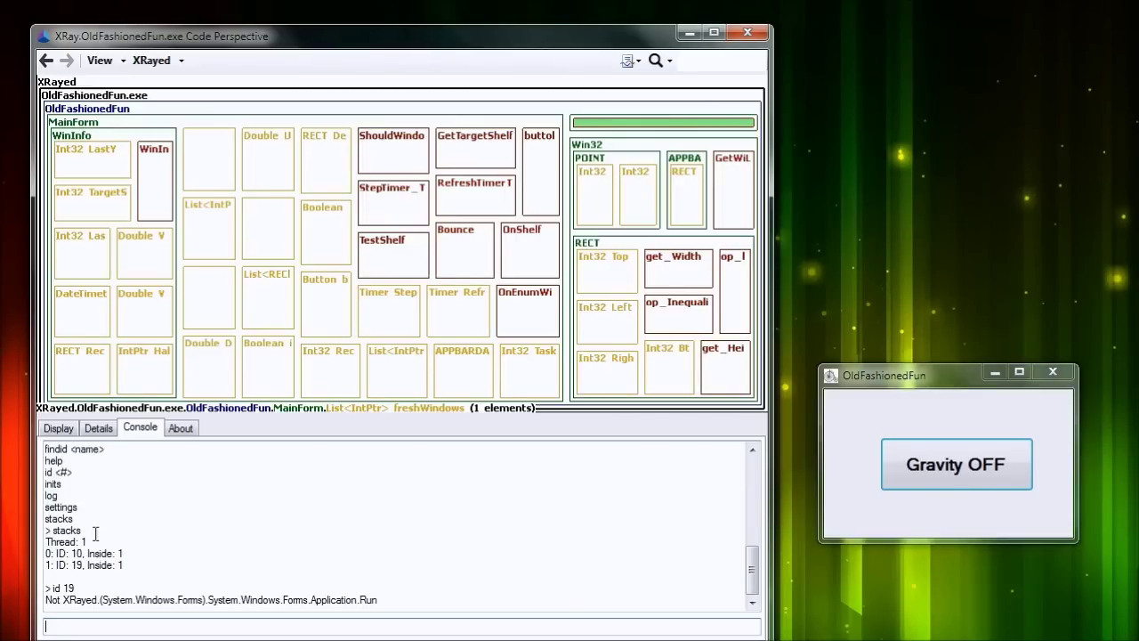
type("findid Run")
key("Return")
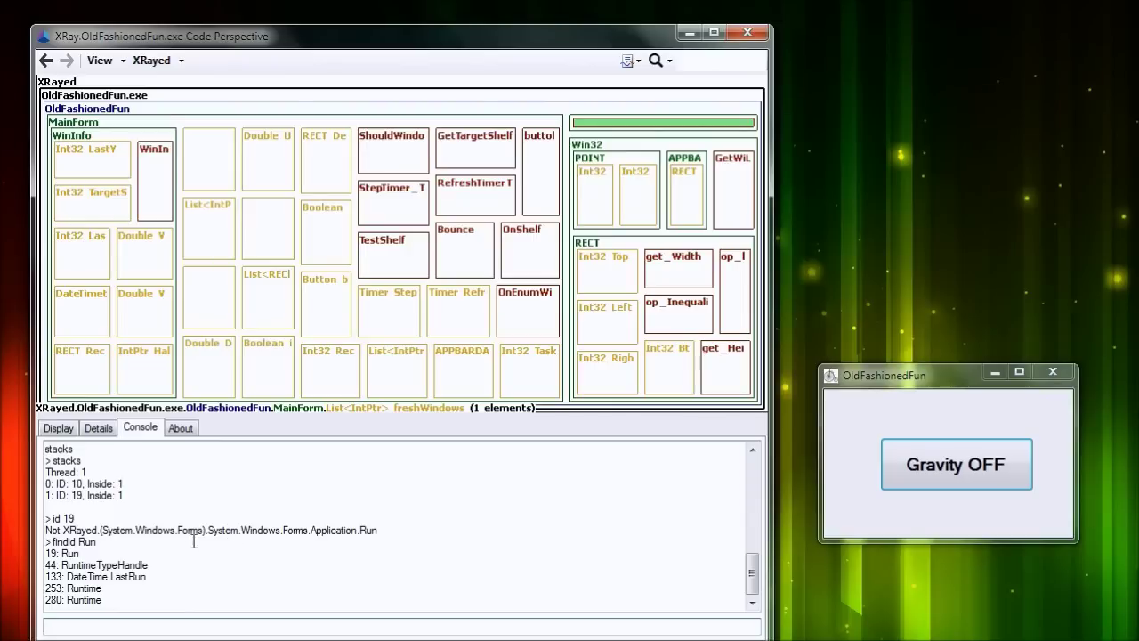
scroll(211, 574, "up", 4)
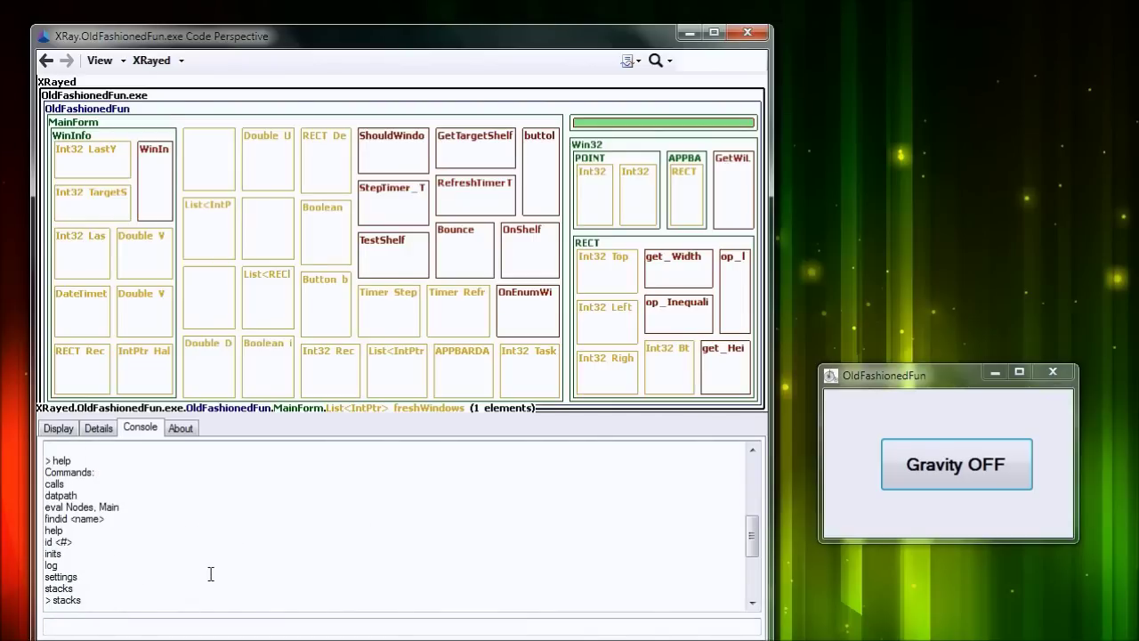
scroll(211, 574, "down", 4)
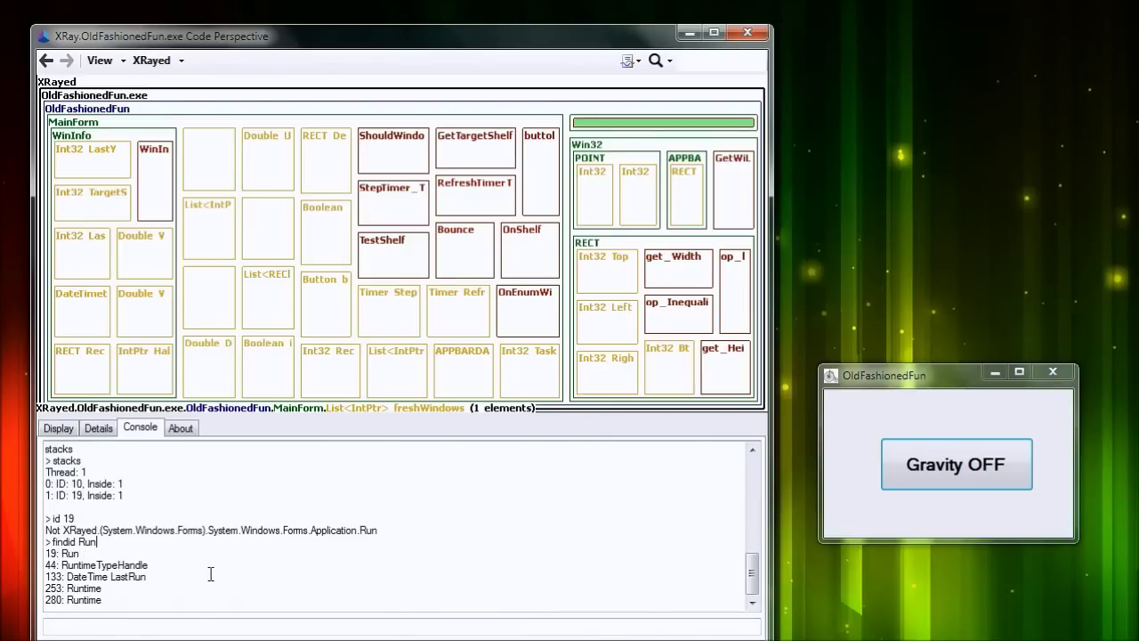
Show the version and license information, and read through the copyright notices for Code Perspective and its bundled libraries
left_click(181, 428)
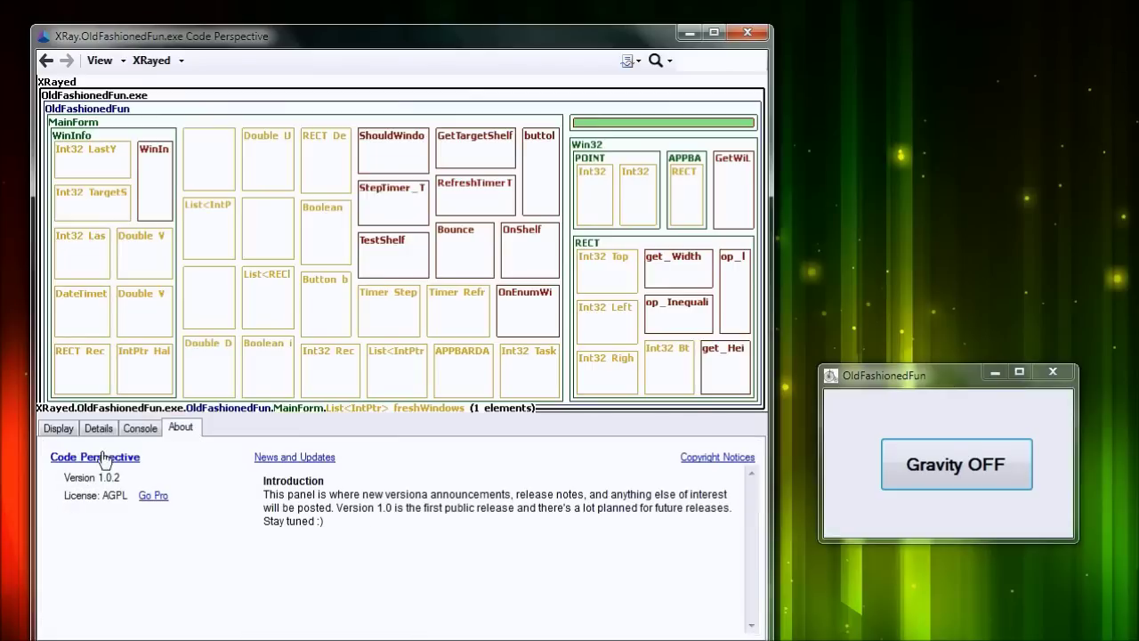
left_click_drag(316, 494, 328, 534)
left_click(328, 534)
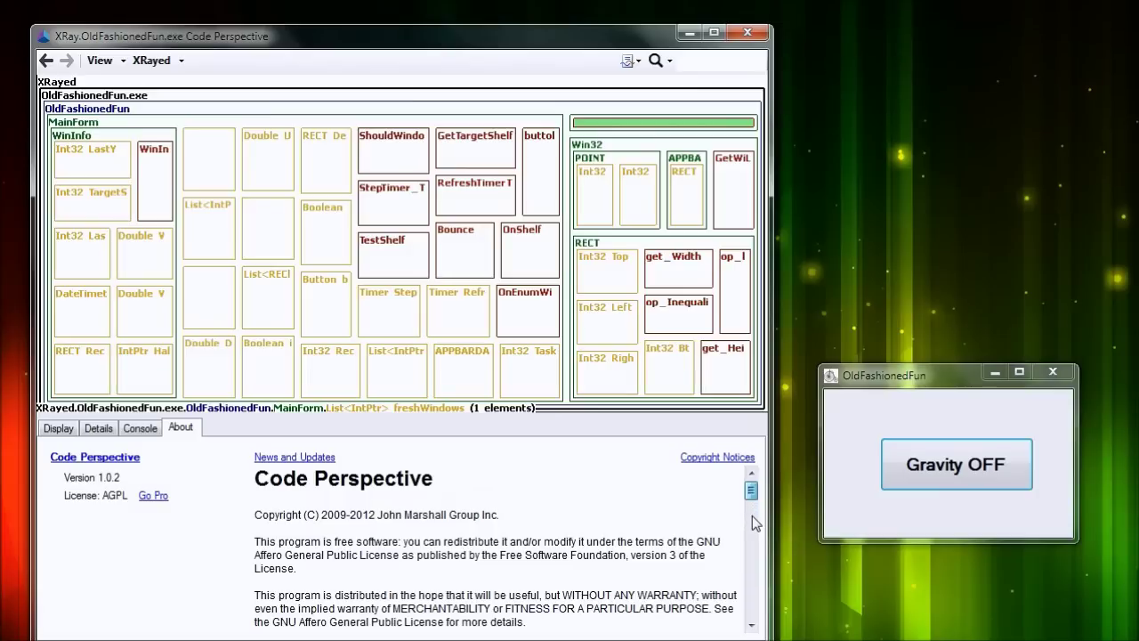
scroll(752, 503, "down", 6)
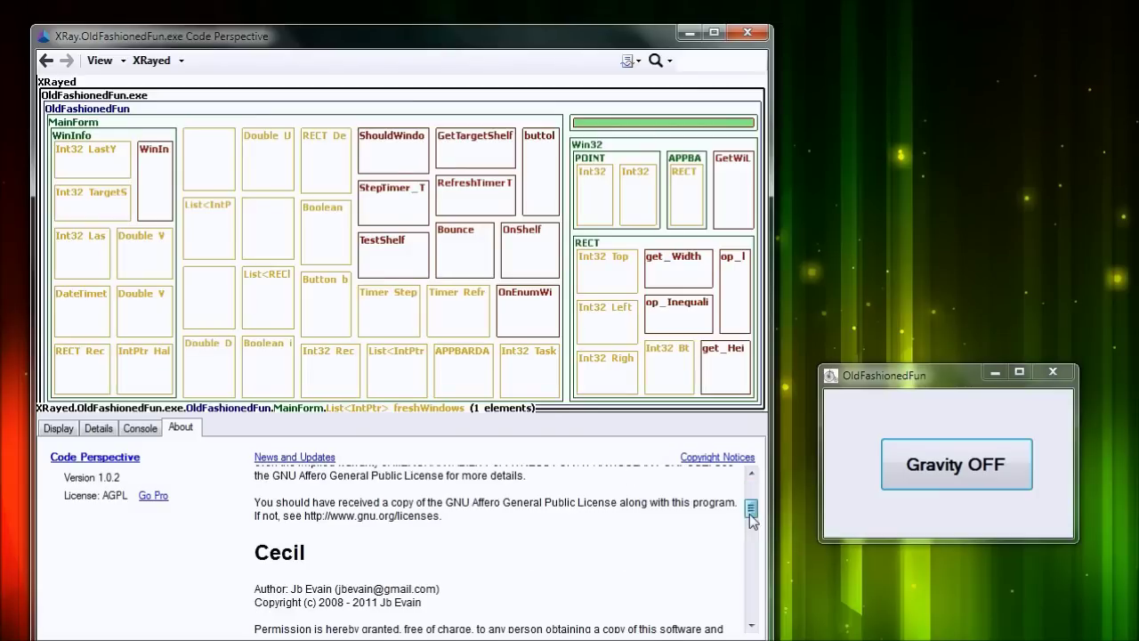
scroll(752, 515, "up", 6)
scroll(749, 534, "down", 6)
scroll(748, 523, "up", 5)
scroll(748, 524, "down", 6)
scroll(749, 513, "up", 6)
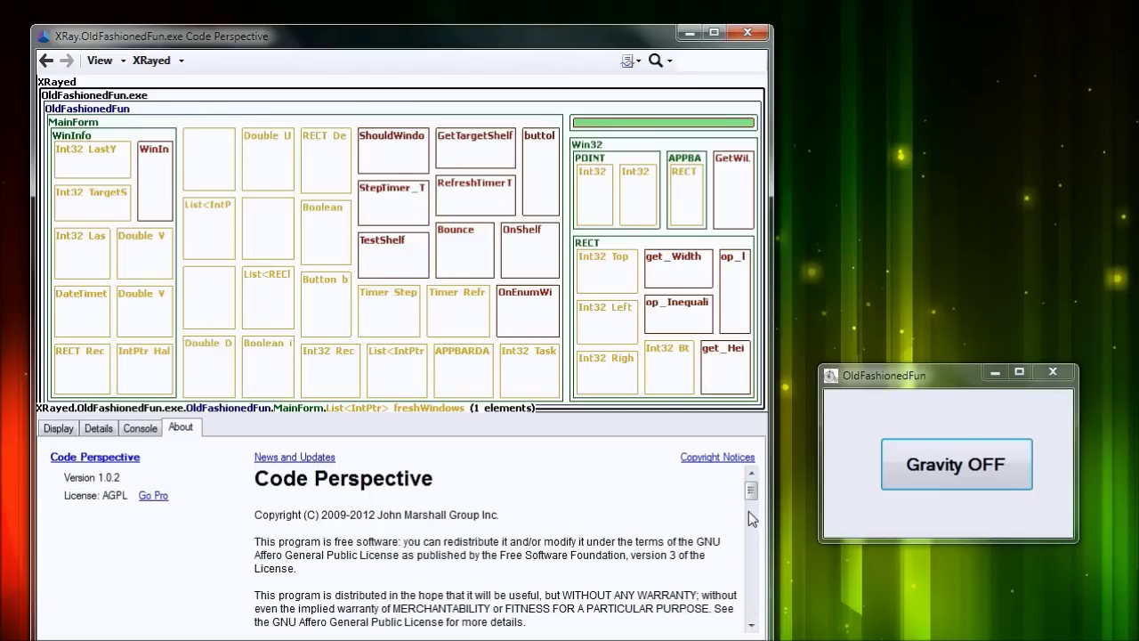
scroll(587, 552, "down", 3)
scroll(558, 558, "up", 1)
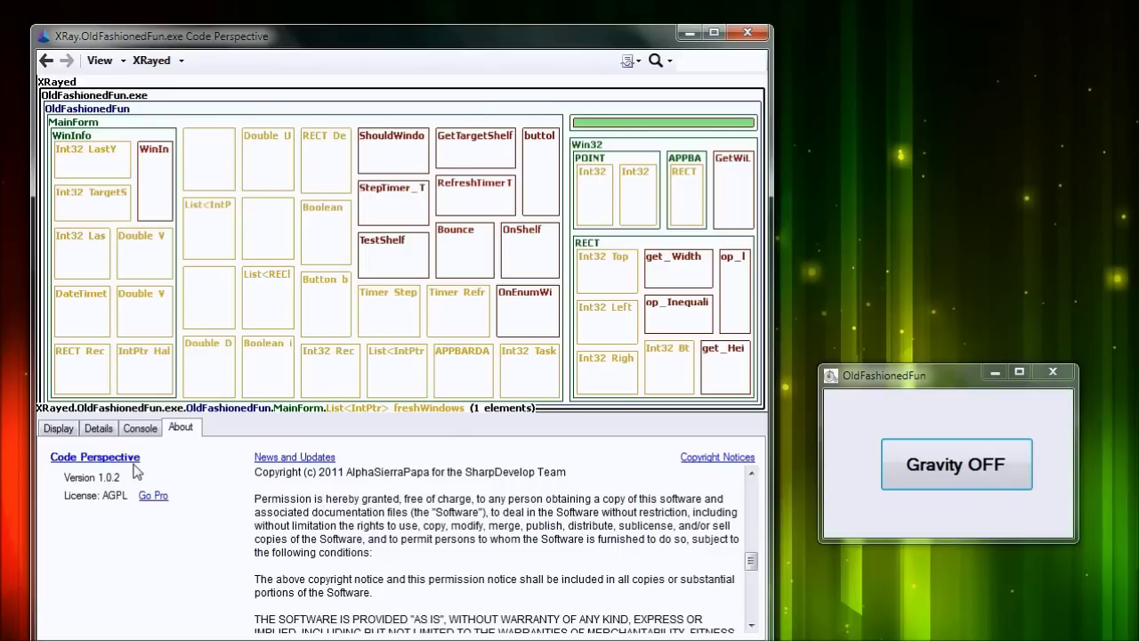
Look back over the console and MainForm's details, then return to the display options and shift the viewer window slightly upward
left_click(139, 428)
left_click(171, 428)
left_click(140, 428)
left_click(112, 429)
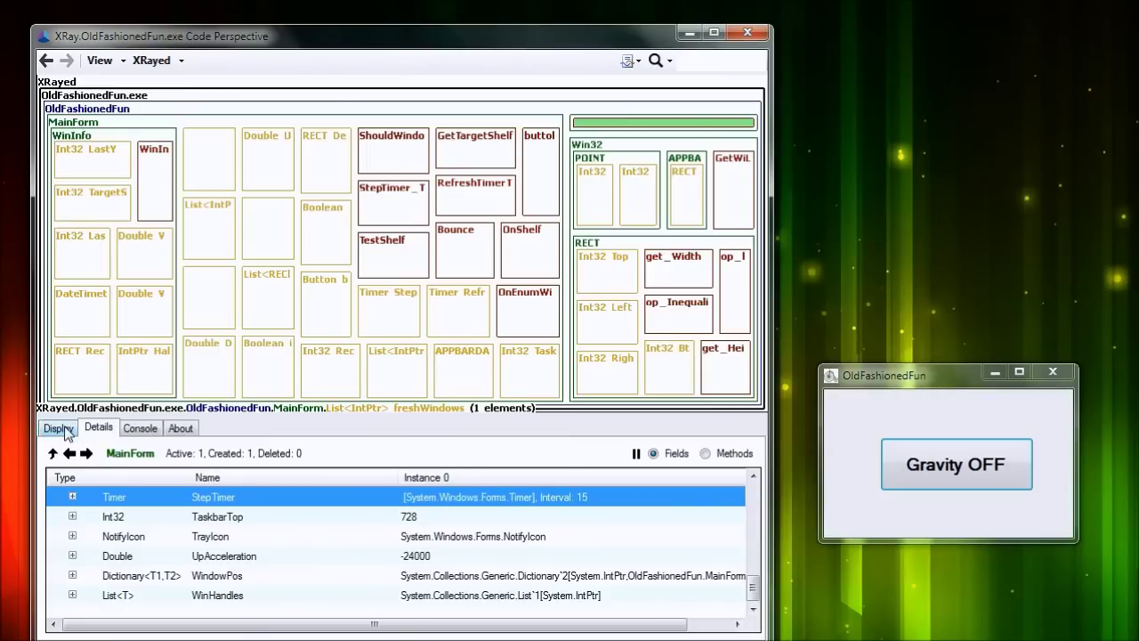
left_click(77, 431)
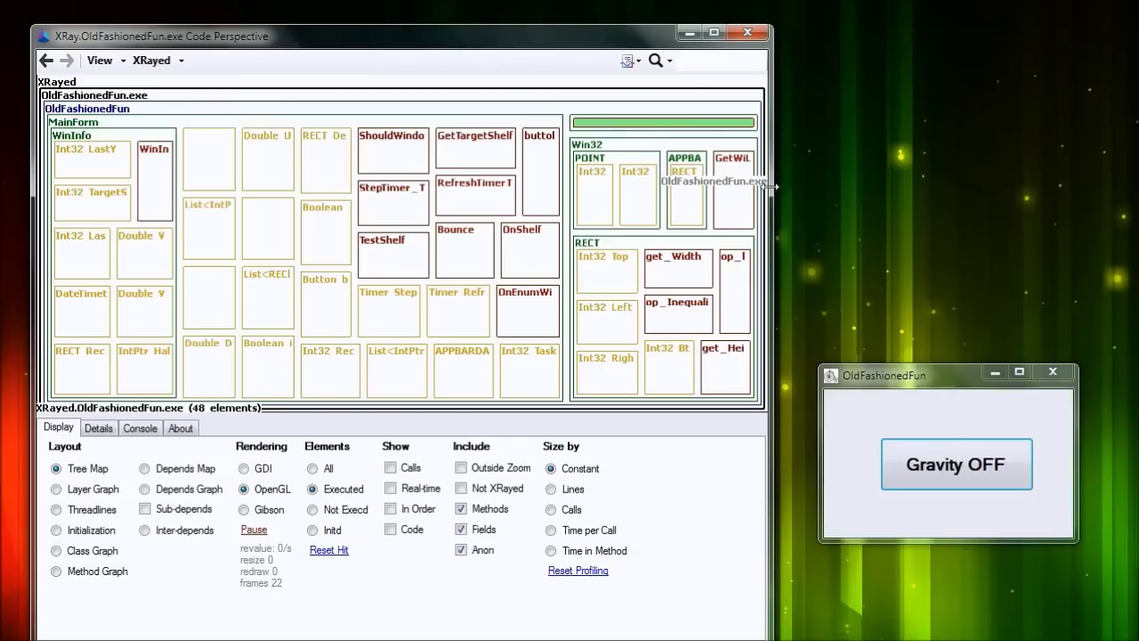
left_click_drag(465, 46, 399, 32)
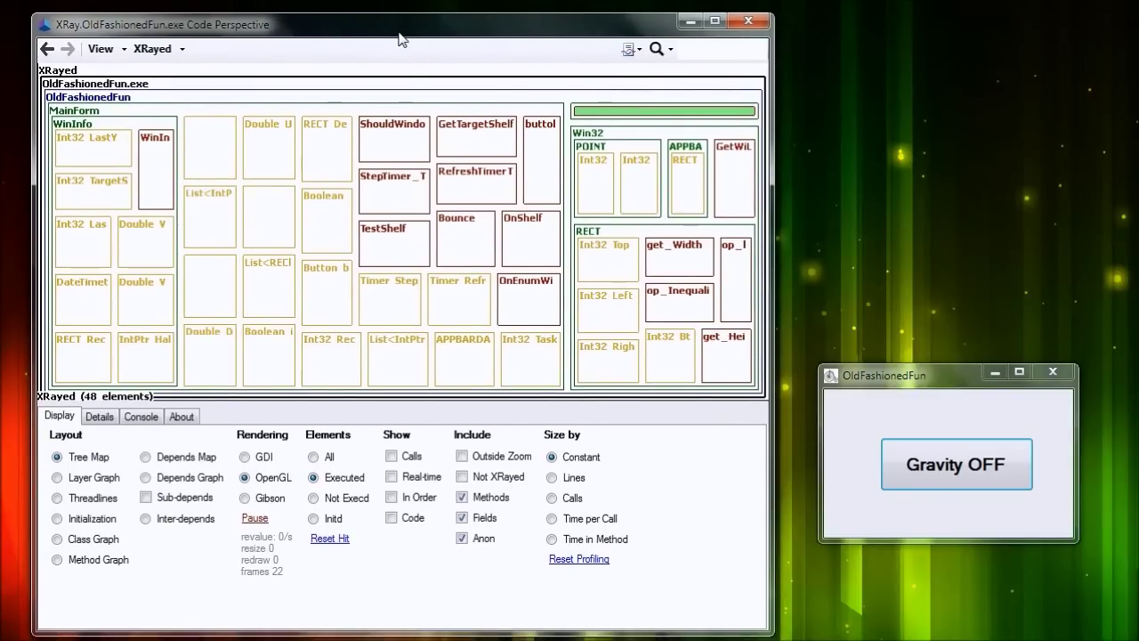